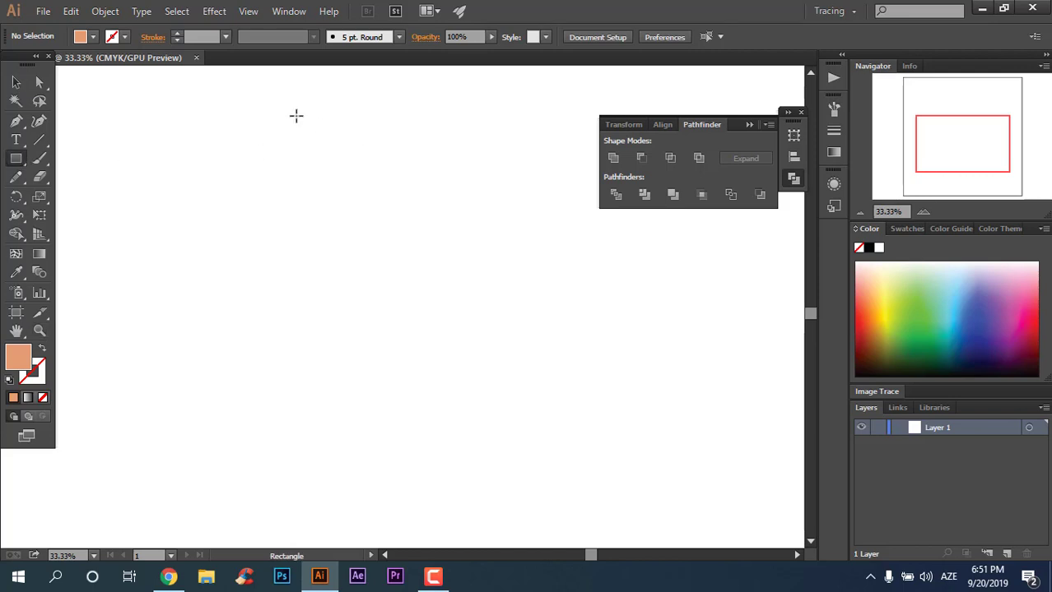
Step: Draw the tall tan facade and a wide top overhang, with a darker tan copy below it
left_click_drag(257, 92, 562, 484)
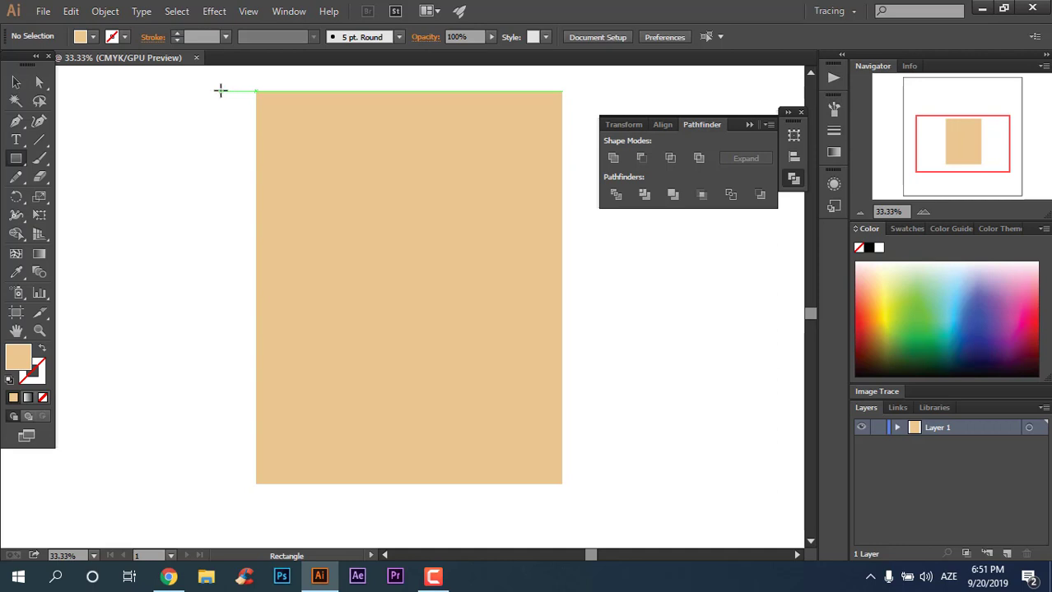
mouse_move(219, 90)
left_mouse_down()
mouse_move(601, 122)
mouse_move(571, 132)
left_mouse_up()
key("v")
double_click(18, 358)
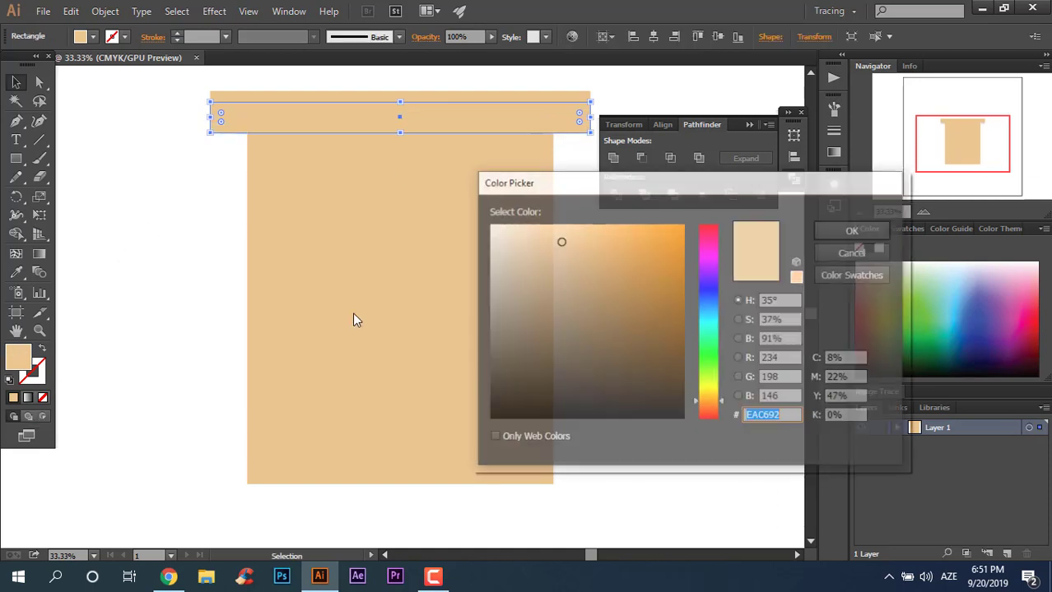
mouse_move(584, 245)
left_mouse_down()
mouse_move(575, 244)
mouse_move(586, 255)
left_mouse_up()
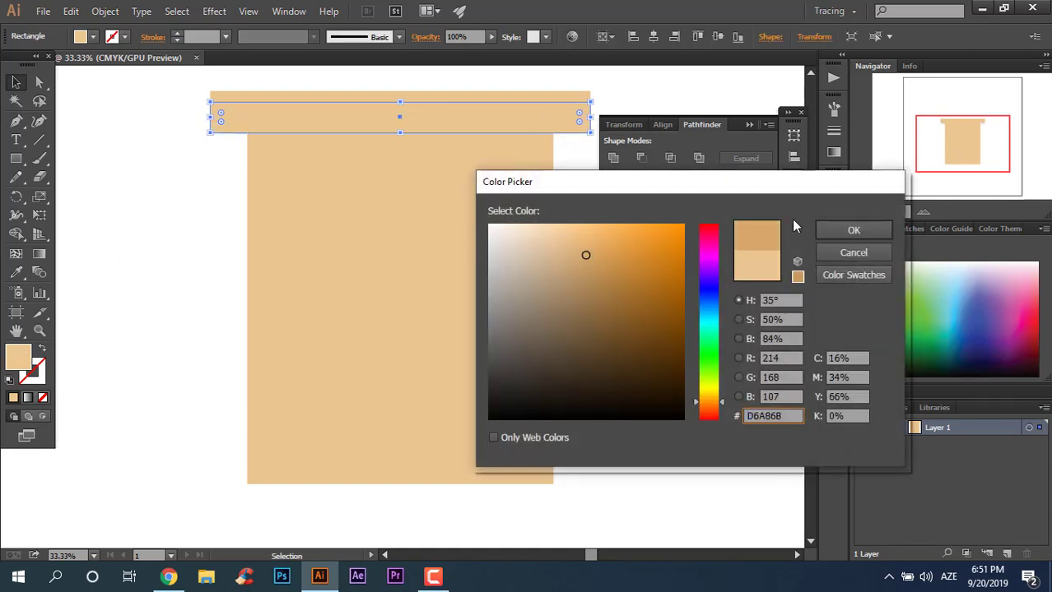
left_click(853, 230)
Step: Divide the two overlapping top strips into separate ungrouped pieces
left_click(584, 97, "shift")
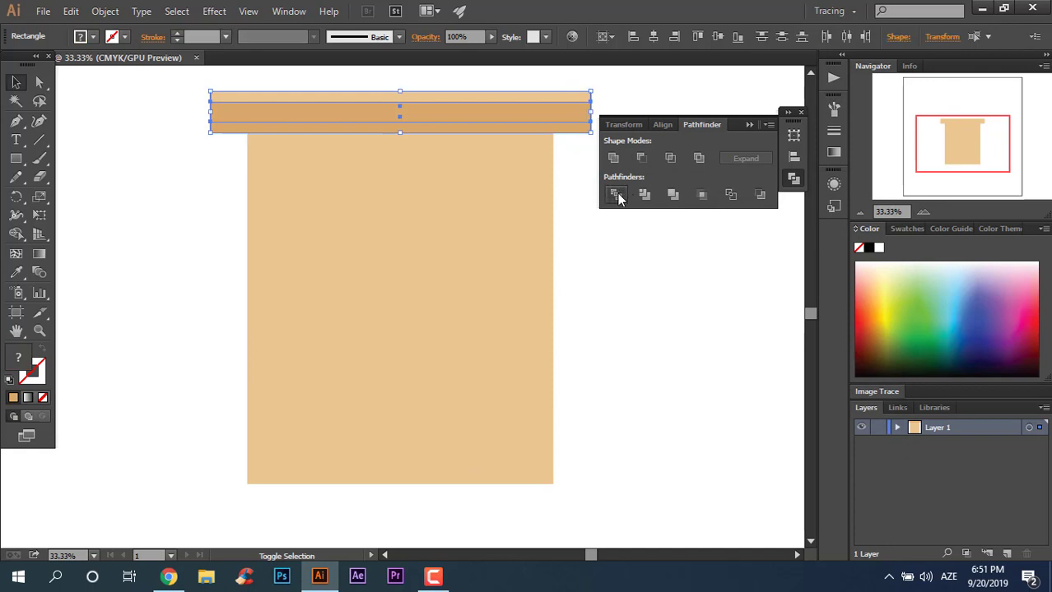
left_click(618, 198)
right_click(545, 118)
left_click(599, 206)
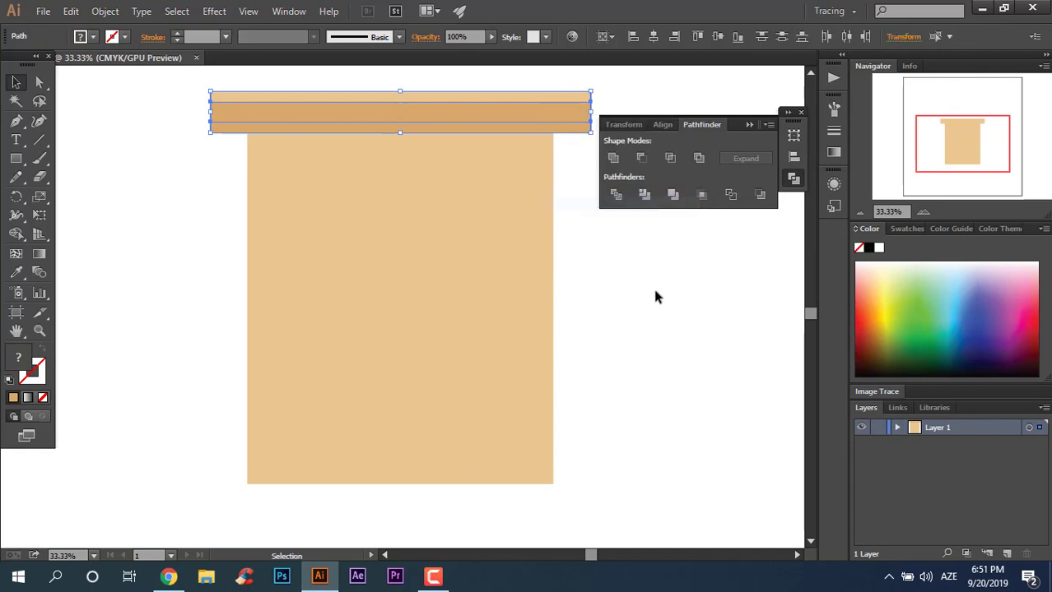
left_click(655, 296)
Step: Divide the thin lower strip against the facade and ungroup the pieces
left_click(567, 127)
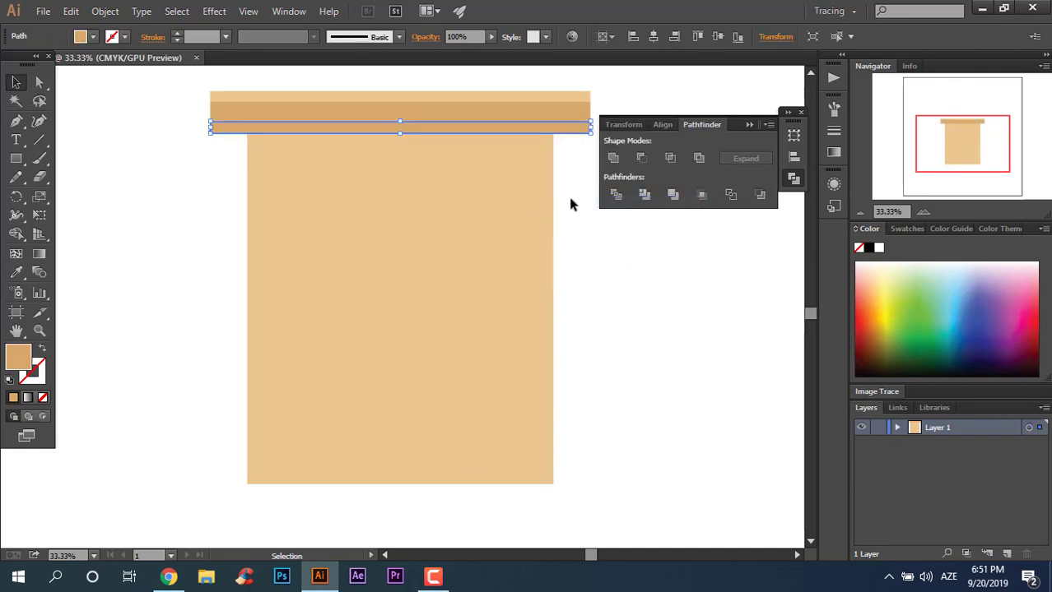
left_click(536, 207, "shift")
left_click(616, 194)
right_click(510, 212)
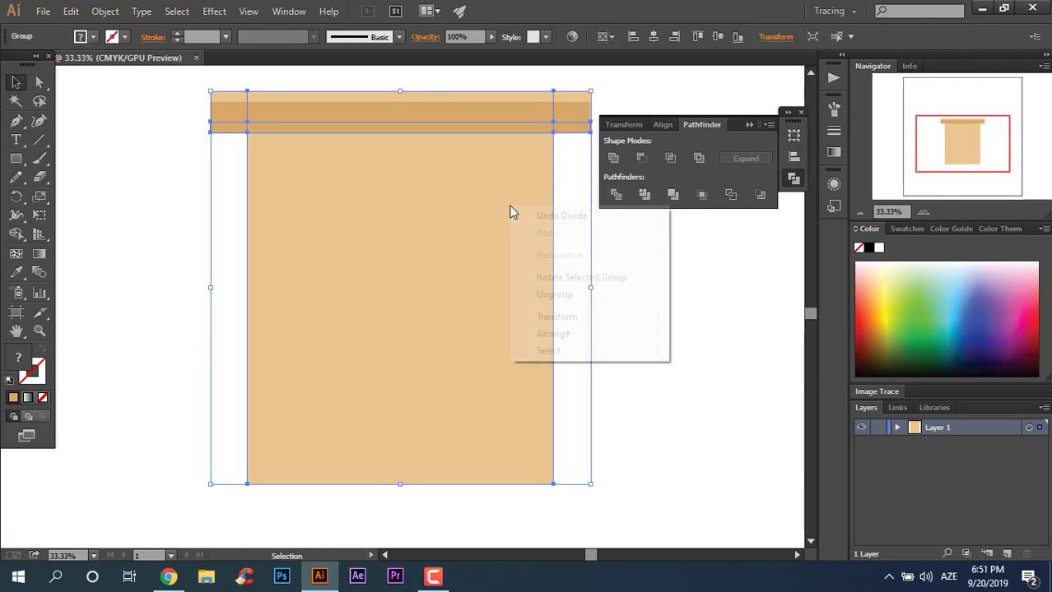
left_click(576, 295)
left_click(695, 313)
Step: Delete the small strip scraps sticking out on the left and right sides
left_click(576, 130)
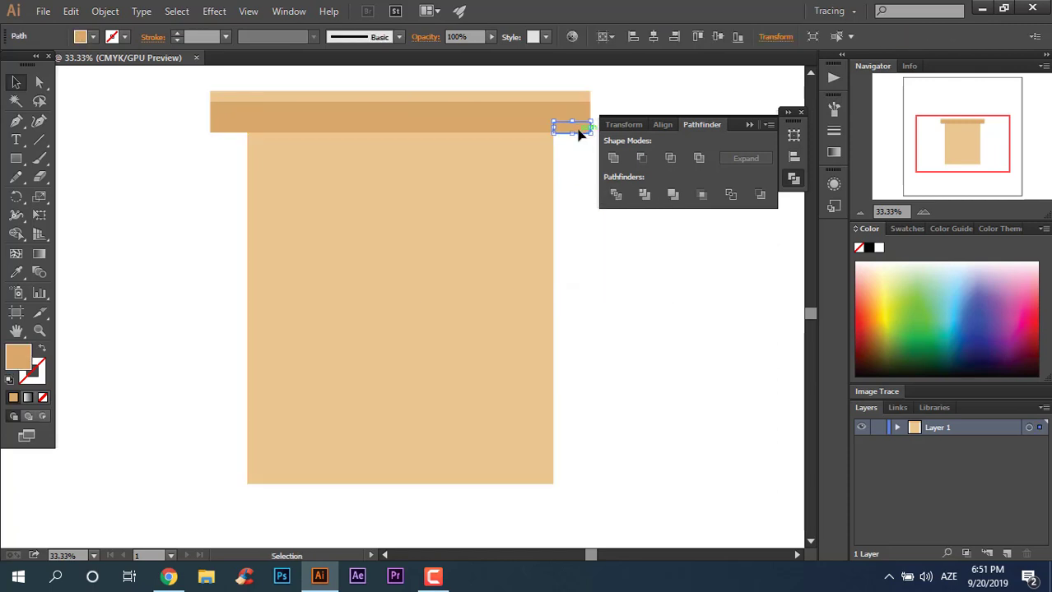
key("Delete")
left_click(227, 130)
key("Delete")
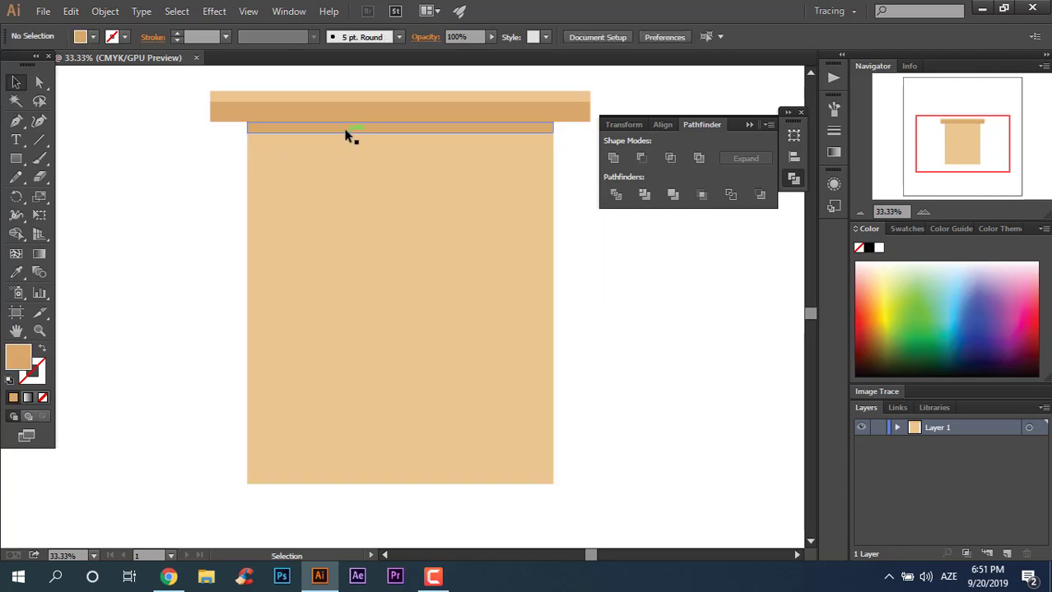
Step: Fill the strip under the overhang with darker brown C69254
left_click(348, 129)
double_click(23, 356)
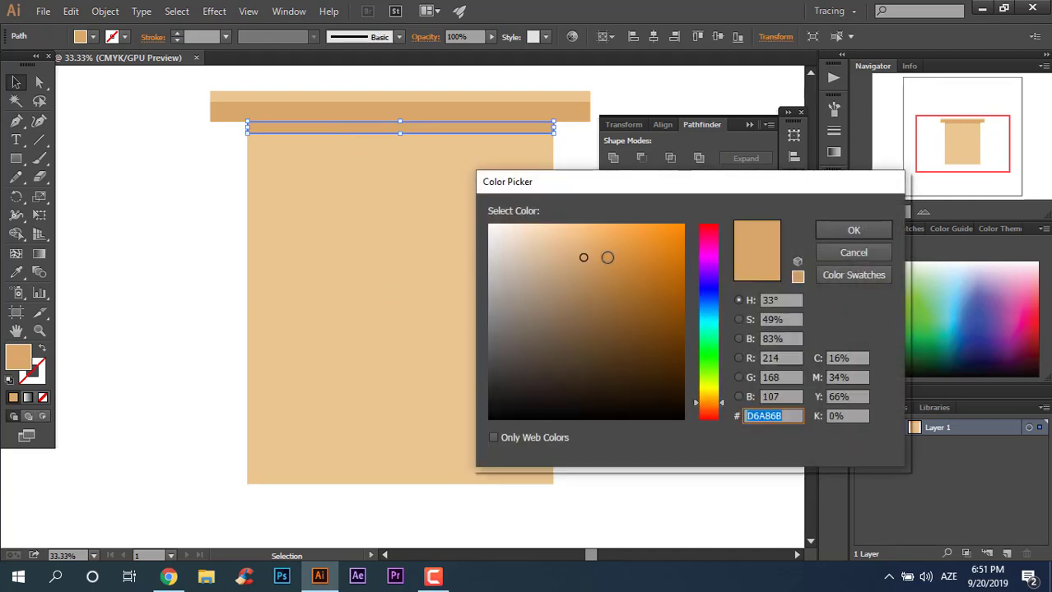
left_click_drag(607, 258, 601, 267)
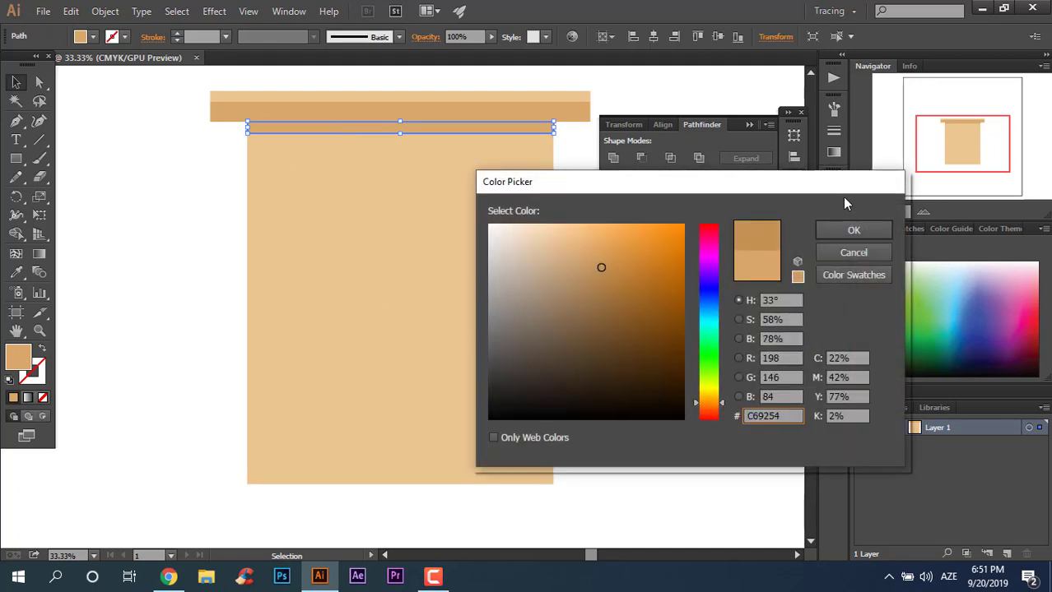
left_click(854, 230)
left_click(85, 160)
Step: Draw a small block at the facade's upper-left edge coloured pale peach
key("m")
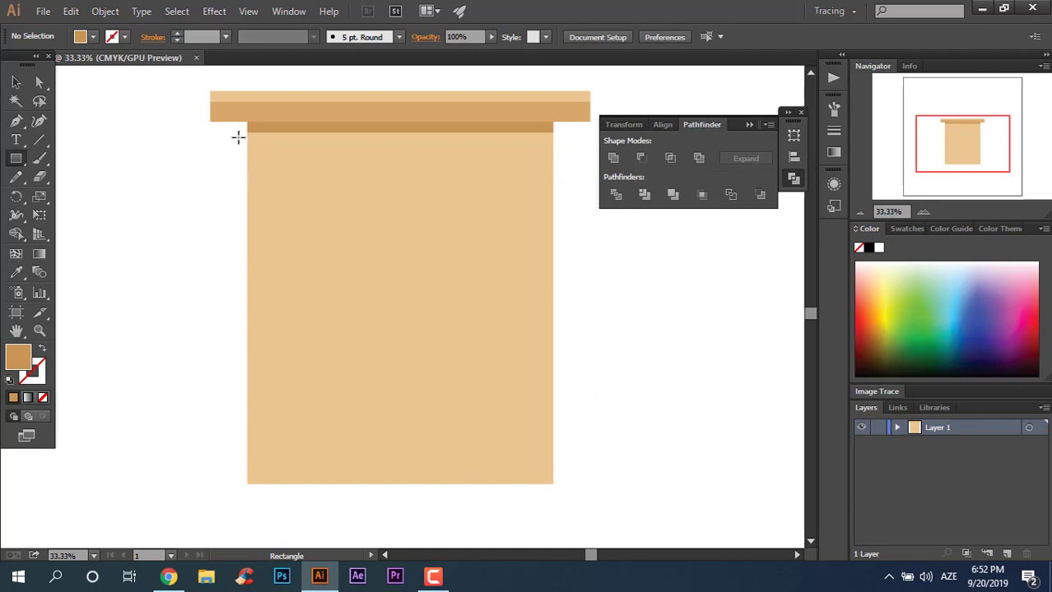
left_click_drag(252, 147, 257, 170)
left_click(16, 272)
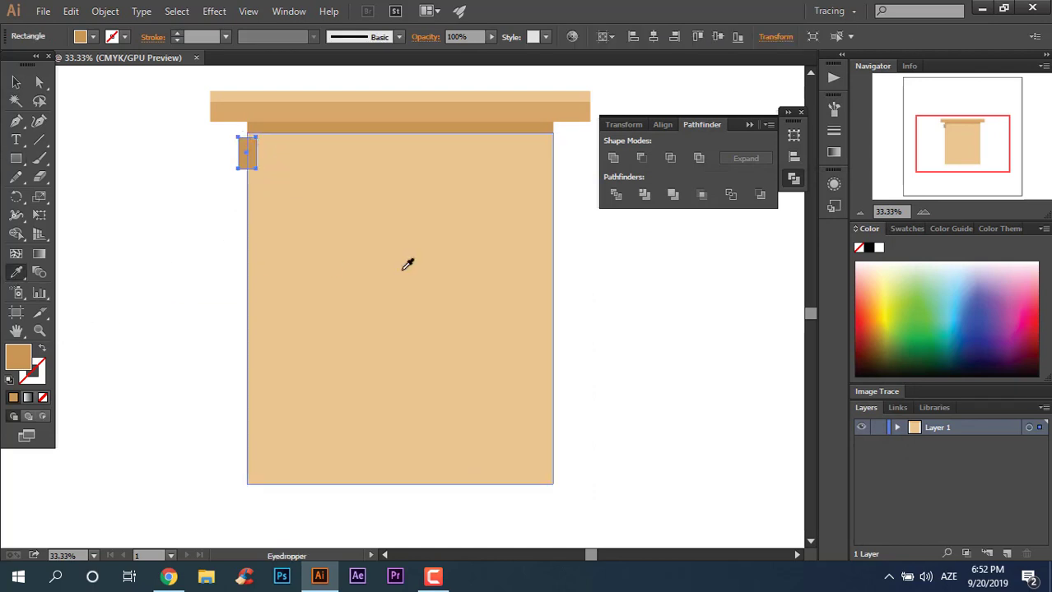
left_click(406, 264)
double_click(25, 362)
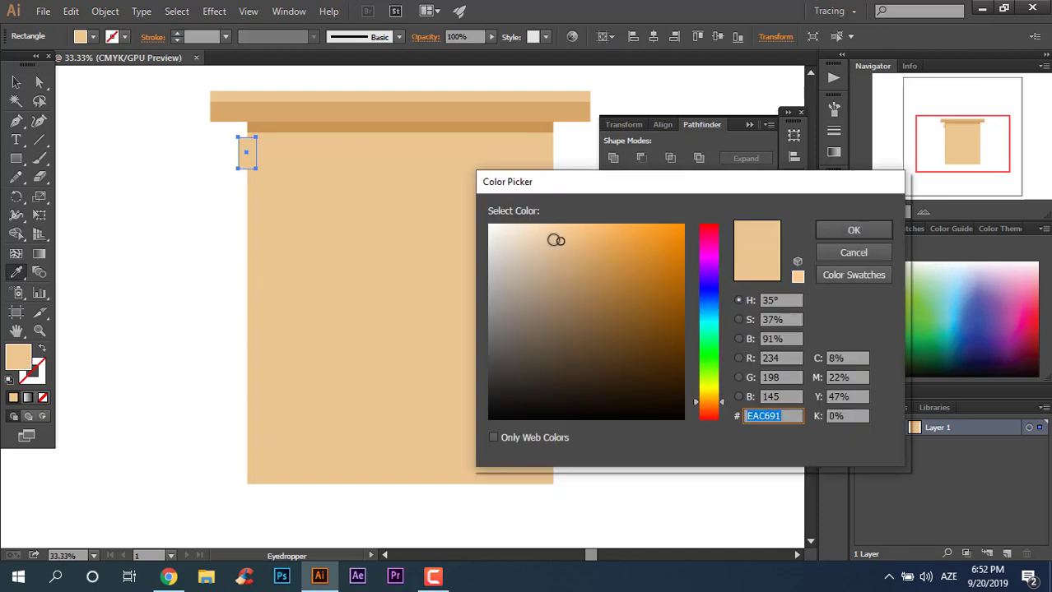
left_click_drag(557, 240, 535, 224)
left_click(853, 231)
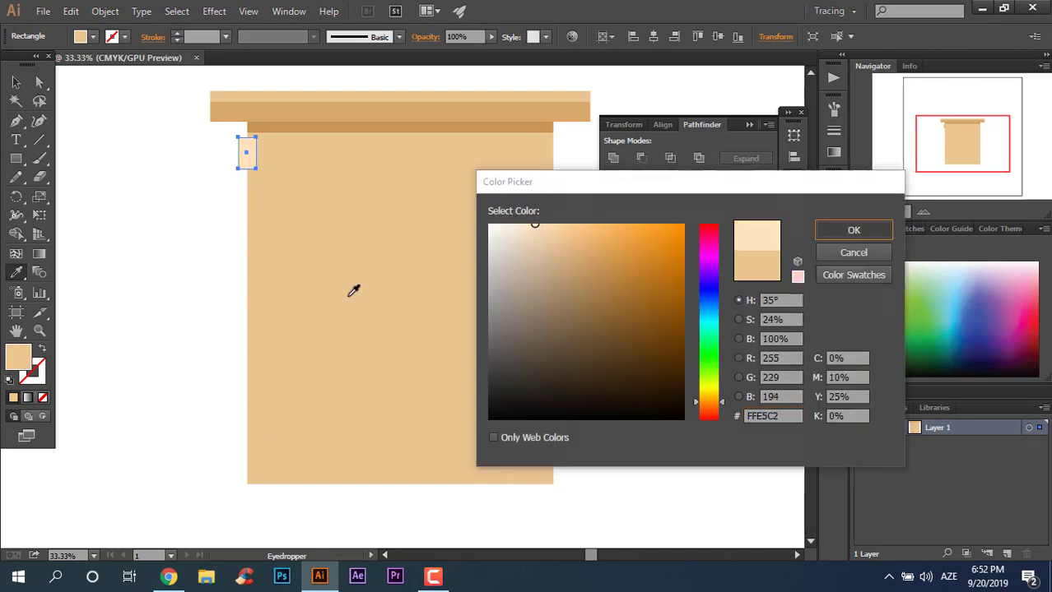
Step: Copy the pale block repeatedly down the left edge to make six evenly spaced blocks
key("v")
left_click(135, 192)
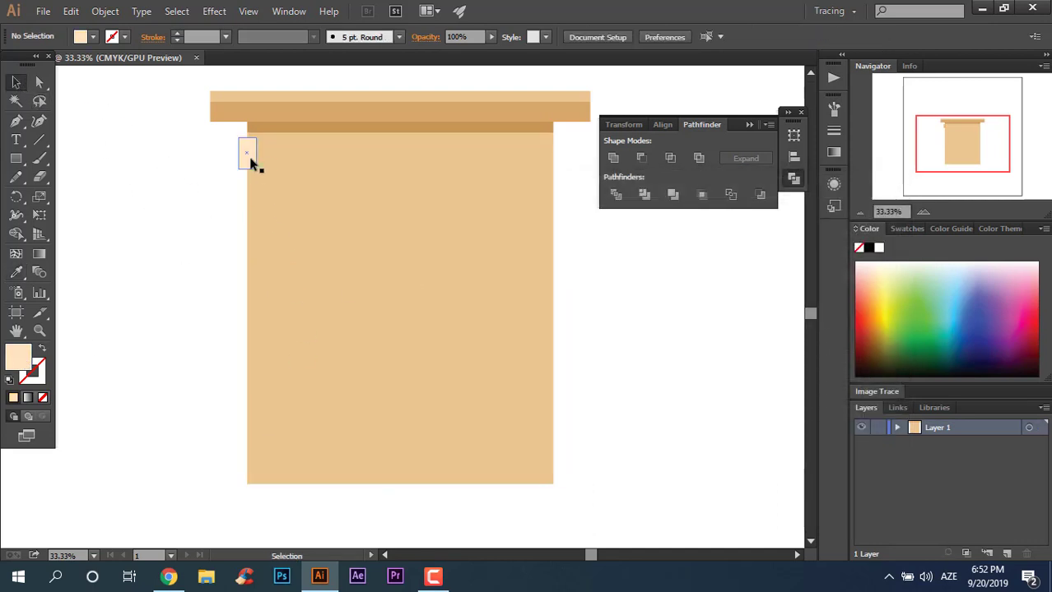
left_click_drag(252, 186, 255, 215)
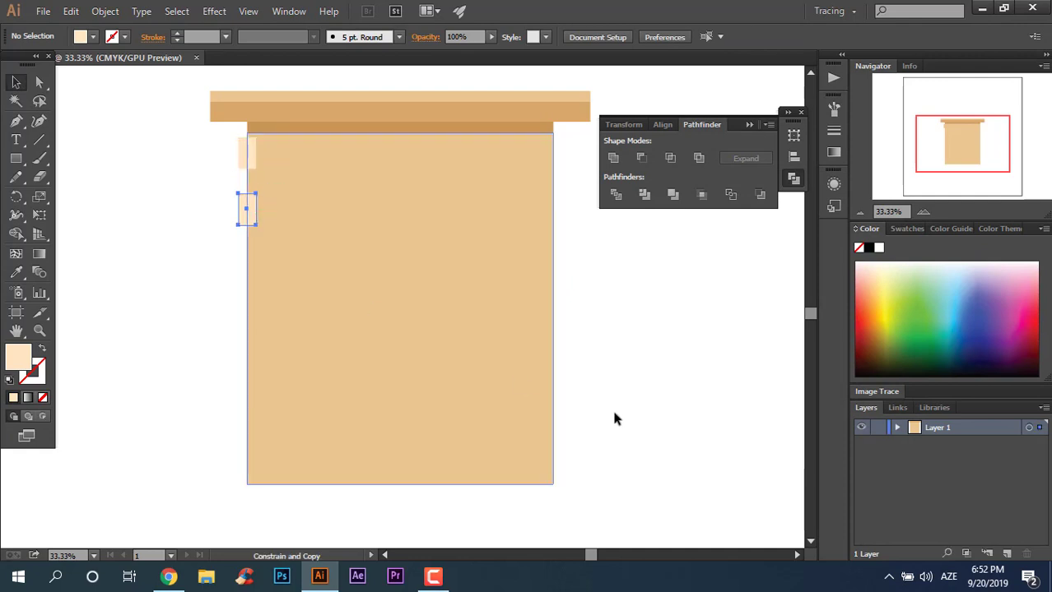
key("ctrl+d")
key("ctrl+d")
key("ctrl+d")
key("ctrl+d")
left_click(643, 402)
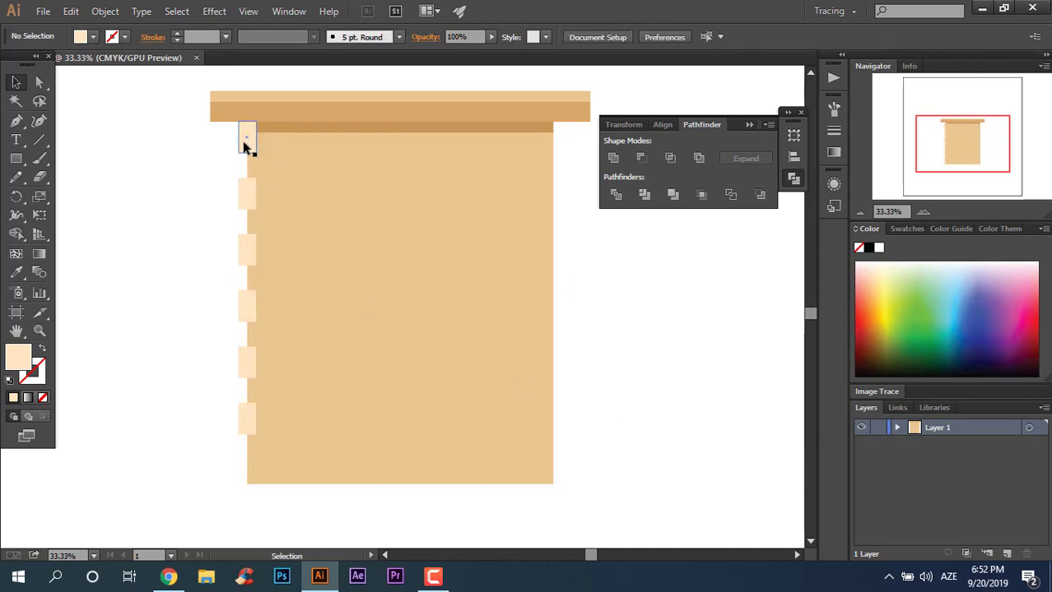
left_click(243, 141)
Step: Group the six pale blocks and copy the column to the facade's right edge
left_click(251, 418, "shift")
left_click(250, 363, "shift")
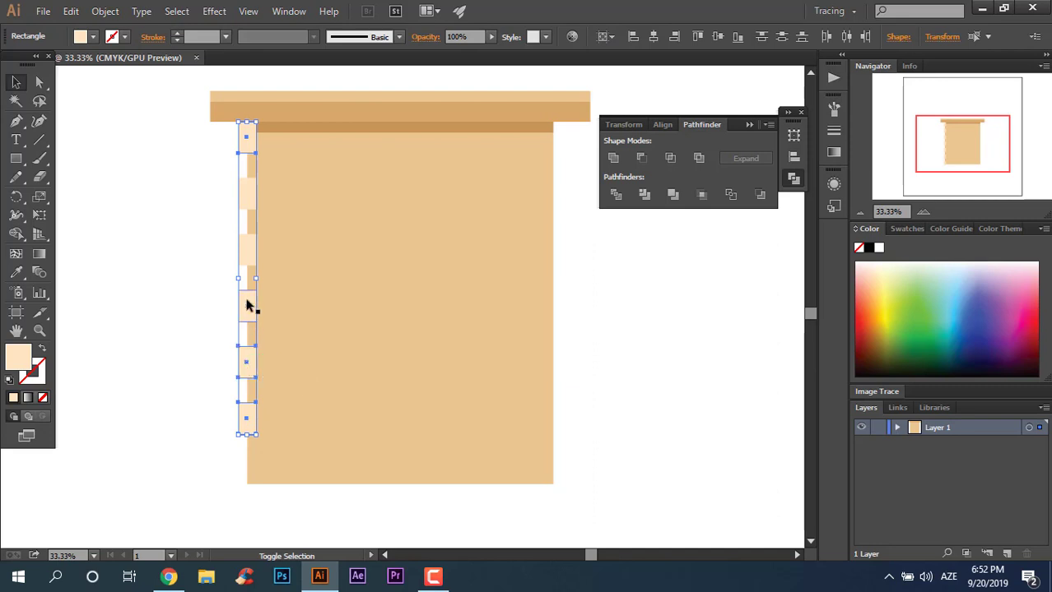
left_click(249, 198, "shift")
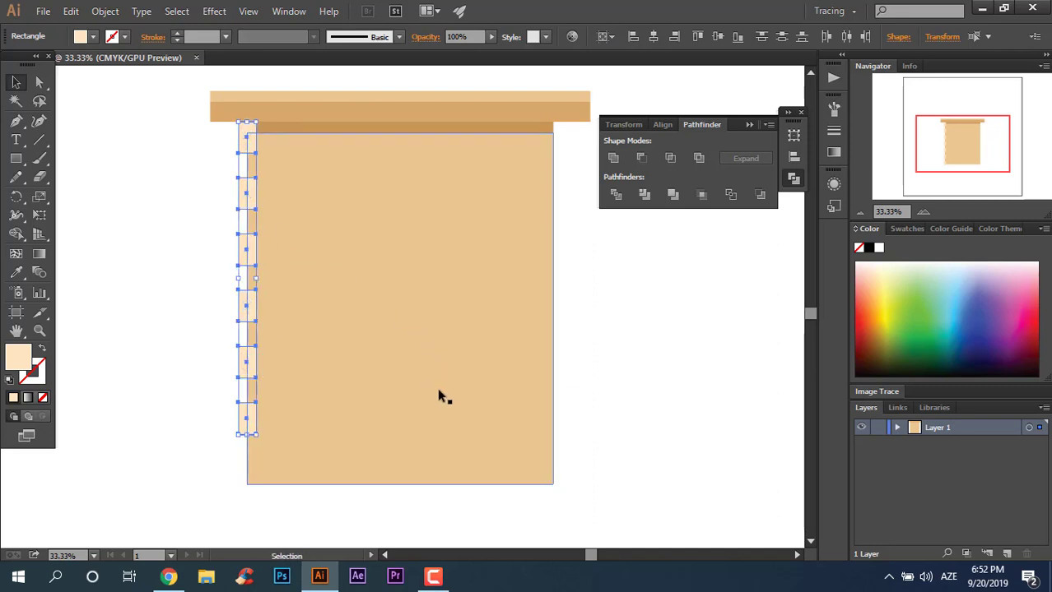
right_click(249, 136)
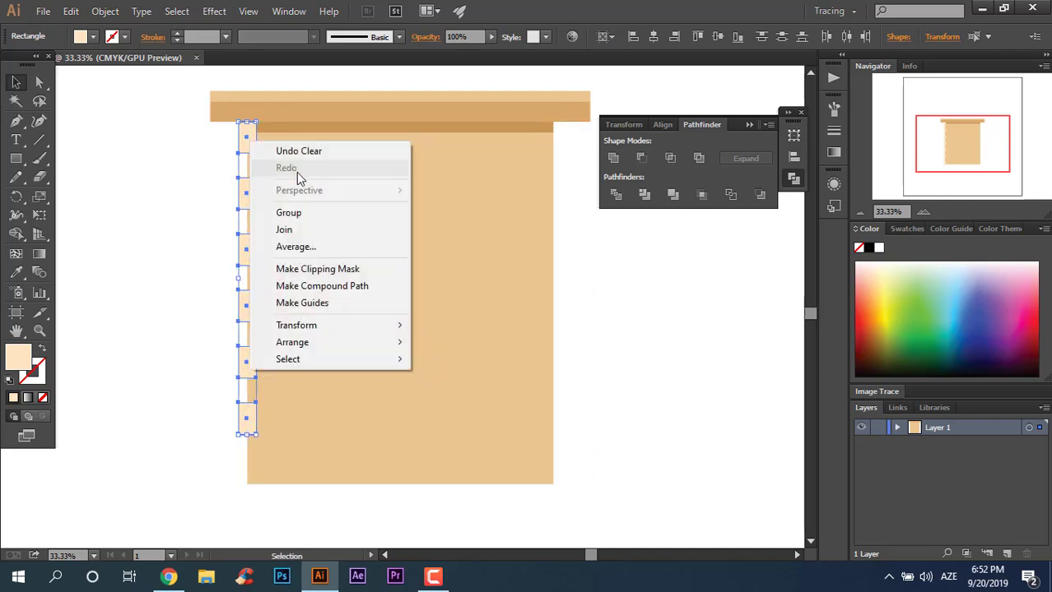
left_click(346, 213)
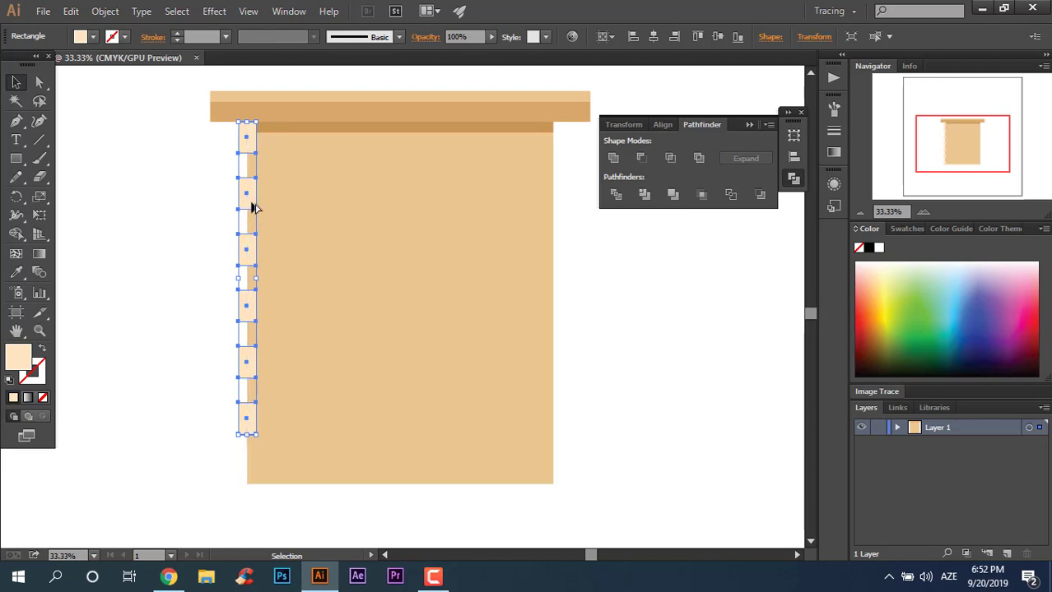
left_click_drag(254, 209, 558, 231)
Step: Draw a full-width base band at the facade bottom in the darker brown, aligned to its left edge
left_click(623, 317)
key("ctrl+0")
key("m")
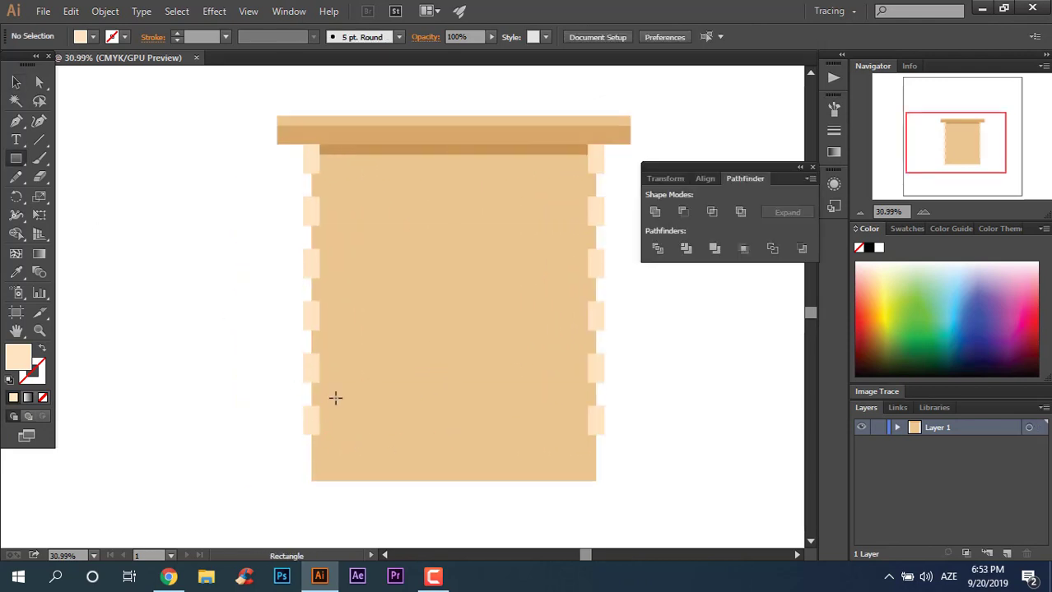
left_click_drag(312, 414, 598, 477)
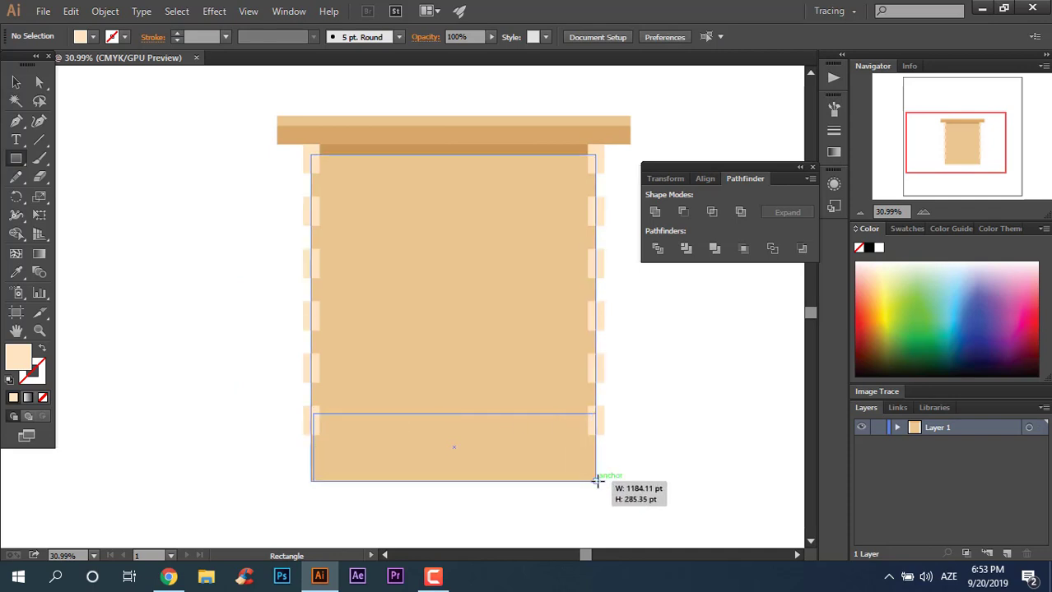
left_click_drag(598, 478, 598, 479)
left_click(15, 272)
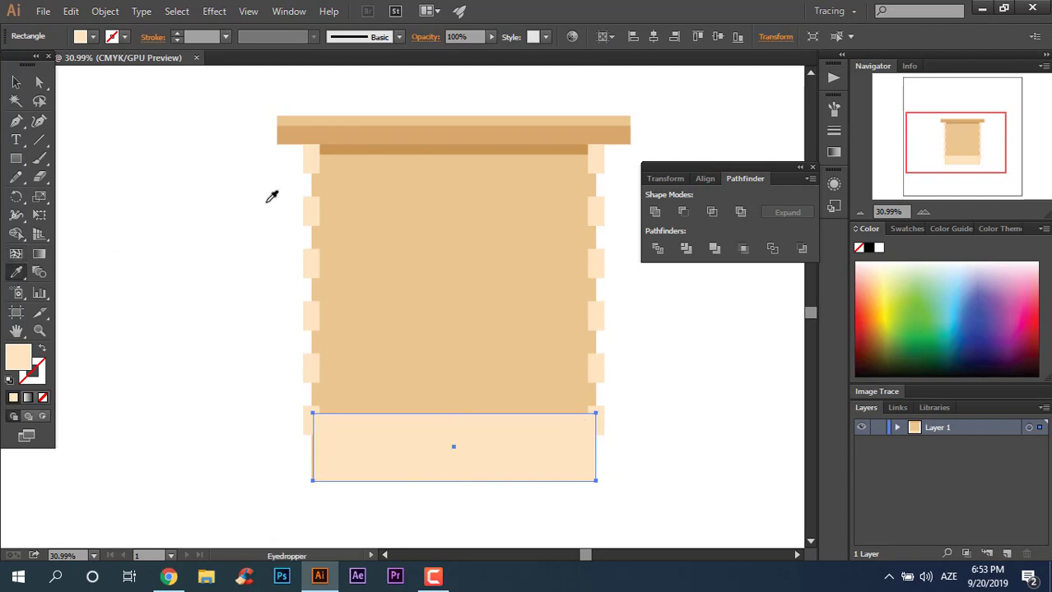
left_click(401, 149)
left_click(16, 82)
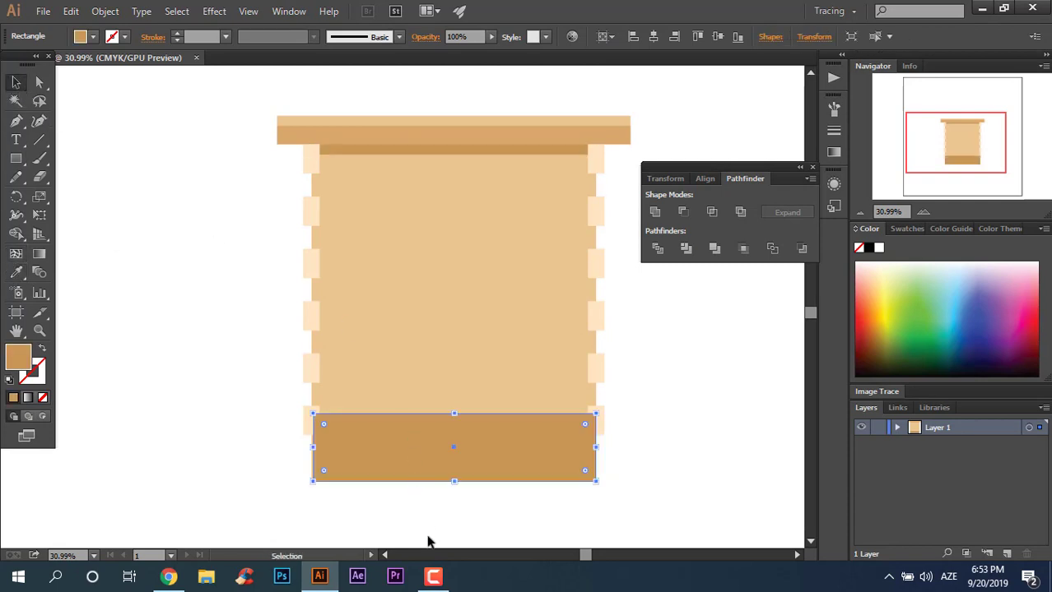
left_click_drag(317, 449, 313, 448)
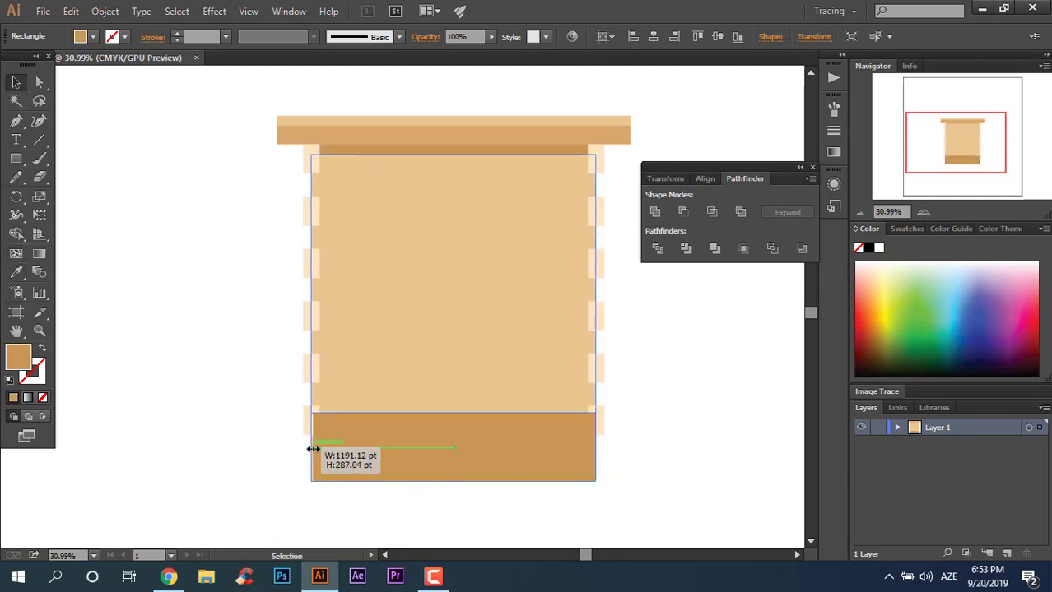
left_click(313, 523)
left_click(499, 450)
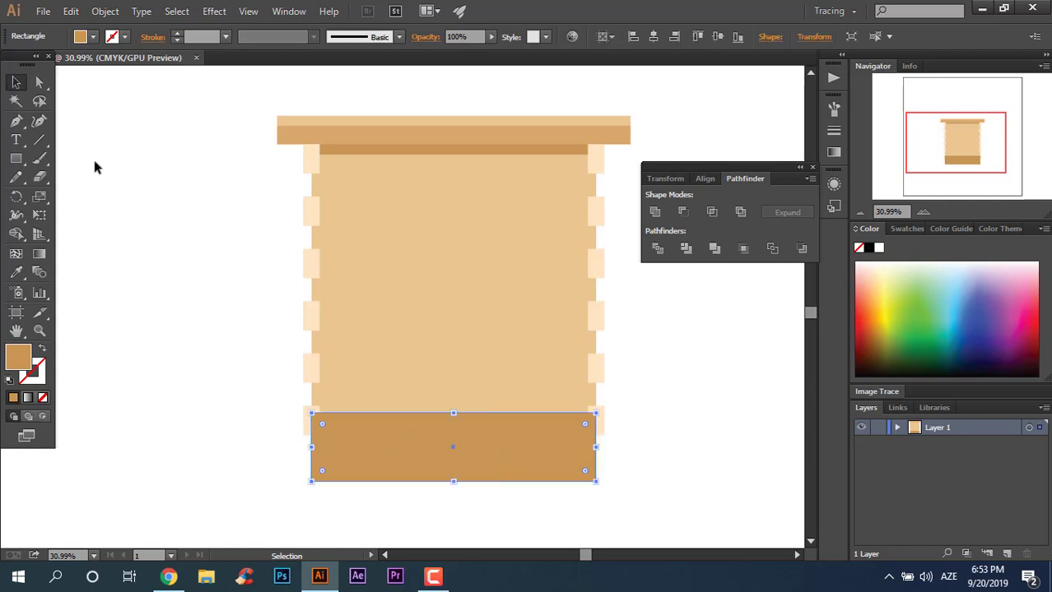
left_click(18, 160)
Step: Draw a tall door rectangle on the facade's lower right, lowering its top and widening it left
left_click_drag(483, 296, 570, 482)
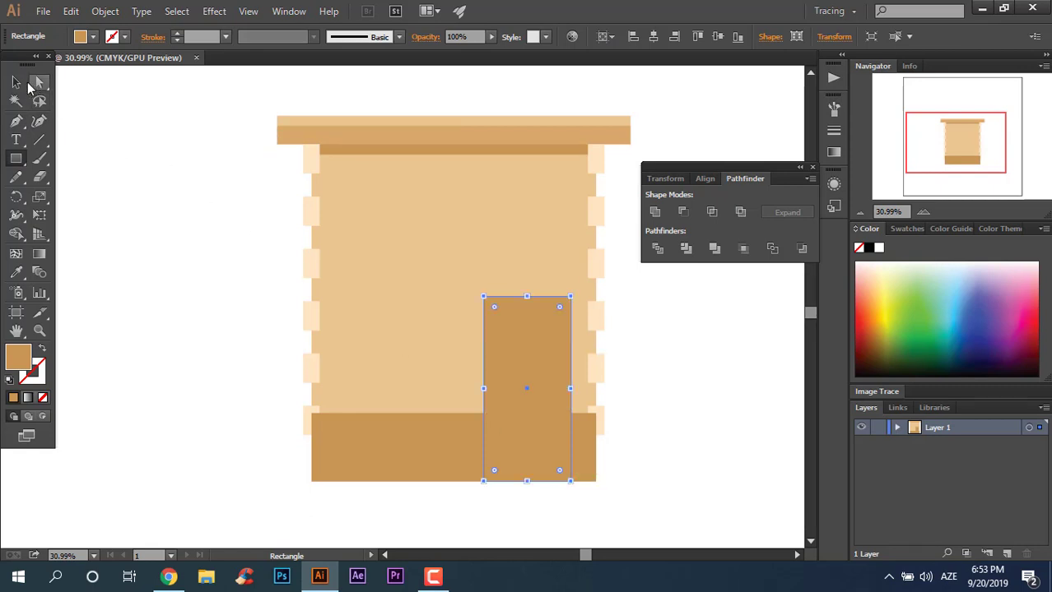
left_click(15, 82)
left_click_drag(527, 298, 527, 304)
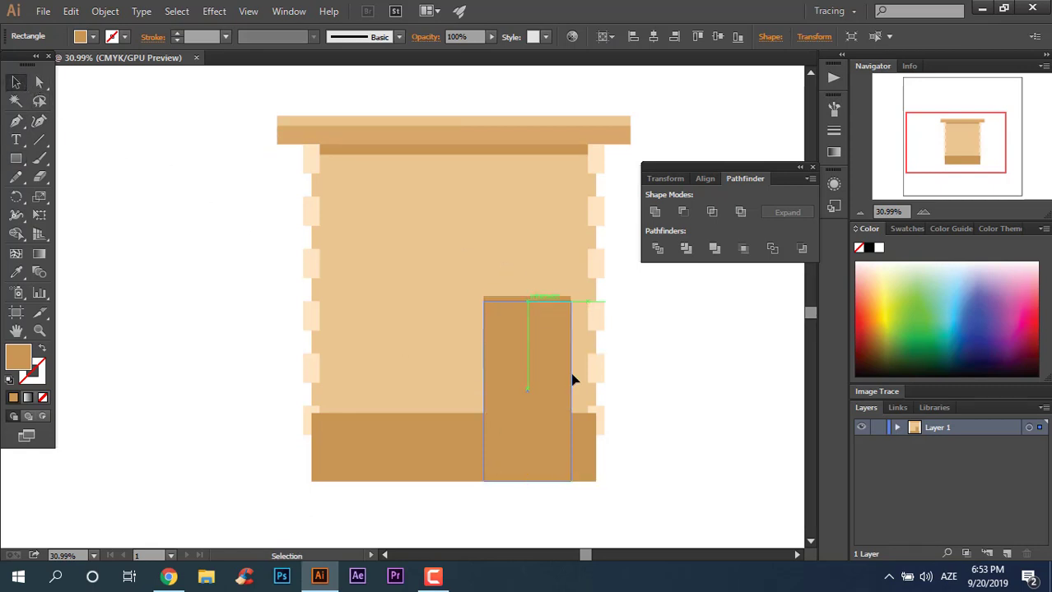
left_click_drag(483, 394, 476, 394)
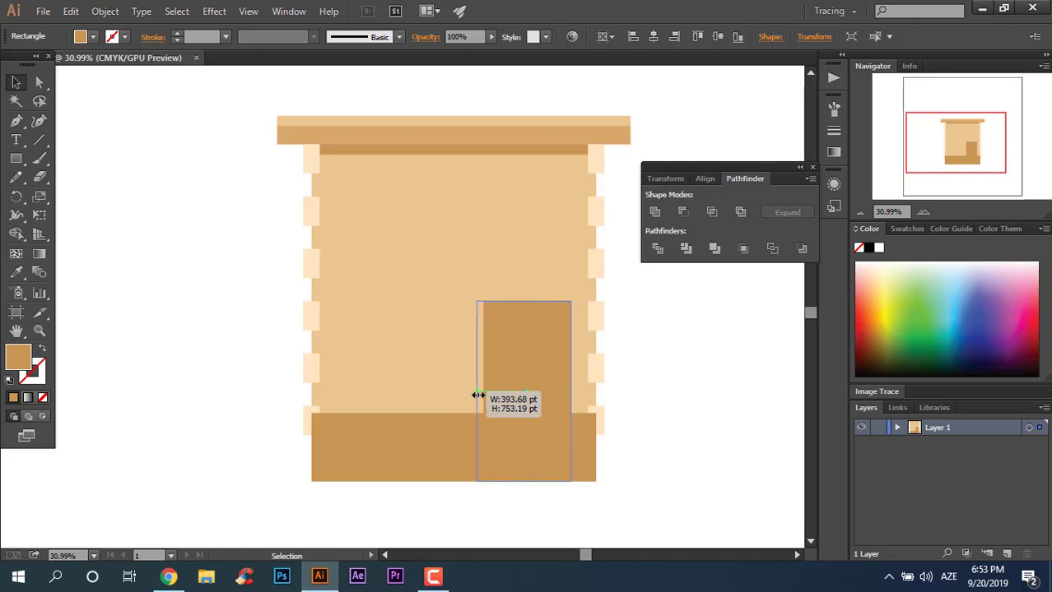
Step: Recolour the door terracotta CC6B46 and narrow the inset inner copy to 317.4 pt
left_click(688, 428)
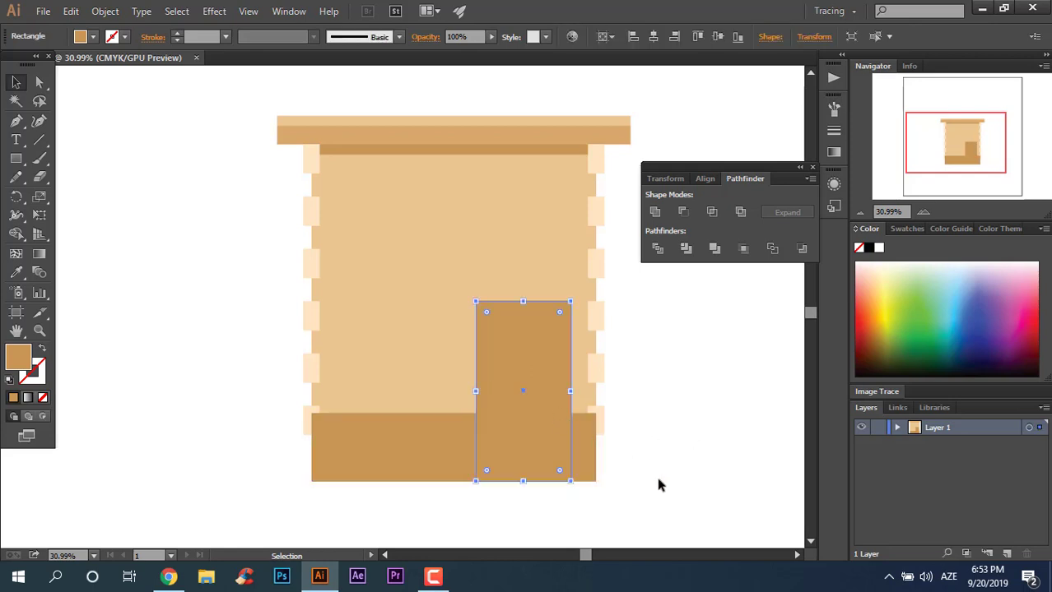
double_click(16, 359)
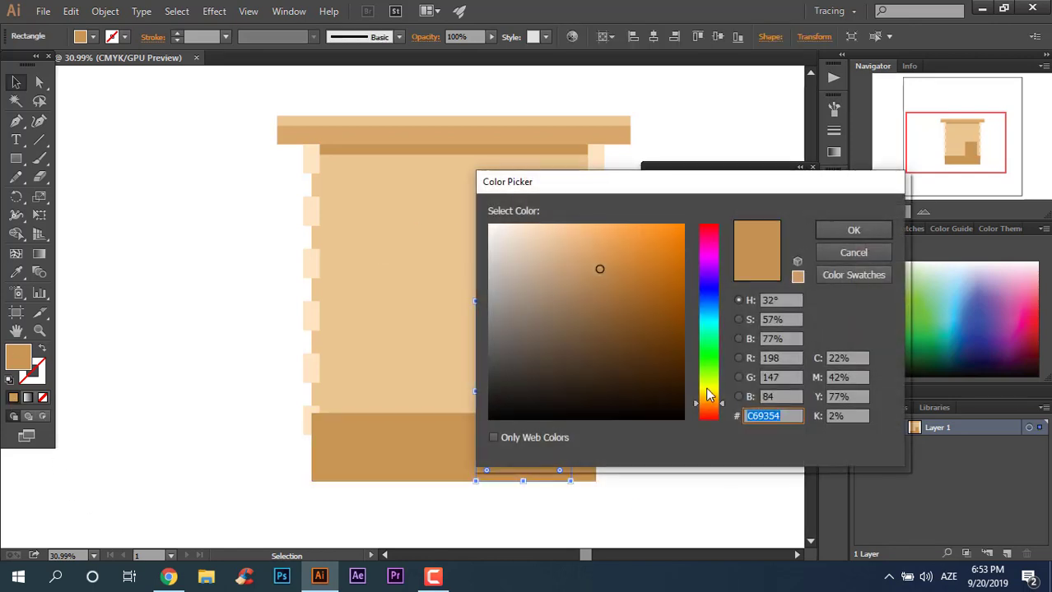
left_click_drag(706, 395, 713, 412)
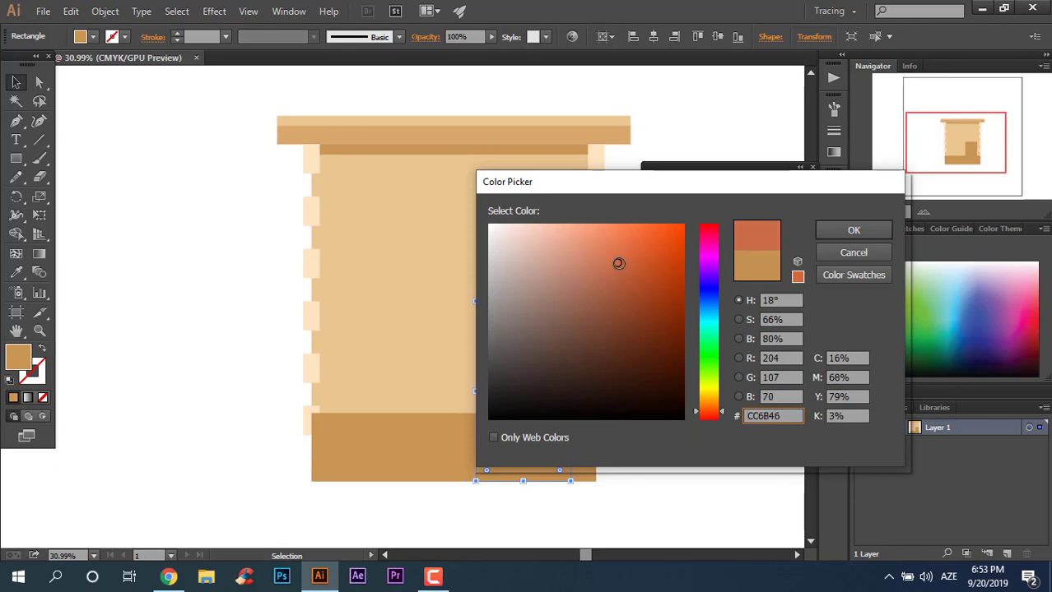
left_click(853, 230)
scroll(529, 427, "up", 2)
left_click_drag(583, 387, 584, 388)
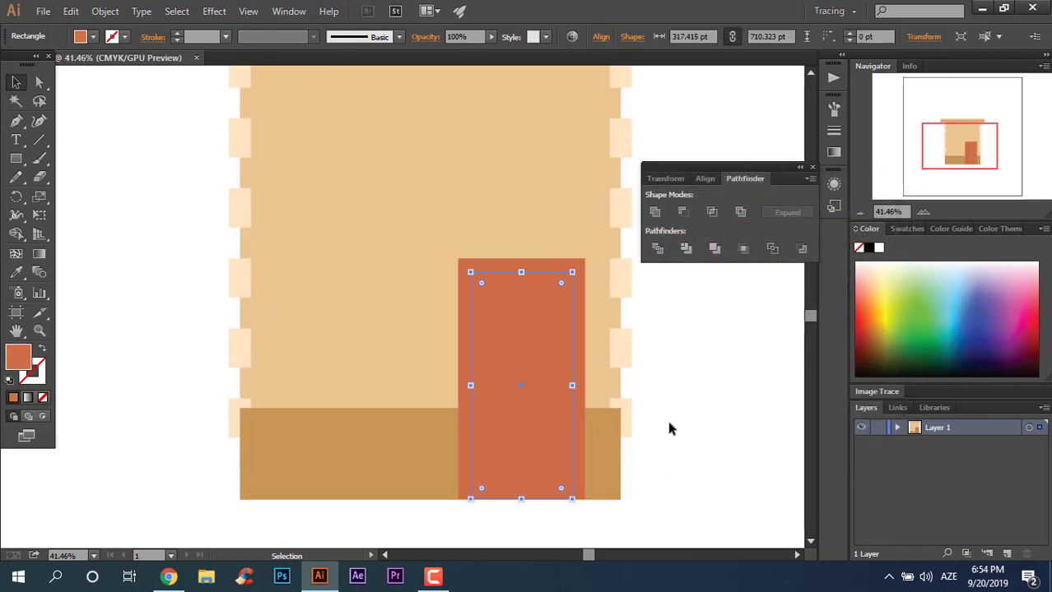
left_click(666, 417)
Step: Shorten the inner glass panel and draw a darker-teal diagonal triangle across it
left_click_drag(521, 501, 519, 439)
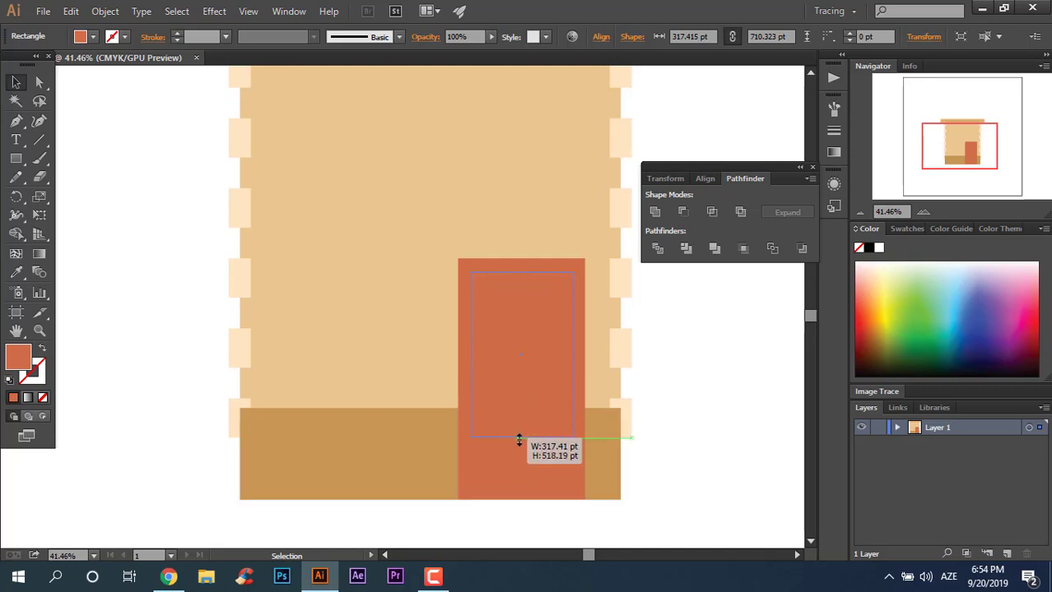
key("p")
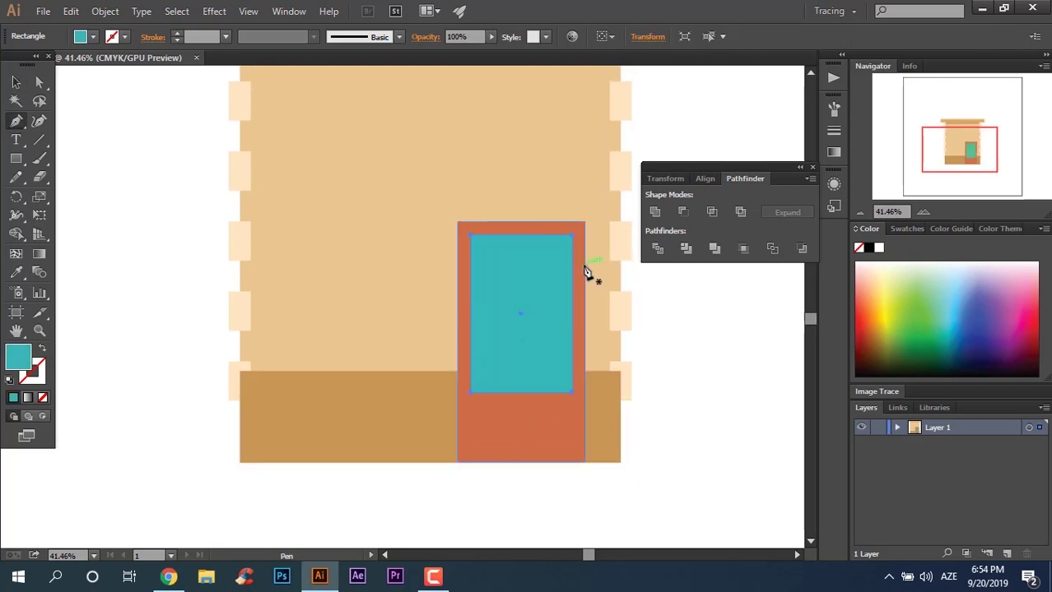
left_click(577, 265)
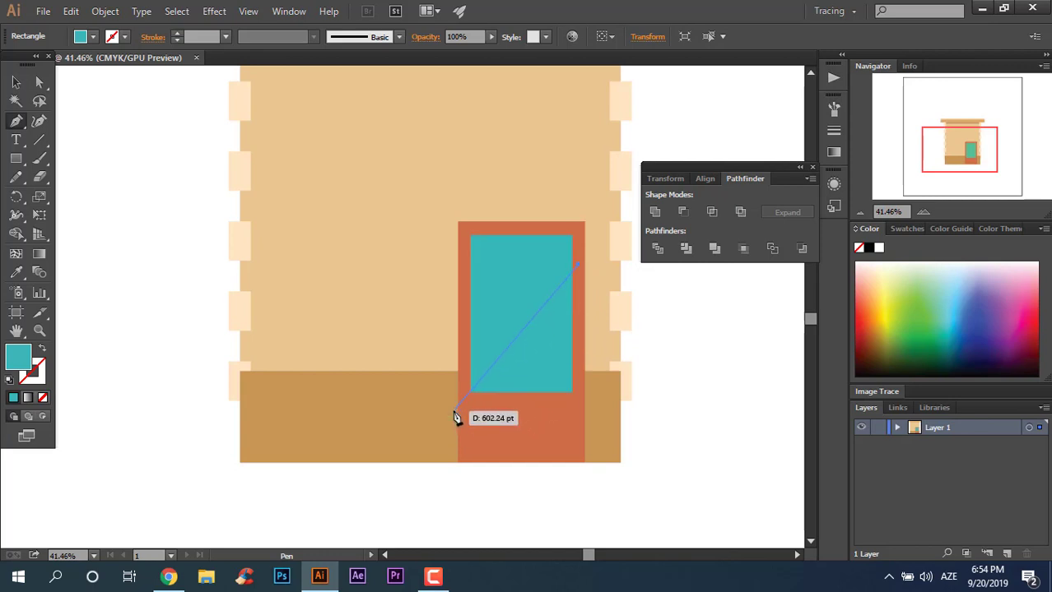
left_click(442, 409)
left_click(578, 409)
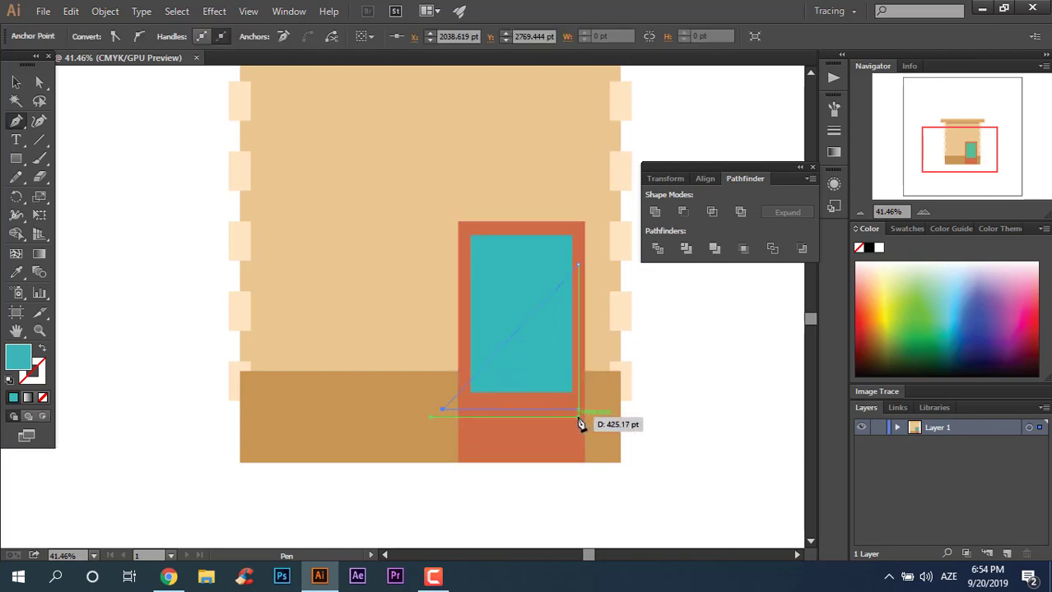
left_click(579, 270)
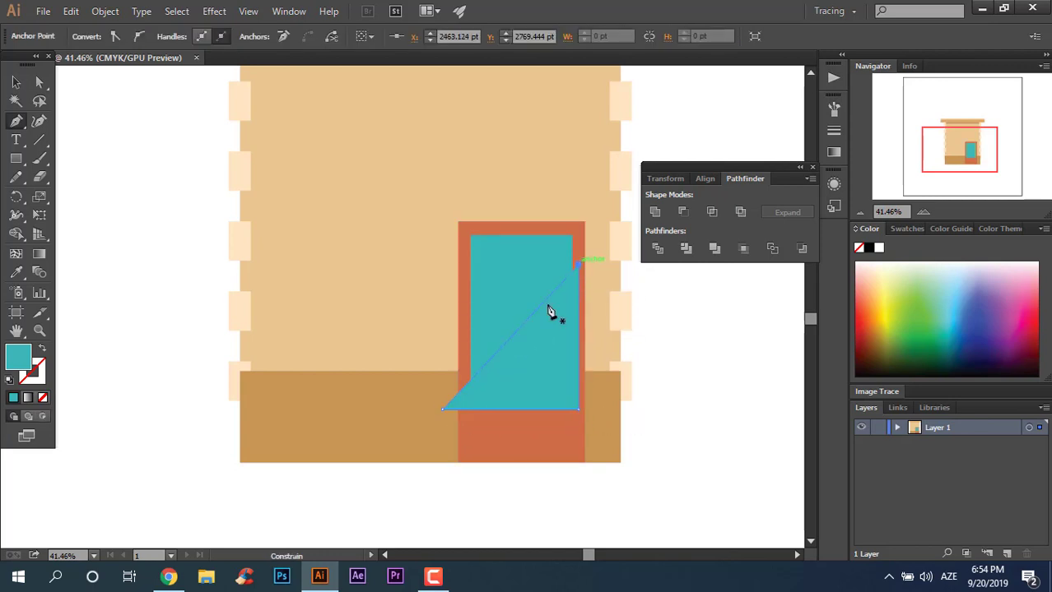
double_click(18, 356)
left_click_drag(615, 282, 624, 300)
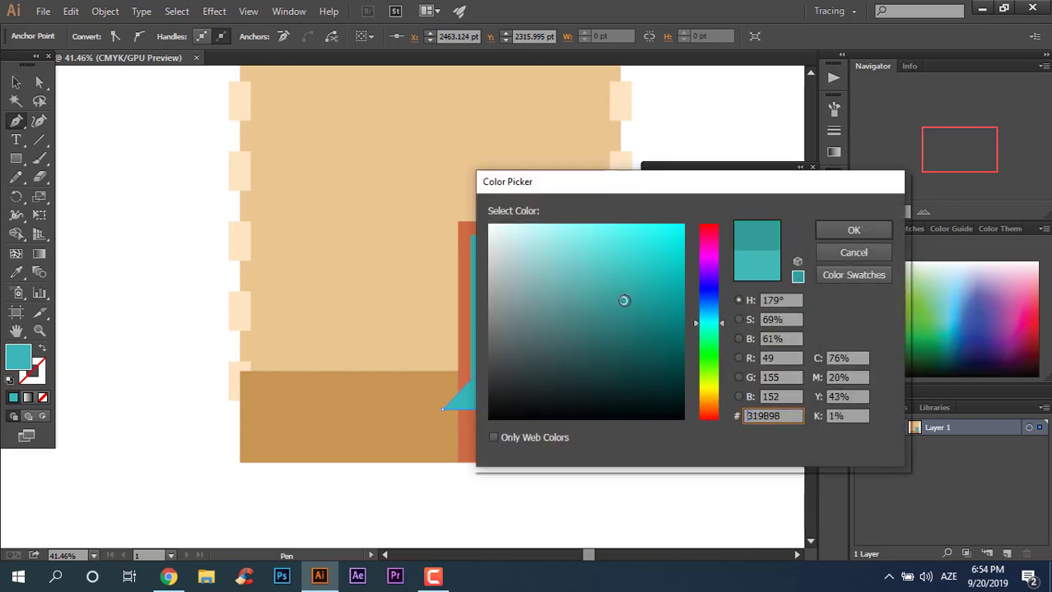
left_click(853, 230)
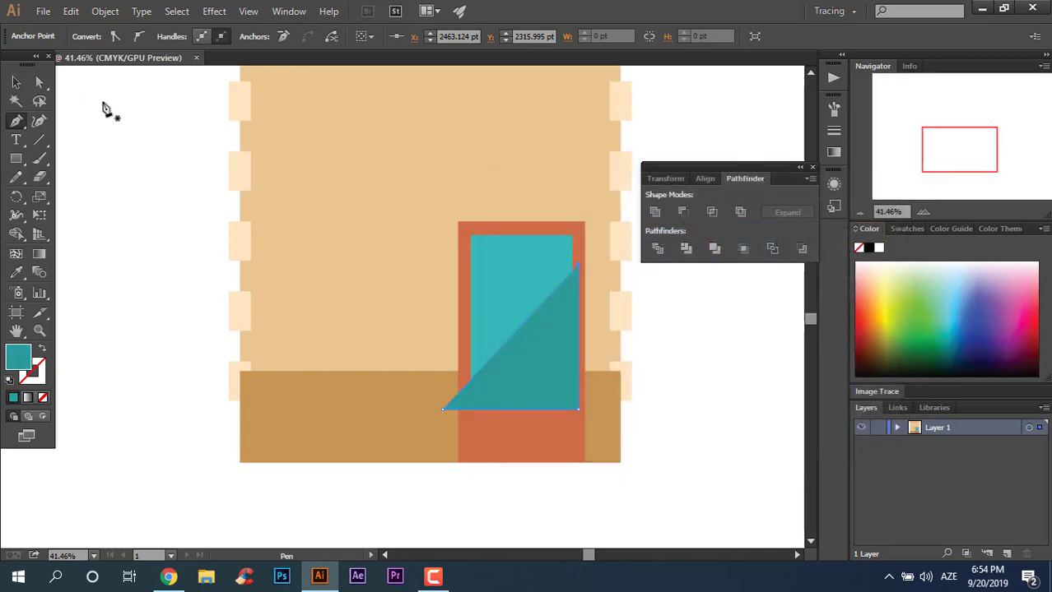
Step: Draw a second diagonal shine shape across the panel's left side to top-right
left_click(17, 84)
left_click(15, 121)
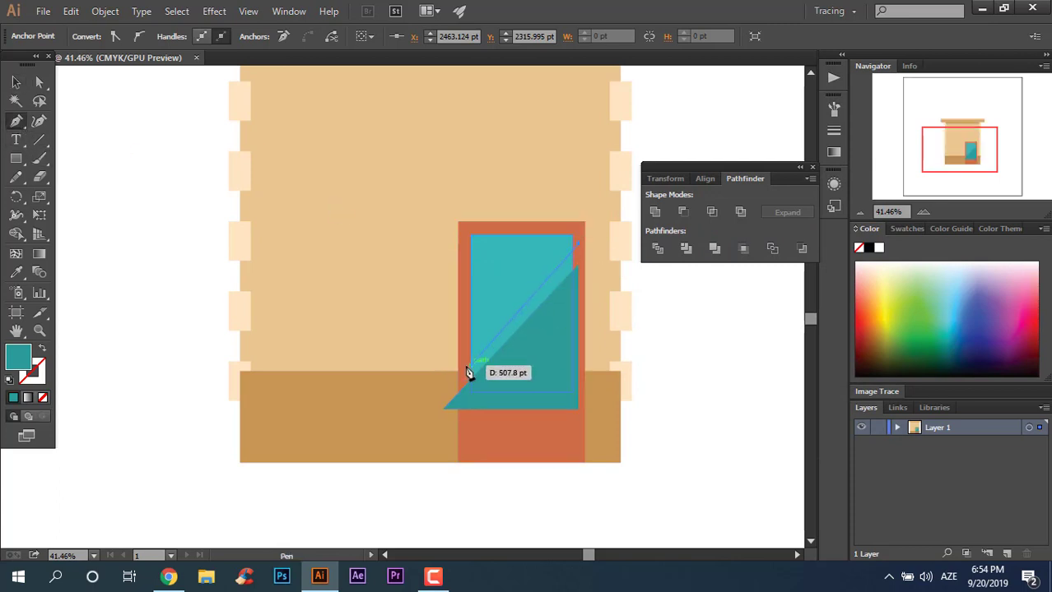
left_click(466, 365)
left_click(463, 307)
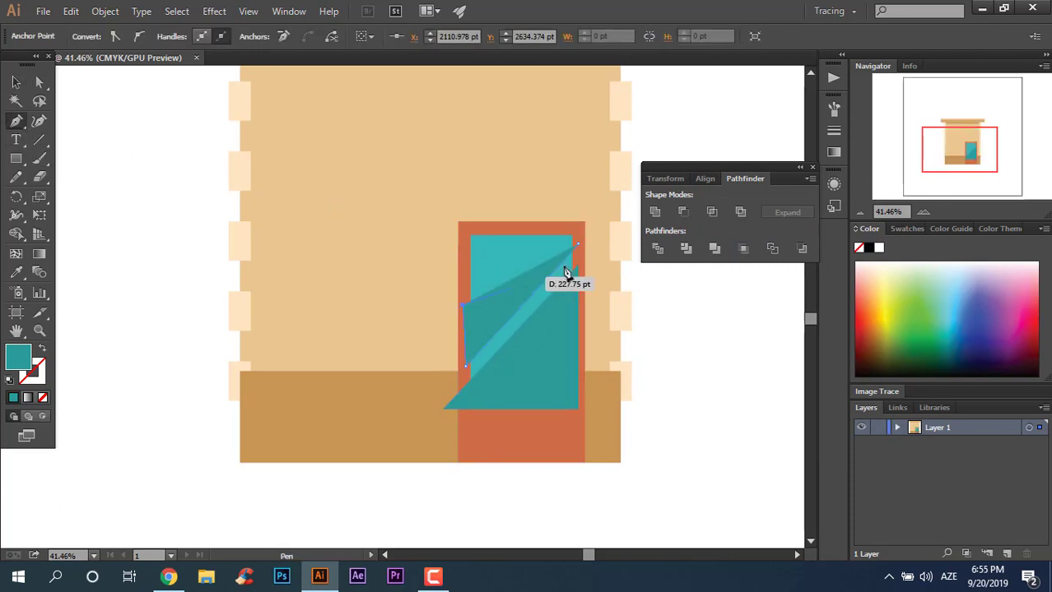
left_click(579, 231)
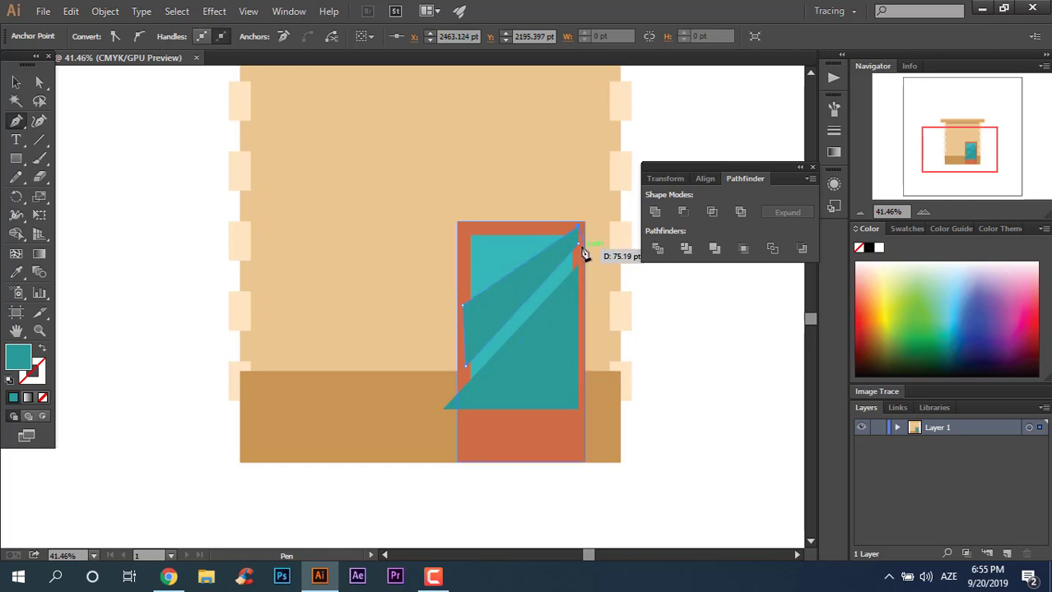
left_click(17, 83)
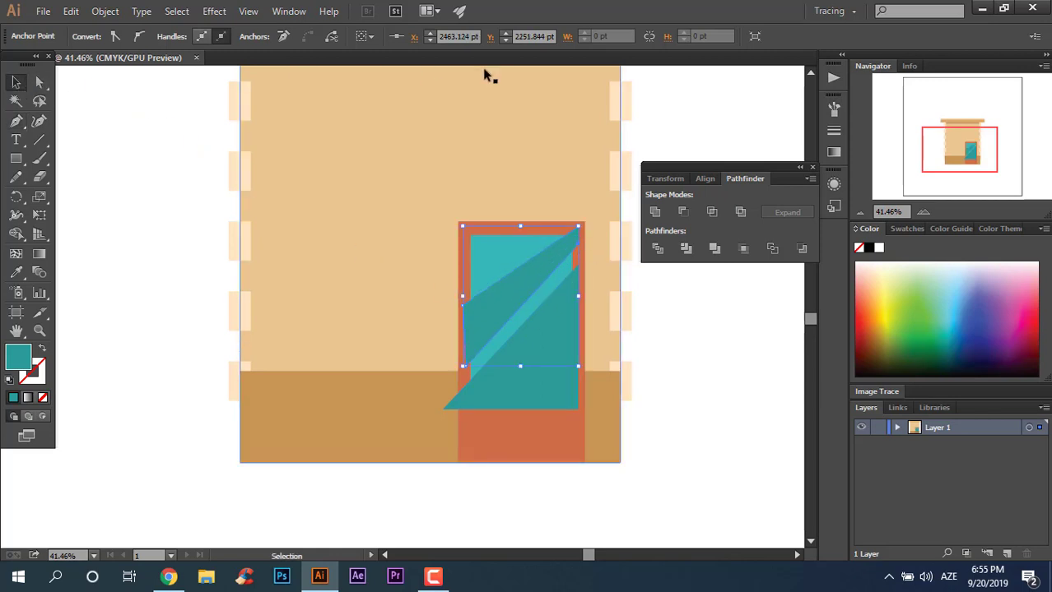
left_click(524, 279)
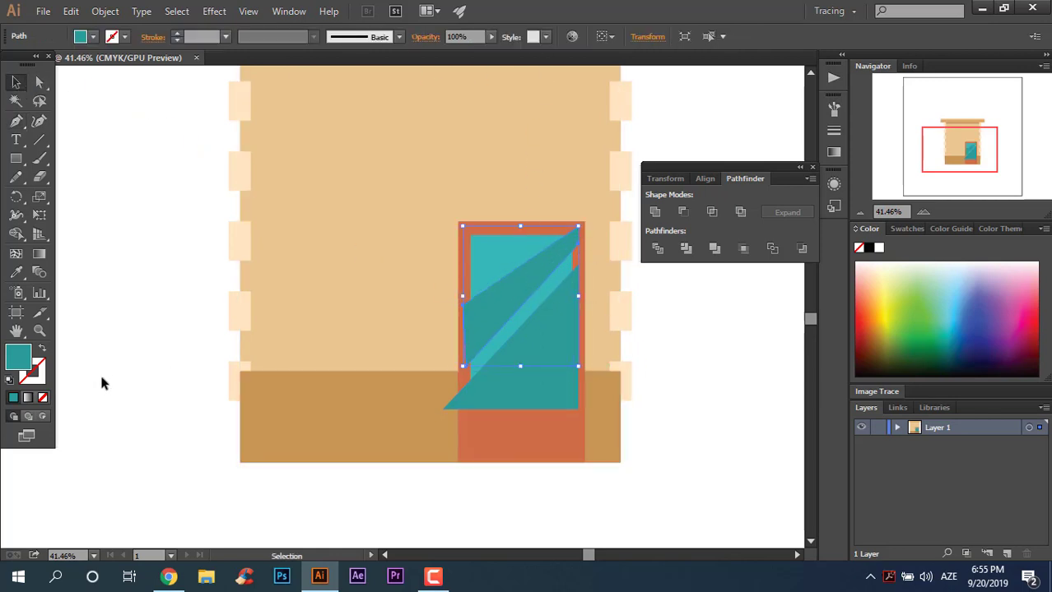
left_click(544, 295)
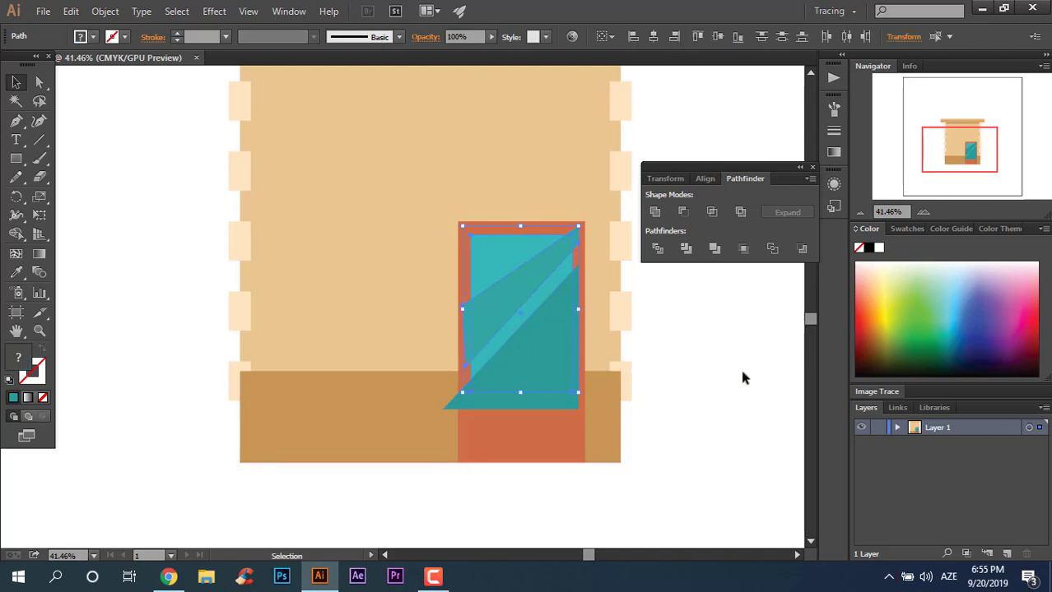
Step: Divide the triangle against the glass panel, ungroup, and delete the leftover piece outside
left_click(740, 366)
left_click(551, 358)
left_click(531, 313, "shift")
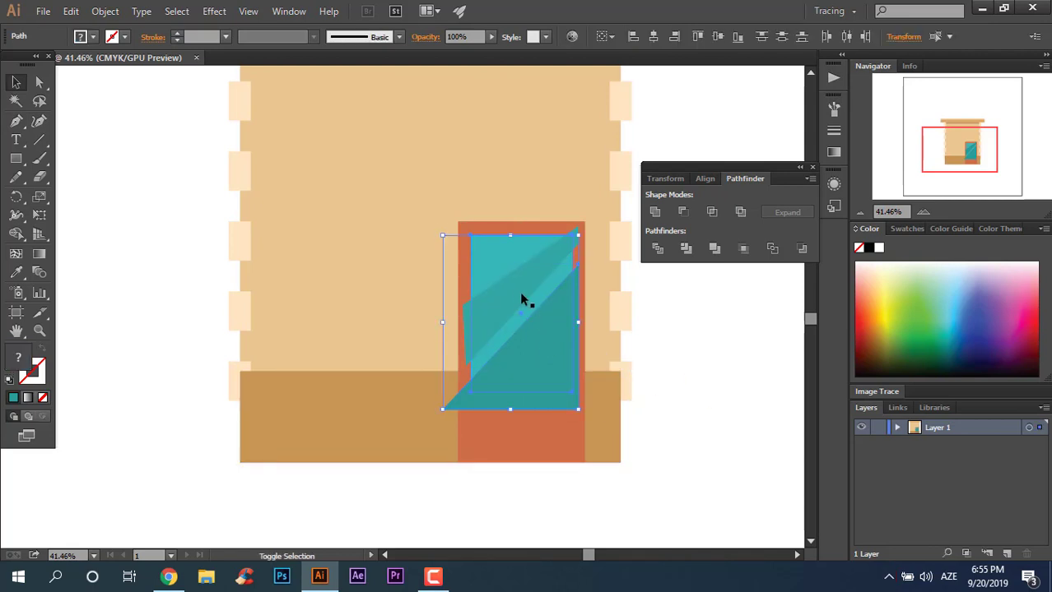
right_click(548, 300)
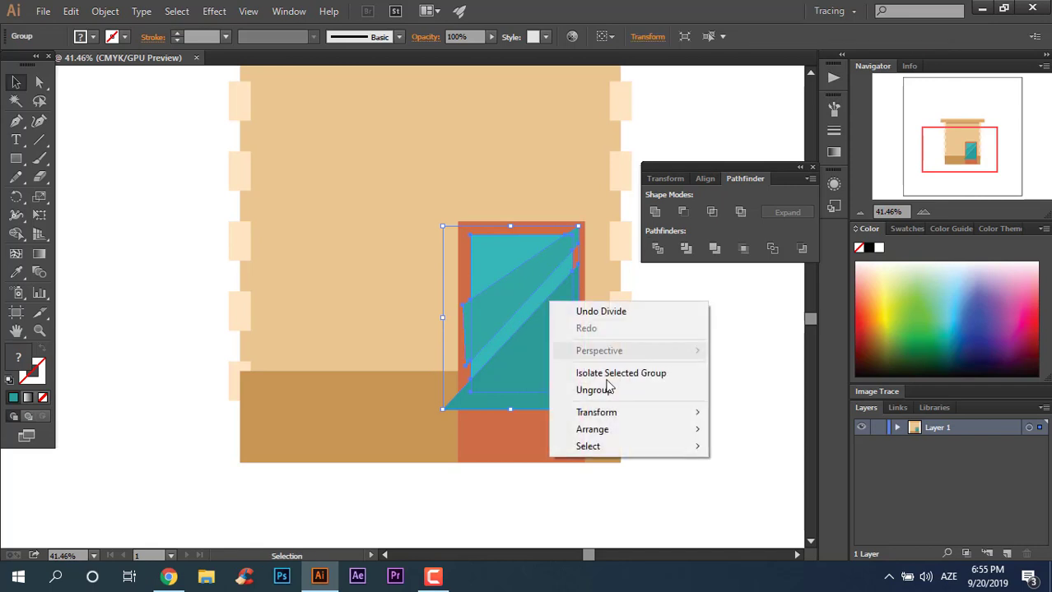
left_click(627, 390)
left_click(547, 409)
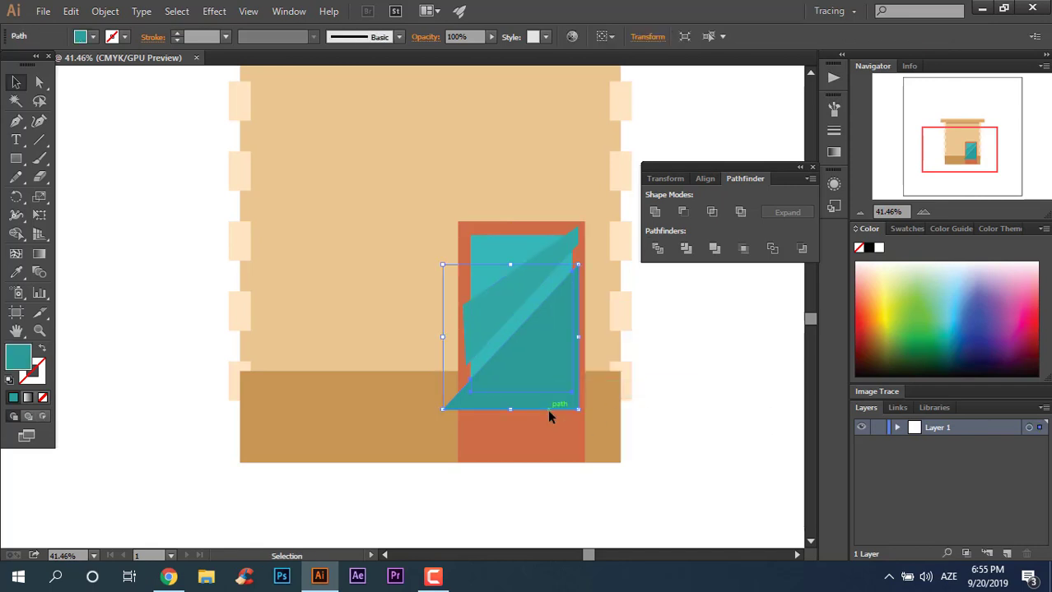
key("Delete")
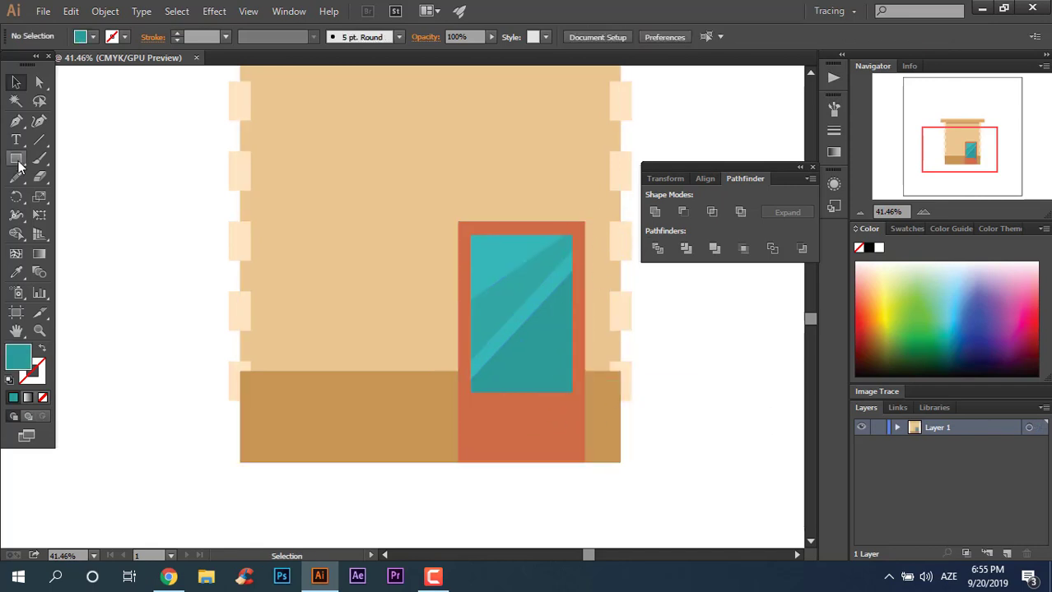
Step: Draw a long white bar across the door's glass
key("m")
left_click_drag(399, 292, 572, 310)
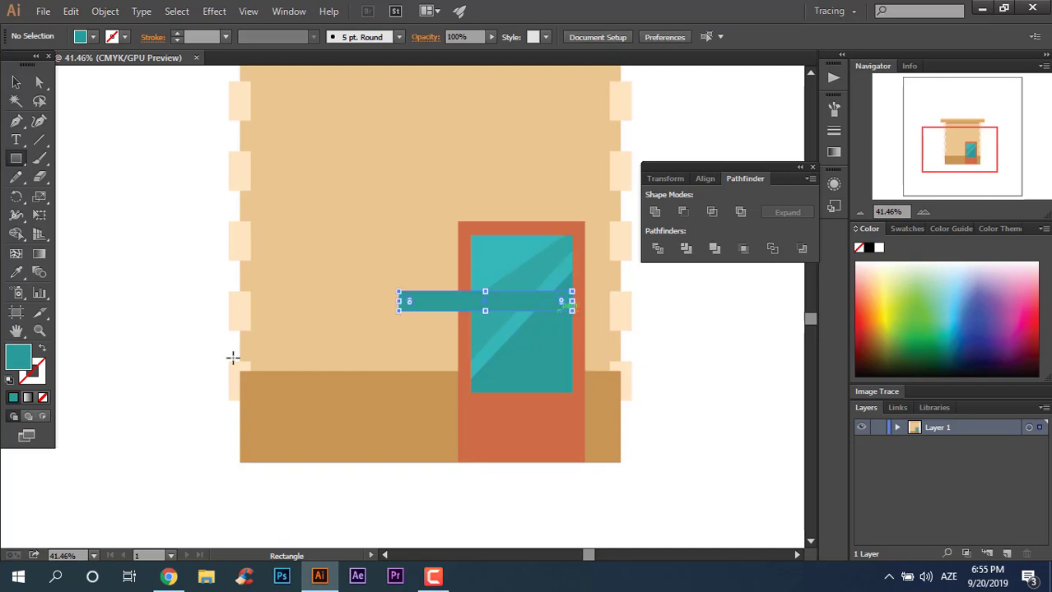
left_click(16, 272)
left_click(133, 346)
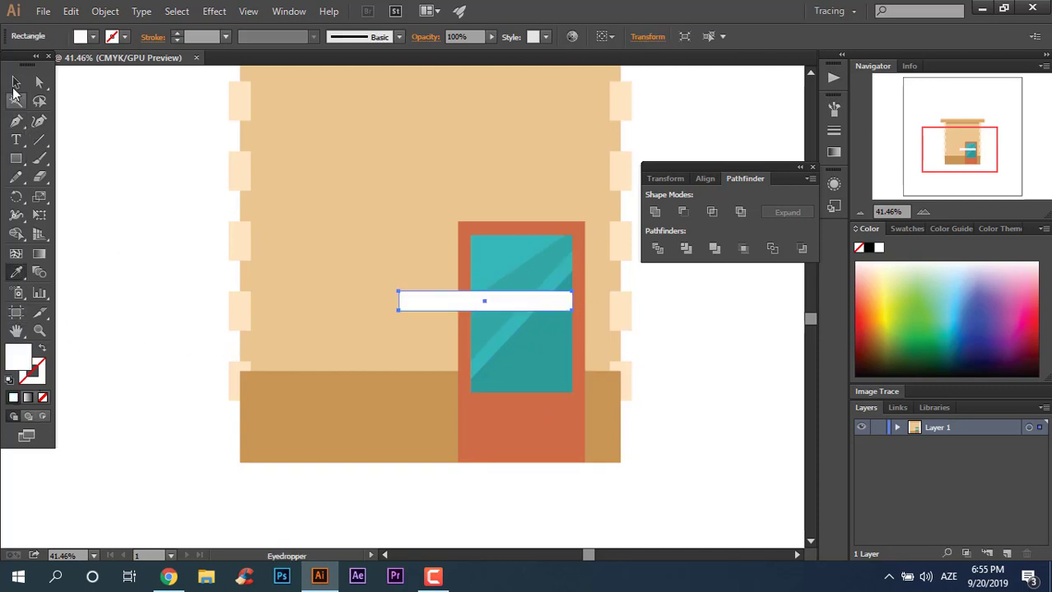
Step: Duplicate the white bar lower, tilt both diagonally across the door, and set them to 32% opacity
left_click(15, 86)
mouse_move(543, 310)
left_mouse_down()
mouse_move(540, 343)
mouse_move(483, 364)
left_mouse_up()
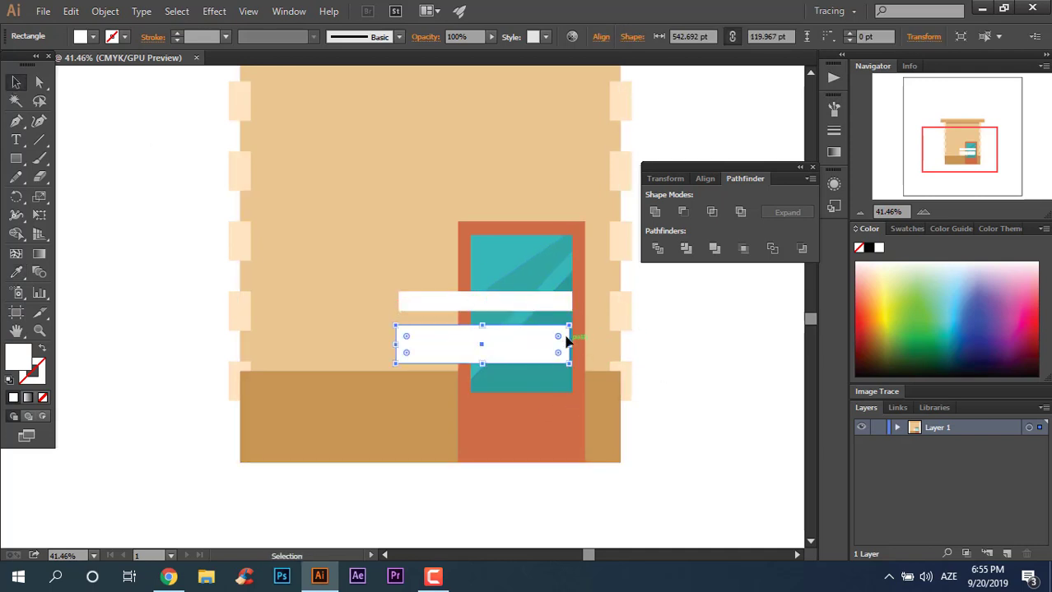
left_click(557, 307, "shift")
mouse_move(575, 364)
left_mouse_down()
mouse_move(553, 320)
mouse_move(588, 297)
left_mouse_up()
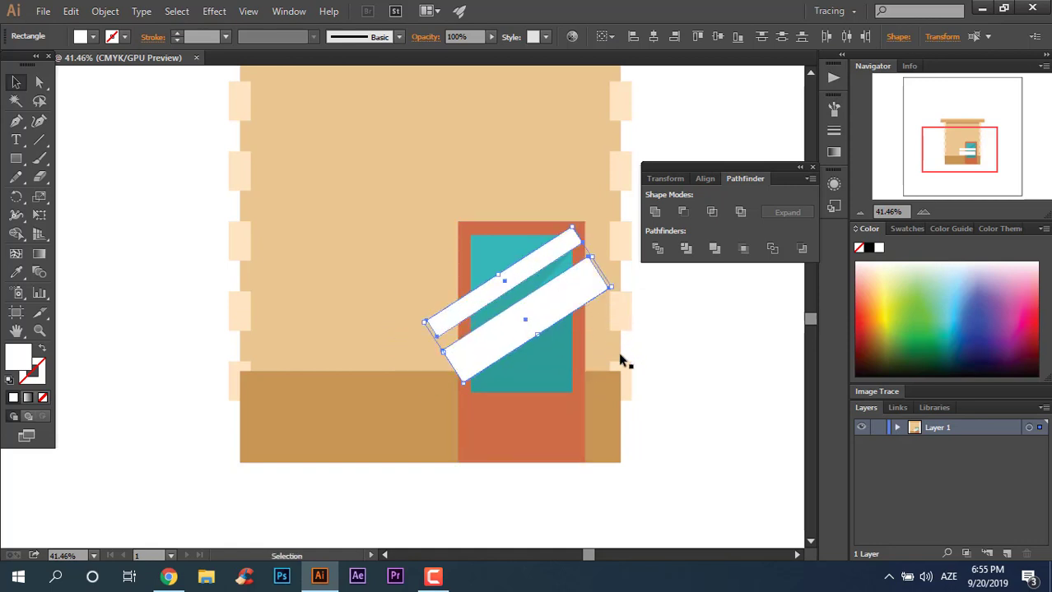
left_click_drag(565, 312, 565, 305)
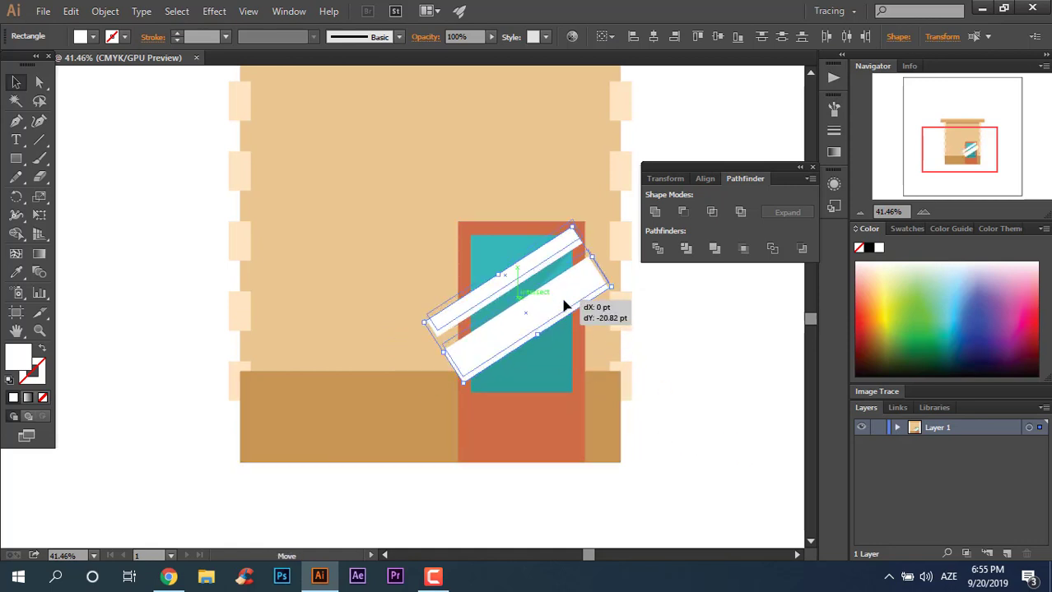
left_click(488, 38)
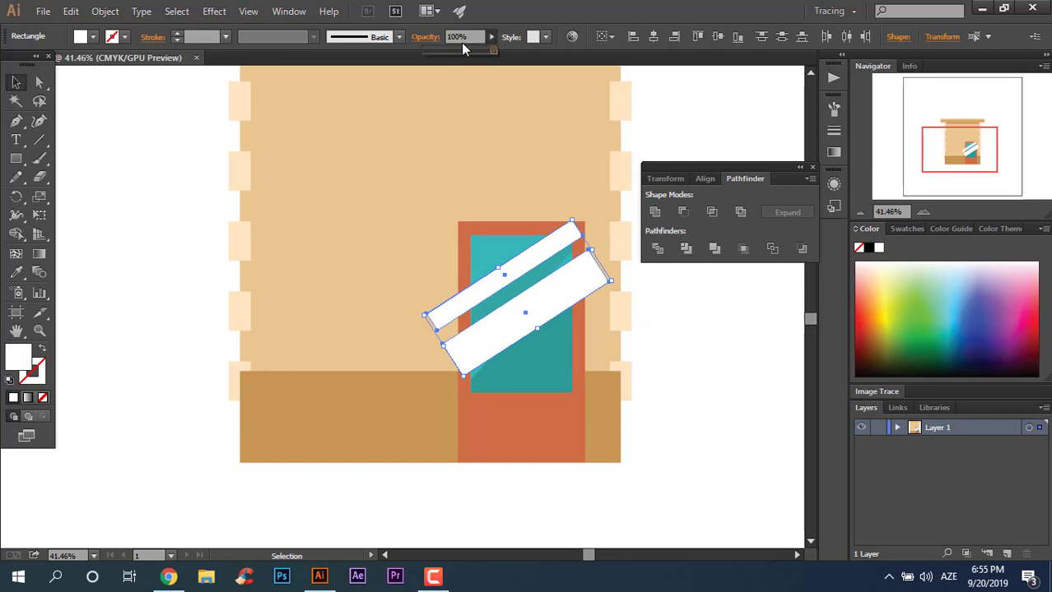
left_click_drag(492, 50, 446, 51)
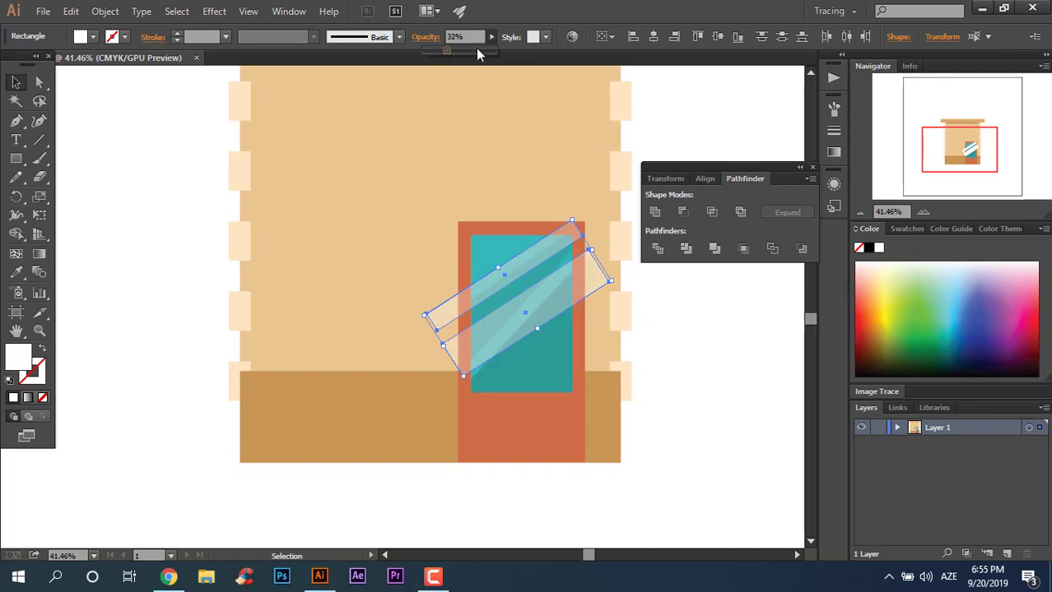
Step: Divide the white stripes against the door glass and ungroup the pieces
left_click(519, 263, "shift")
left_click(657, 249)
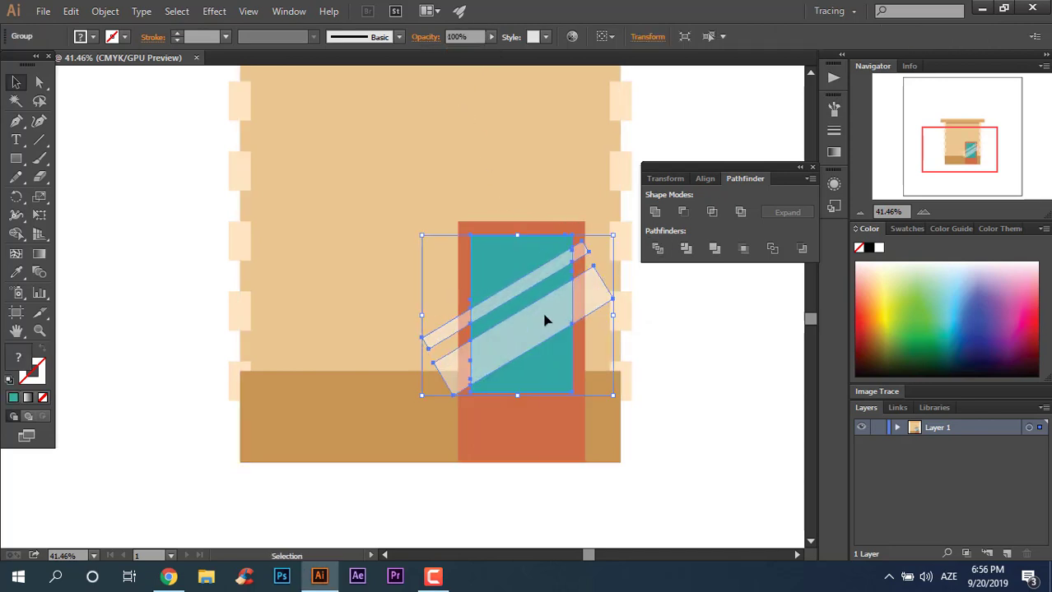
right_click(545, 317)
left_click(611, 406)
left_click(605, 300)
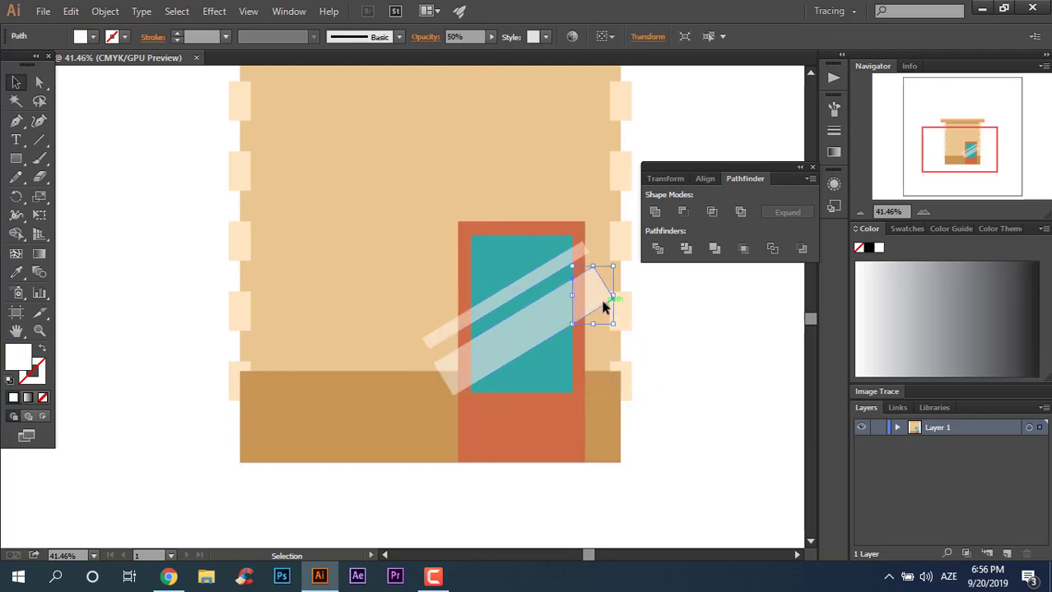
Step: Delete the stripe pieces sticking out beyond the glass panel
left_click(578, 250)
key("Delete")
left_click(448, 336)
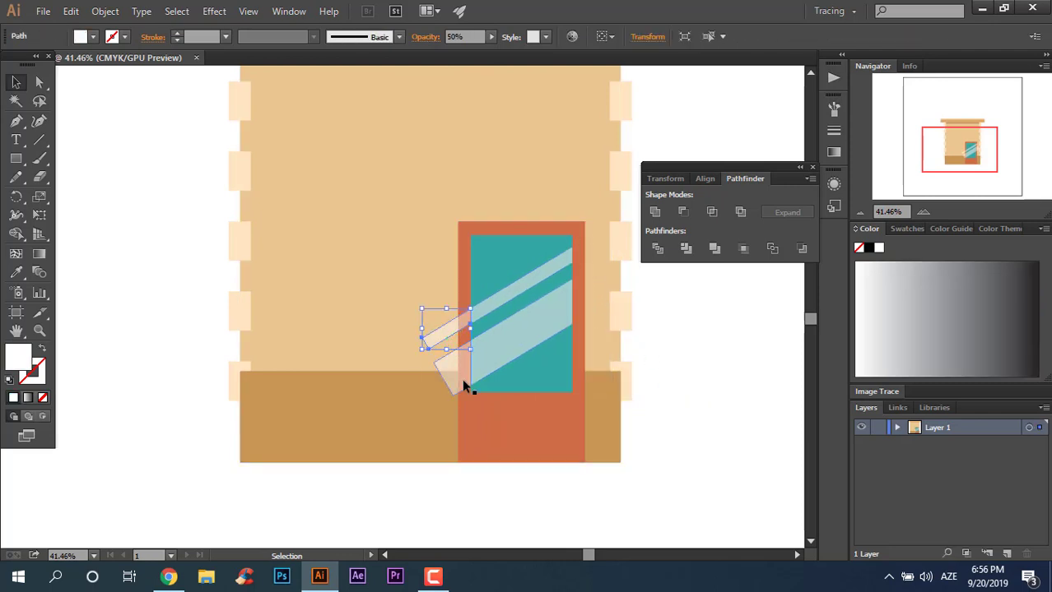
key("Delete")
left_click(459, 386)
key("Delete")
left_click(534, 322)
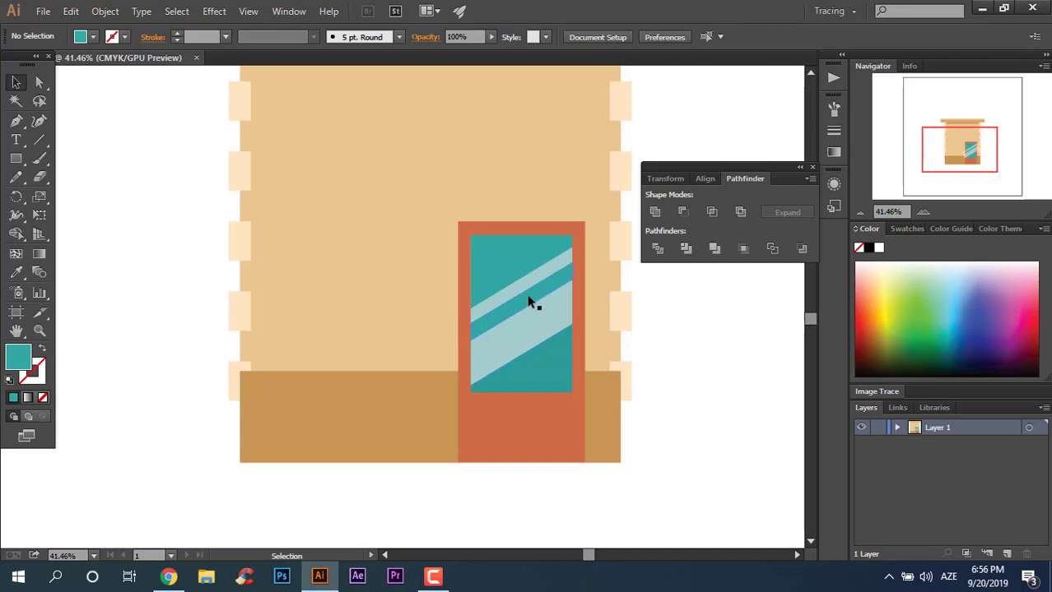
left_click(515, 257)
key("Delete")
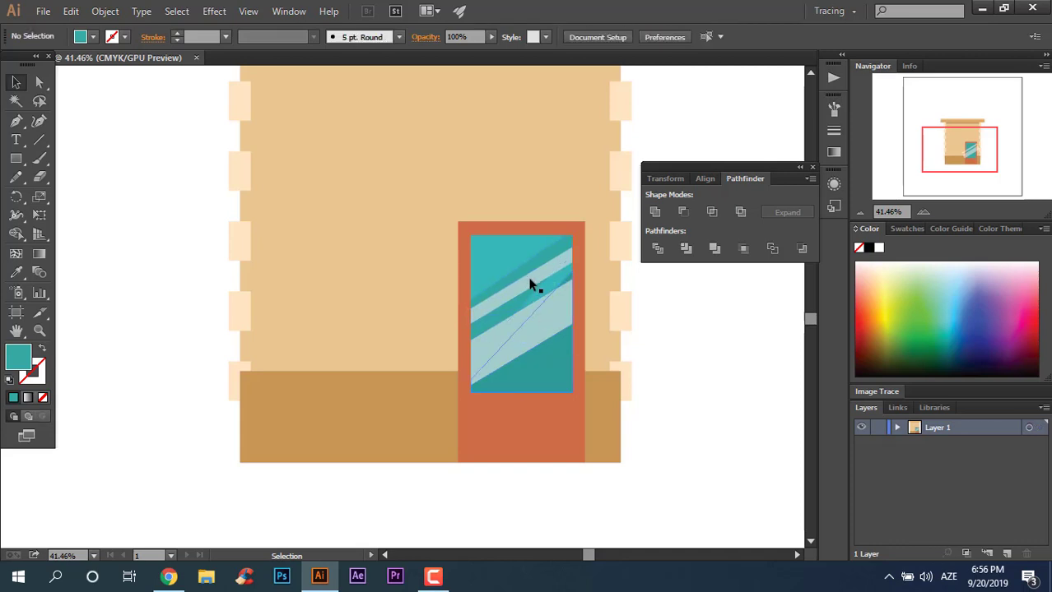
Step: Remove the extra stripe and lower glass pieces, then paste the translucent white stripes back
left_click(531, 286)
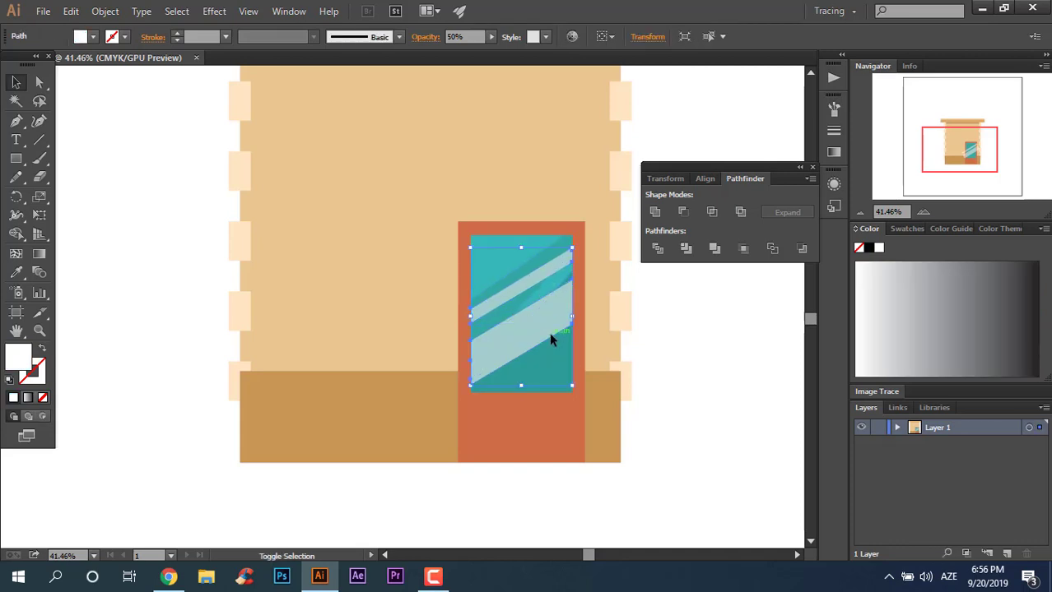
key("Delete")
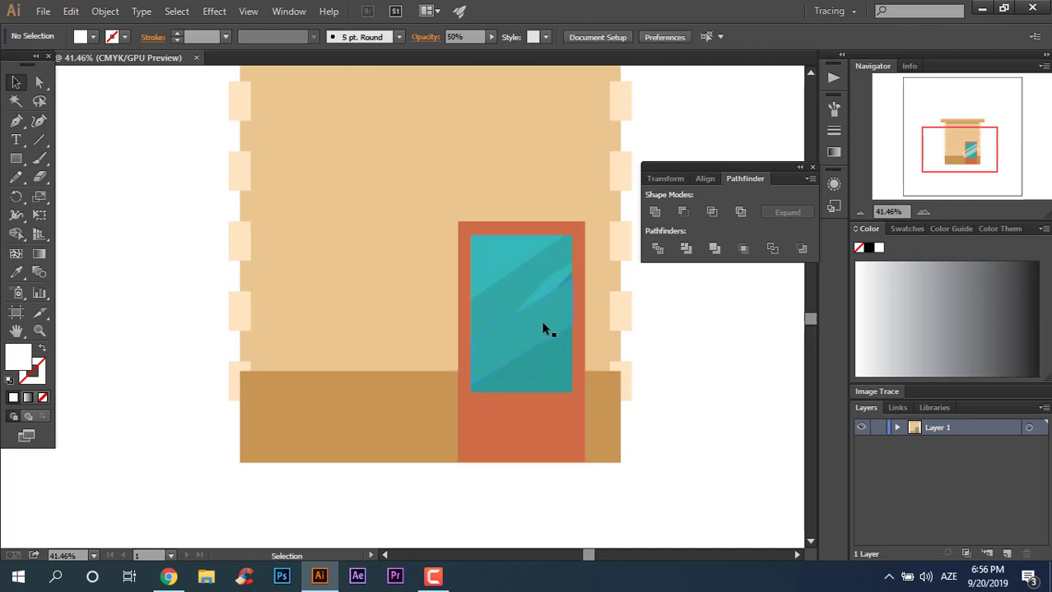
left_click(543, 329)
key("Delete")
left_click(533, 283)
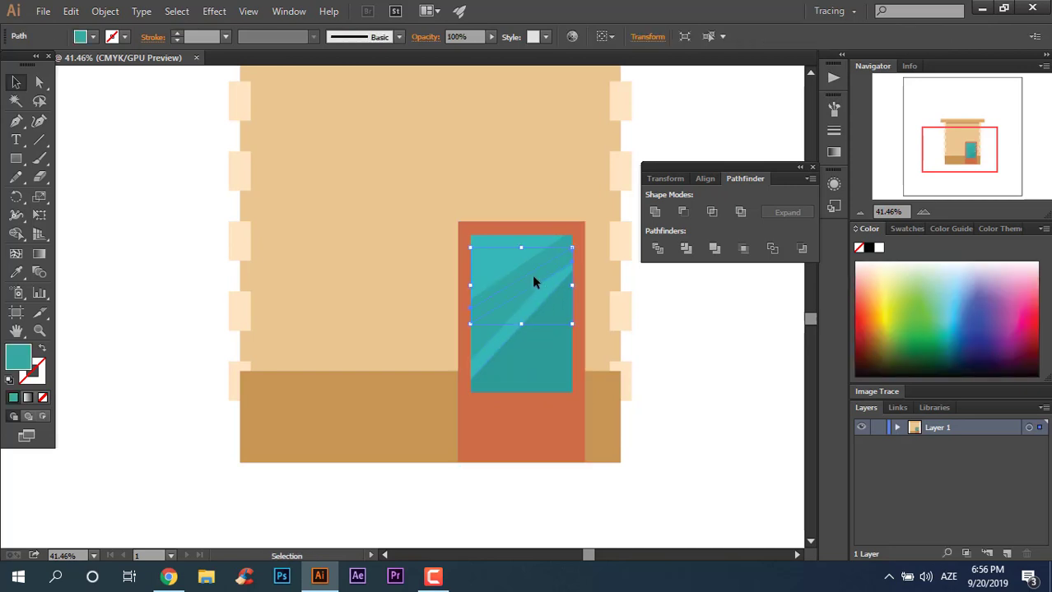
left_click(599, 419)
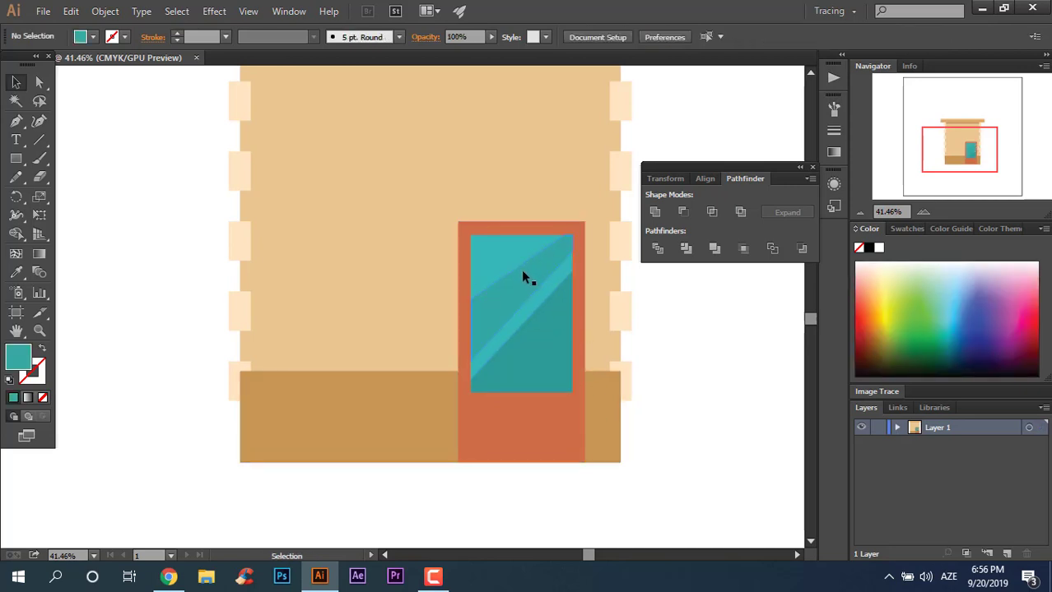
left_click(524, 277)
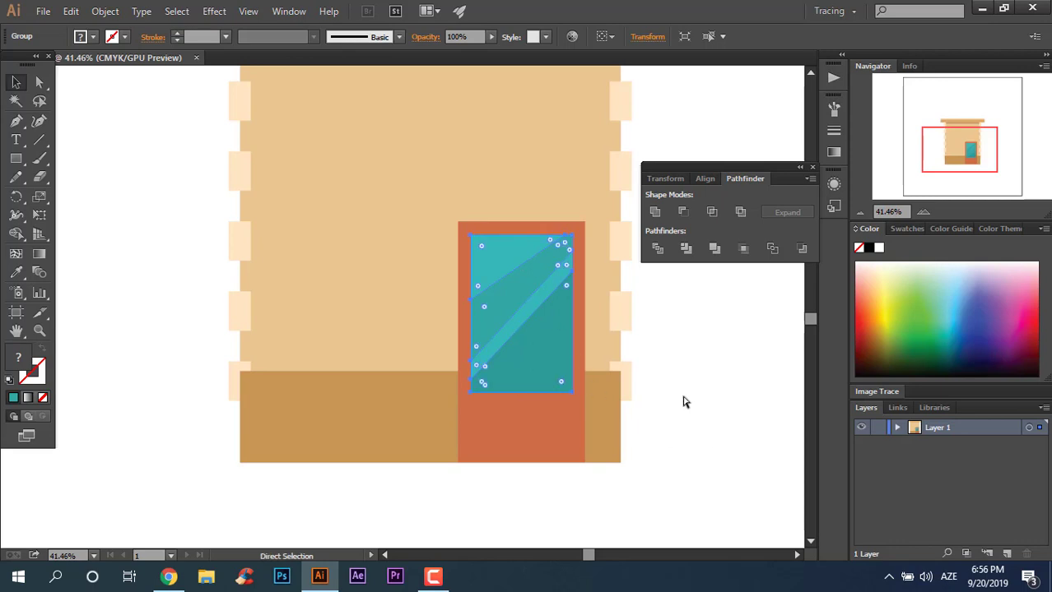
key("ctrl+v")
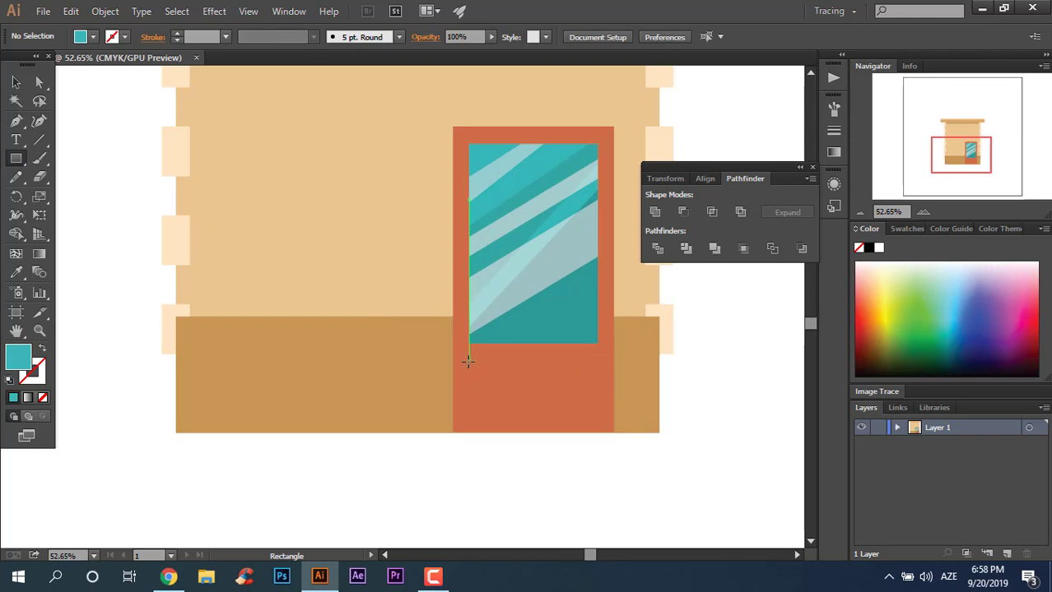
Step: Draw a rectangle in the door's lower section and fill it darker red BC5839
left_click_drag(466, 360, 596, 421)
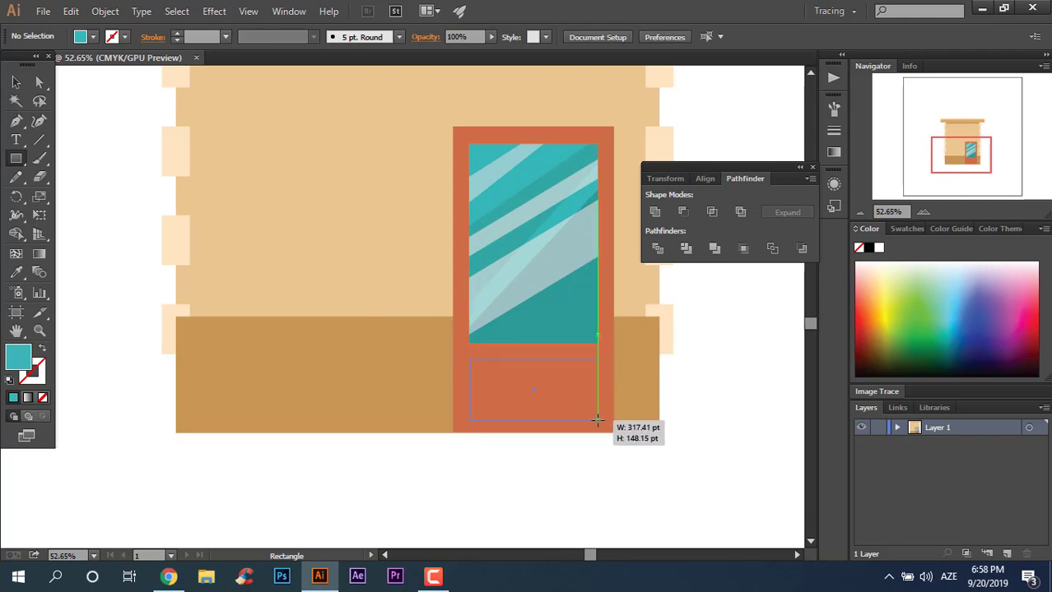
key("i")
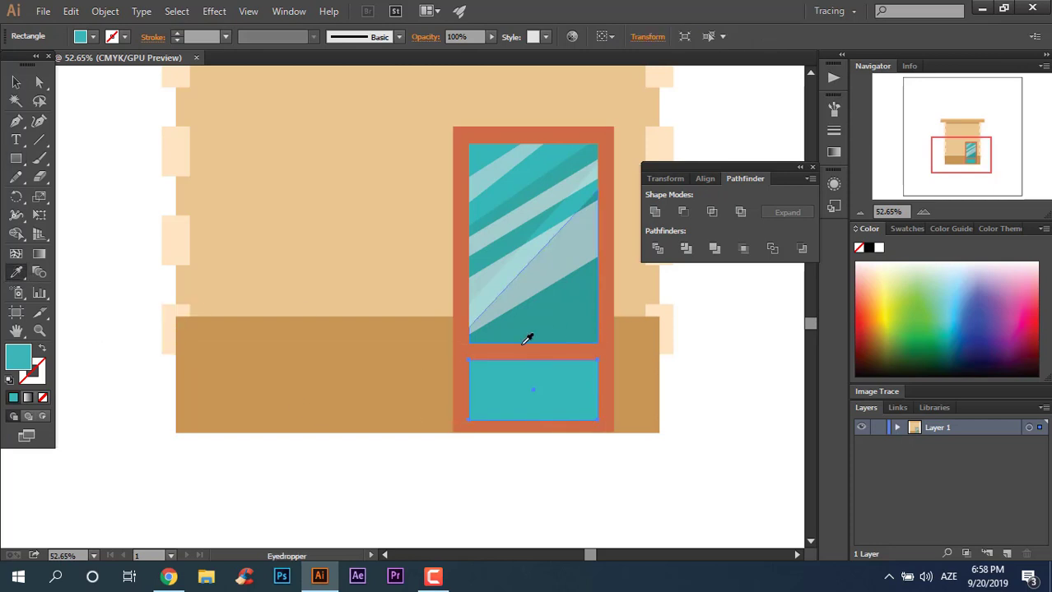
left_click(476, 358)
double_click(23, 360)
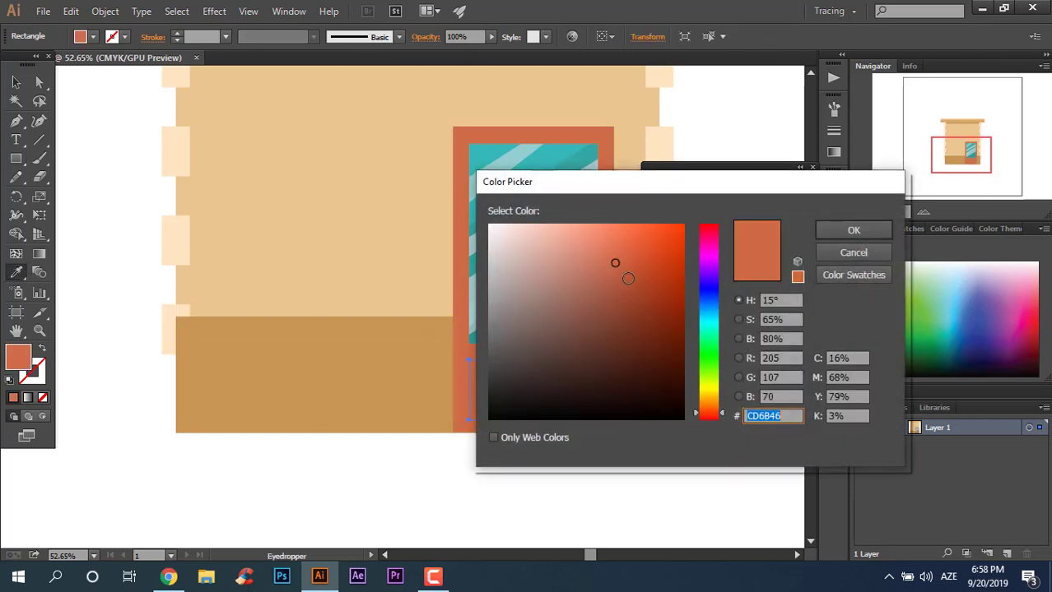
left_click(628, 276)
left_click(835, 234)
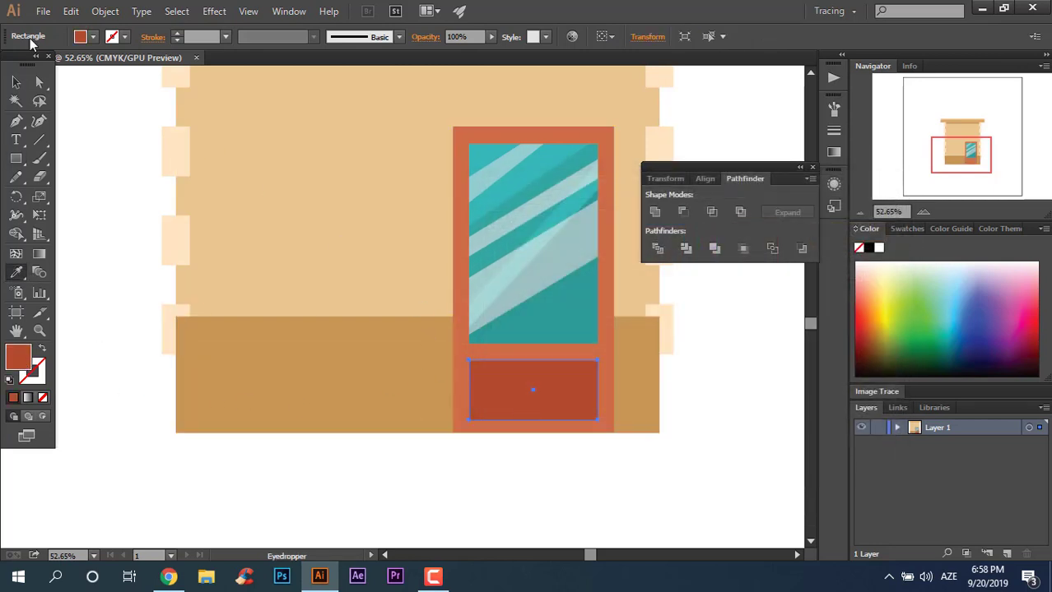
left_click(15, 81)
left_click(582, 468)
scroll(582, 468, "up", 2)
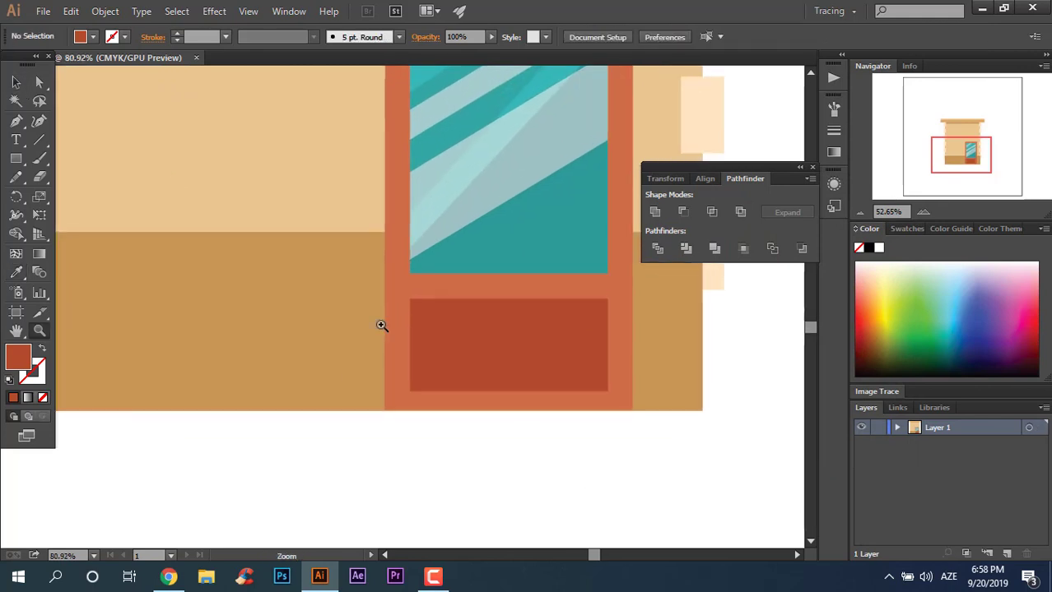
Step: Shrink a smaller copy inside it and fill it with the door frame's orange
left_click(457, 340)
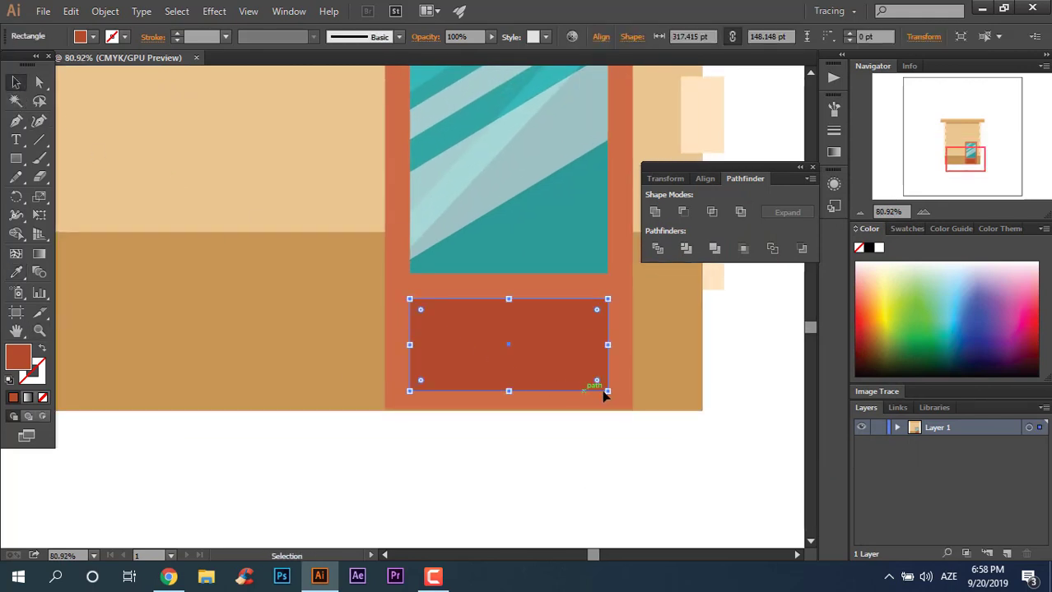
left_click_drag(607, 391, 594, 385)
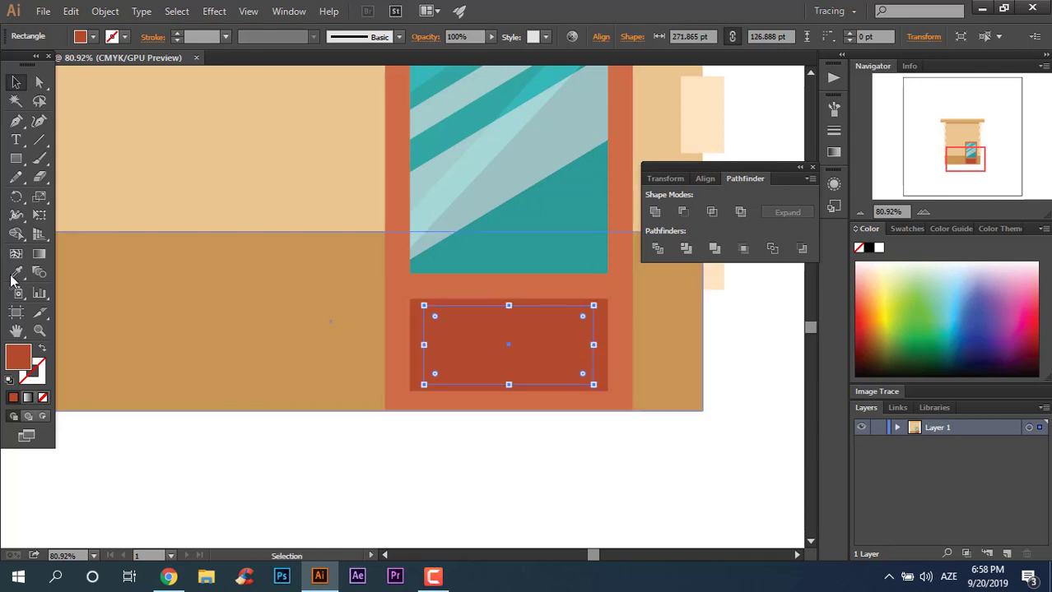
key("i")
left_click(395, 280)
key("v")
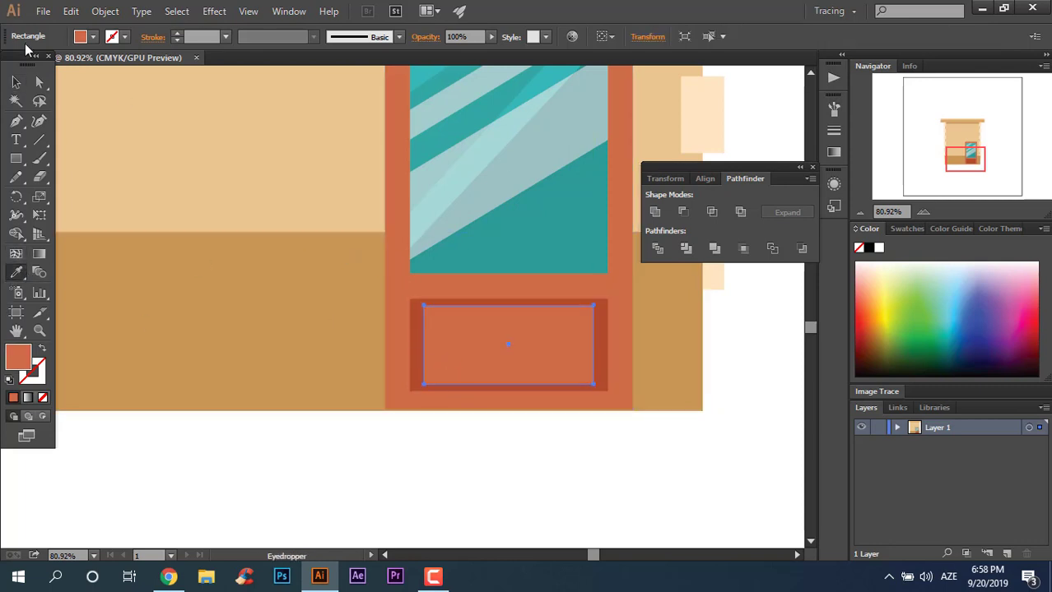
Step: Widen the inner orange rectangle evenly on both sides
left_click(596, 439)
key("z")
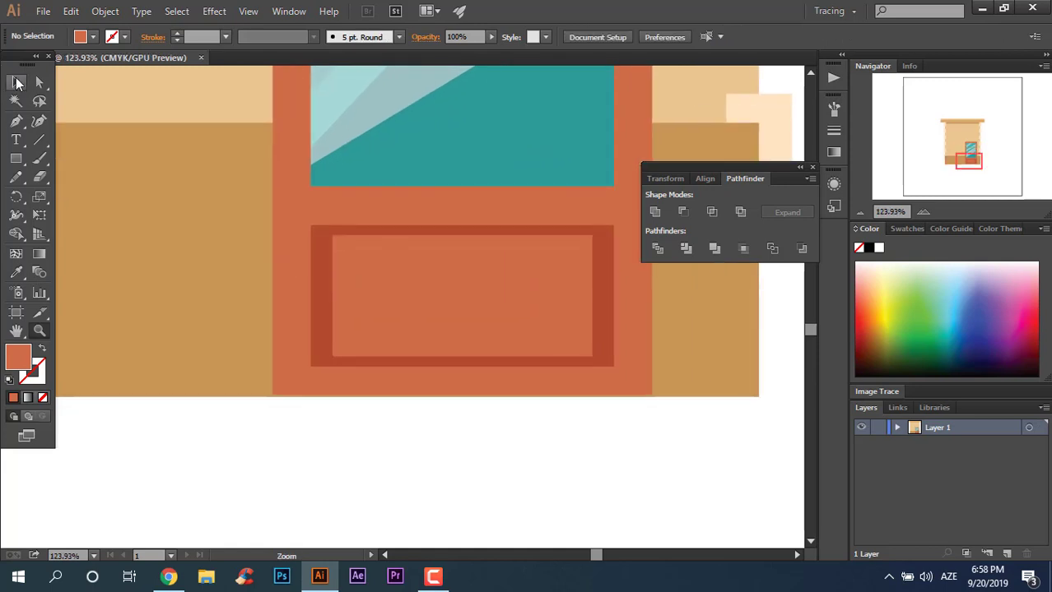
left_click(17, 82)
left_click(499, 297)
left_click_drag(593, 298, 605, 302)
left_click(678, 445)
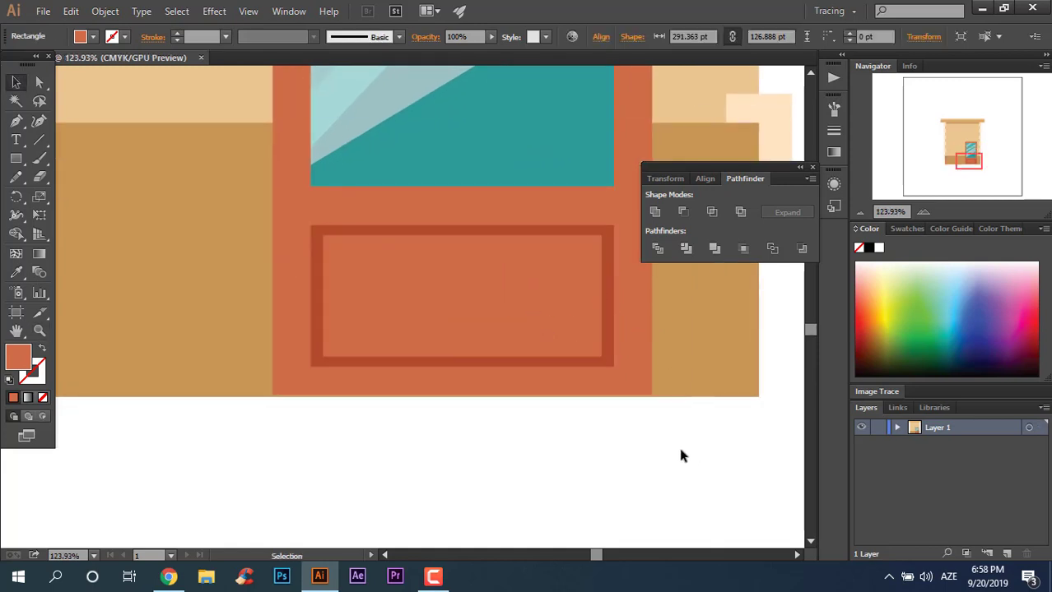
key("ctrl+minus")
key("ctrl+minus")
key("ctrl+minus")
left_click(504, 410, "alt")
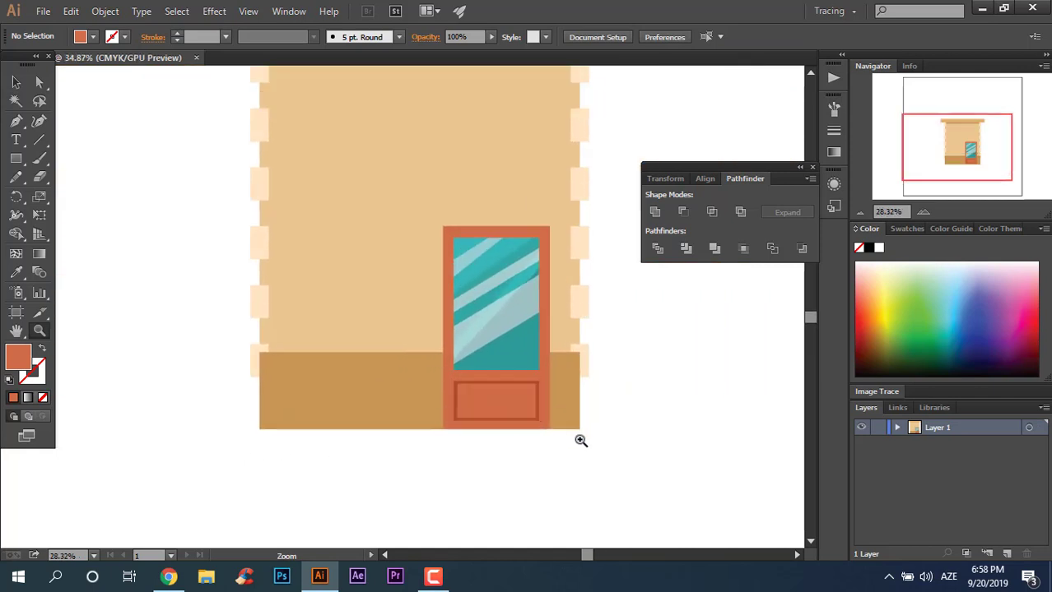
Step: Draw a triangle across the lower panel filled with the dark red border colour
left_click(529, 431, "alt")
left_click_drag(530, 431, 699, 387)
left_click(15, 124)
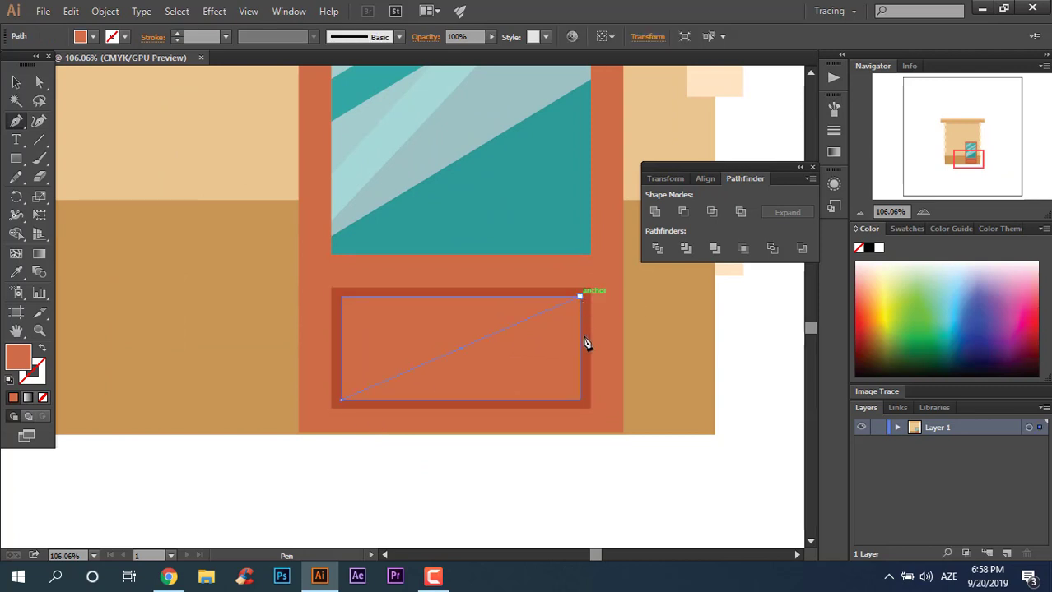
left_click(578, 403)
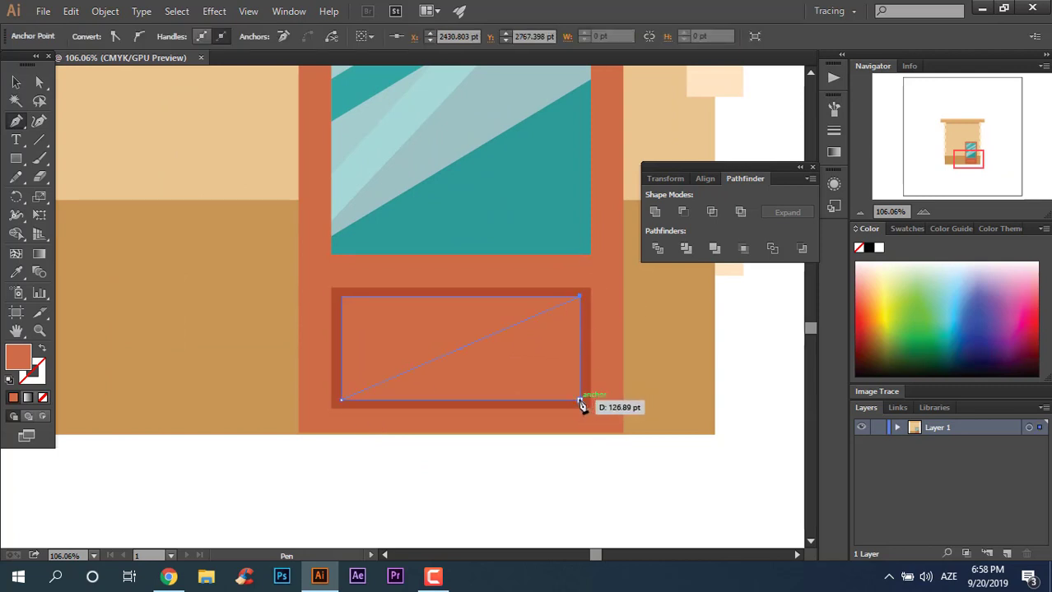
left_click(342, 403)
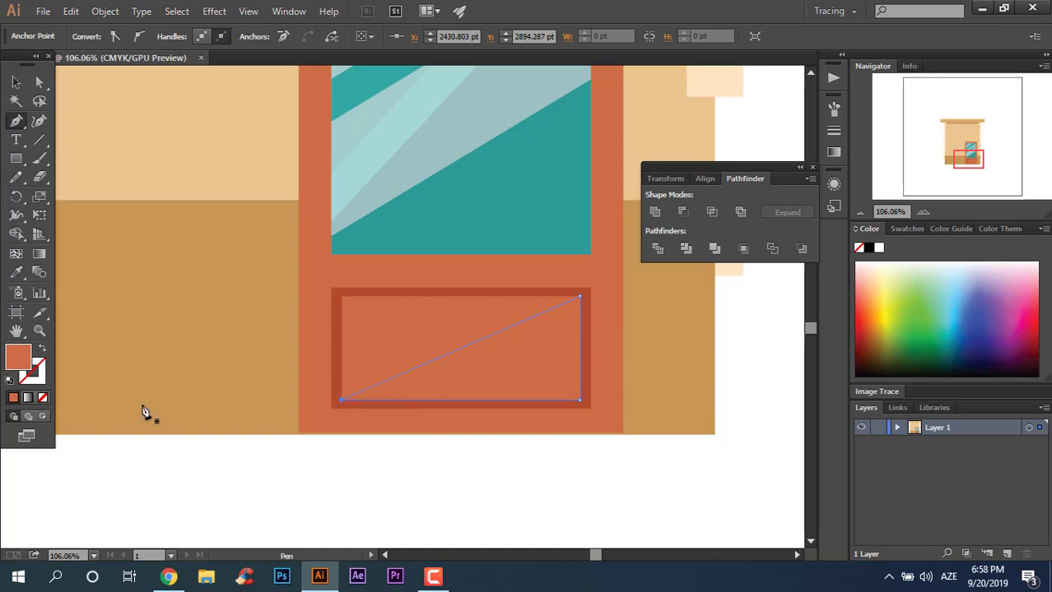
left_click(17, 276)
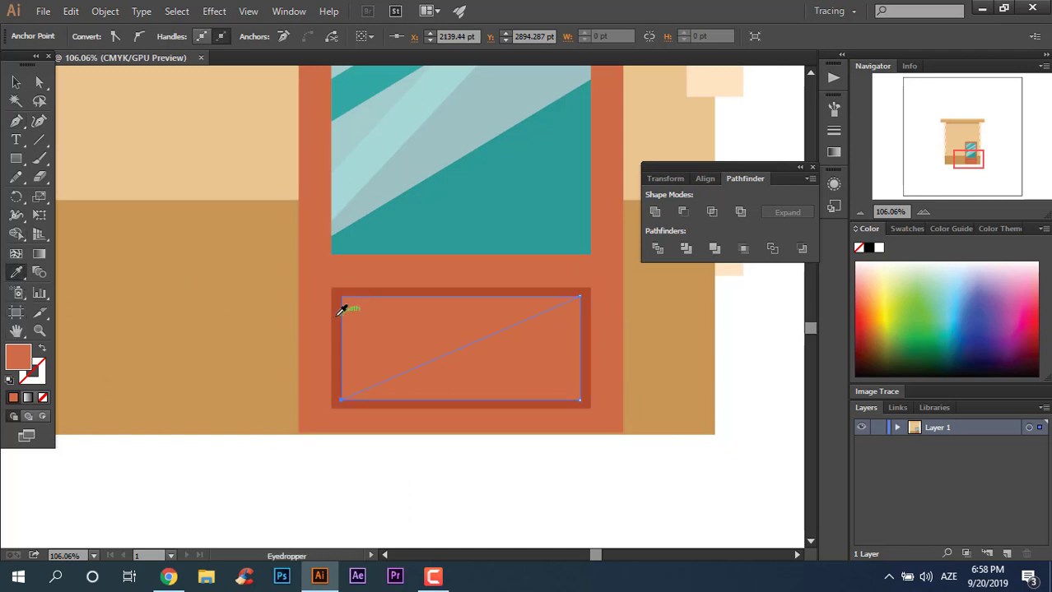
left_click(337, 293)
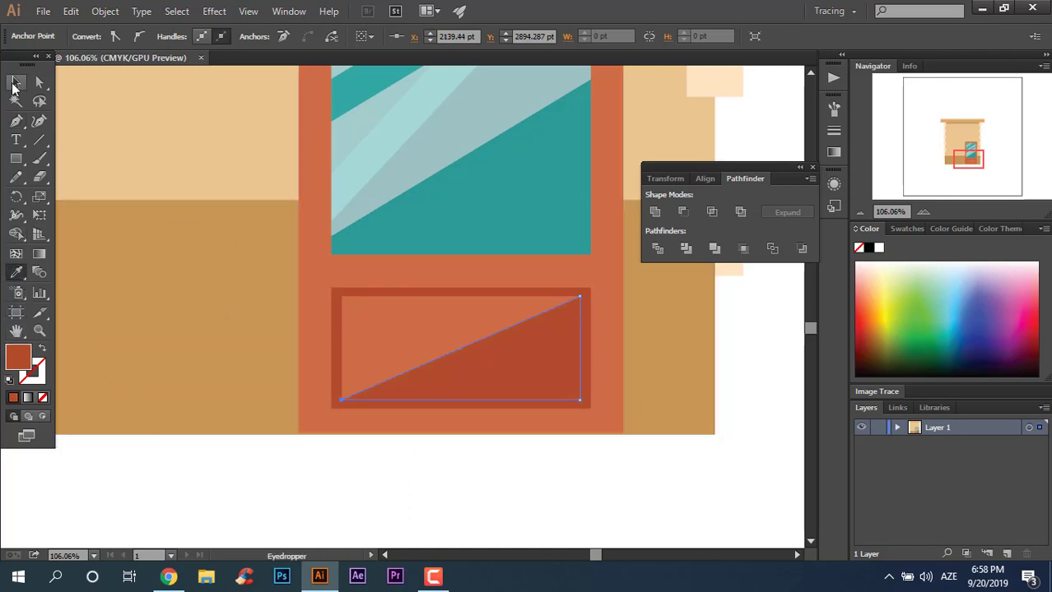
left_click(510, 507)
Step: Draw a second highlight triangle at the panel's top right
key("z")
left_click(277, 503, "alt")
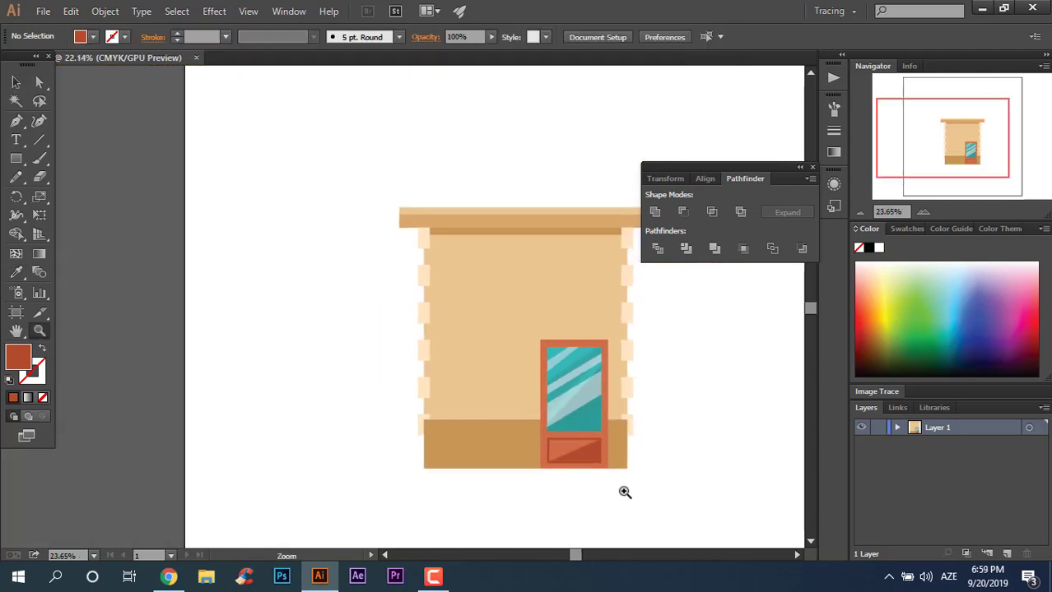
left_click_drag(624, 492, 588, 342)
scroll(599, 382, "down", 1)
left_click_drag(599, 383, 759, 430)
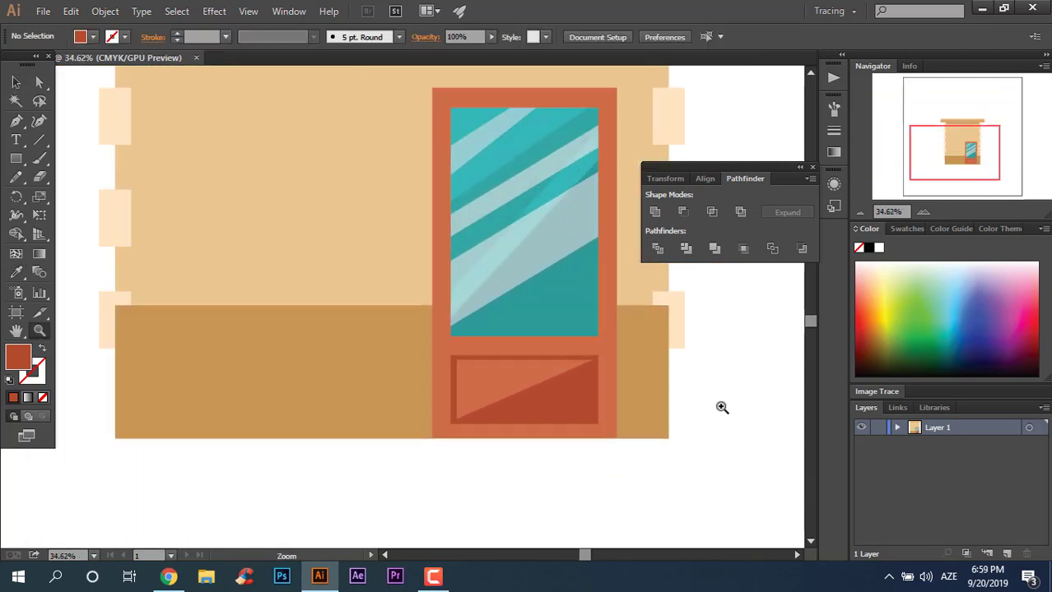
left_click_drag(440, 355, 456, 359)
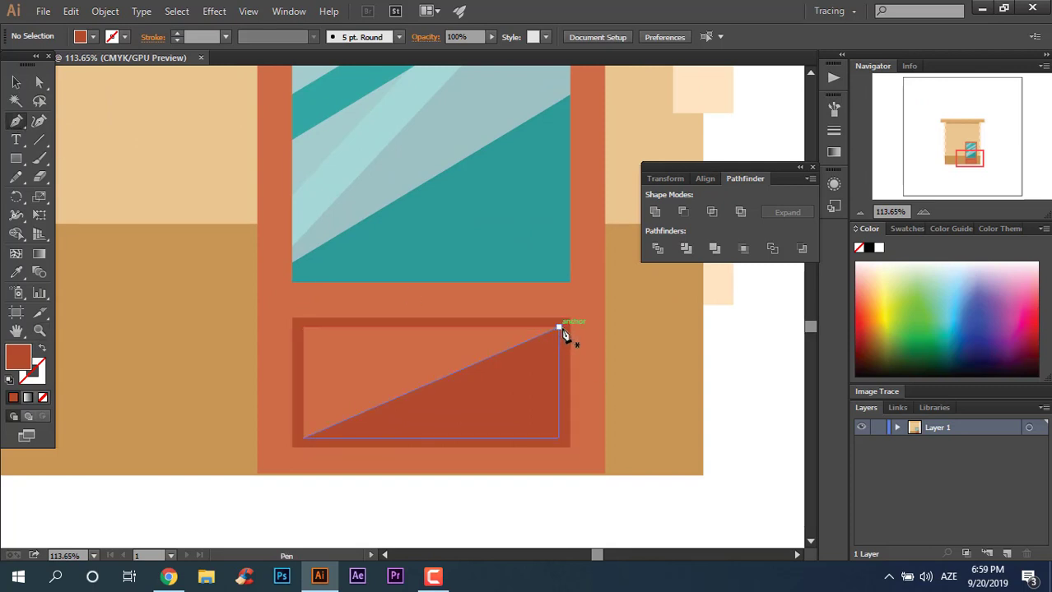
left_click(558, 330)
left_click(429, 381)
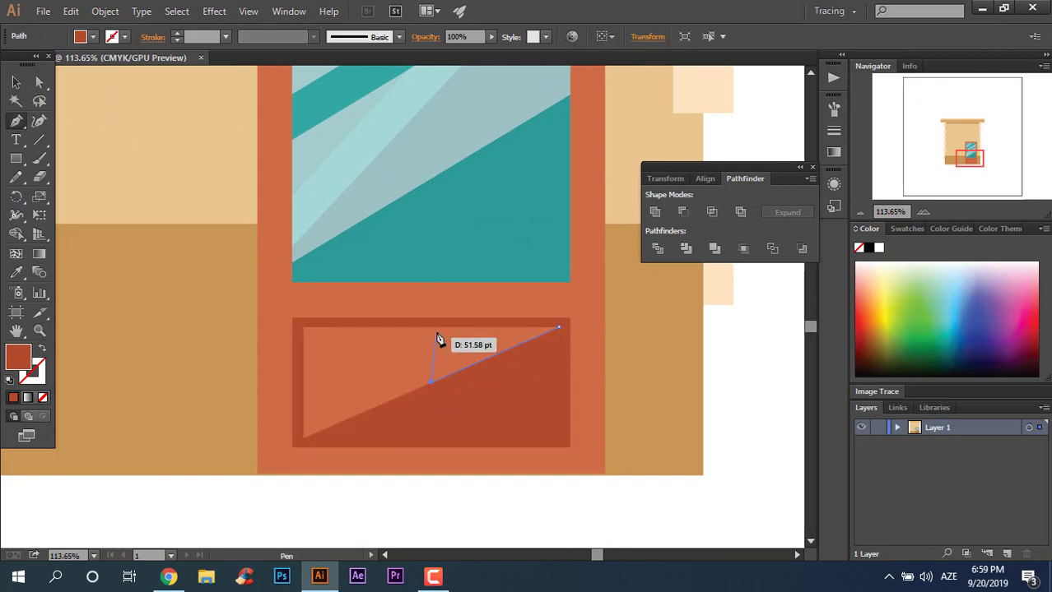
left_click(487, 328)
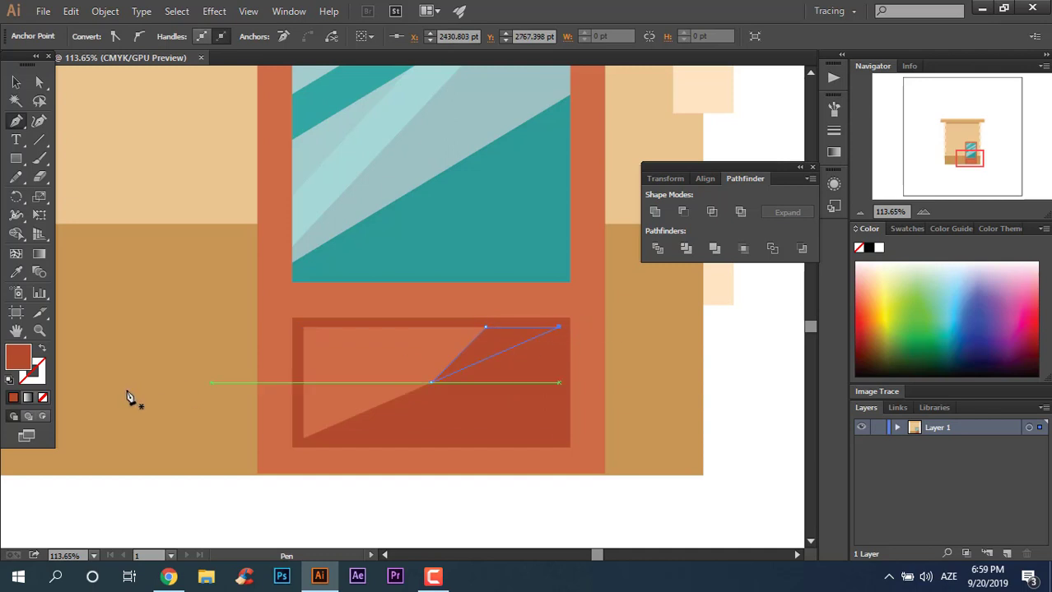
Step: Fill the highlight triangle with light salmon E58567
left_click(383, 366)
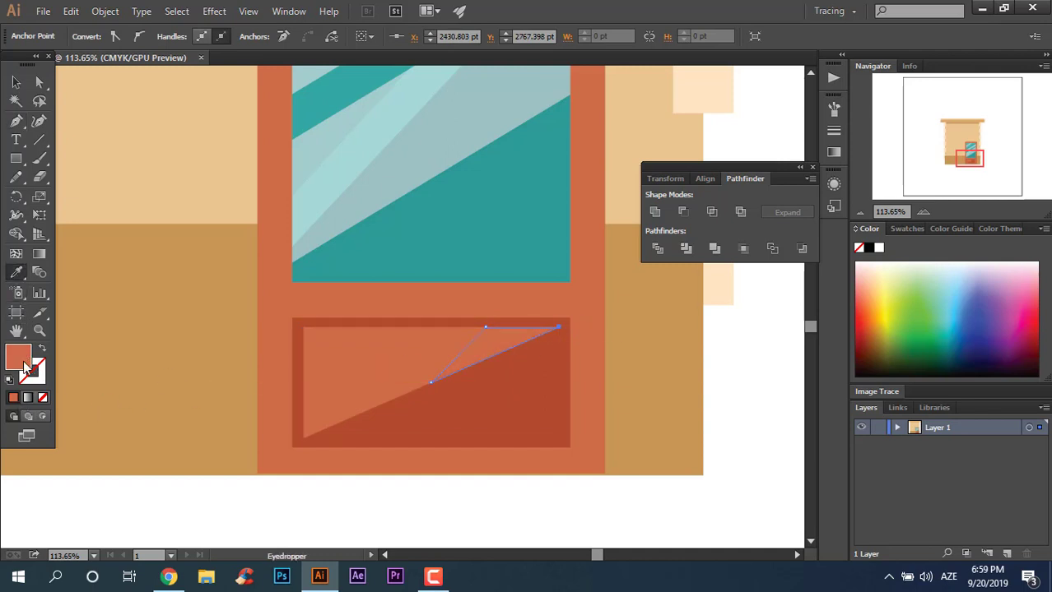
double_click(23, 364)
left_click(594, 242)
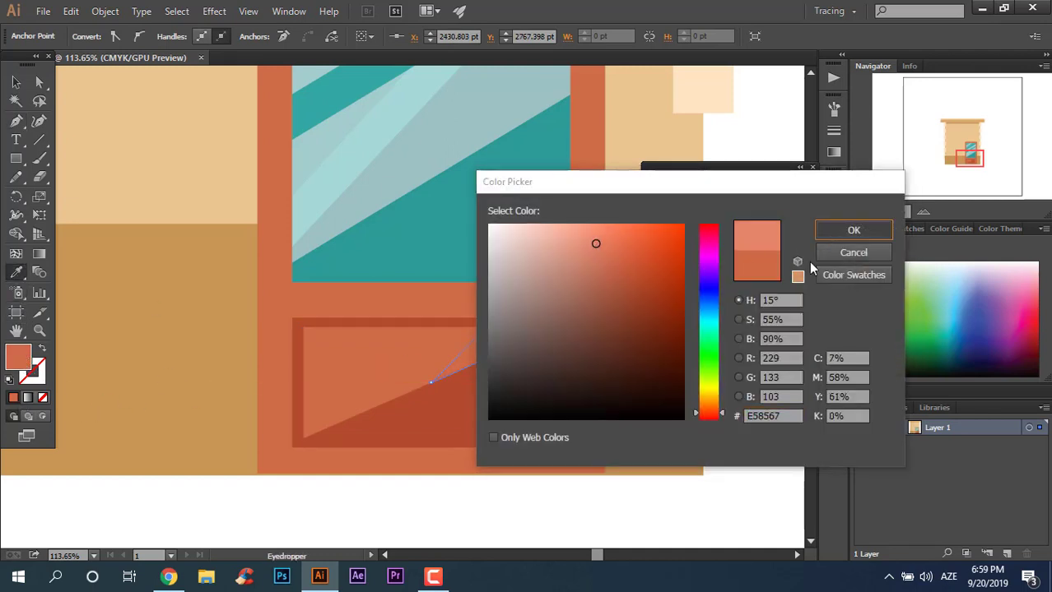
left_click(853, 229)
scroll(640, 382, "down", 3)
key("ctrl+shift+a")
Step: Add a red-brown rectangle behind the door glass as an inner frame, plus a bar across the door top
key("m")
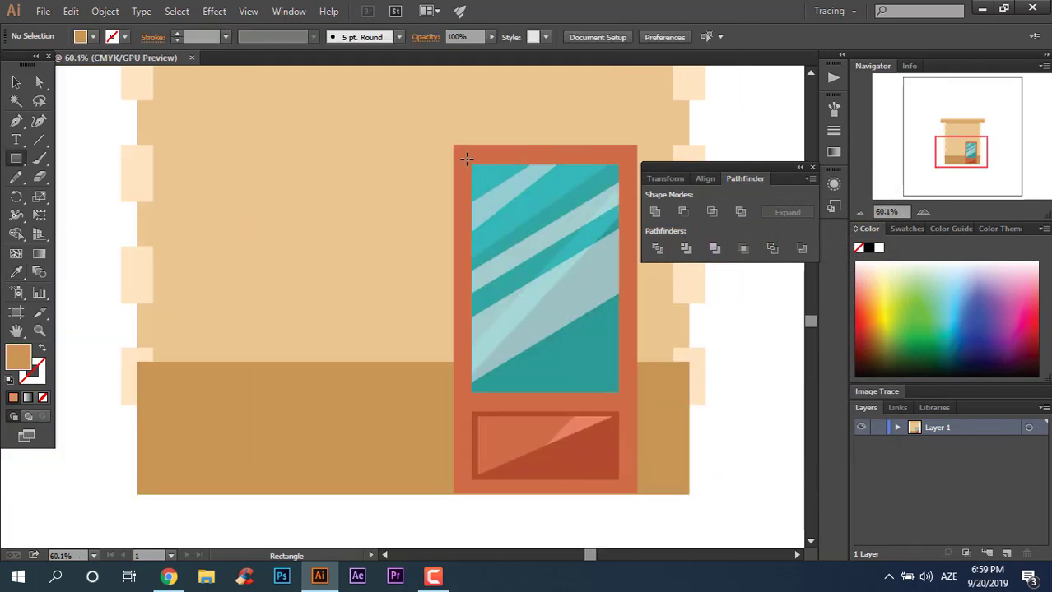
left_click_drag(467, 158, 624, 398)
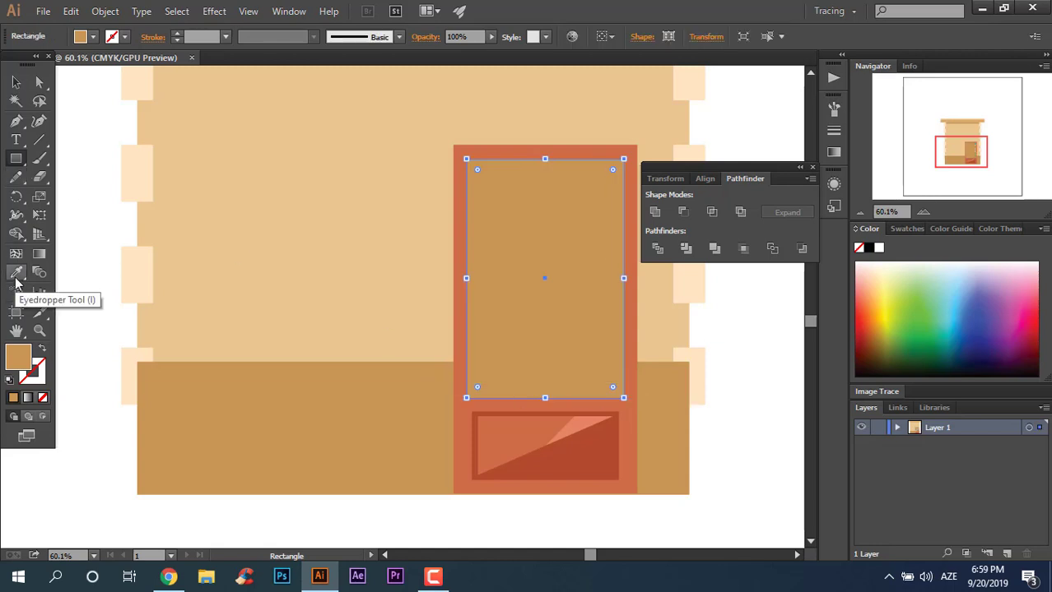
key("ctrl+shift+bracketleft")
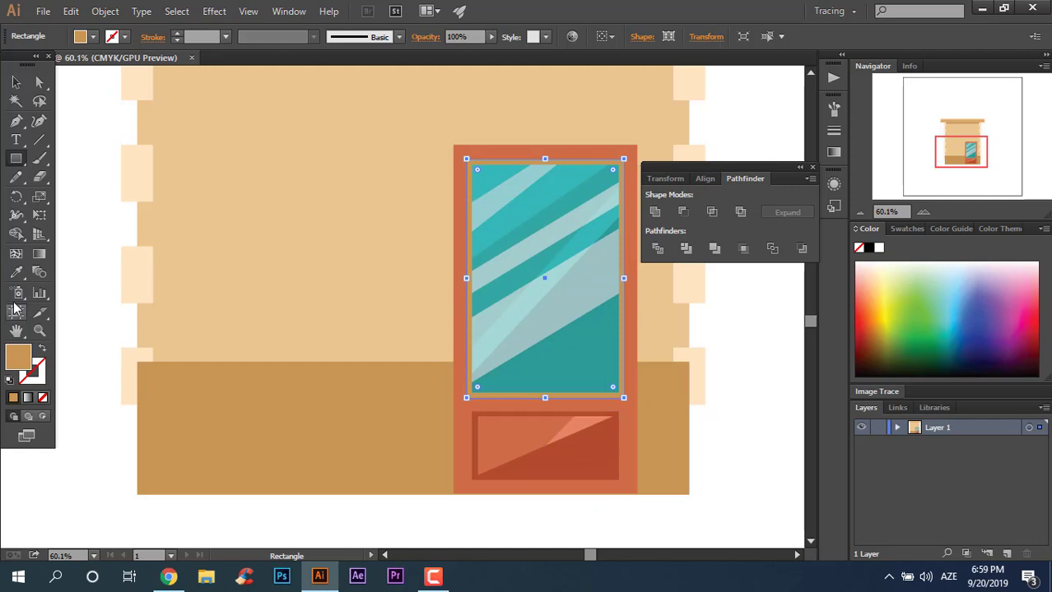
left_click(16, 273)
left_click(588, 449)
left_click(12, 83)
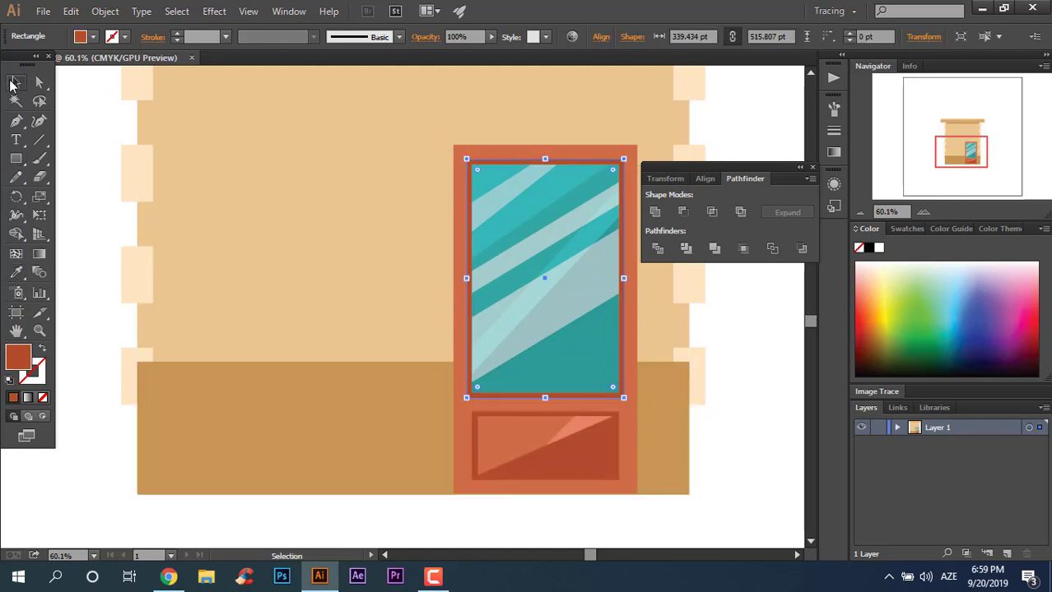
scroll(795, 396, "up", 5)
left_click_drag(181, 221, 654, 241)
Step: Position the door's top bar, colour it light salmon and fully round its ends
left_click_drag(785, 171, 779, 76)
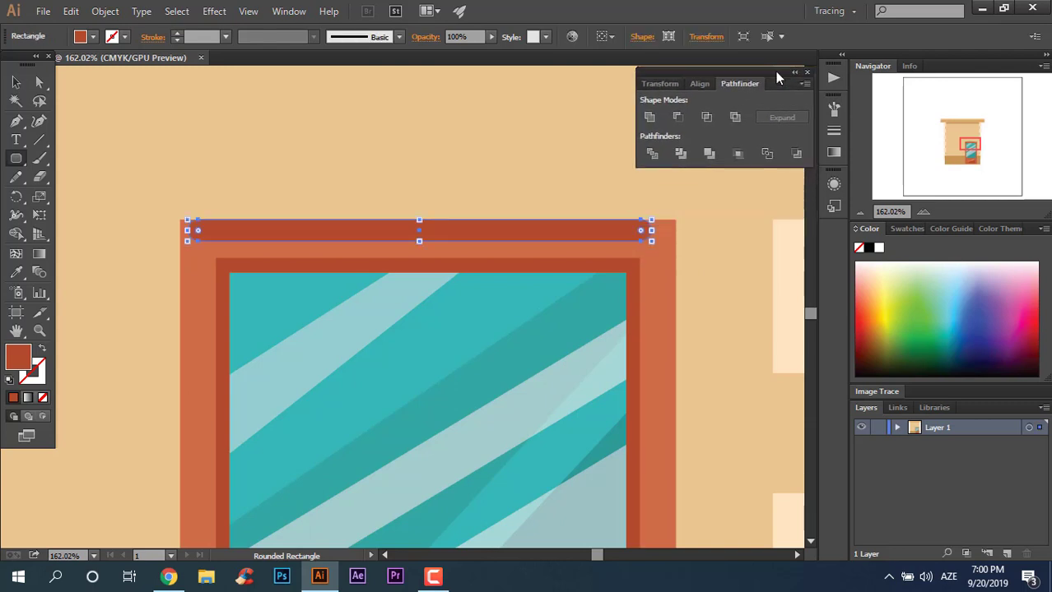
left_click(18, 80)
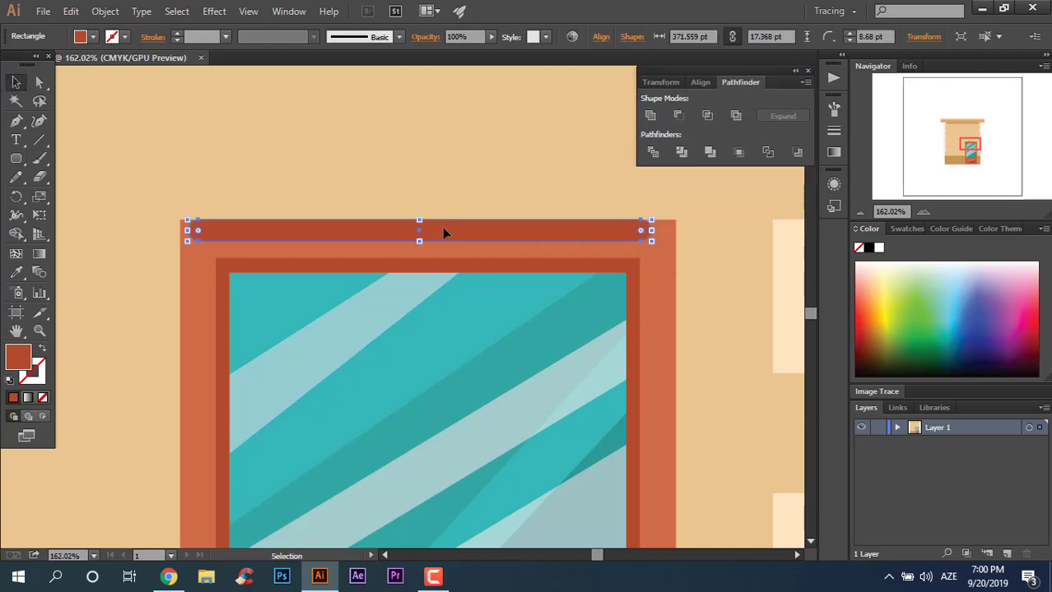
left_click_drag(442, 233, 388, 498)
key("z")
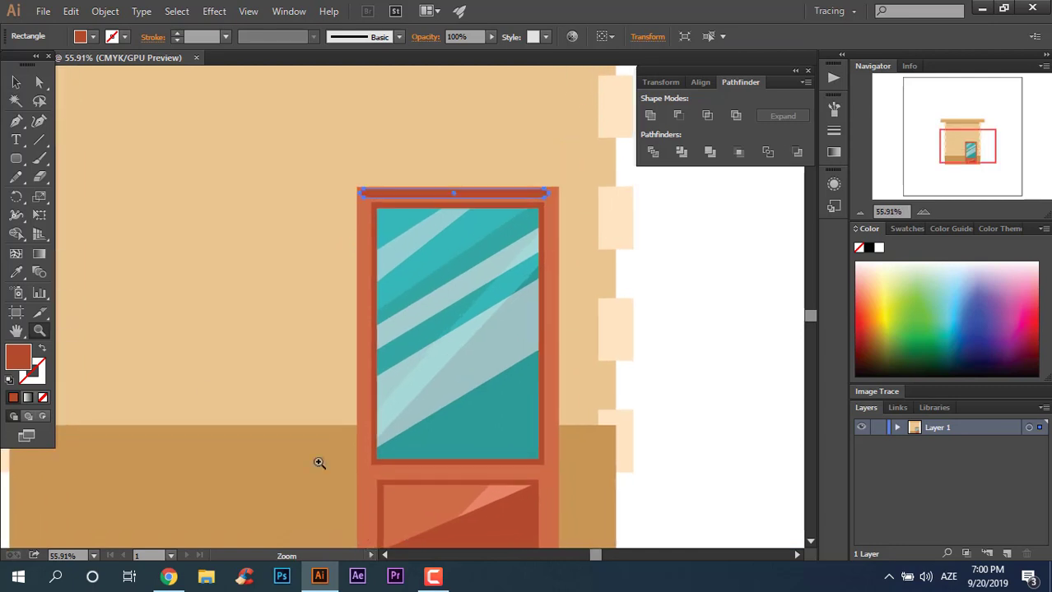
left_click(508, 497)
key("z")
left_click_drag(493, 266, 581, 301)
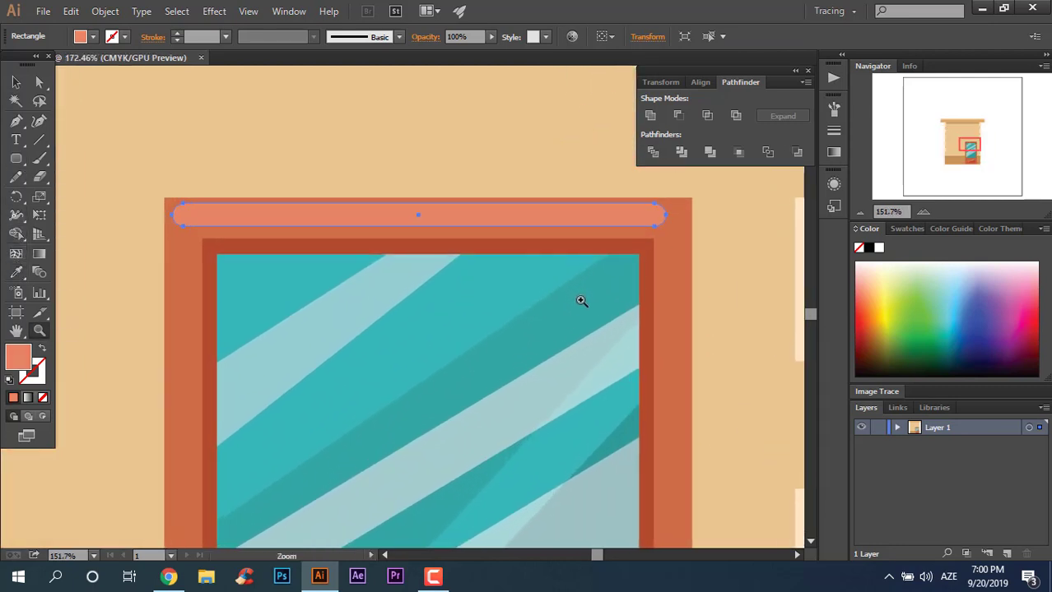
key("a")
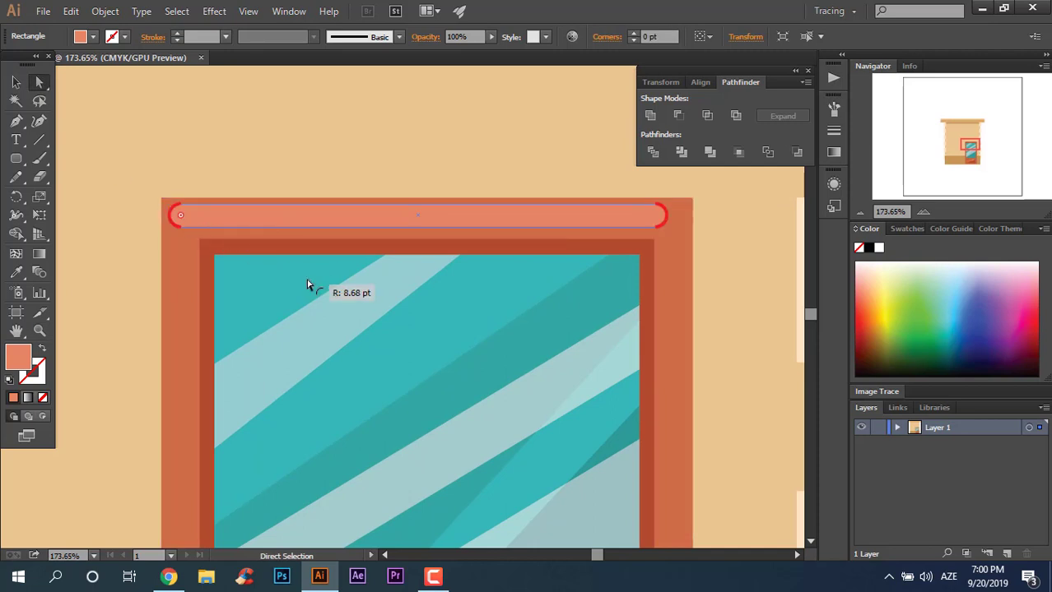
key("z")
left_click_drag(528, 262, 448, 267)
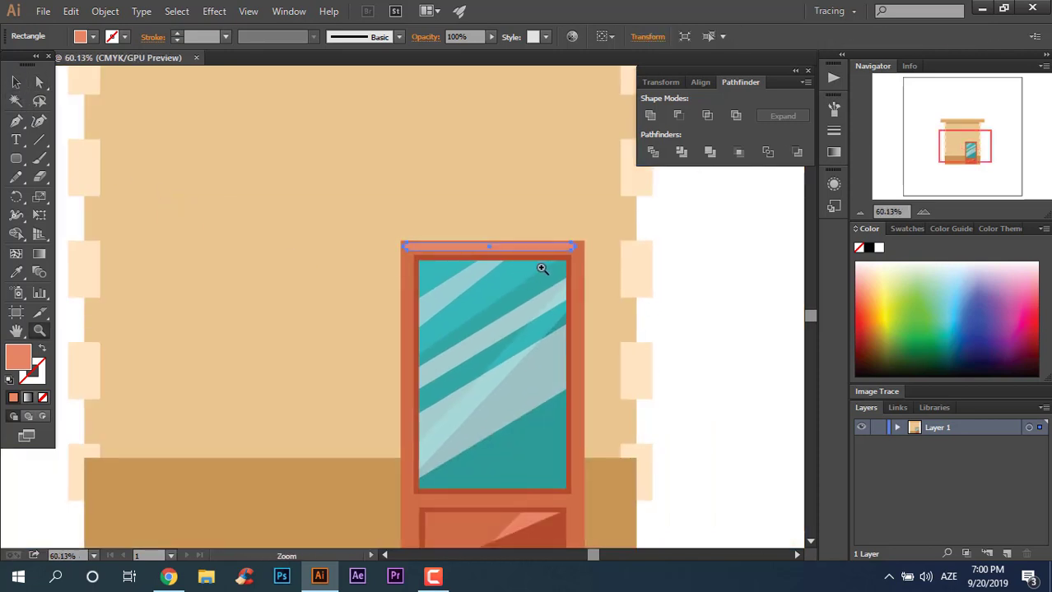
Step: Draw a tall thin dark red rounded handle bar beside the door window
key("ctrl+plus")
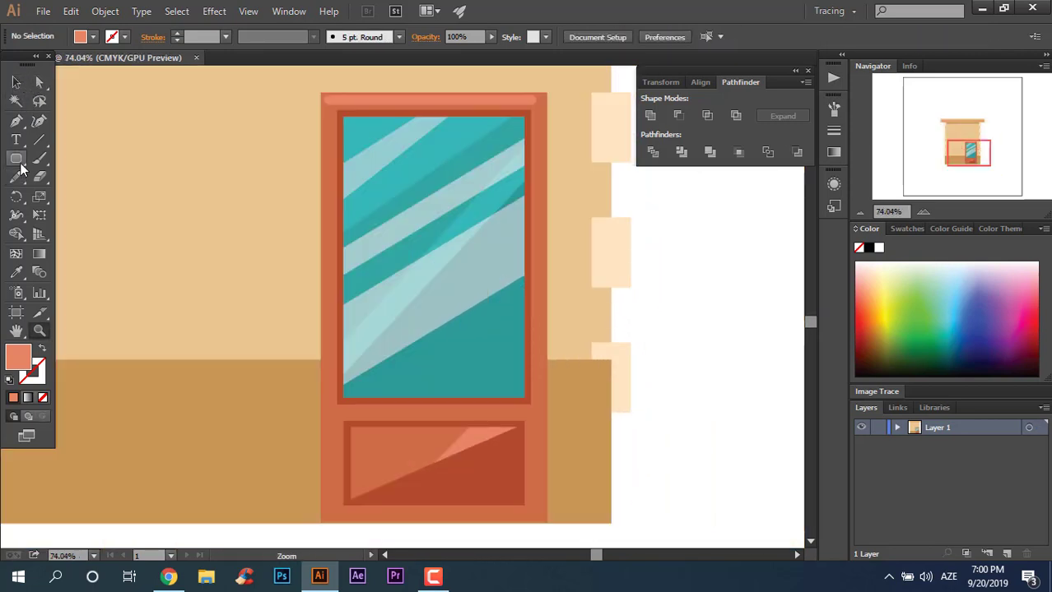
left_click(19, 163)
left_click_drag(537, 157, 539, 307)
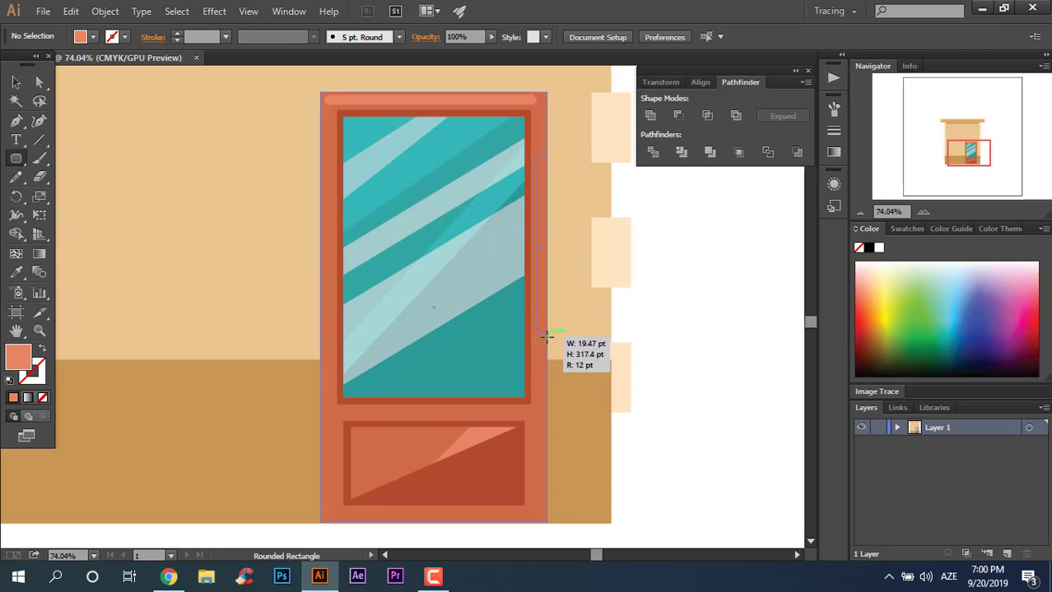
left_click_drag(543, 315, 546, 335)
left_click(15, 270)
left_click(493, 465)
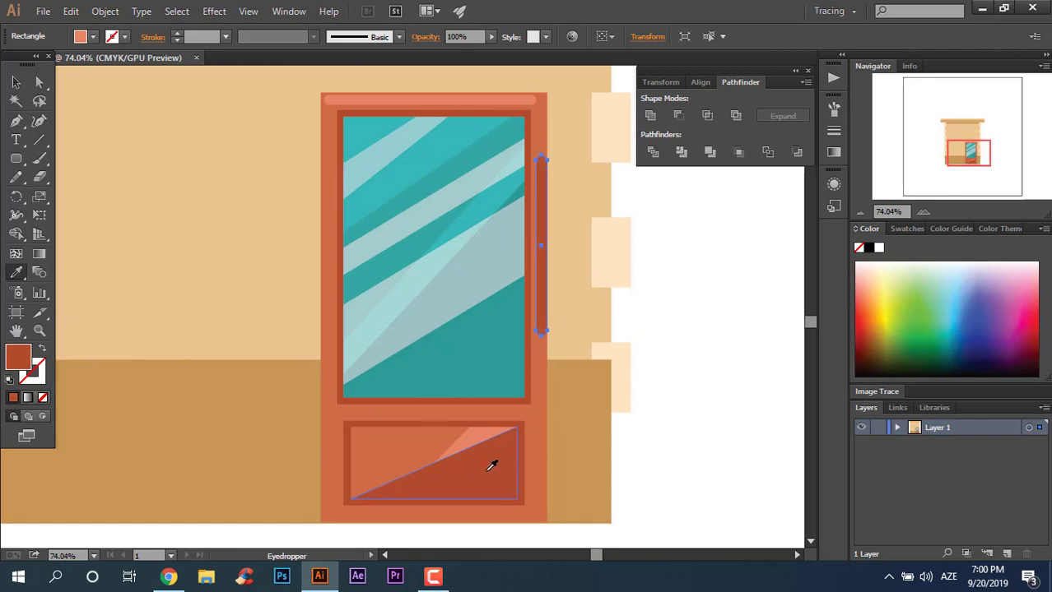
key("v")
left_click(718, 344)
Step: Move the handle bar lower on the door's right side
key("z")
left_click(699, 403, "alt")
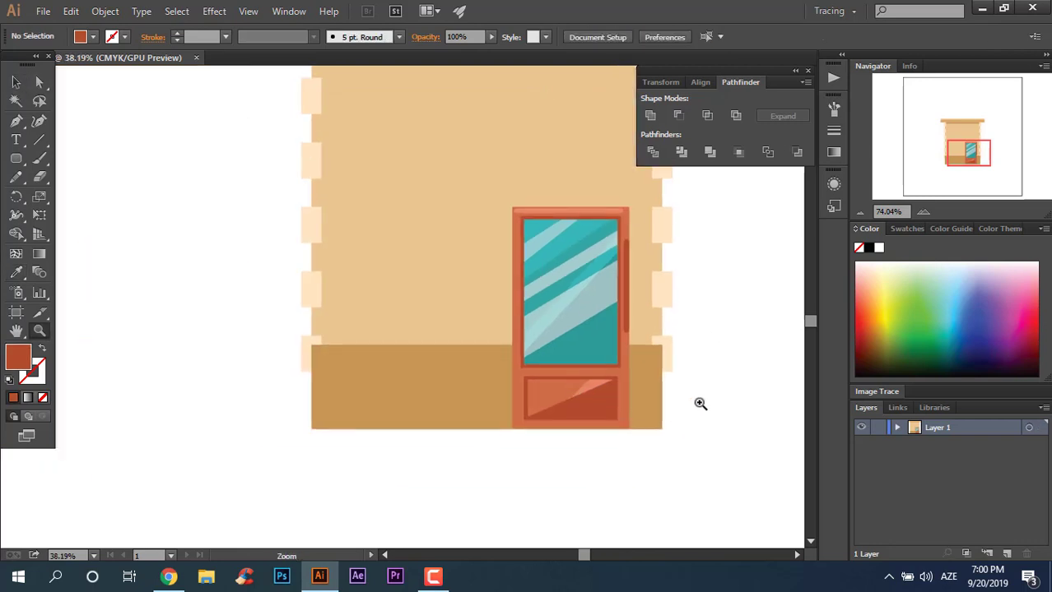
left_click(671, 389)
left_click(211, 176)
key("v")
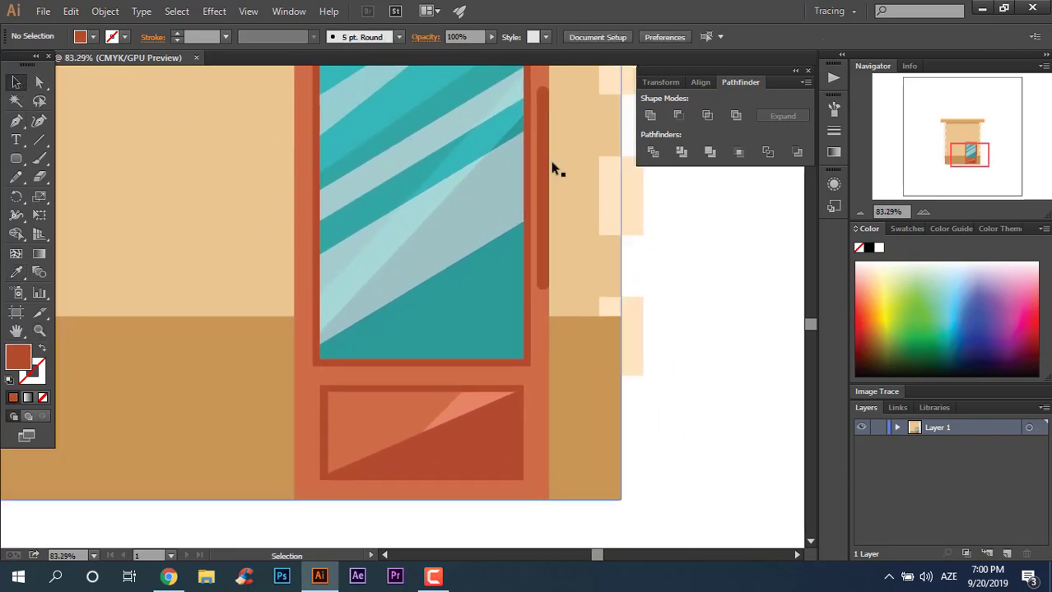
left_click_drag(543, 89, 541, 344)
left_click(692, 414)
Step: Move the oval knob under the handle and stretch it taller
key("z")
left_click(763, 470)
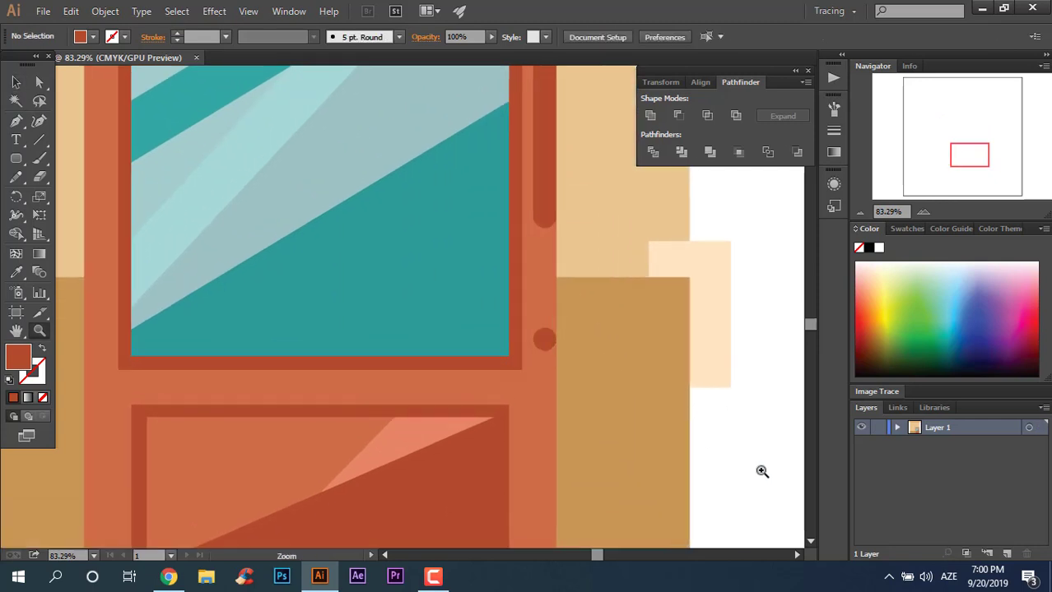
mouse_move(551, 330)
left_mouse_down()
mouse_move(551, 211)
mouse_move(553, 247)
mouse_move(552, 238)
left_mouse_up()
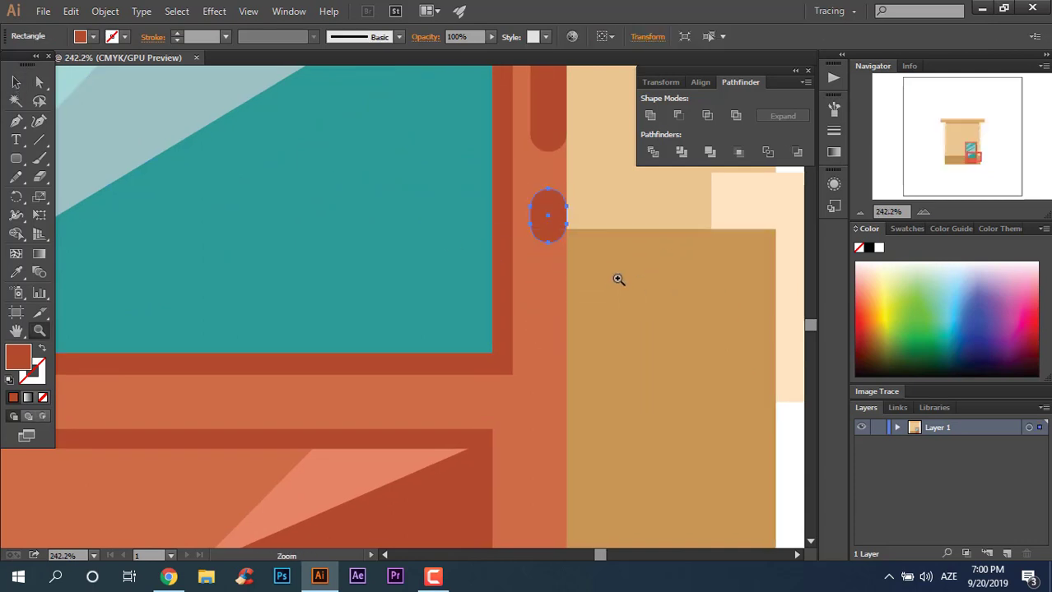
scroll(461, 284, "down", 5, "alt")
Step: Group the six left-edge bricks and recolour them the top beam's darker tan
scroll(436, 432, "down", 3, "alt")
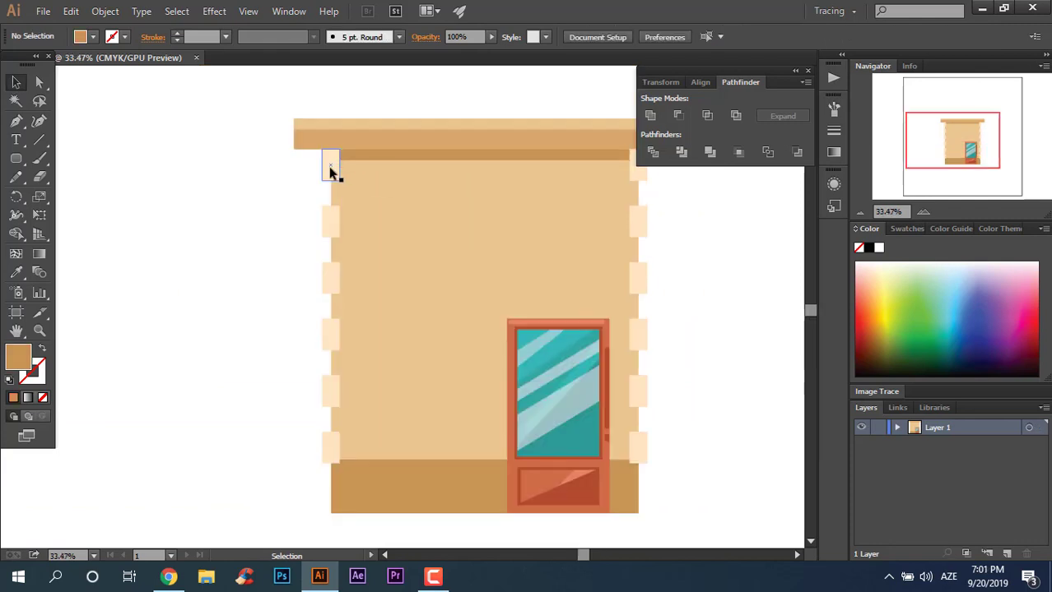
left_click_drag(329, 166, 326, 466)
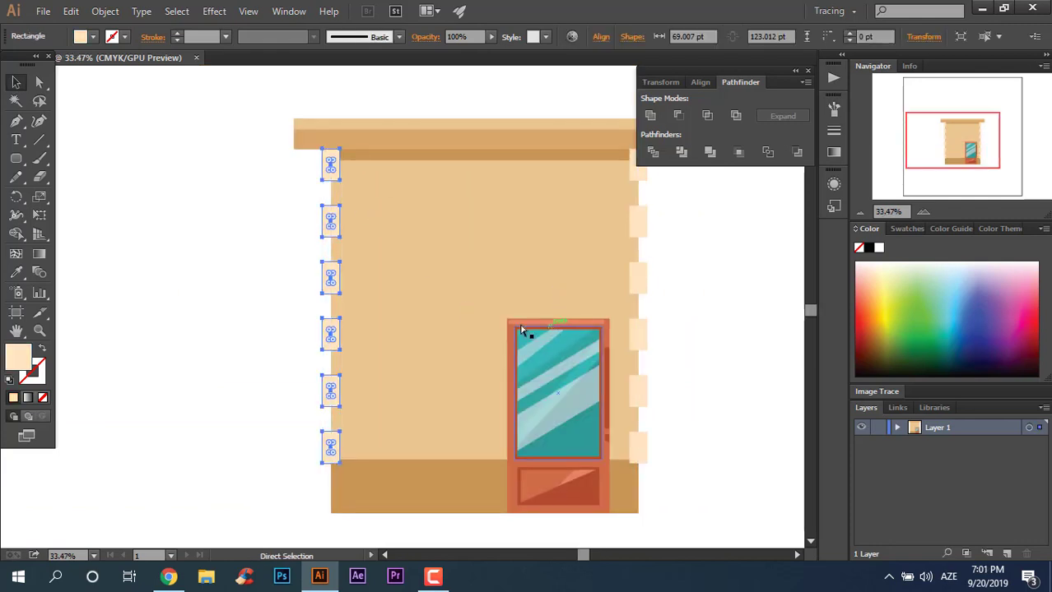
key("ctrl+g")
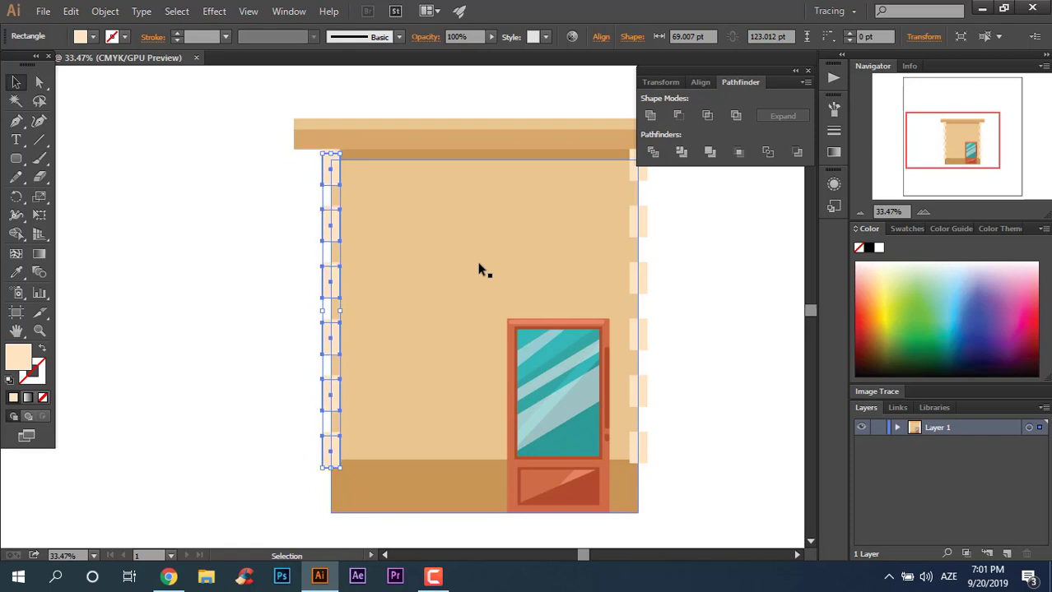
key("i")
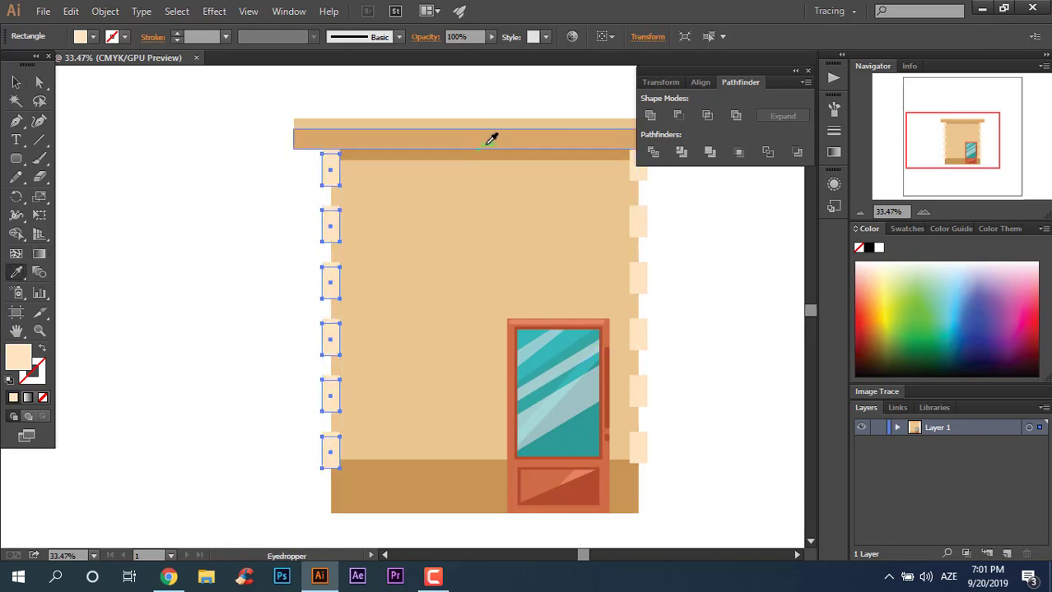
left_click(445, 149)
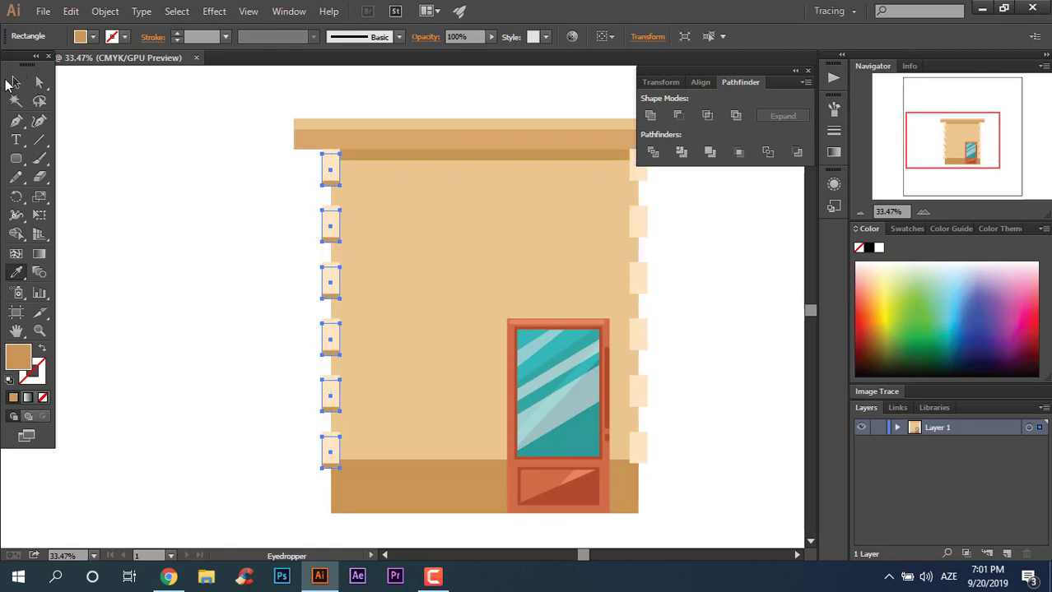
left_click(15, 83)
left_click(386, 355, "shift")
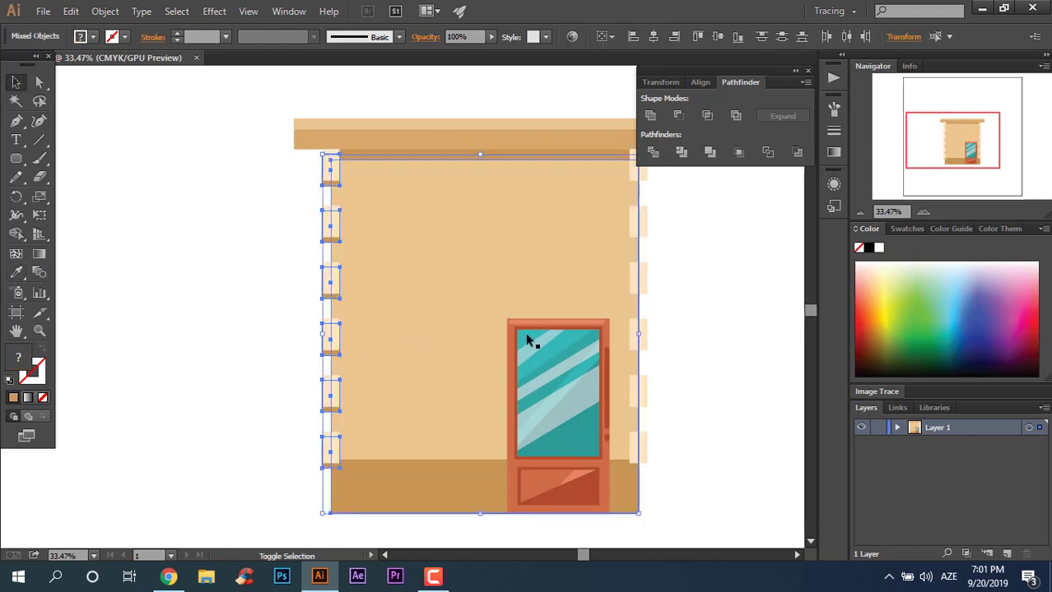
left_click(738, 281)
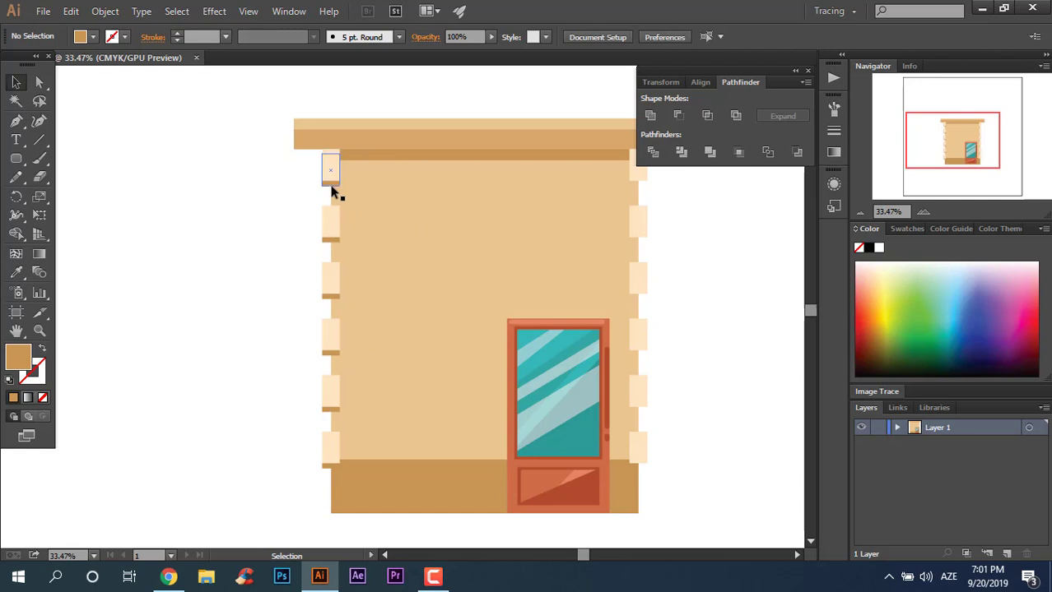
Step: Copy the edge bricks to the wall's right edge and group them with the wall
left_click_drag(334, 192, 640, 204)
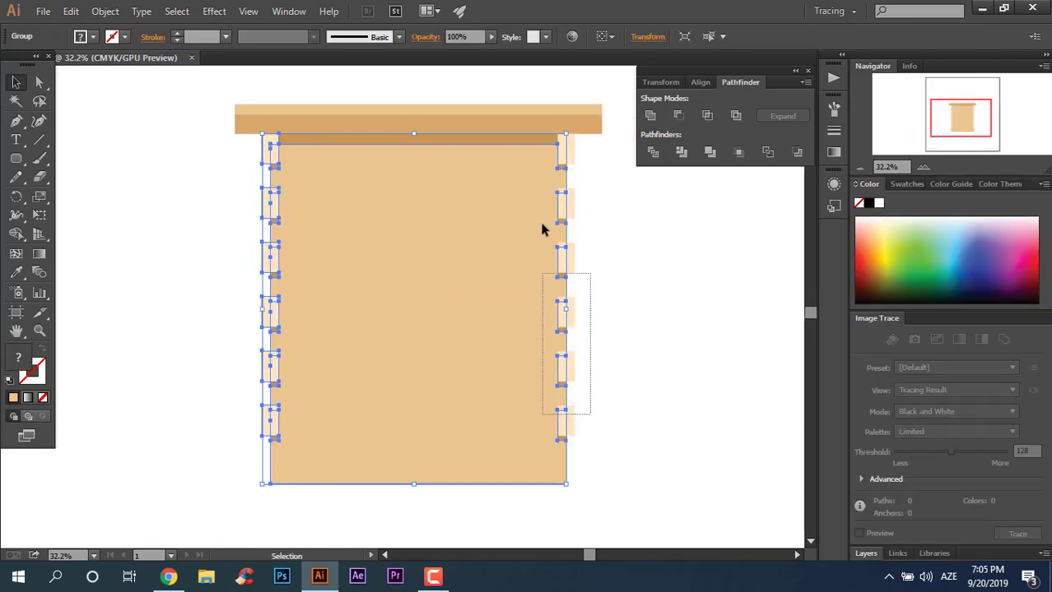
left_click_drag(542, 166, 545, 164)
right_click(514, 219)
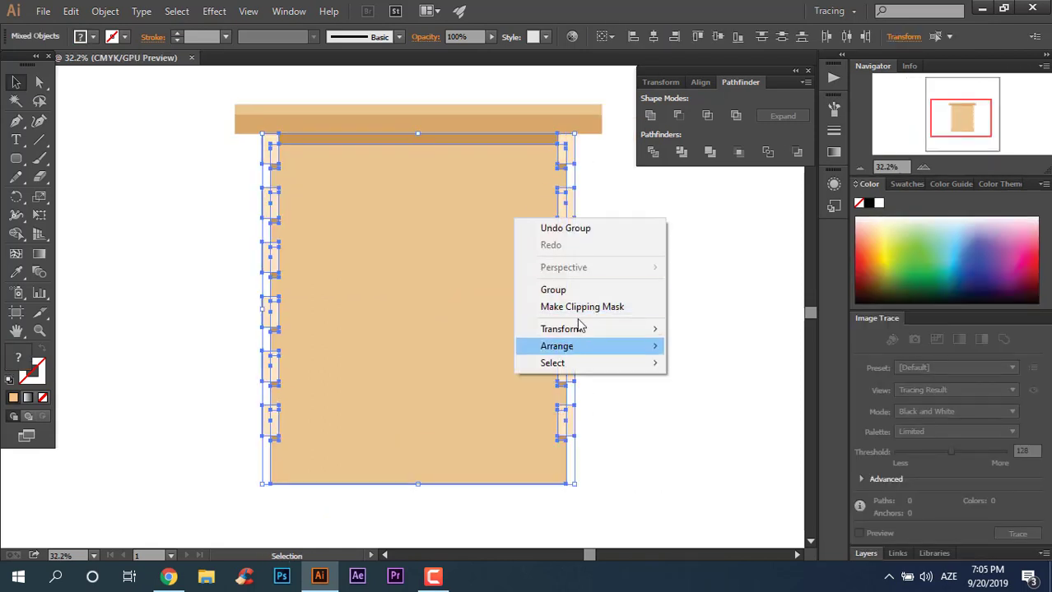
left_click(567, 290)
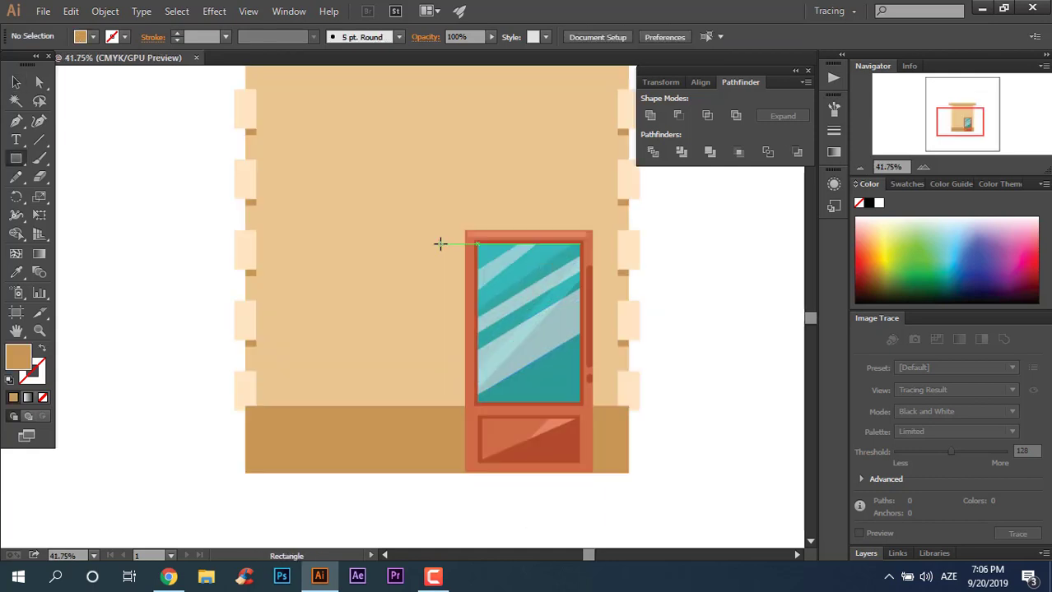
Step: Draw a dark red window rectangle left of the door, widened toward the door
left_click_drag(432, 237, 289, 398)
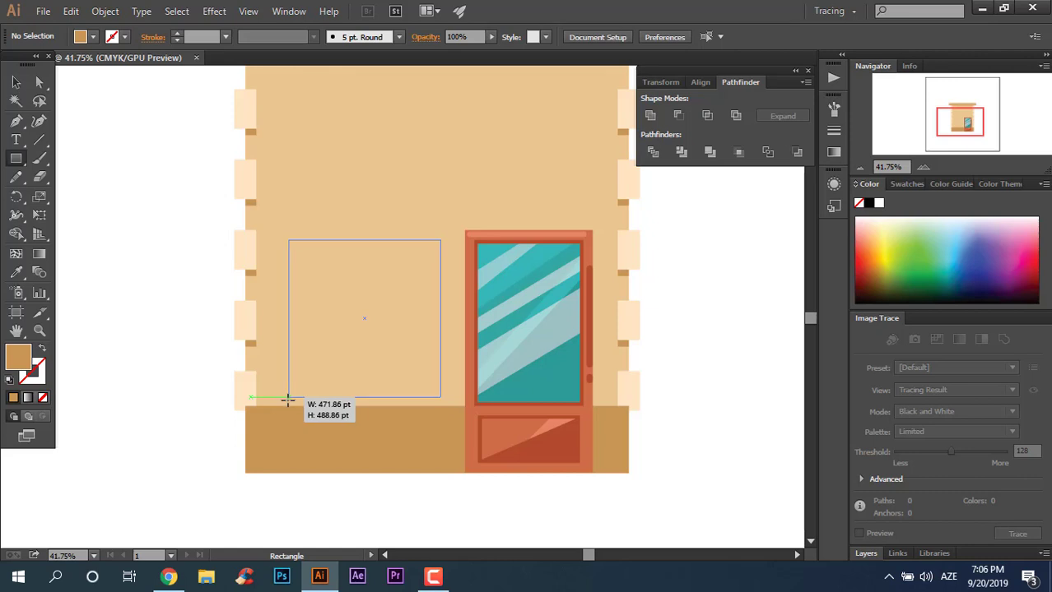
left_click_drag(287, 401, 280, 406)
left_click(14, 178)
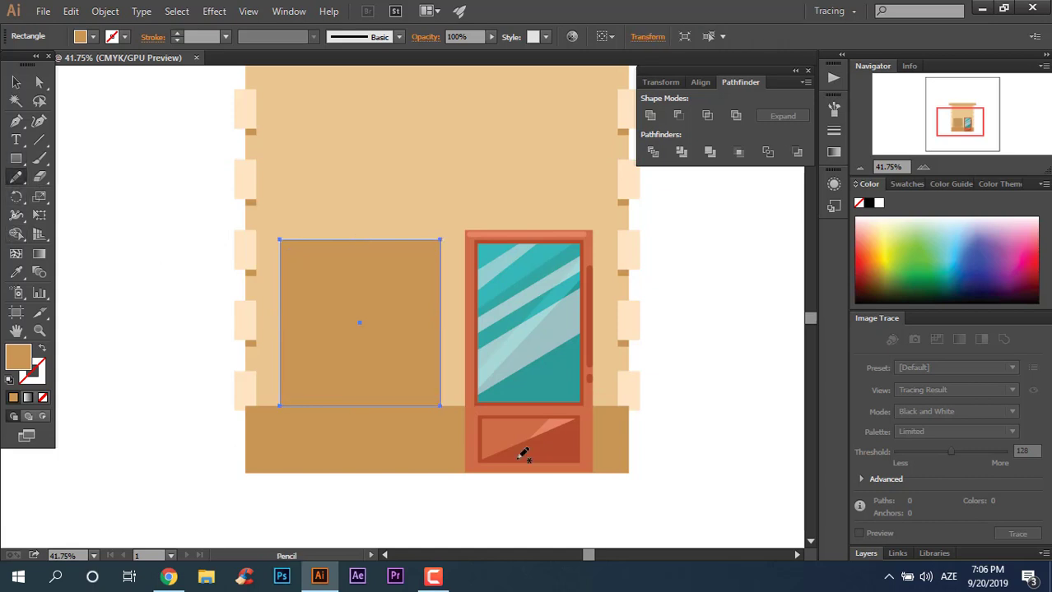
left_click(572, 448)
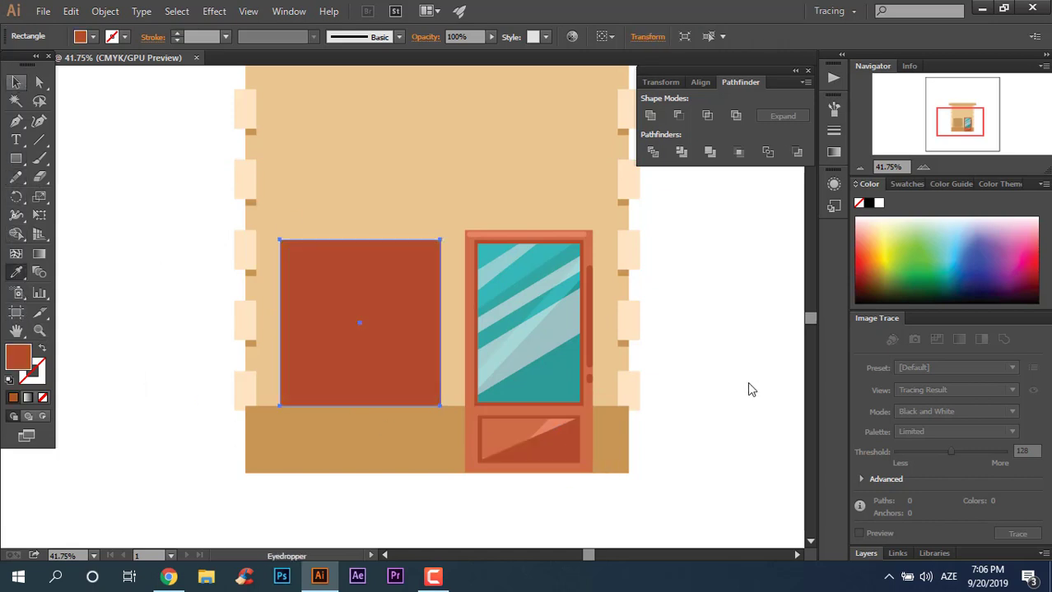
key("v")
left_click(319, 302)
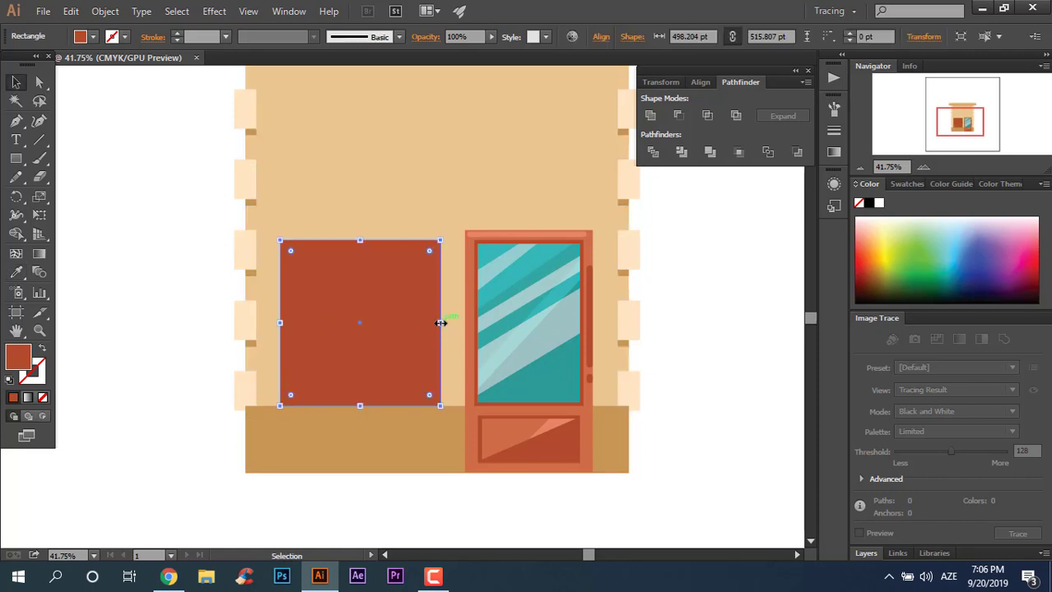
left_click_drag(441, 324, 451, 323)
left_click(723, 430)
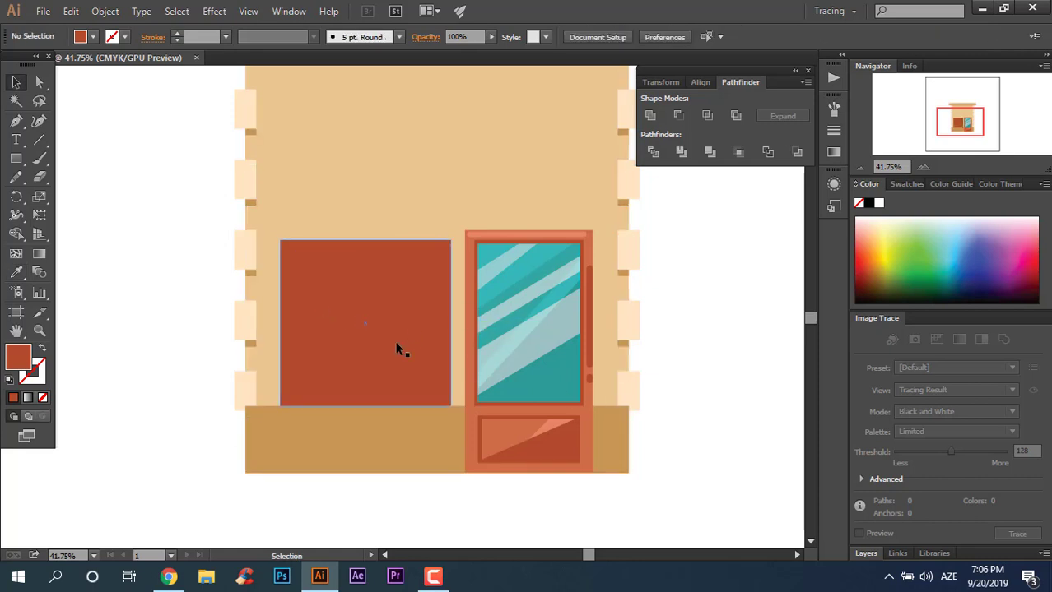
Step: Shrink a front copy and fill it with the door glass teal, leaving a red border
left_click(395, 348)
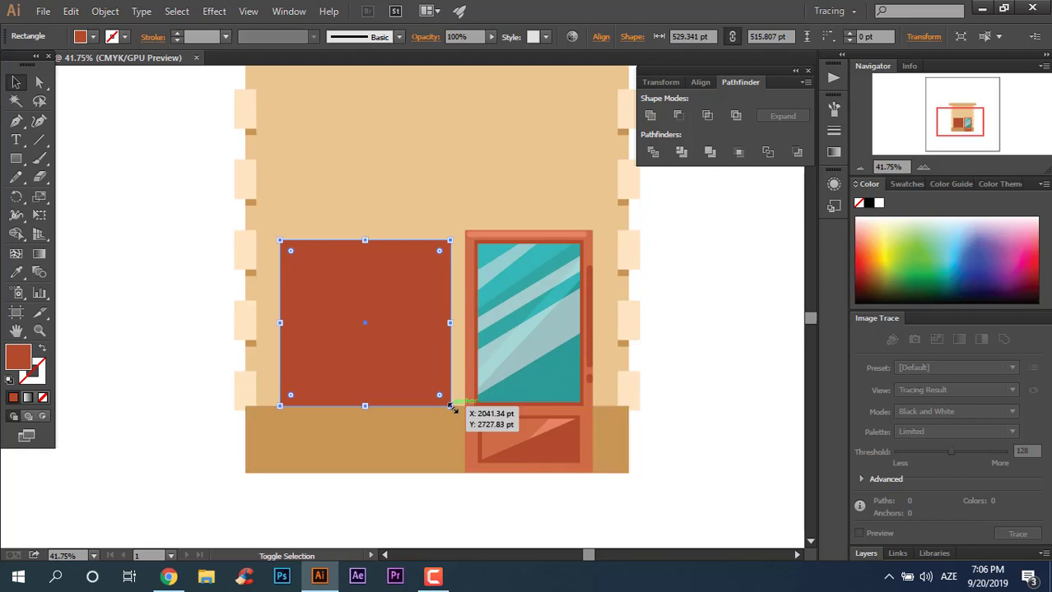
left_click_drag(450, 406, 445, 402)
left_click(17, 274)
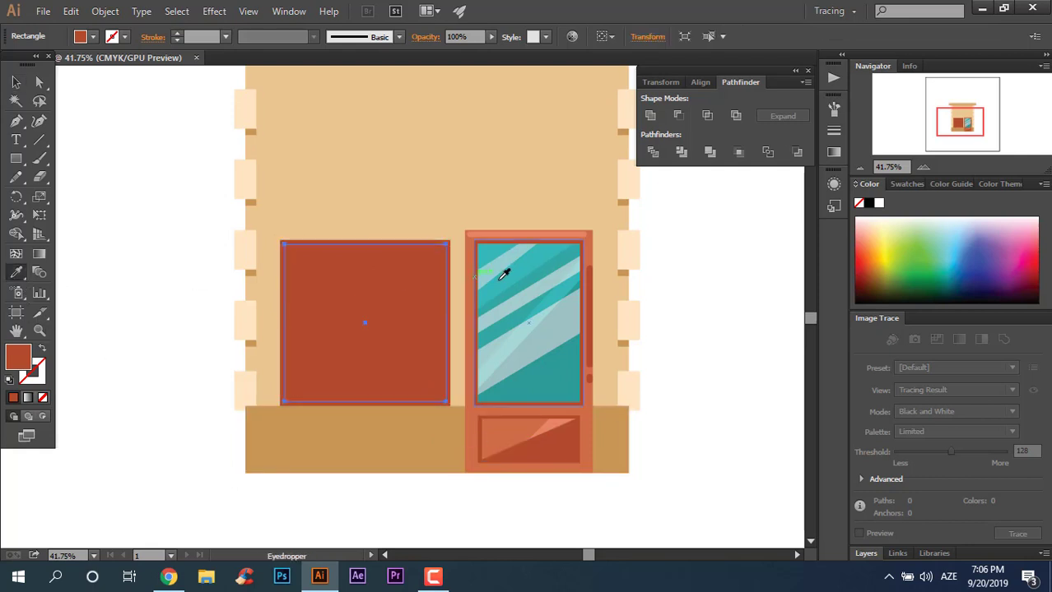
left_click(536, 264)
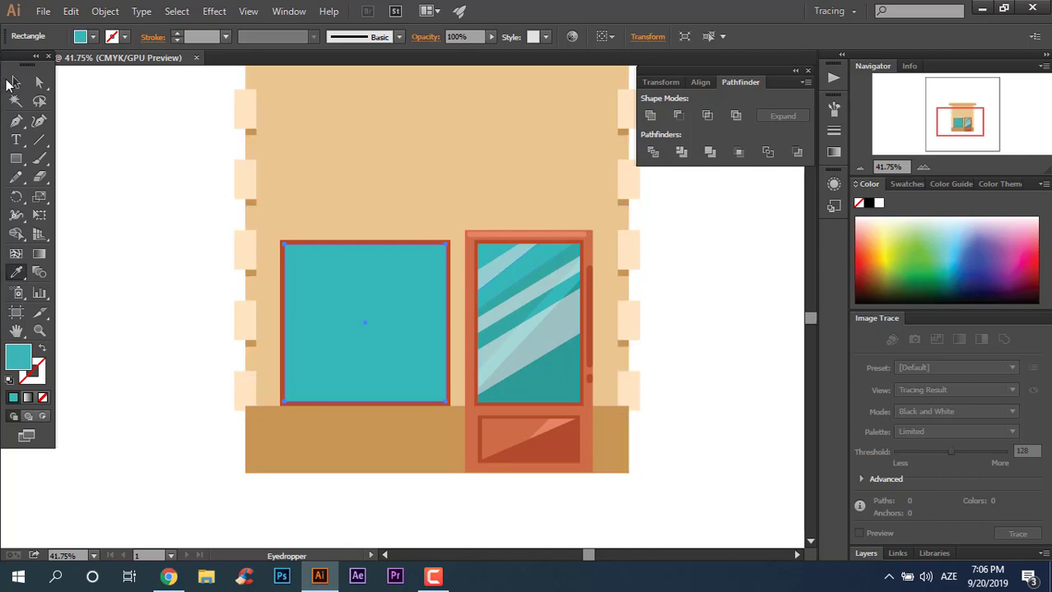
left_click(15, 83)
left_click(407, 255)
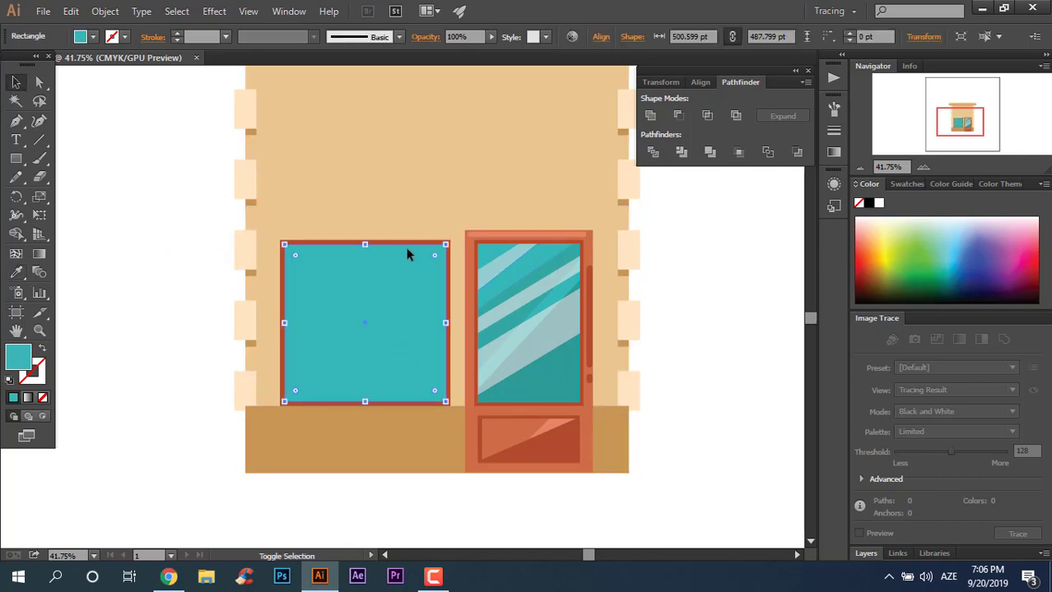
left_click(404, 241, "shift")
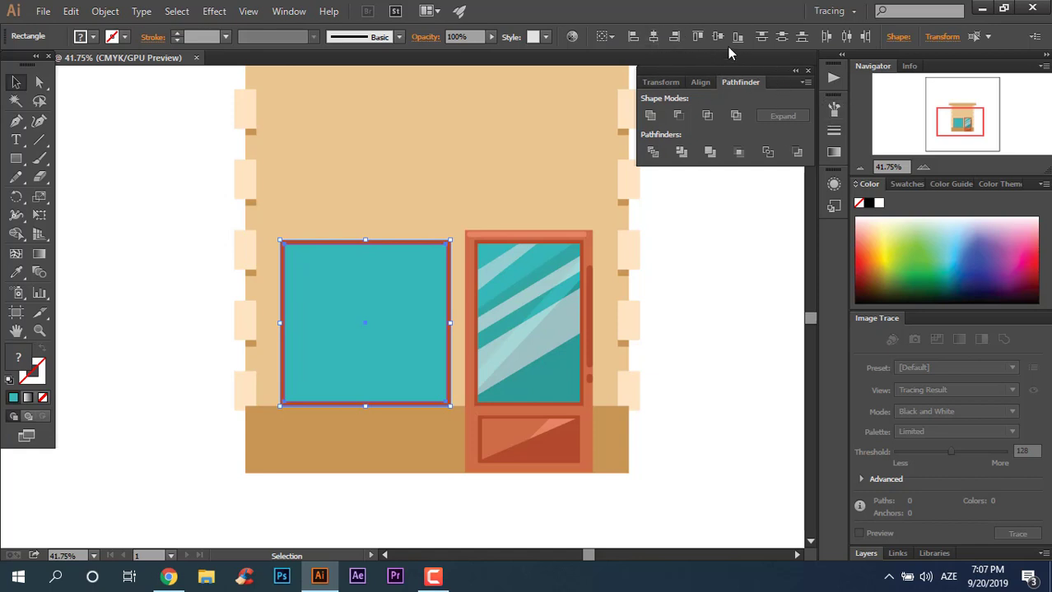
left_click(724, 360)
Step: Draw a slanted band over the lower part of the window
key("z")
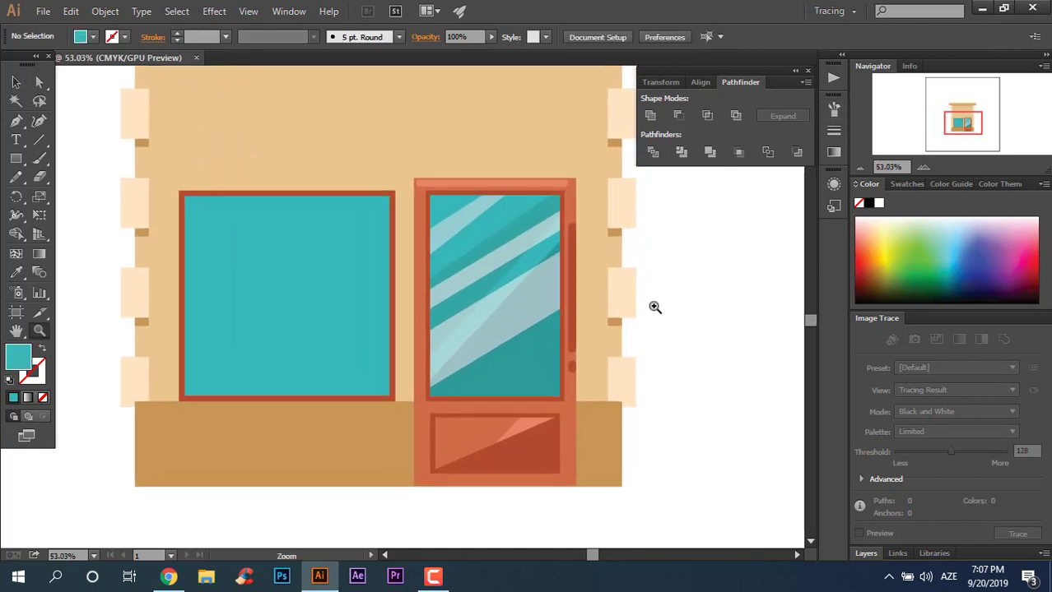
left_click_drag(540, 413, 545, 446)
left_click_drag(398, 375, 417, 387)
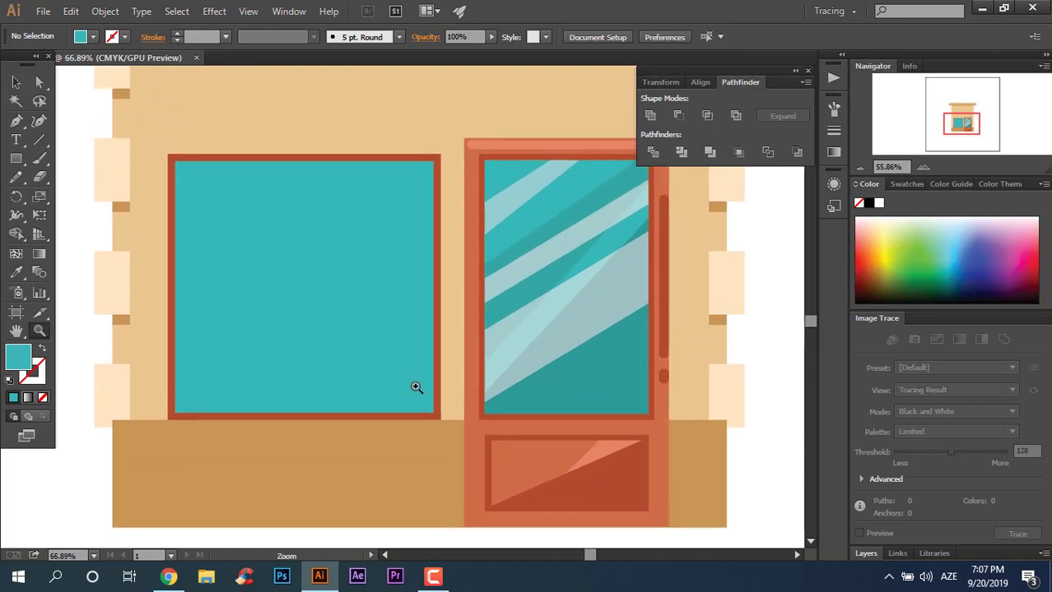
left_click(16, 121)
left_click(152, 420)
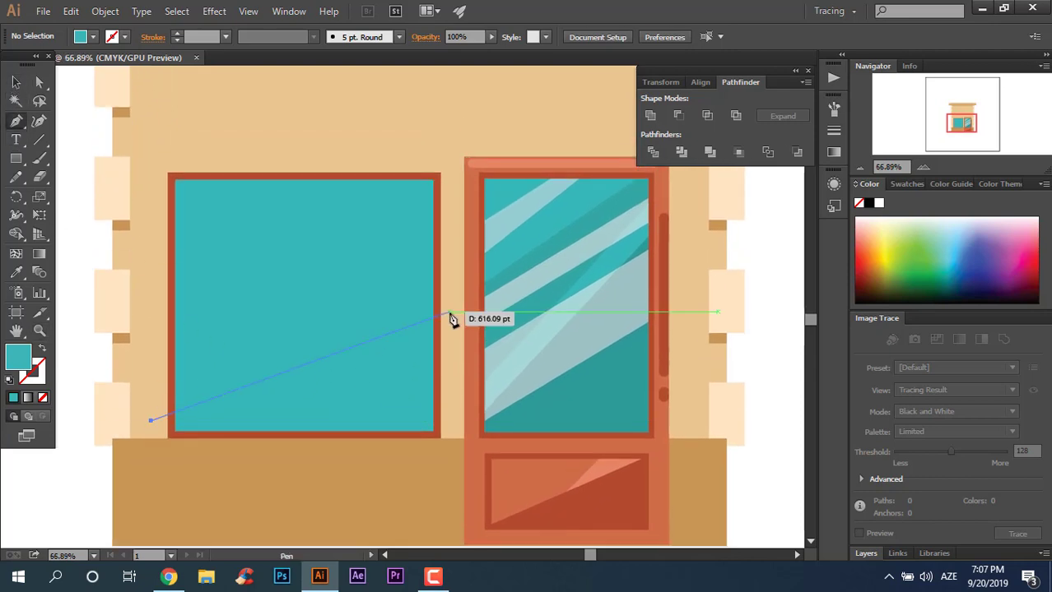
left_click(454, 333)
left_click(454, 464)
left_click(153, 464)
left_click(152, 419)
Step: Draw a thin slanted strip across the window top
left_click(454, 270)
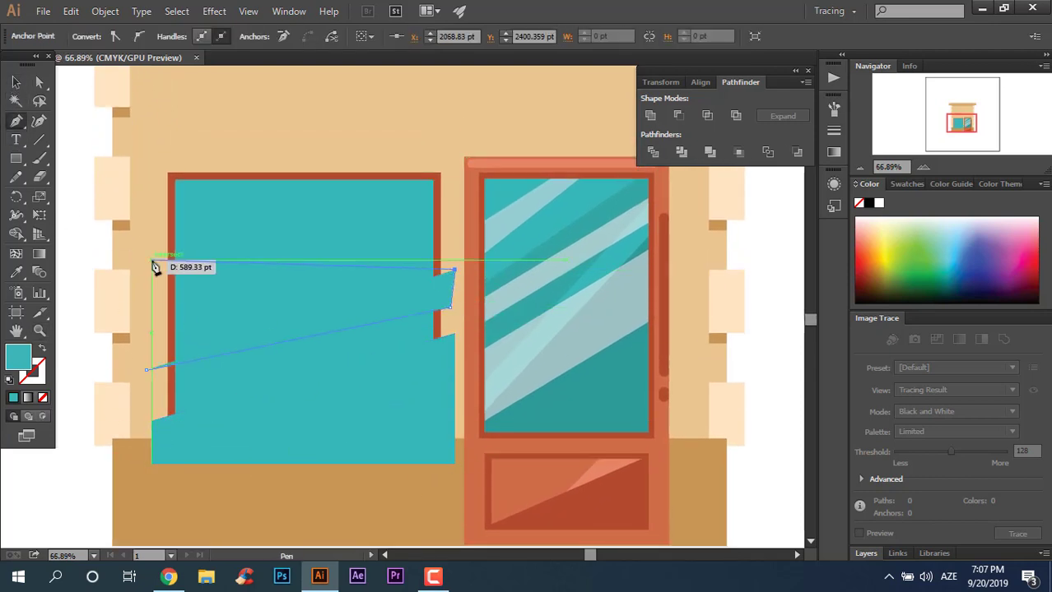
left_click(151, 260)
left_click(447, 164)
left_click(449, 195)
left_click(146, 224)
left_click(146, 204)
Step: Recolour the strips darker teal and divide them against the window glass
key("v")
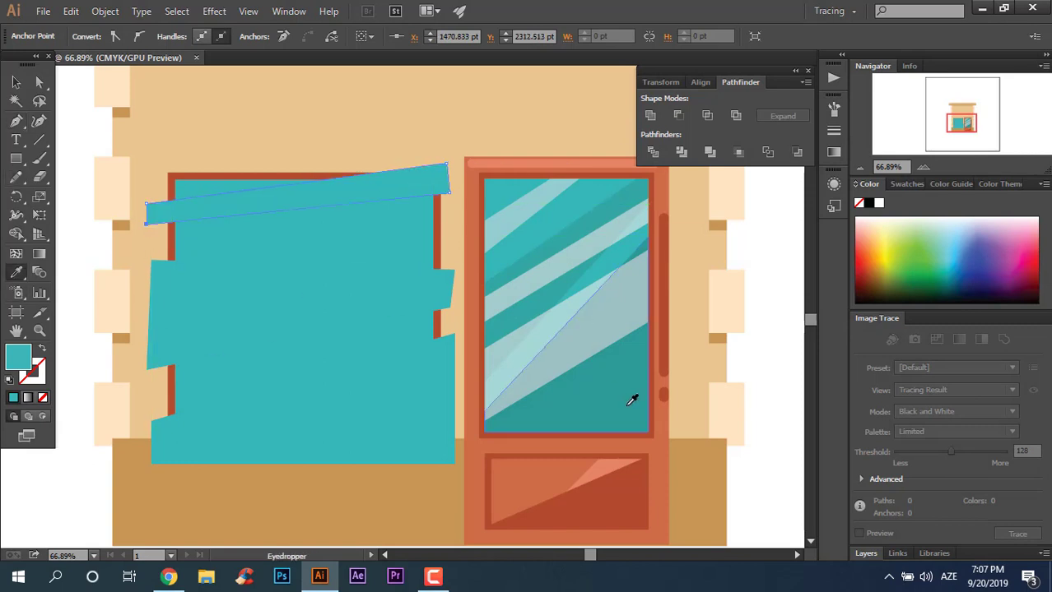
scroll(287, 240, "down", 1)
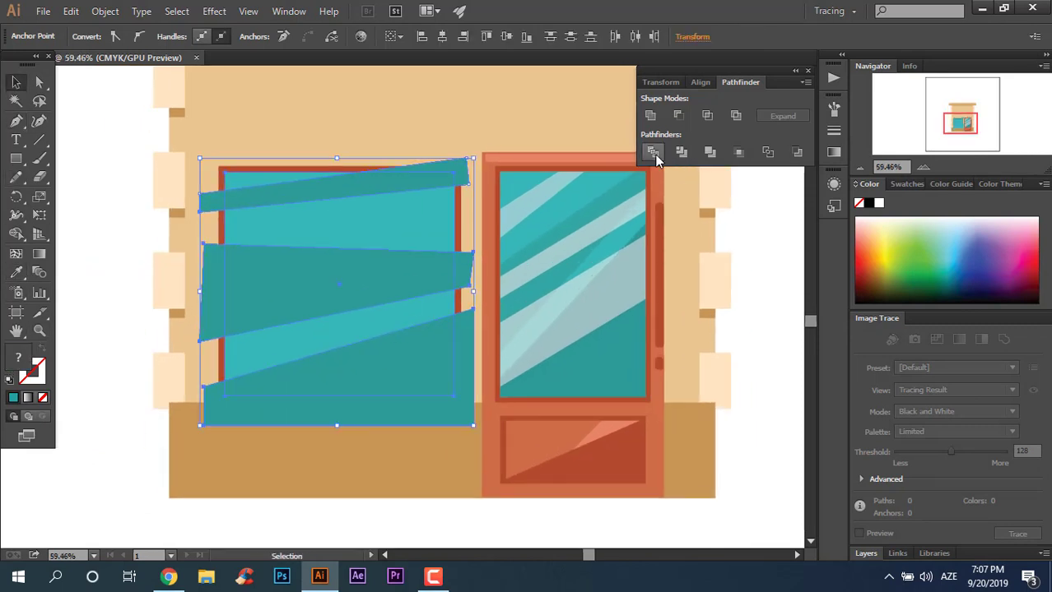
key("ctrl+bracketleft")
left_click(126, 323)
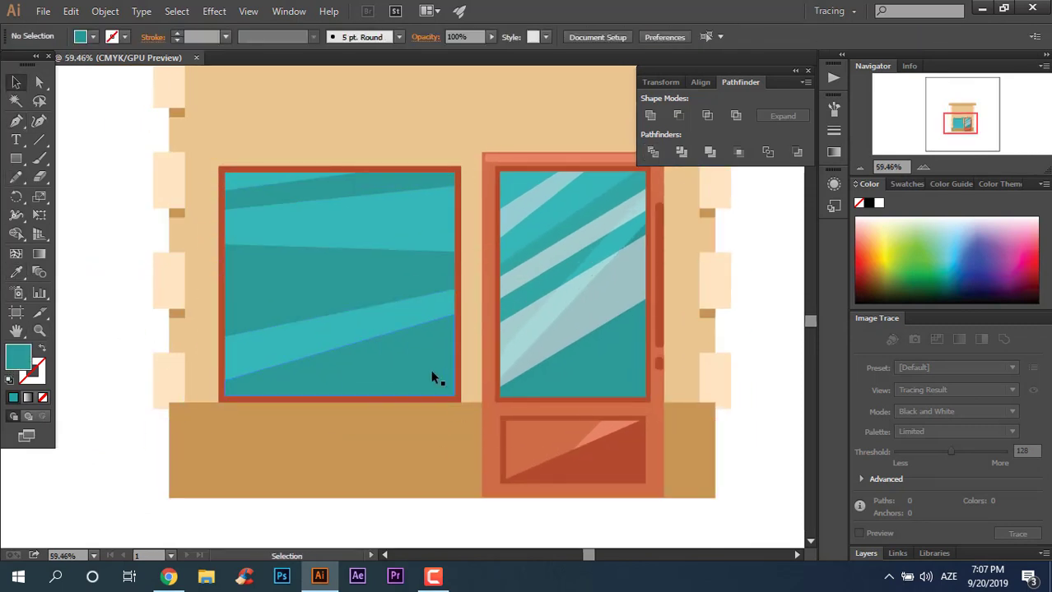
left_click(384, 294, "shift")
right_click(323, 254)
Step: Group the reflection pieces, then pen-draw a wide slanted band and a thin strip across the left window
left_click(375, 322)
key("p")
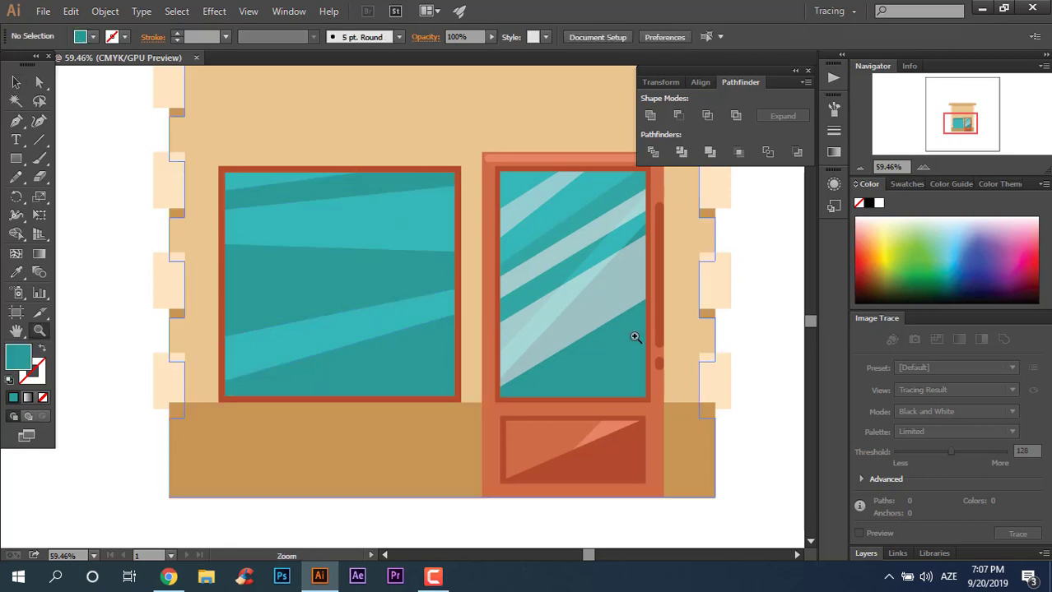
scroll(206, 372, "down", 1)
left_click(206, 370)
left_click(465, 284)
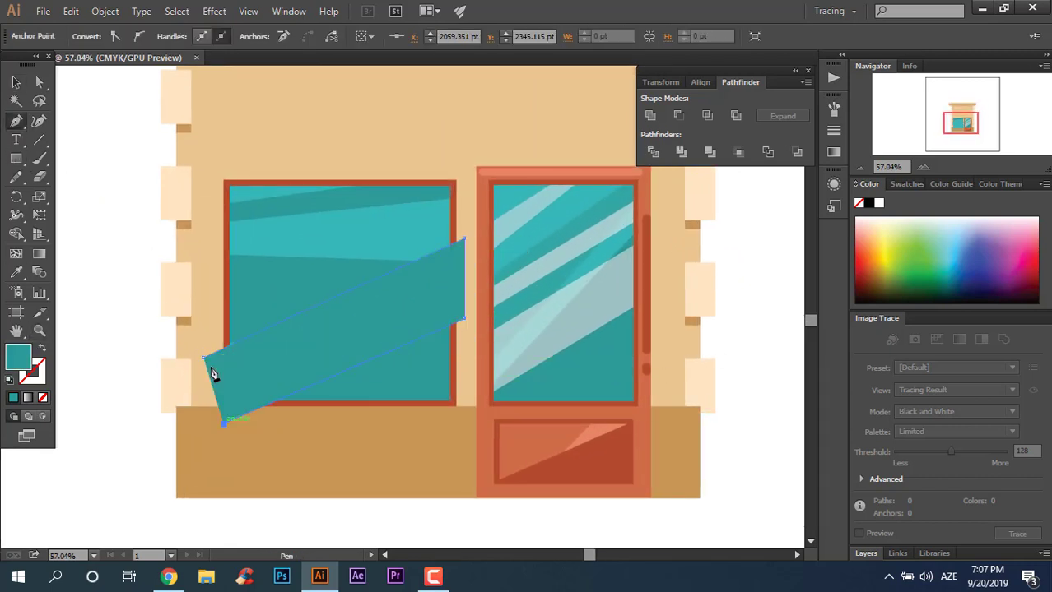
left_click(210, 362)
left_click(463, 221)
left_click(198, 274)
left_click(397, 170)
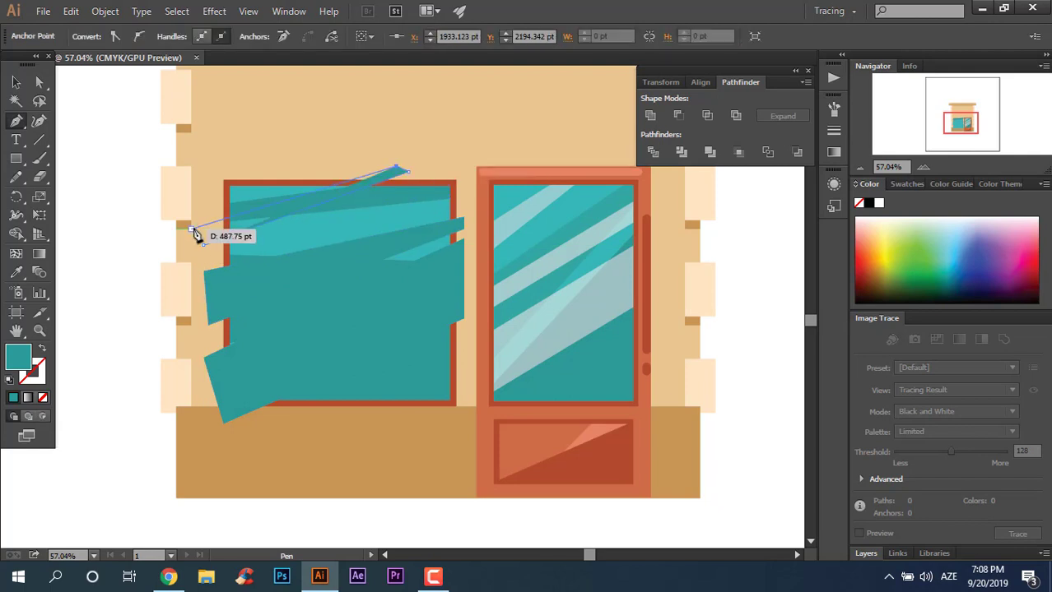
Step: Colour the new strips with the door's pale reflection tone
key("i")
left_click(149, 294)
left_click(312, 287, "ctrl")
left_click(141, 308)
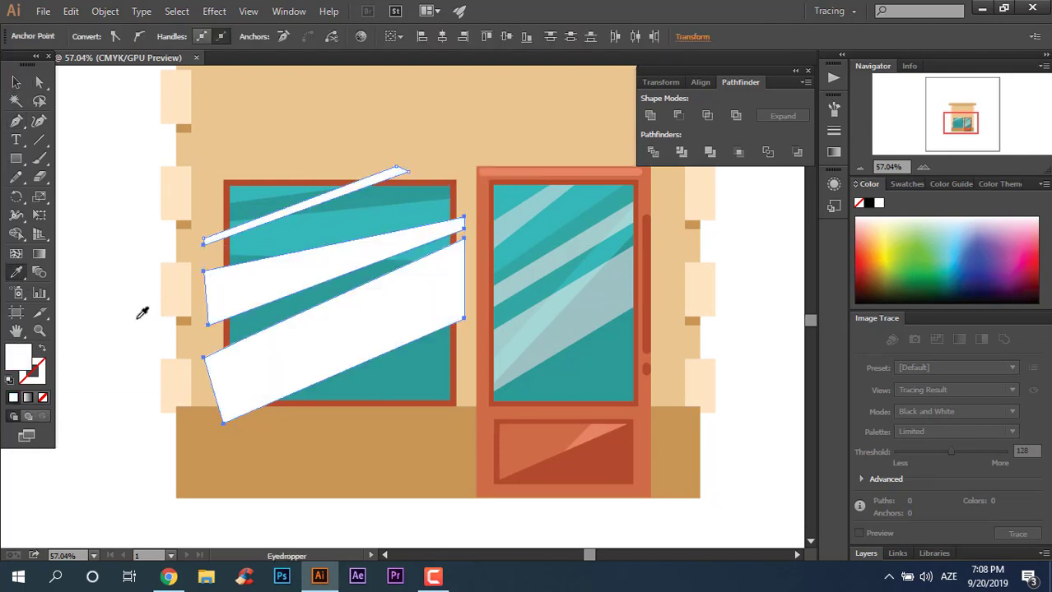
key("v")
Step: Trim the pale strips to the left window's glass with Pathfinder
left_click(357, 258, "shift")
left_click(411, 305)
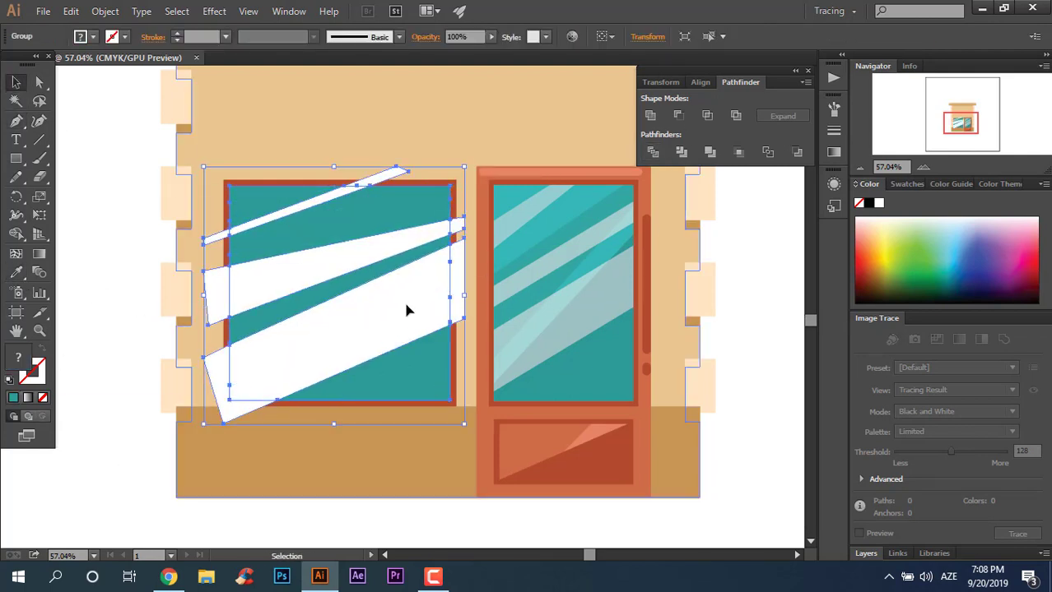
key("ctrl+shift+a")
key("ctrl+z")
key("ctrl+z")
key("ctrl+z")
key("ctrl+z")
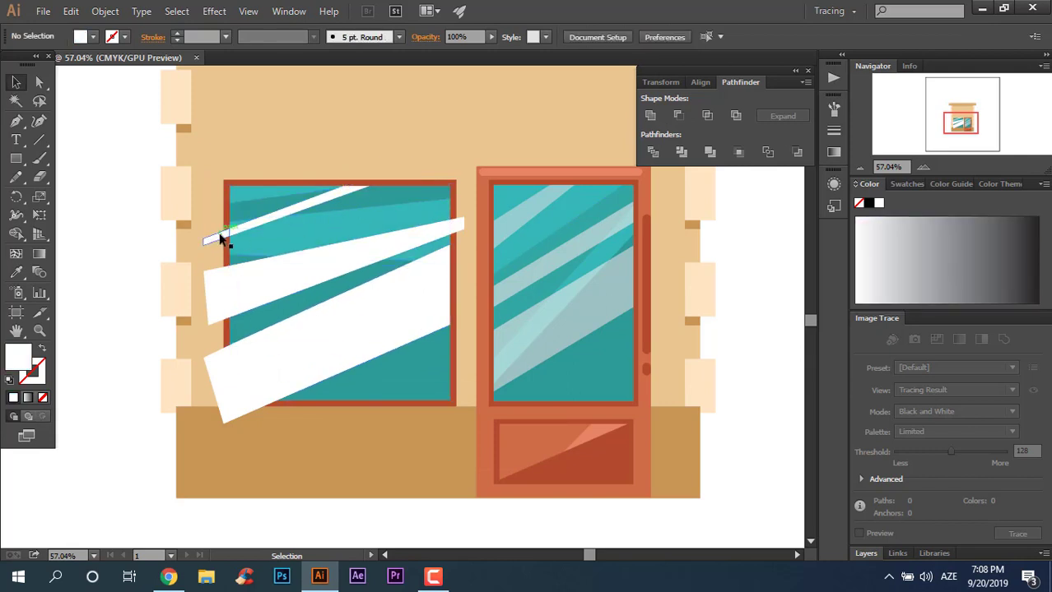
key("ctrl+z")
key("ctrl+z")
key("ctrl+z")
key("ctrl+z")
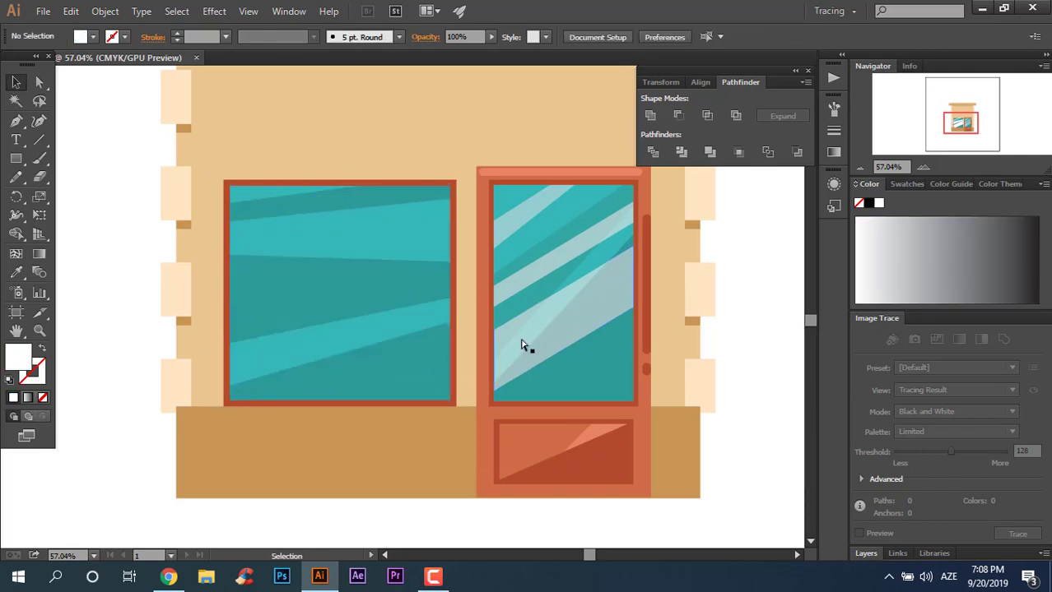
key("ctrl+shift+z")
key("ctrl+shift+z")
key("ctrl+z")
key("ctrl+shift+z")
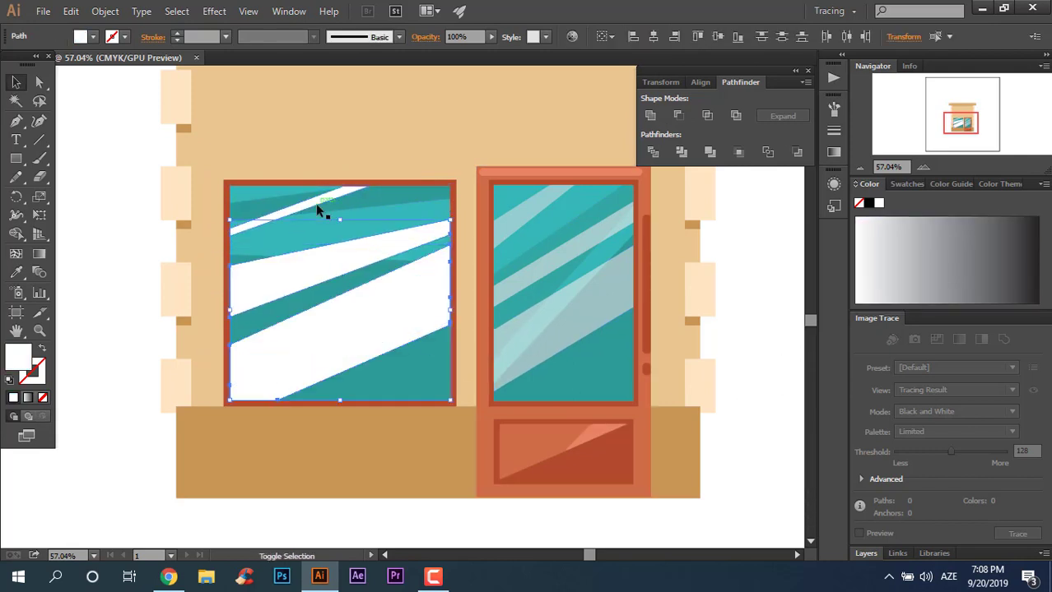
key("ctrl+z")
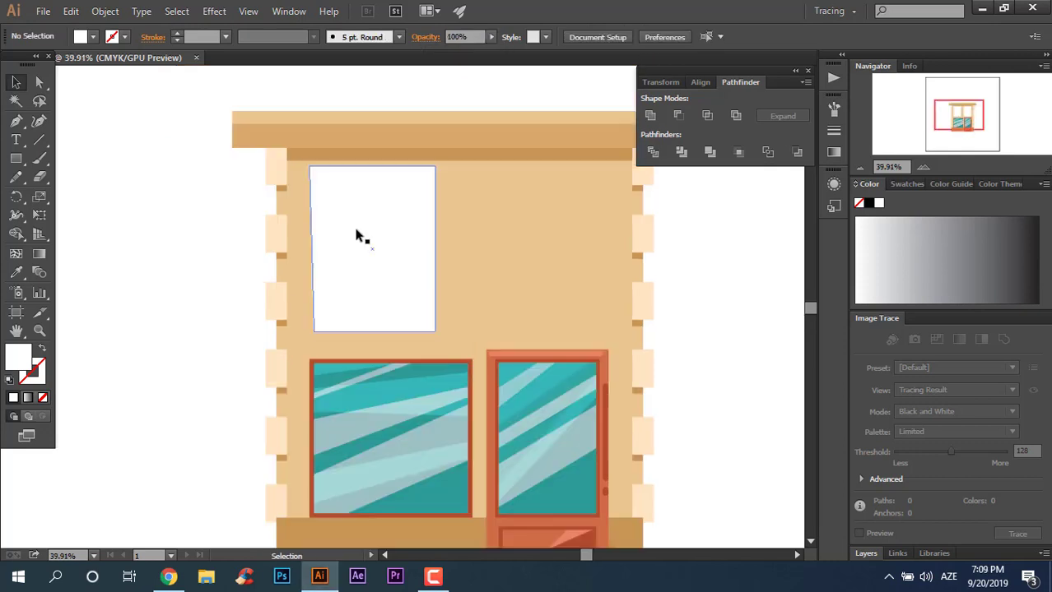
Step: Fill the upper window rectangle with the door's orange and adjust its size
left_click(508, 470)
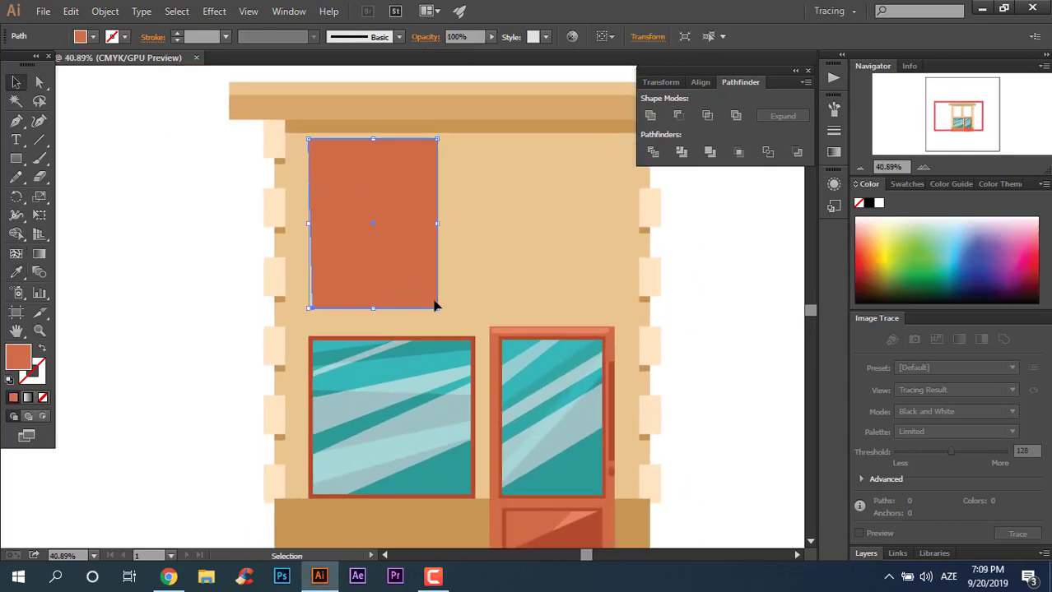
left_click_drag(436, 306, 431, 305)
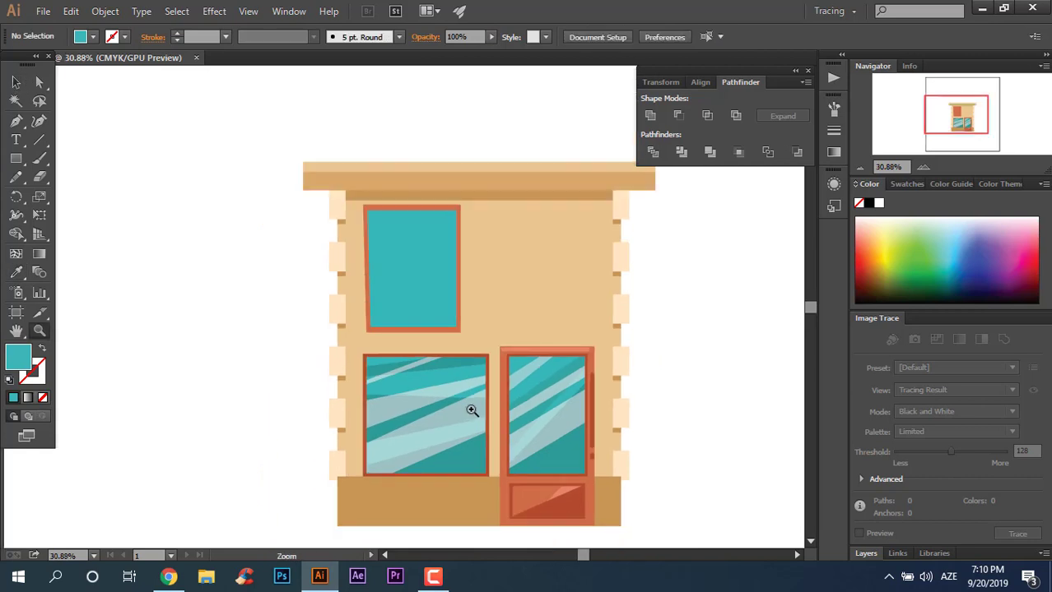
scroll(350, 275, "down", 2)
key("p")
Step: Pen-draw slanted slat shapes across the upper window
left_click(313, 338)
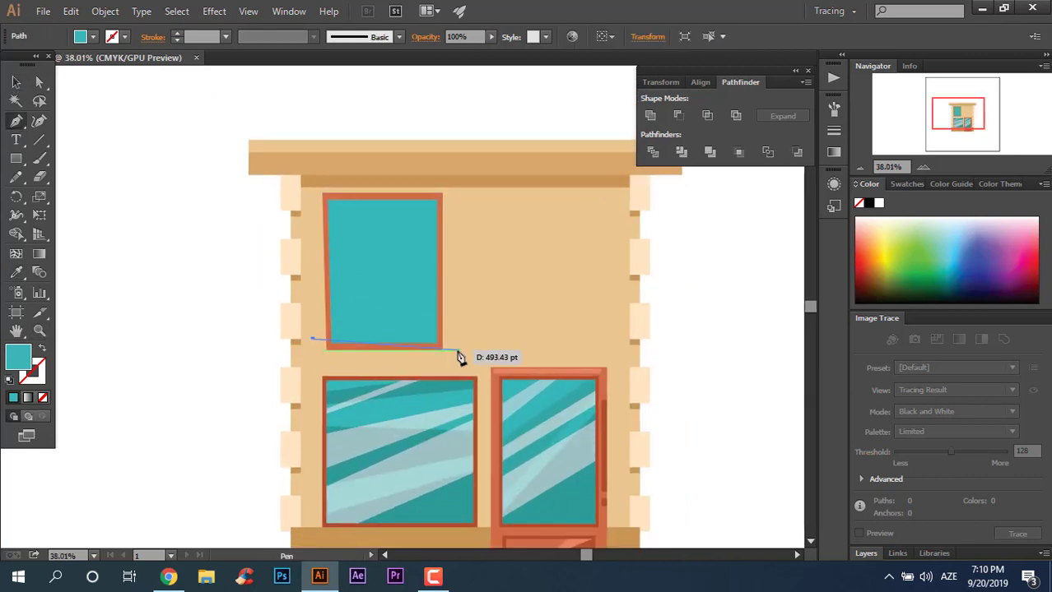
left_click(459, 349)
left_click(312, 316)
left_click(313, 298)
left_click(459, 281)
left_click(322, 277)
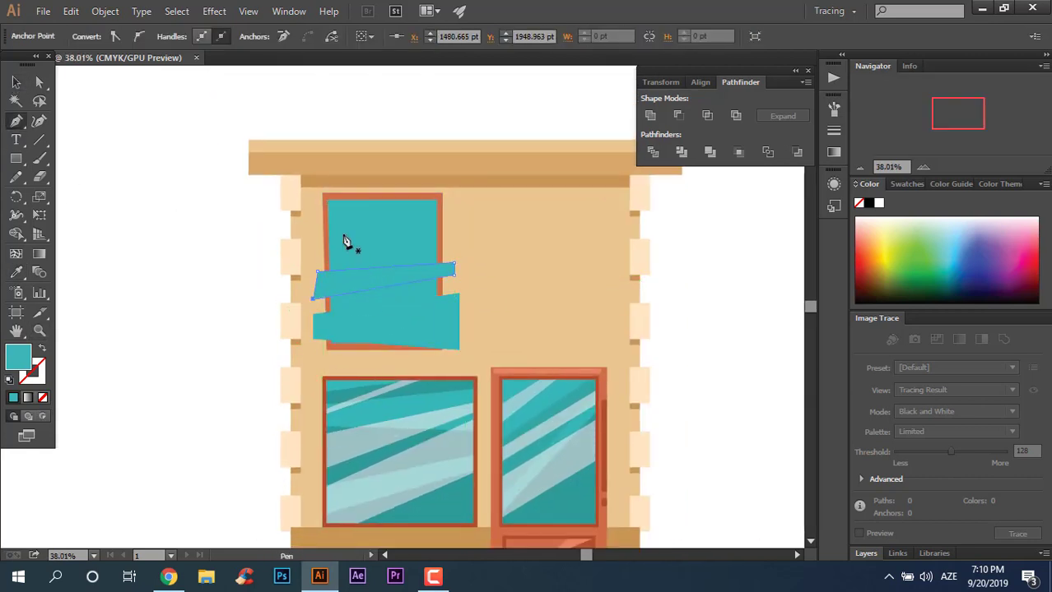
left_click(313, 256)
left_click(474, 226)
left_click(308, 217)
Step: Colour the slats darker teal, divide them along the window, and delete pieces outside the frame
left_click(16, 272)
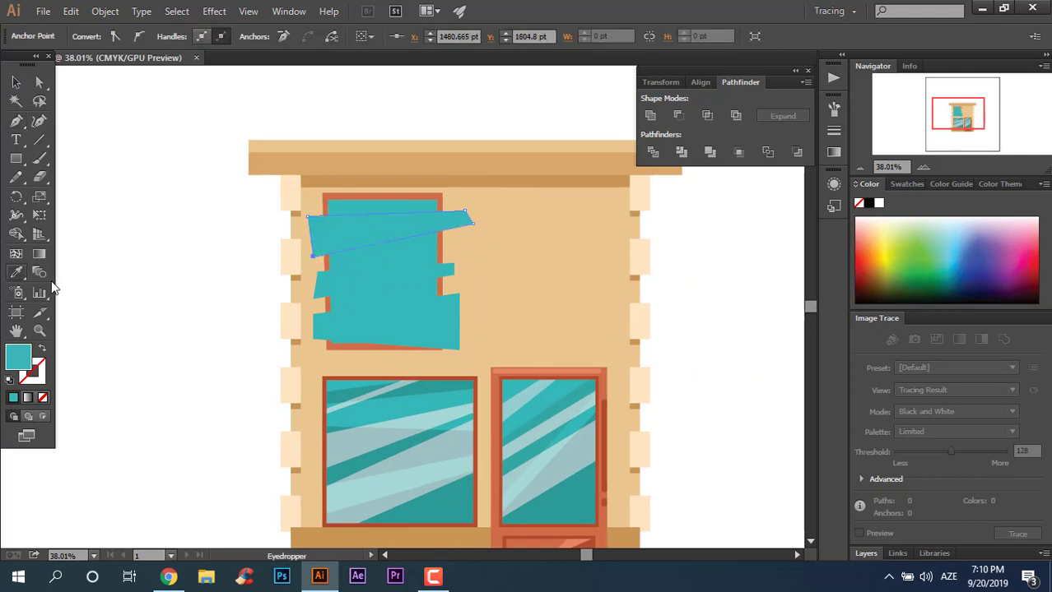
left_click(417, 467)
key("v")
left_click(652, 152)
right_click(399, 294)
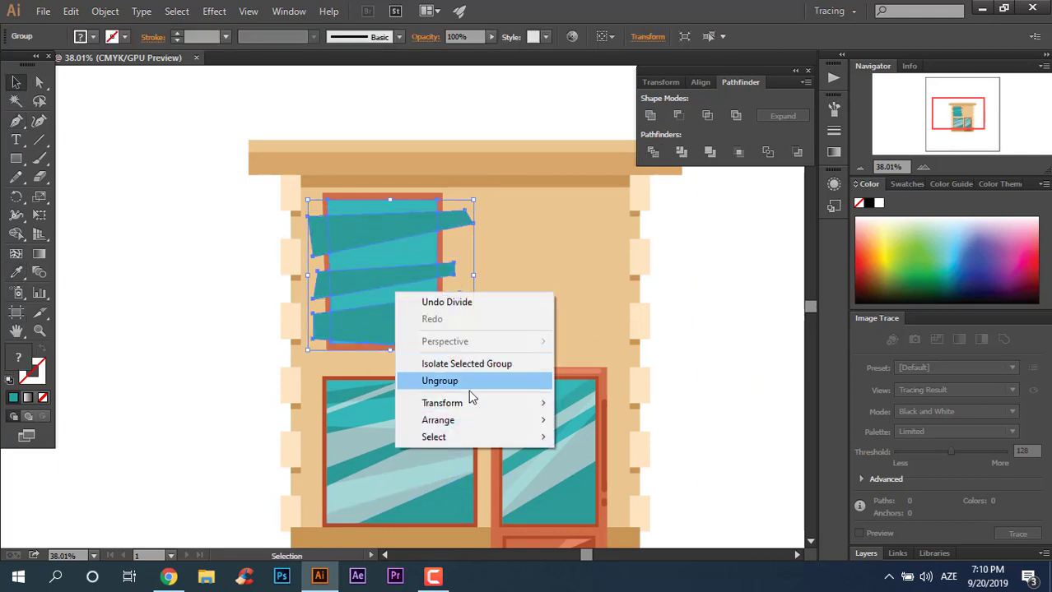
left_click(472, 394)
left_click(457, 220)
key("Delete")
key("Delete")
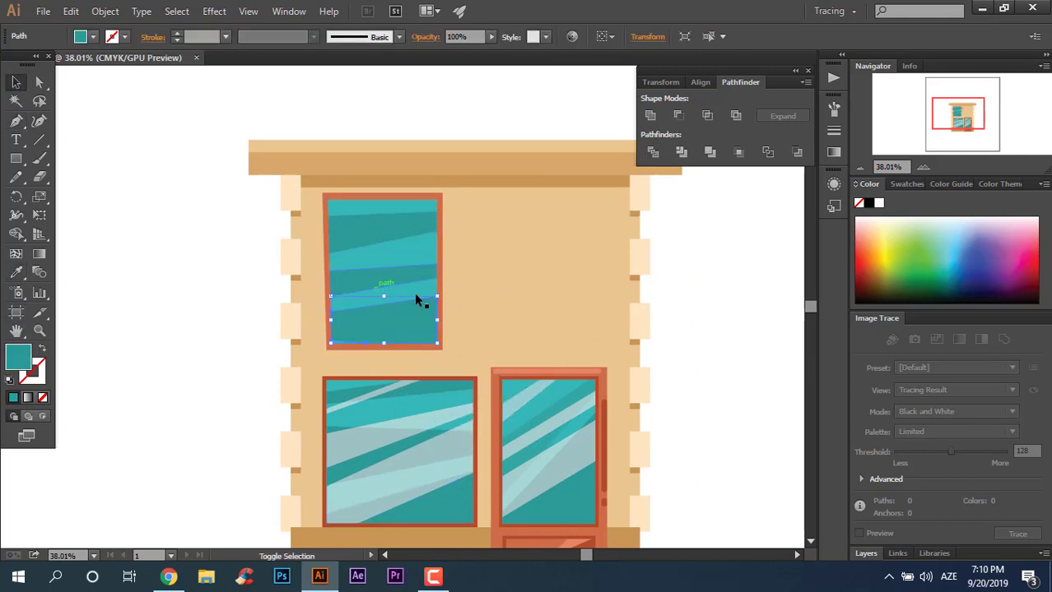
Step: Group the blind pieces and pen-draw two more shard shapes over the upper window
right_click(414, 309)
left_click(487, 380)
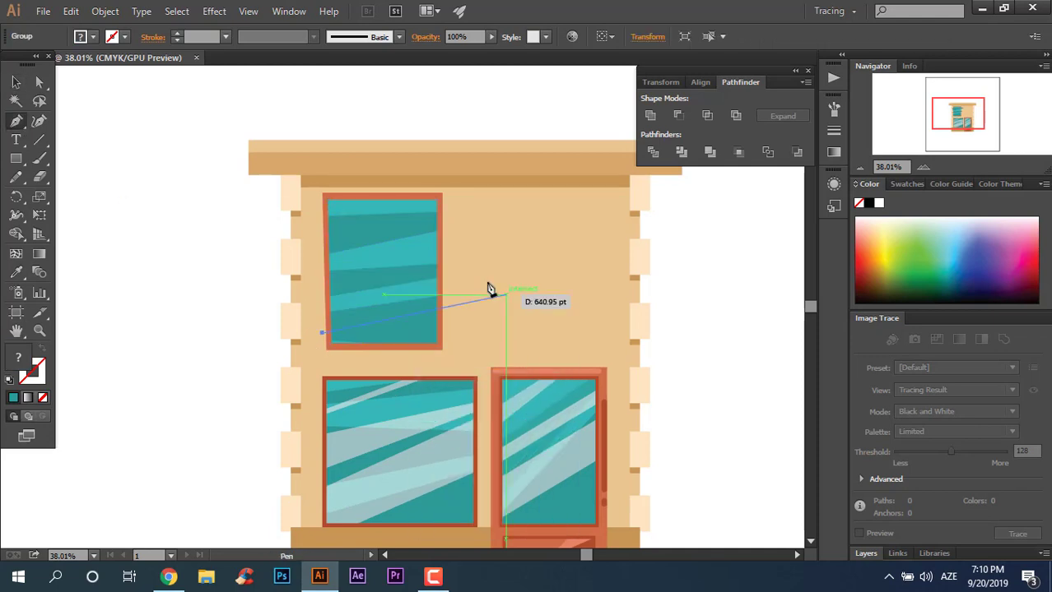
left_click(455, 288)
left_click(312, 295)
left_click(455, 264)
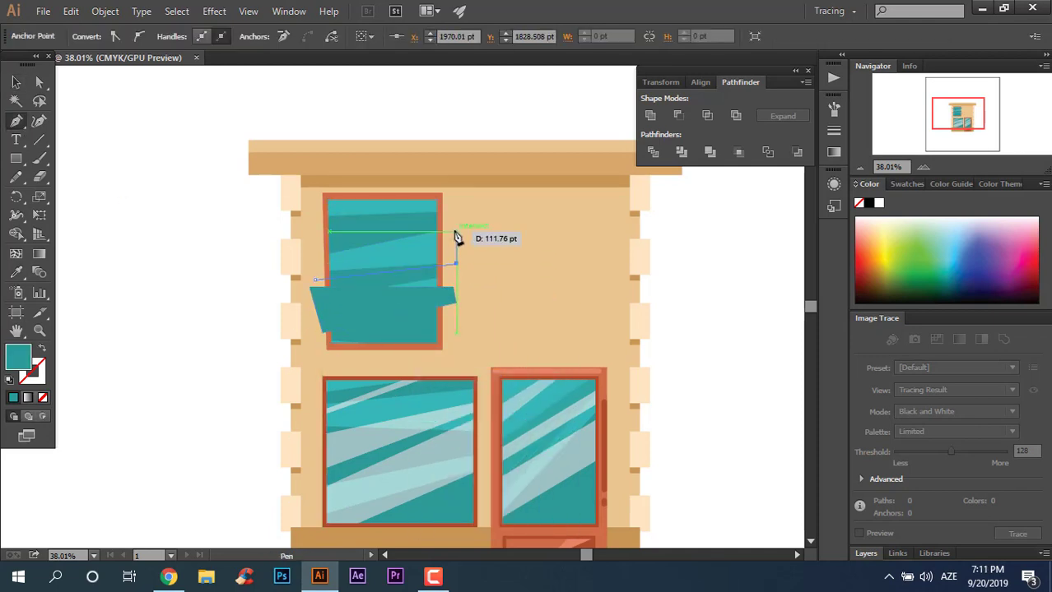
left_click(457, 238)
left_click(316, 265)
left_click(317, 280)
left_click(315, 220)
left_click(452, 212)
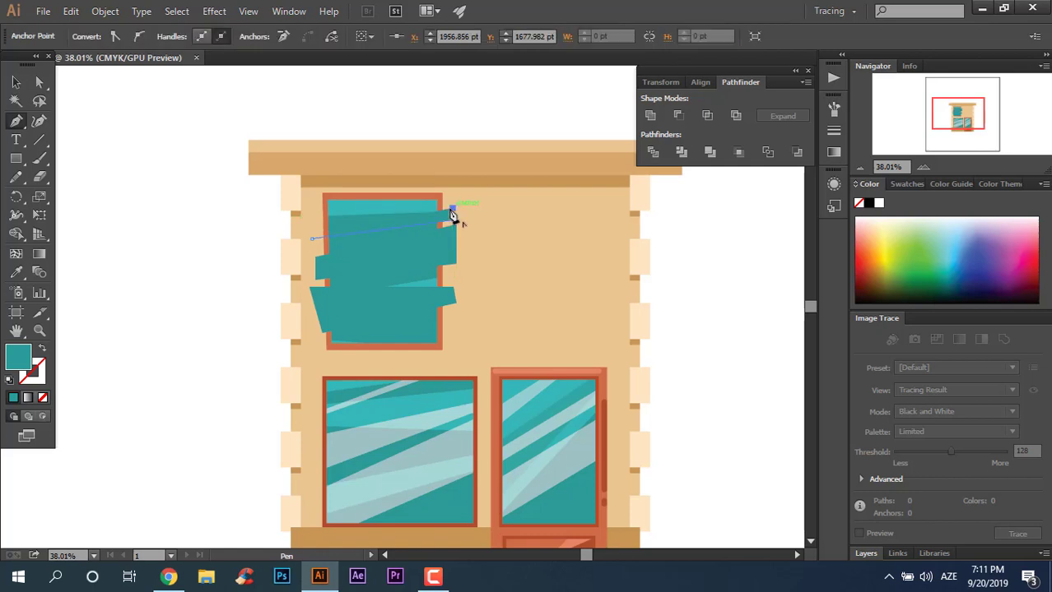
Step: Fill the new shard shapes with white
left_click(82, 288)
left_click(403, 309, "alt")
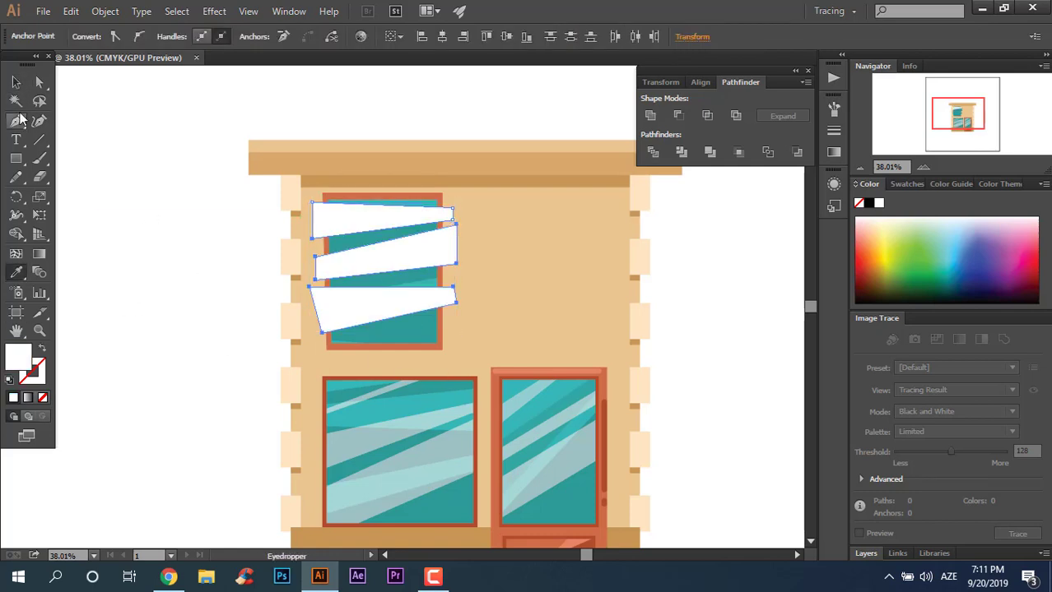
key("v")
left_click(422, 329)
left_click(428, 342, "ctrl")
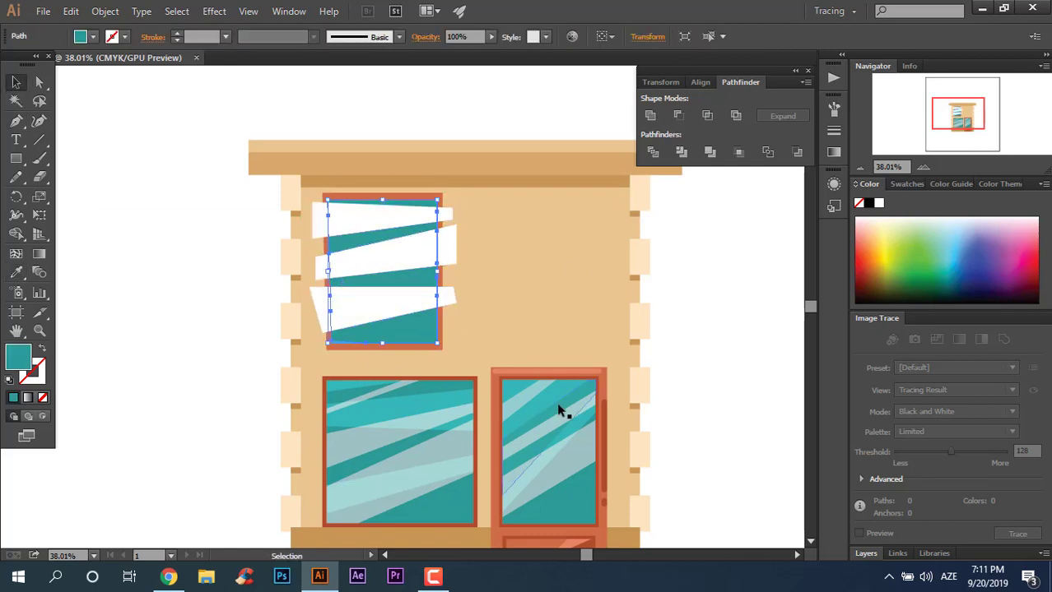
Step: Delete the white slat pieces sticking out past the window frame
right_click(398, 291)
left_click(446, 300)
left_click(447, 214)
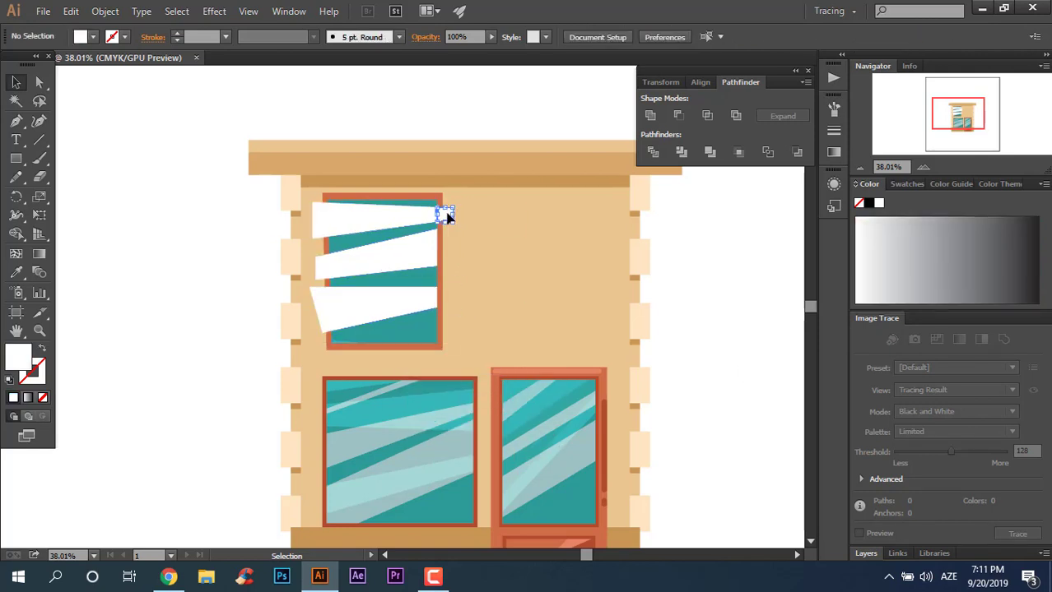
left_click(432, 209)
key("Delete")
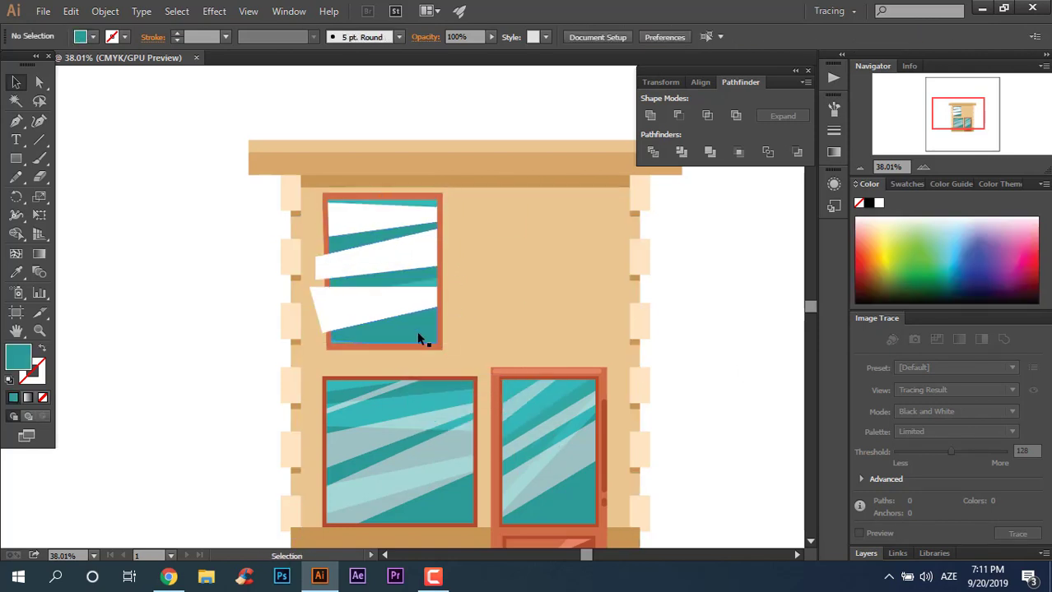
left_click(321, 309)
key("Delete")
Step: Set the white slats' opacity to 50%
left_click(406, 302)
left_click(484, 37)
type("50")
key("Return")
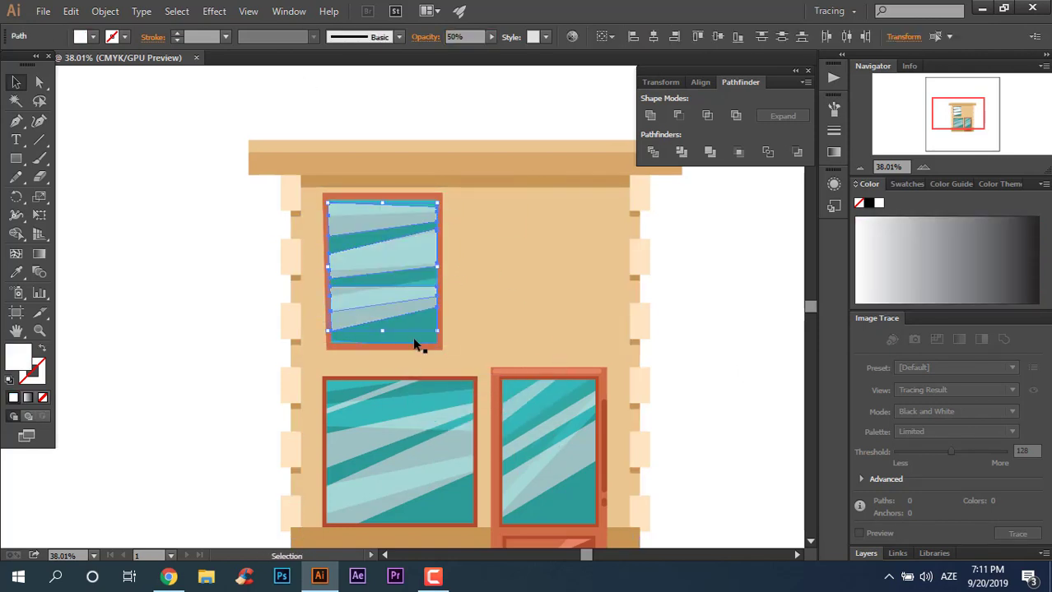
left_click(692, 393)
scroll(692, 392, "down", 3)
scroll(311, 367, "up", 3)
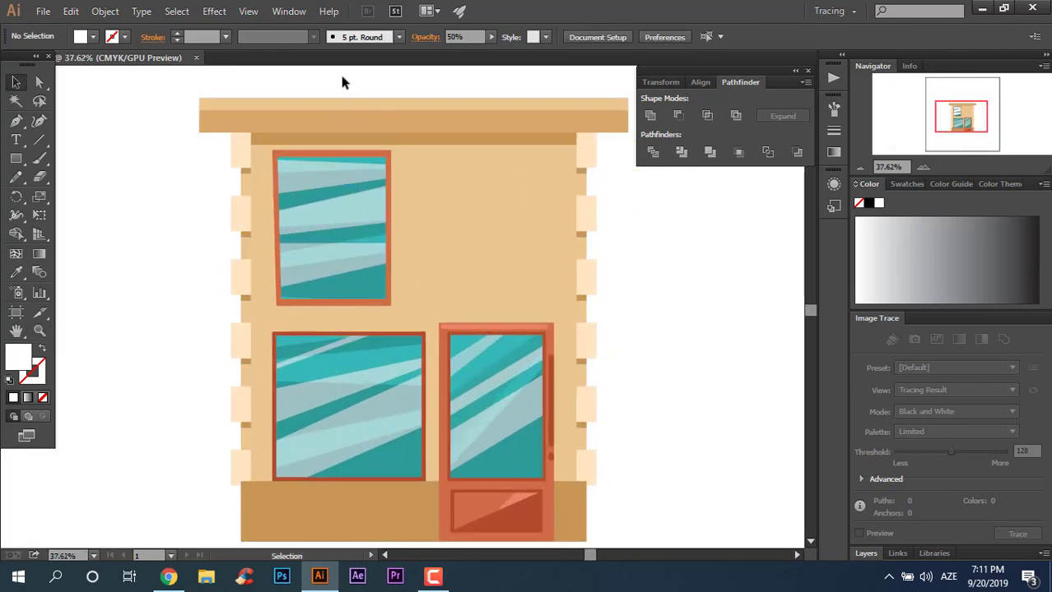
scroll(451, 253, "up", 1)
Step: Alt-drag a copy of the finished upper window to the right
left_click(344, 284)
left_click_drag(345, 284, 501, 305)
right_click(501, 304)
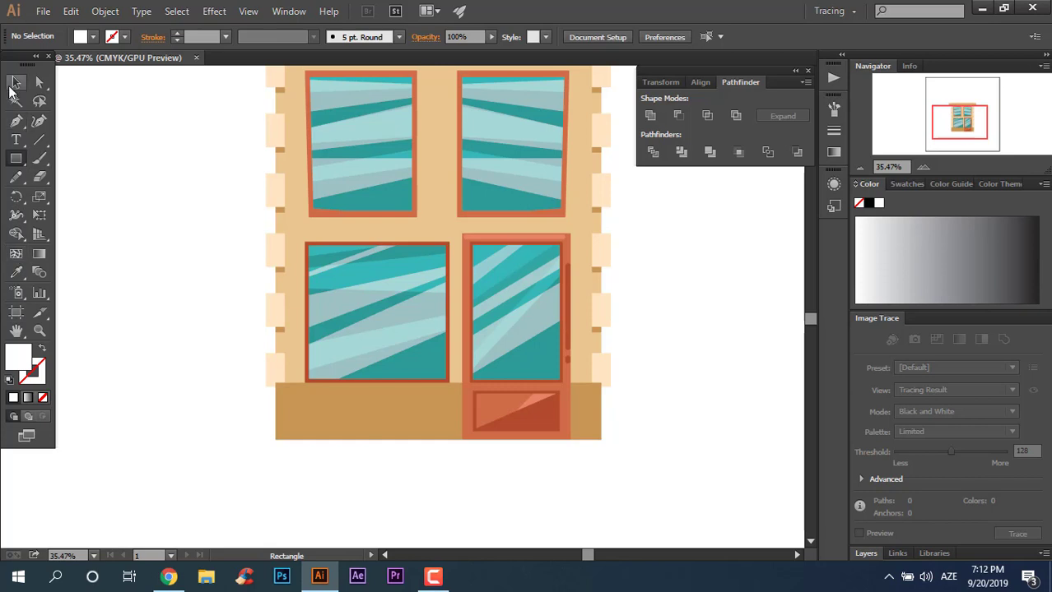
Step: Zoom in on the building and draw a small rectangle below the windows
key("z")
left_click_drag(617, 460, 556, 515)
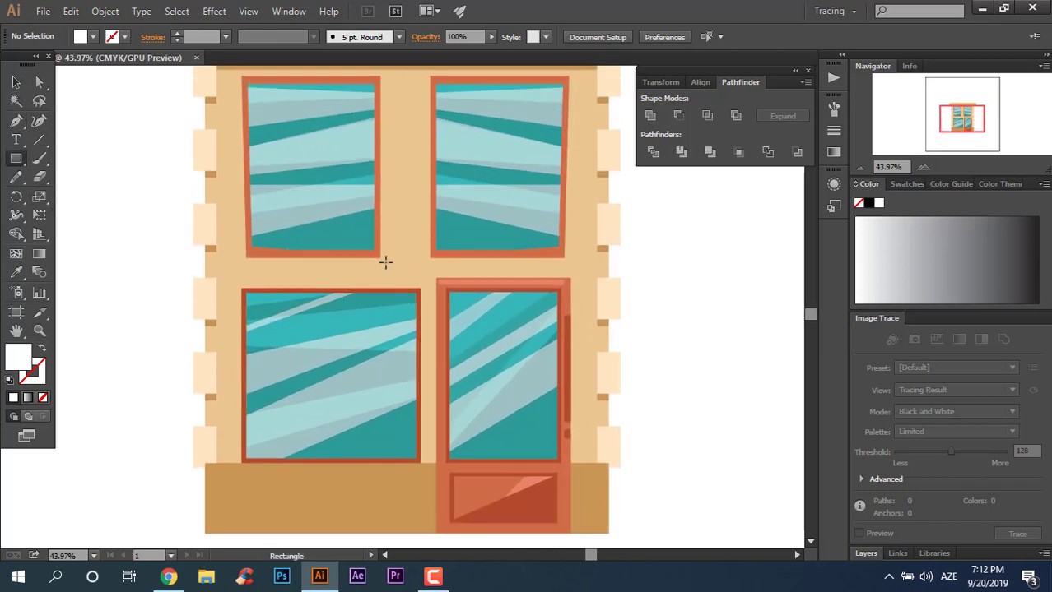
left_click_drag(385, 263, 419, 280)
Step: Fill the small rectangle with the tan wall colour
key("z")
key("ctrl+minus")
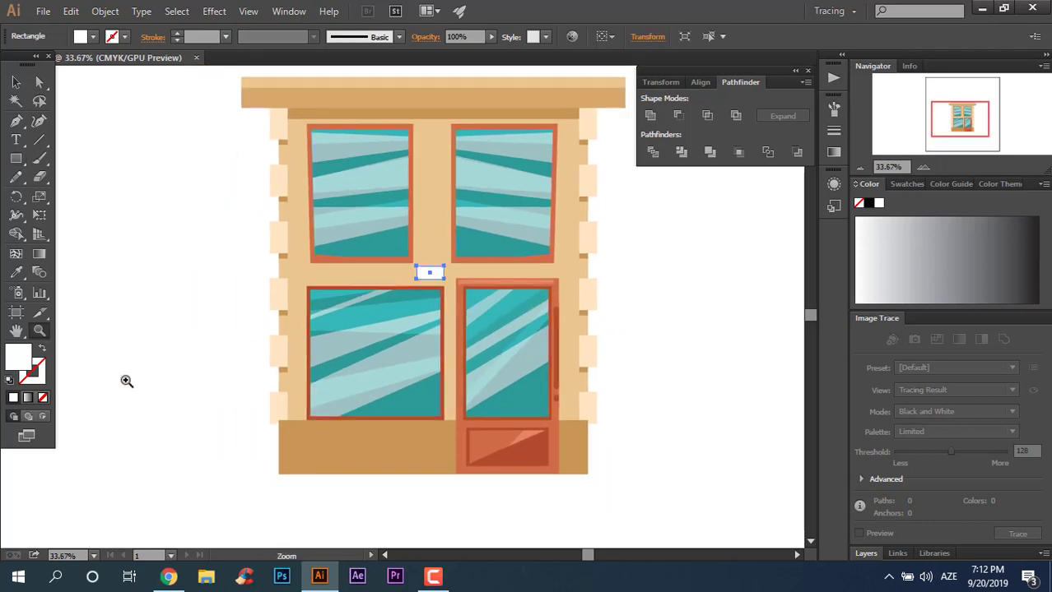
left_click(399, 452)
scroll(441, 376, "up", 1)
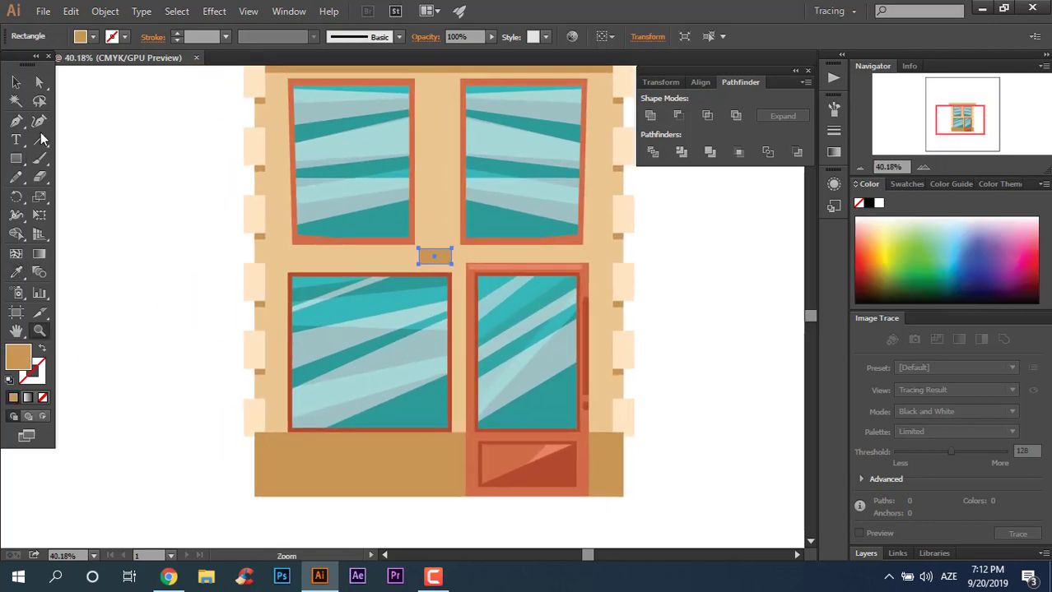
key("v")
left_click(702, 375)
scroll(711, 362, "up", 1)
key("z")
scroll(785, 398, "up", 1)
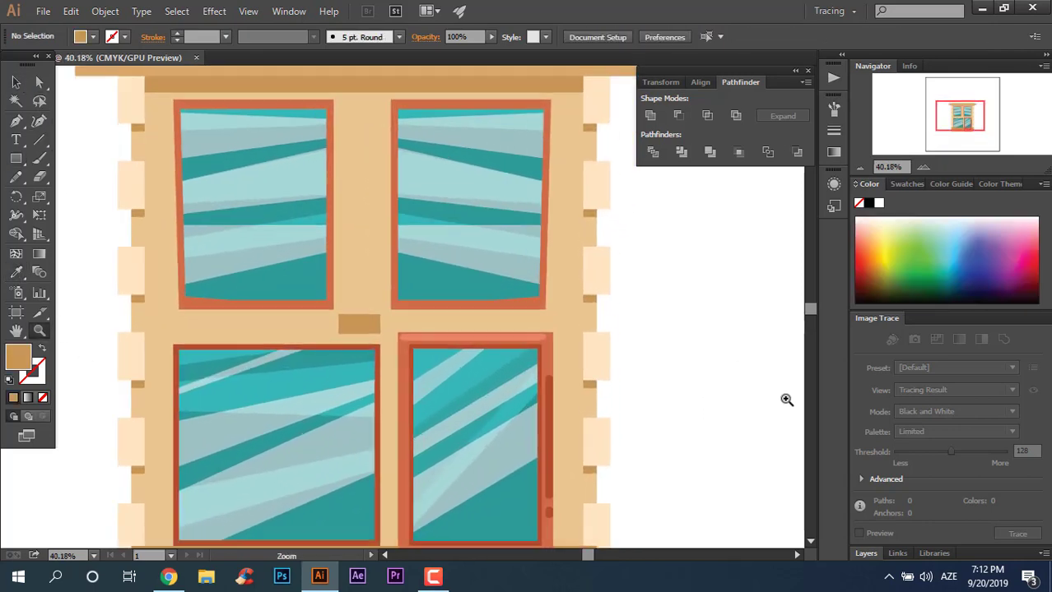
scroll(786, 398, "up", 1)
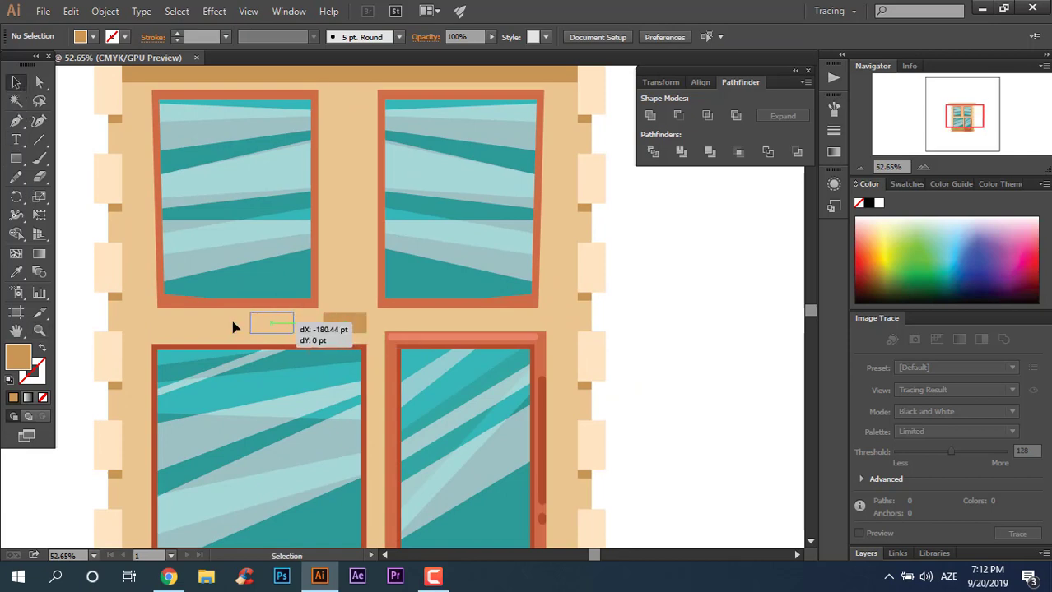
Step: Position the tan sill along the left window's bottom frame and send it behind the frame
left_click_drag(184, 311, 179, 321)
scroll(254, 341, "up", 1)
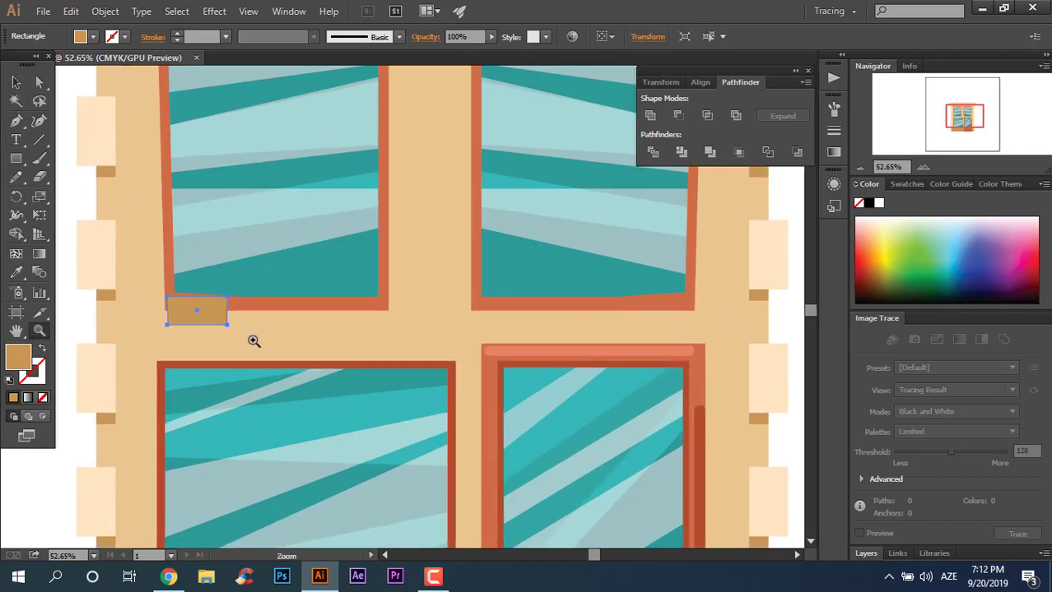
scroll(247, 339, "up", 1)
scroll(236, 338, "up", 2)
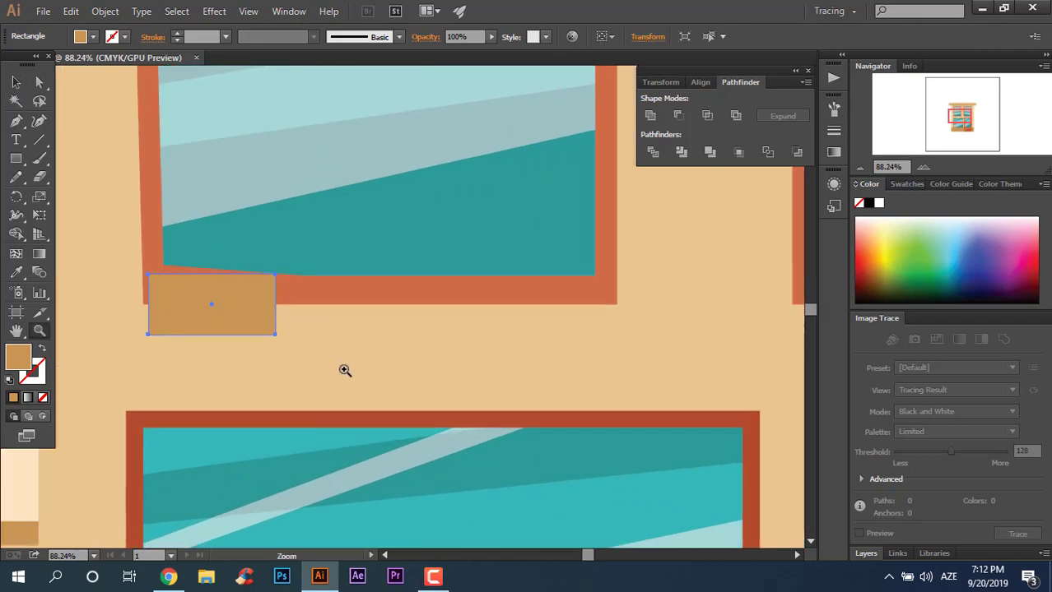
mouse_move(246, 325)
left_mouse_down()
mouse_move(243, 316)
mouse_move(665, 349)
mouse_move(640, 344)
left_mouse_up()
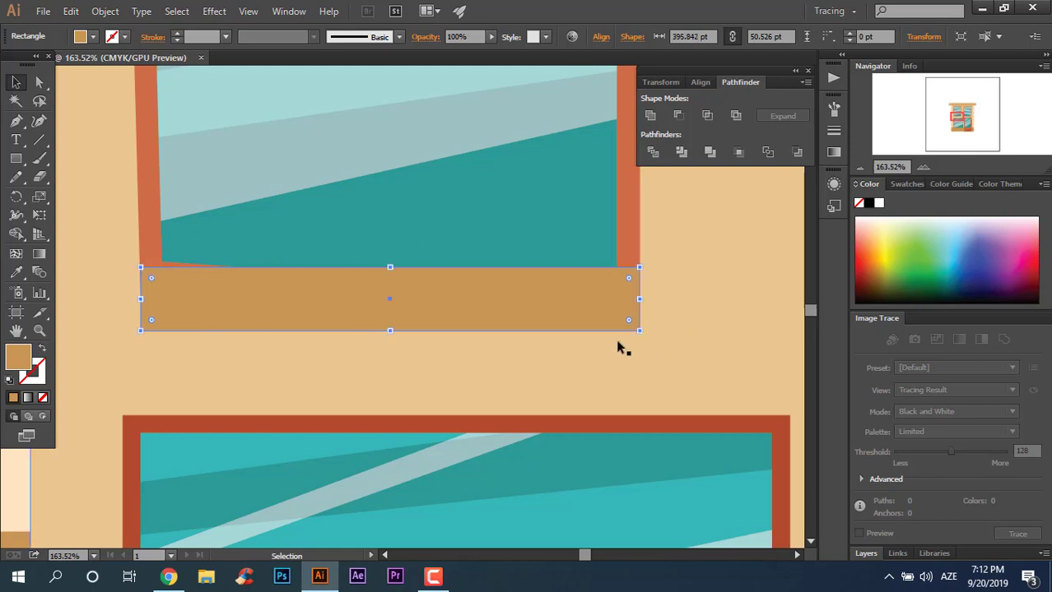
key("ctrl+bracketleft")
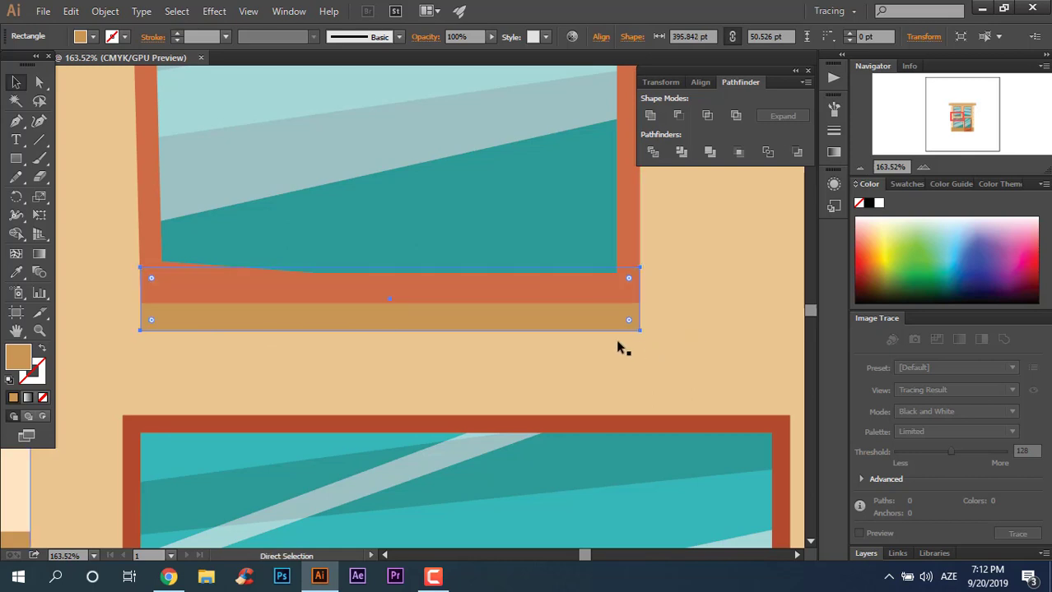
Step: Duplicate the sill beneath the right upper window
key("z")
left_click_drag(622, 347, 277, 352)
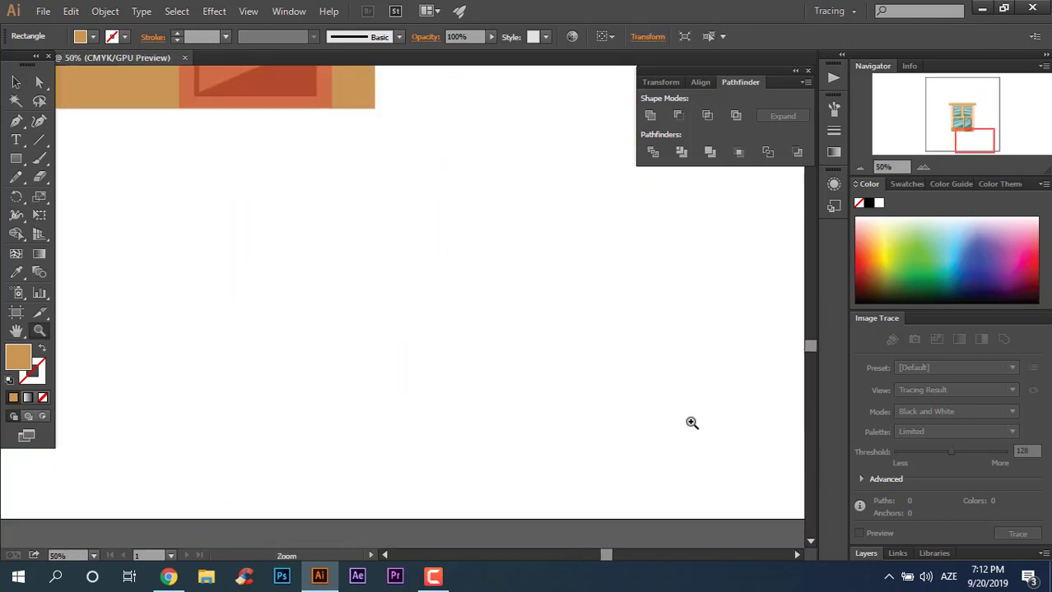
left_click_drag(301, 223, 291, 383)
left_click_drag(216, 270, 372, 313)
key("v")
left_click(104, 203)
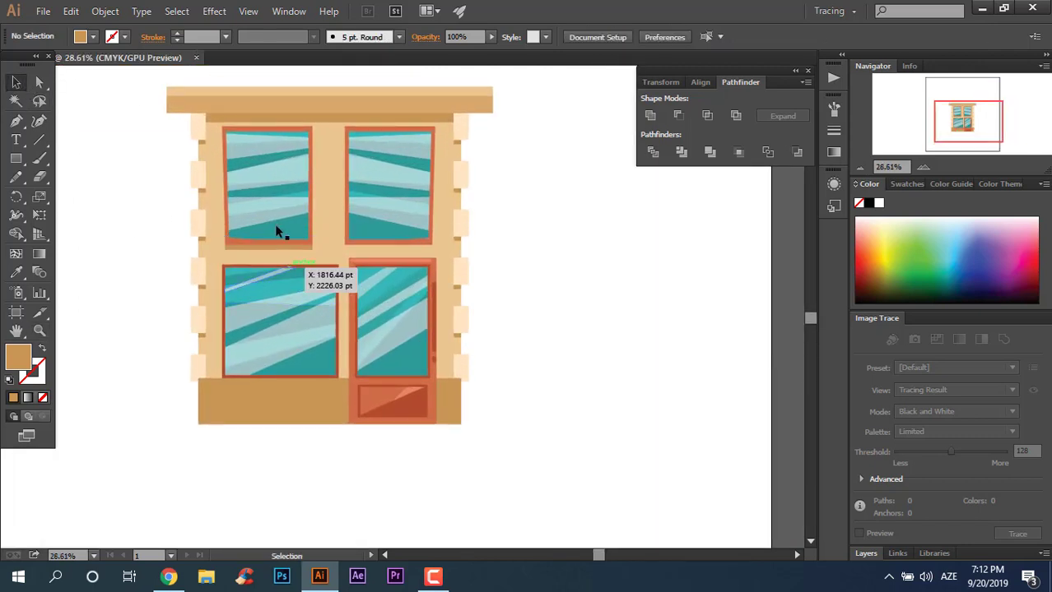
key("z")
left_click_drag(276, 231, 360, 294)
mouse_move(103, 226)
left_mouse_down()
mouse_move(369, 335)
mouse_move(143, 282)
mouse_move(90, 284)
left_mouse_up()
mouse_move(434, 326)
left_mouse_down()
mouse_move(575, 369)
mouse_move(66, 124)
left_mouse_up()
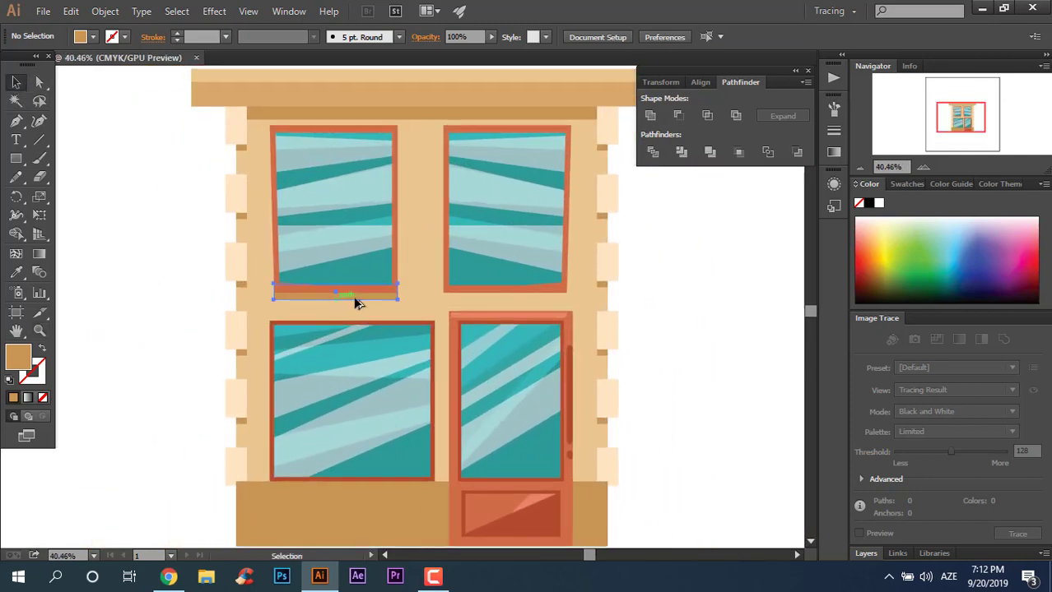
left_click_drag(355, 302, 507, 322)
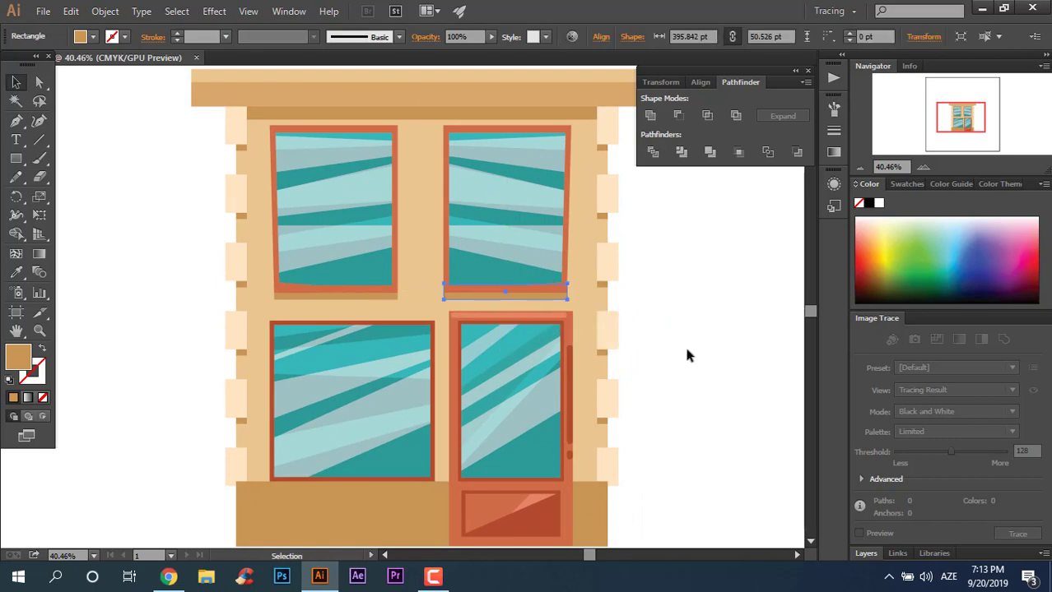
left_click(687, 347)
Step: Align the copied sill with the right window's frame
key("z")
left_click_drag(575, 312, 631, 326)
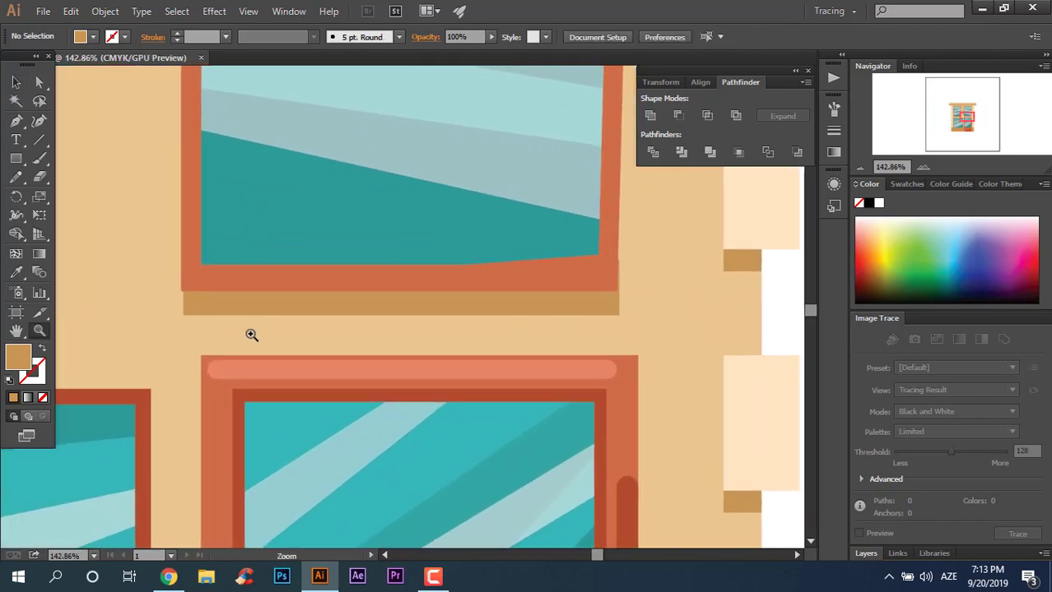
left_click(251, 336)
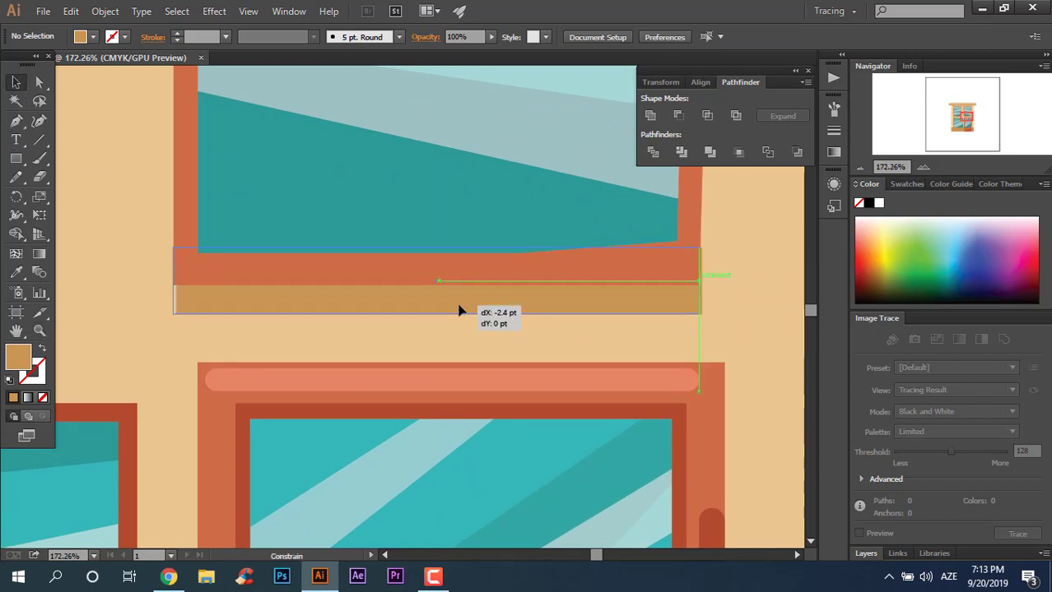
left_click_drag(459, 311, 458, 311)
key("z")
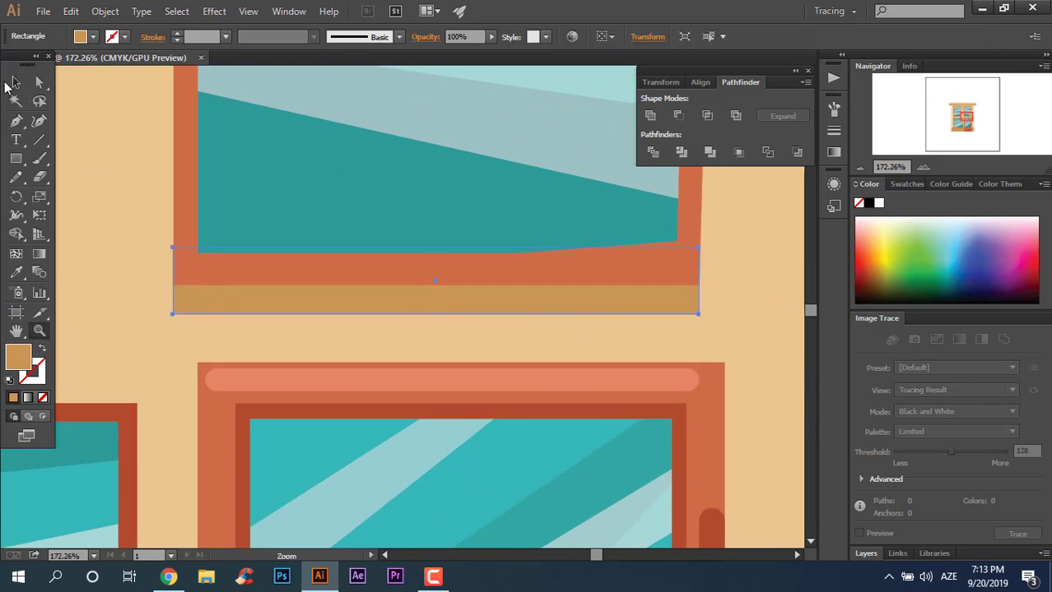
left_click(15, 82)
left_click(338, 358)
left_click(245, 282)
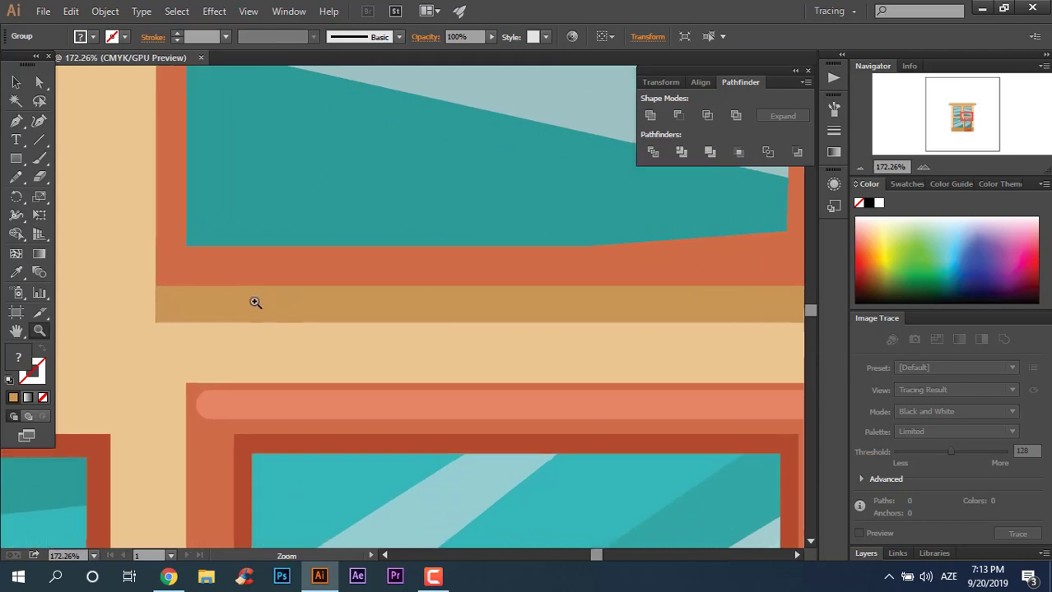
Step: Zoom out and review the whole facade with both window sills in place
key("ctrl+shift+g")
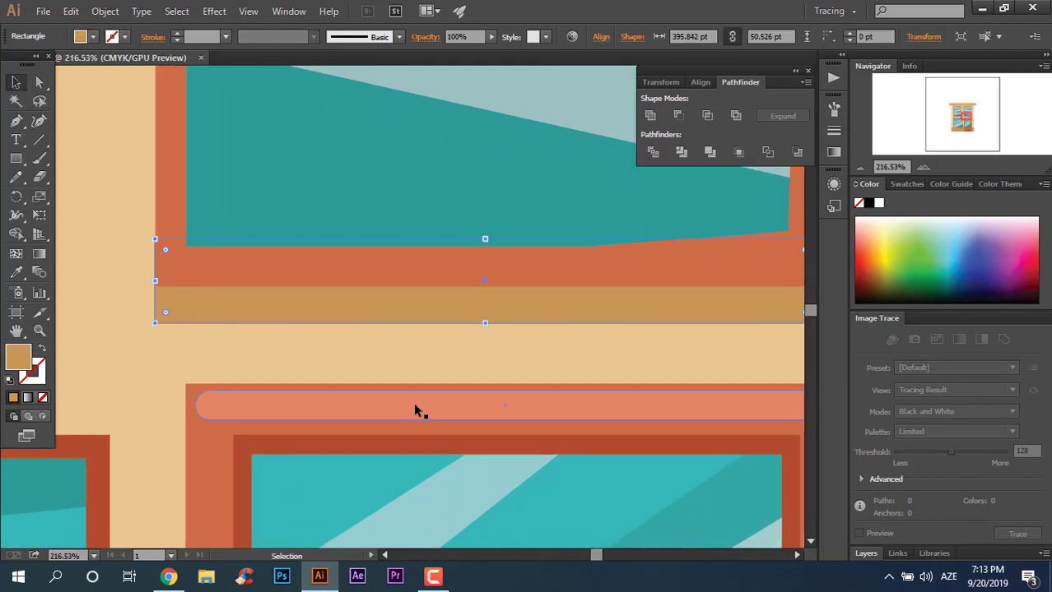
key("z")
left_click(275, 240, "alt")
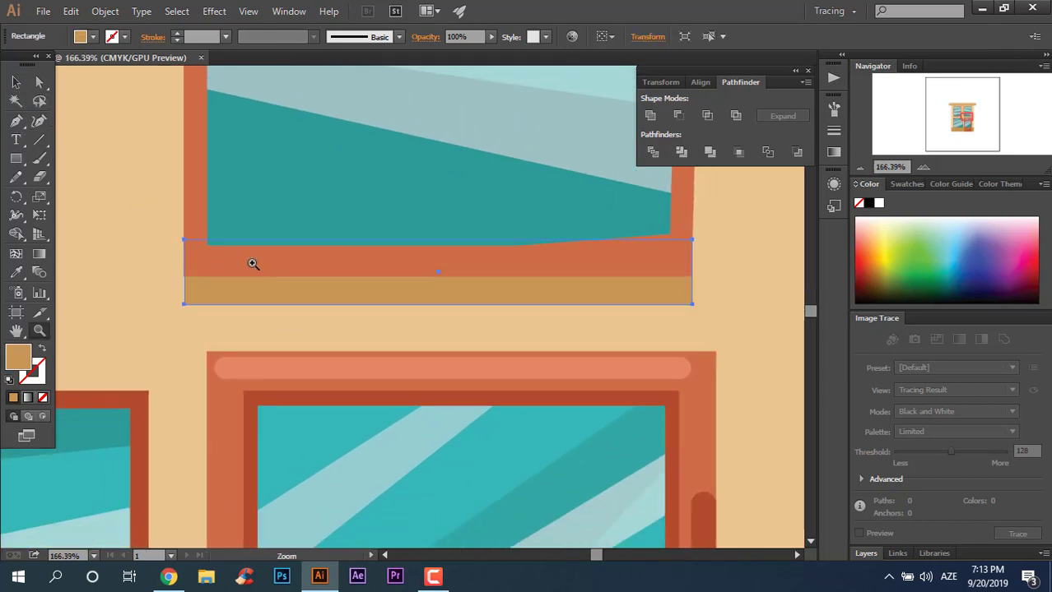
key("ctrl+shift+a")
scroll(395, 223, "down", 5)
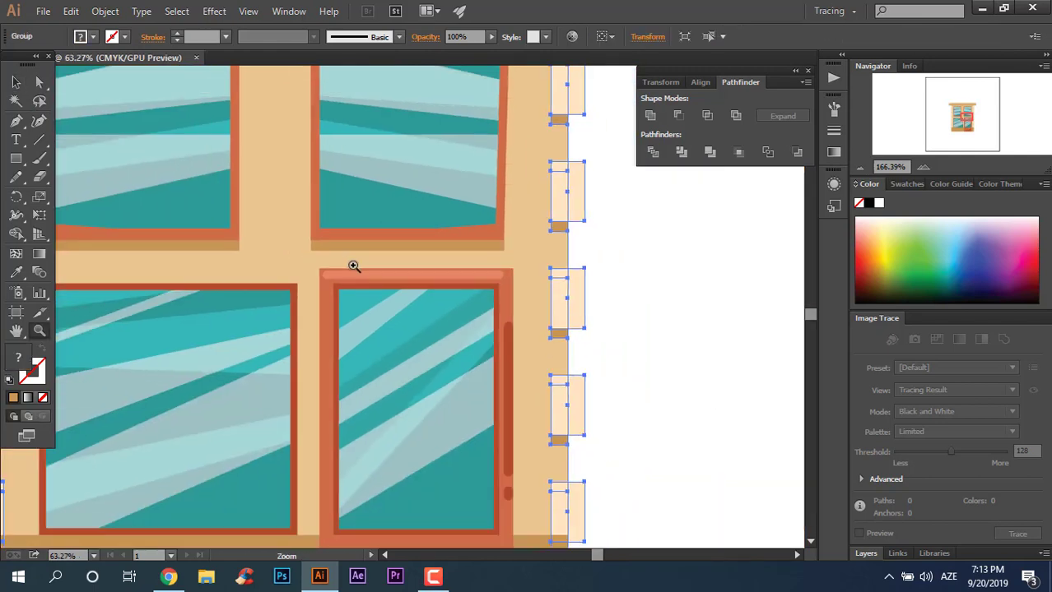
scroll(353, 265, "down", 3)
scroll(371, 402, "down", 2)
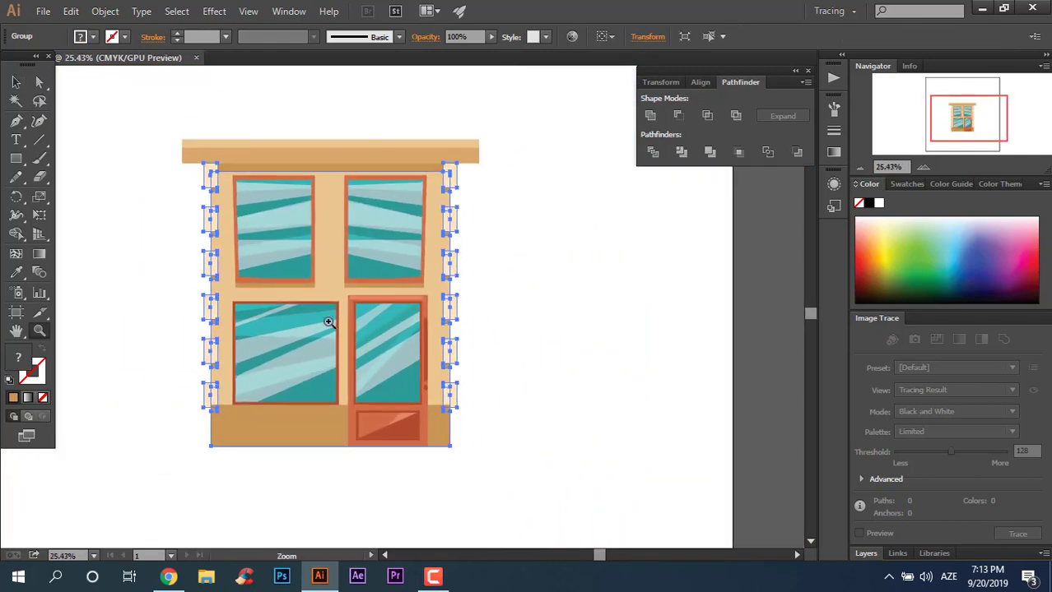
key("v")
key("ctrl+shift+a")
key("z")
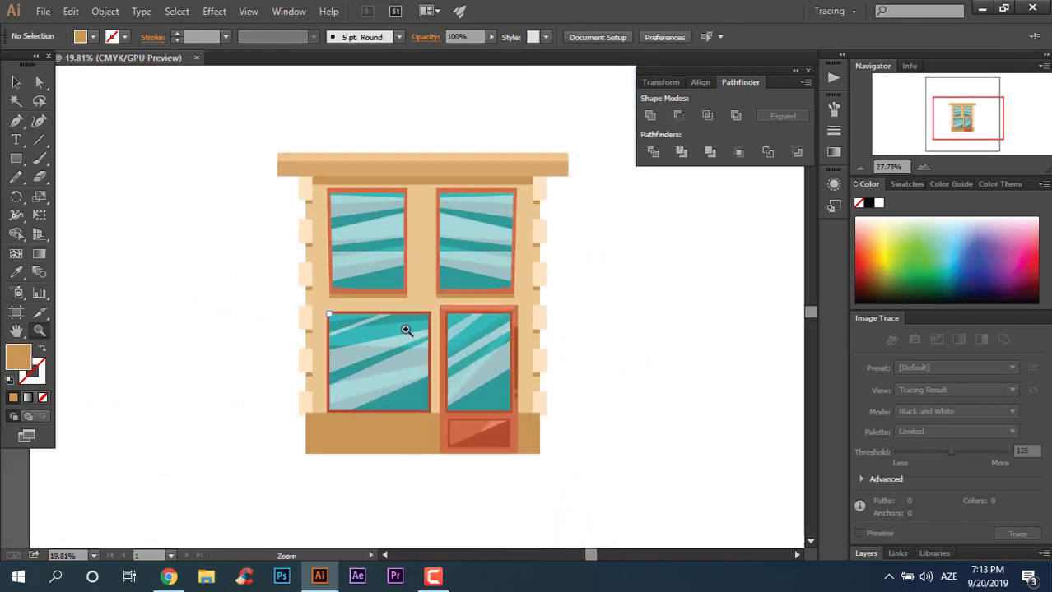
scroll(662, 424, "up", 2)
scroll(333, 500, "up", 1)
scroll(284, 369, "up", 3)
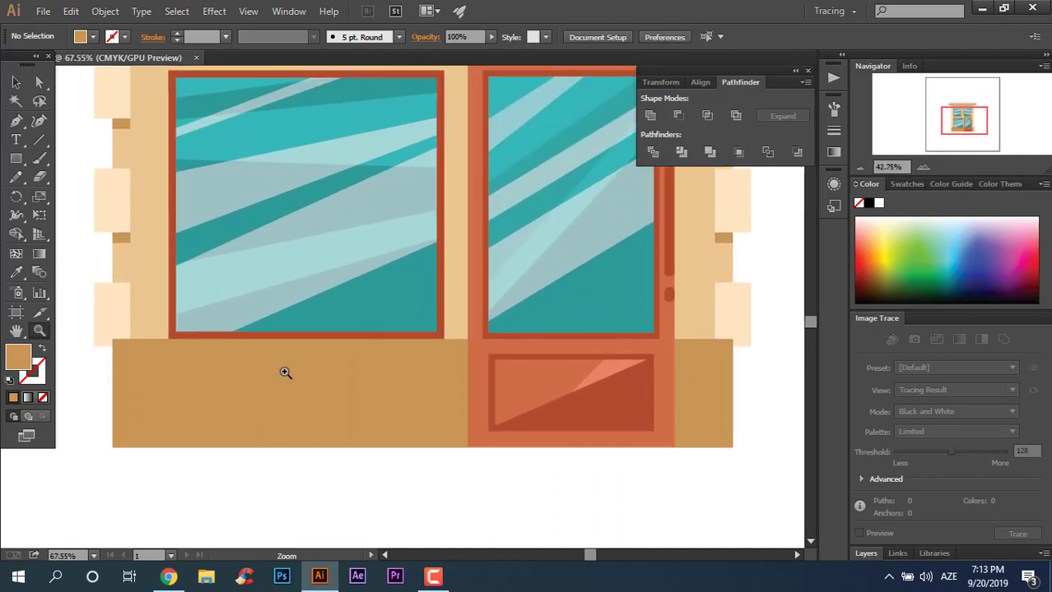
scroll(164, 351, "up", 3)
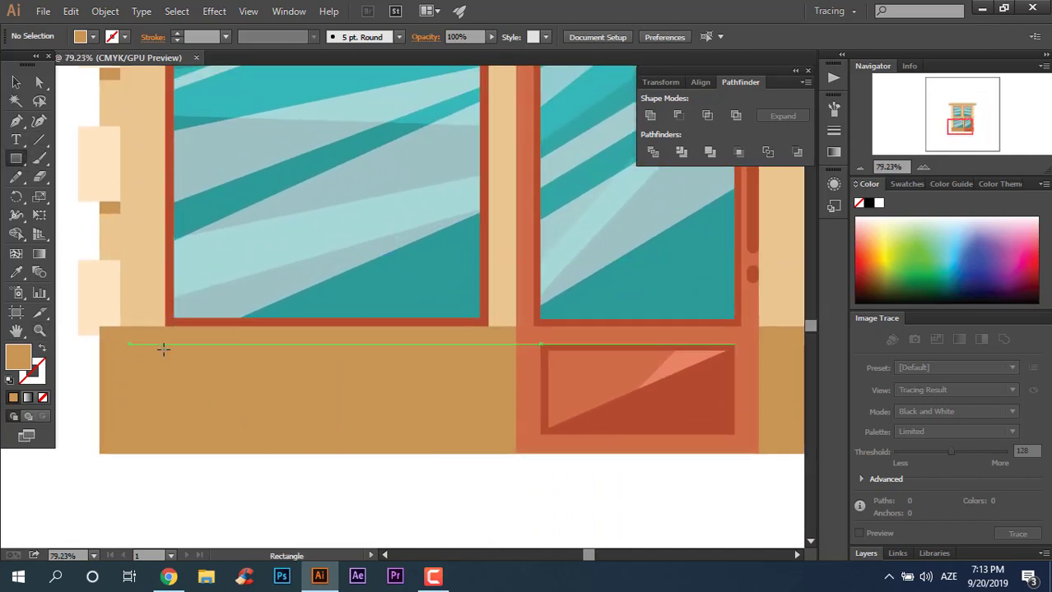
Step: Draw a small brick on the base band and fill it darker brown (B57A3A)
left_click_drag(130, 345, 187, 370)
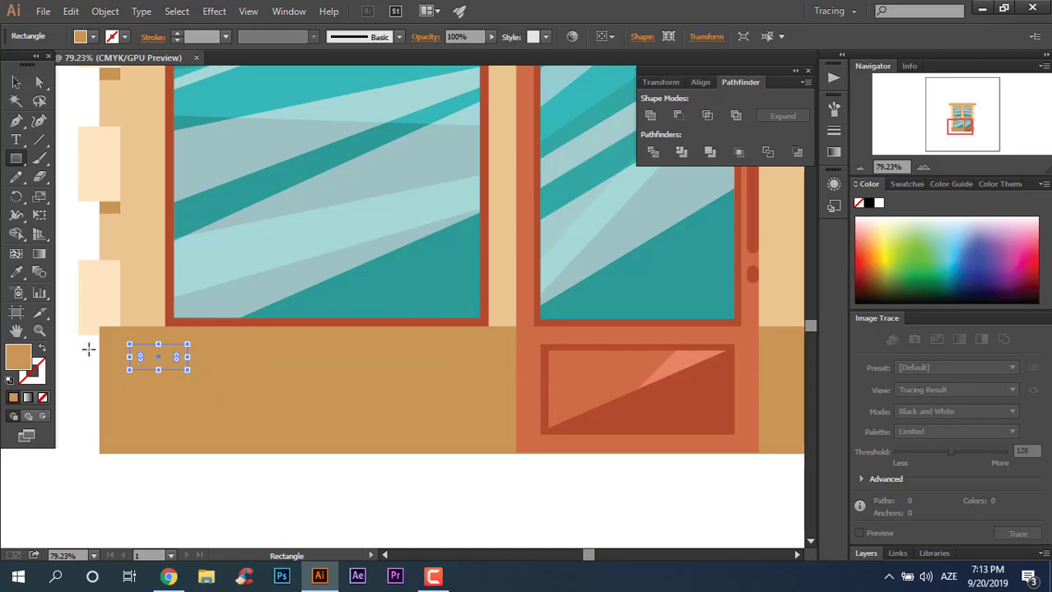
key("i")
left_click(270, 390)
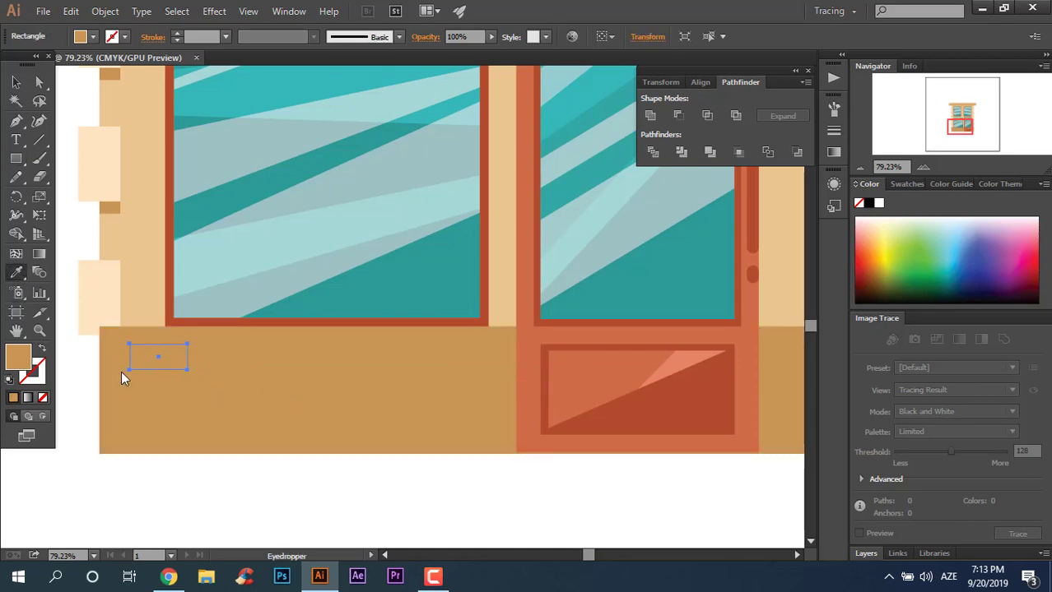
double_click(18, 355)
left_click(621, 281)
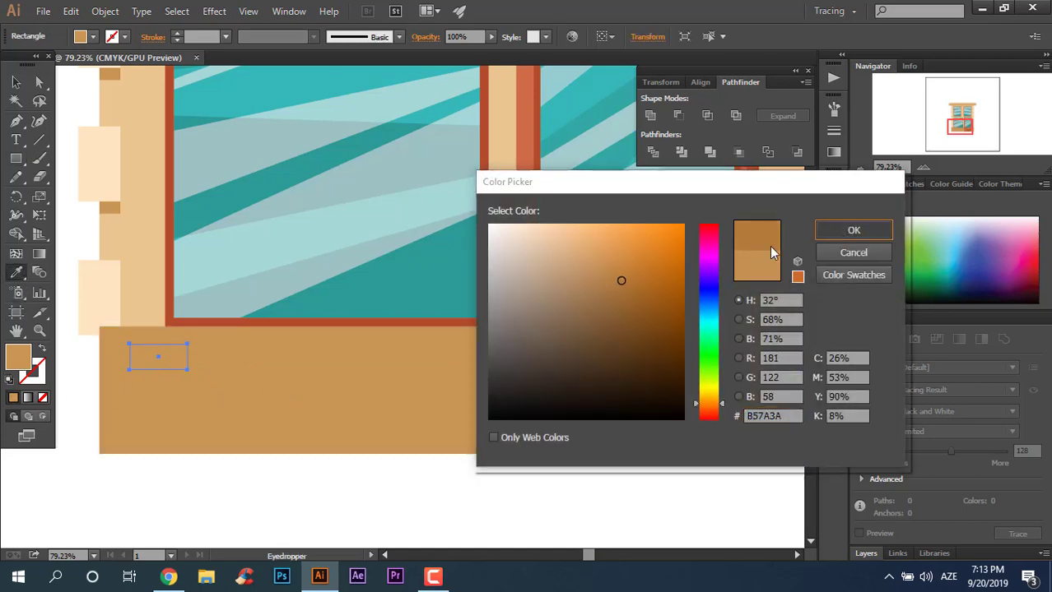
key("Return")
key("v")
Step: Alt-drag a copy of the brick to another spot on the band
mouse_move(165, 356)
left_mouse_down()
mouse_move(187, 372)
mouse_move(394, 395)
mouse_move(382, 433)
mouse_move(604, 392)
left_mouse_up()
scroll(395, 394, "down", 2)
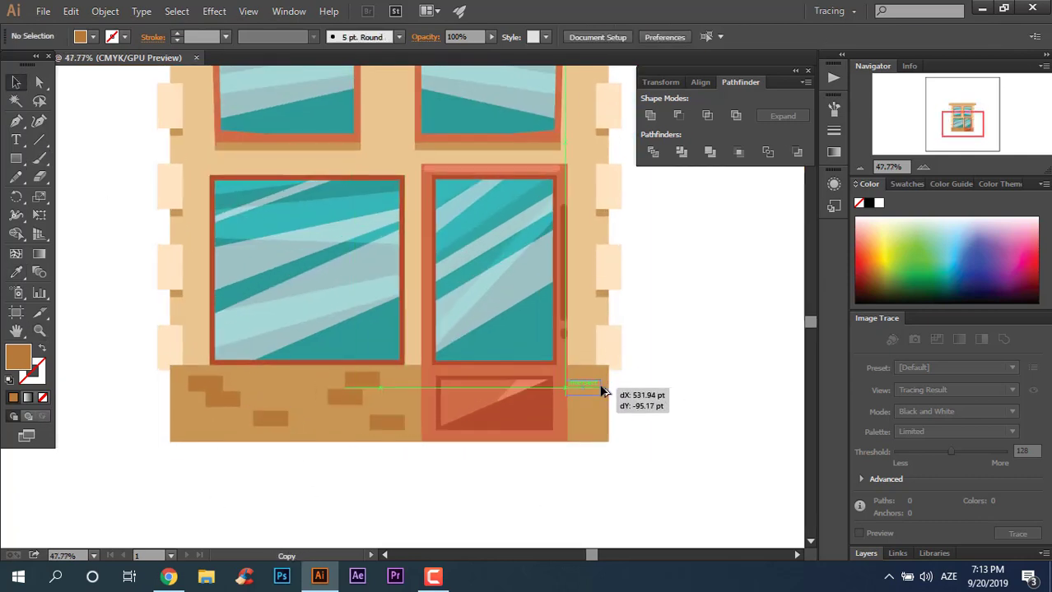
scroll(628, 498, "down", 2)
scroll(622, 488, "up", 1)
Step: Select the door and windows together, then clear the selection
left_click(440, 420)
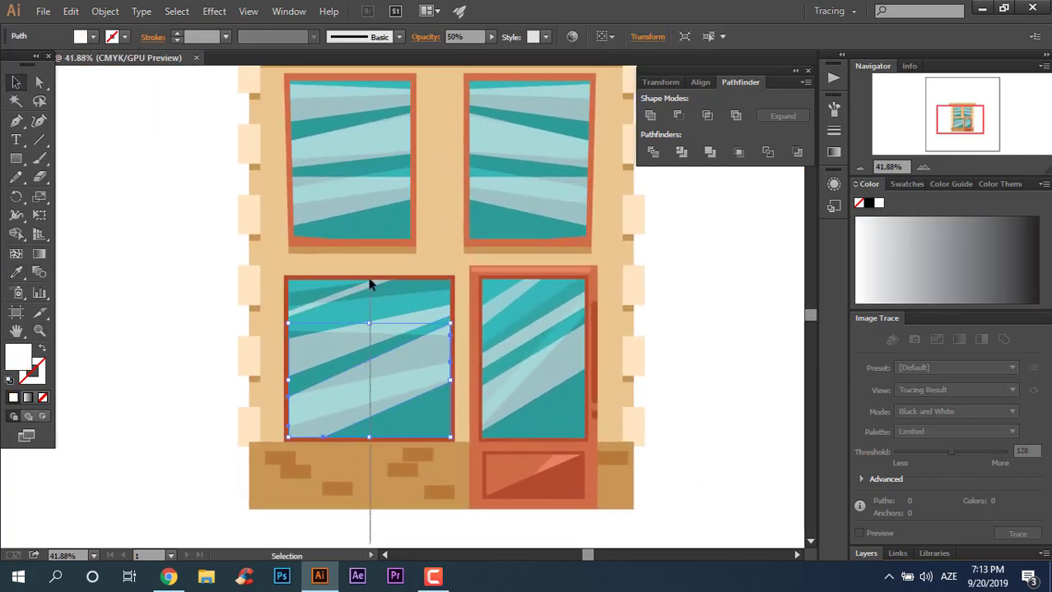
left_click_drag(537, 531, 498, 273)
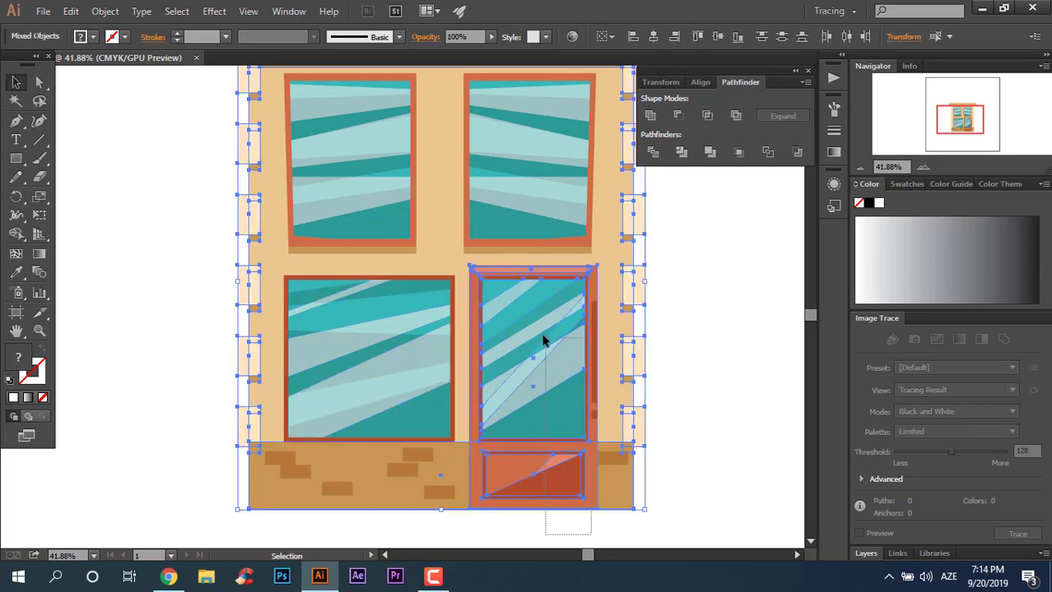
left_click(543, 341, "shift")
left_click(548, 274, "shift")
left_click(504, 239, "shift")
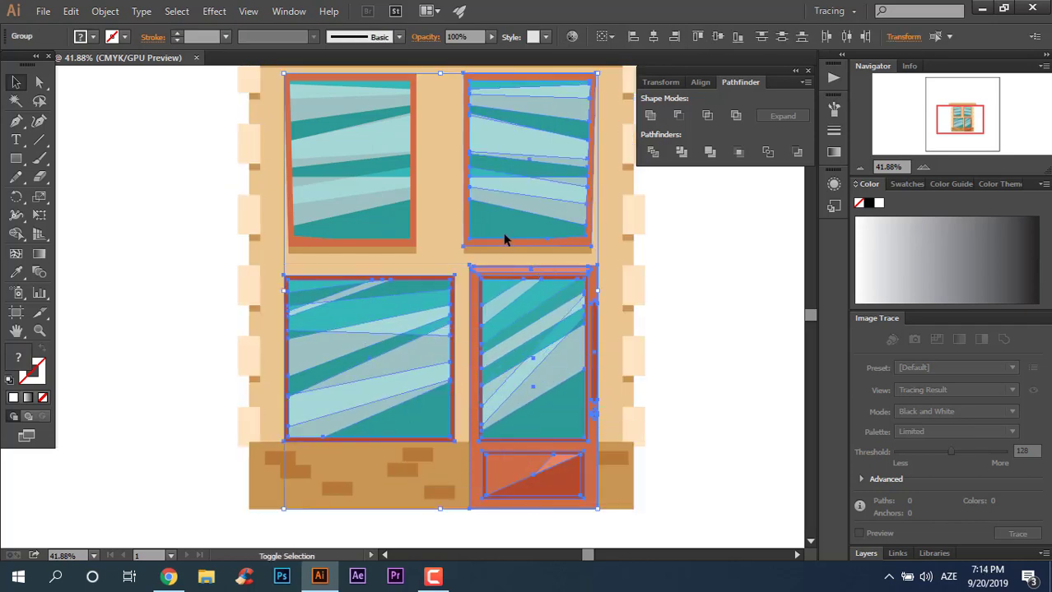
right_click(388, 207)
key("ctrl+shift+a")
scroll(564, 234, "down", 1)
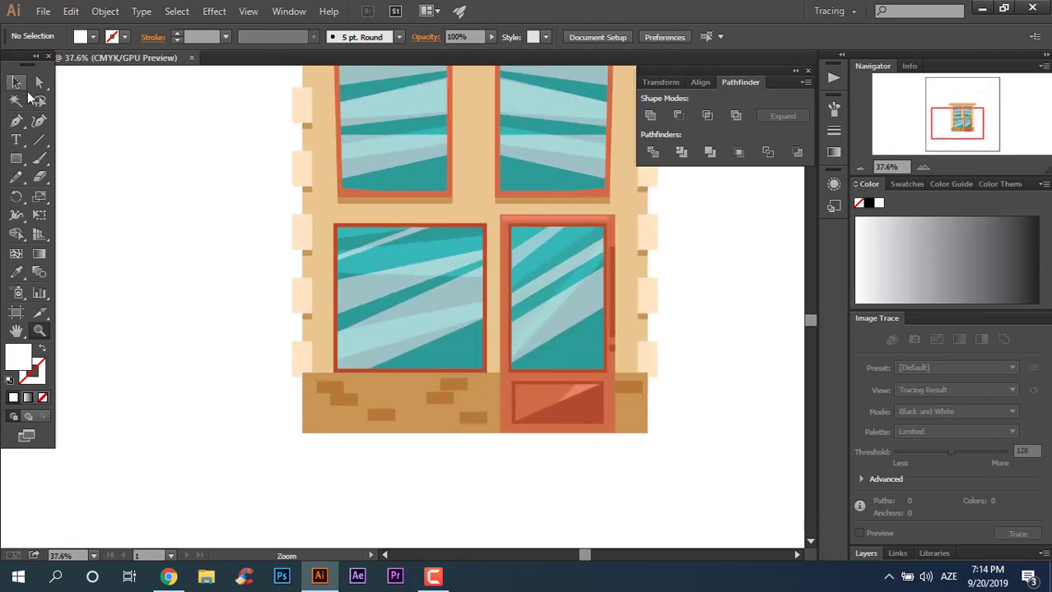
Step: Copy tan bricks onto the upper wall beside the lower-left window and collapse the Pathfinder panel
mouse_move(307, 317)
left_mouse_down()
mouse_move(341, 320)
mouse_move(480, 204)
left_mouse_up()
scroll(480, 204, "up", 1)
mouse_move(481, 260)
left_mouse_down()
mouse_move(463, 191)
mouse_move(488, 133)
mouse_move(458, 107)
left_mouse_up()
left_click_drag(458, 107, 609, 174)
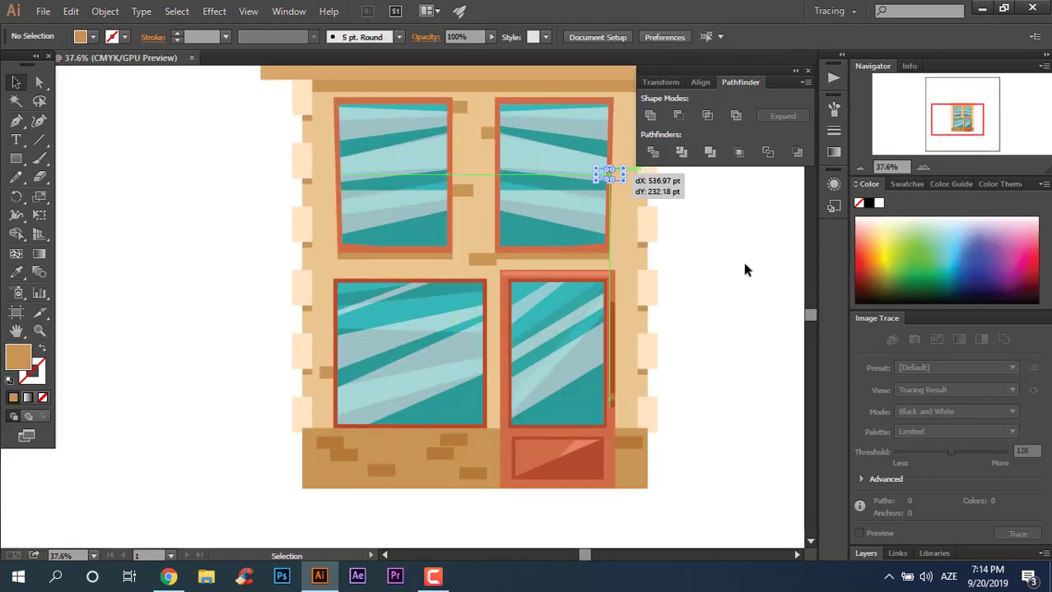
scroll(745, 270, "up", 1)
left_click(794, 71)
scroll(726, 305, "down", 1)
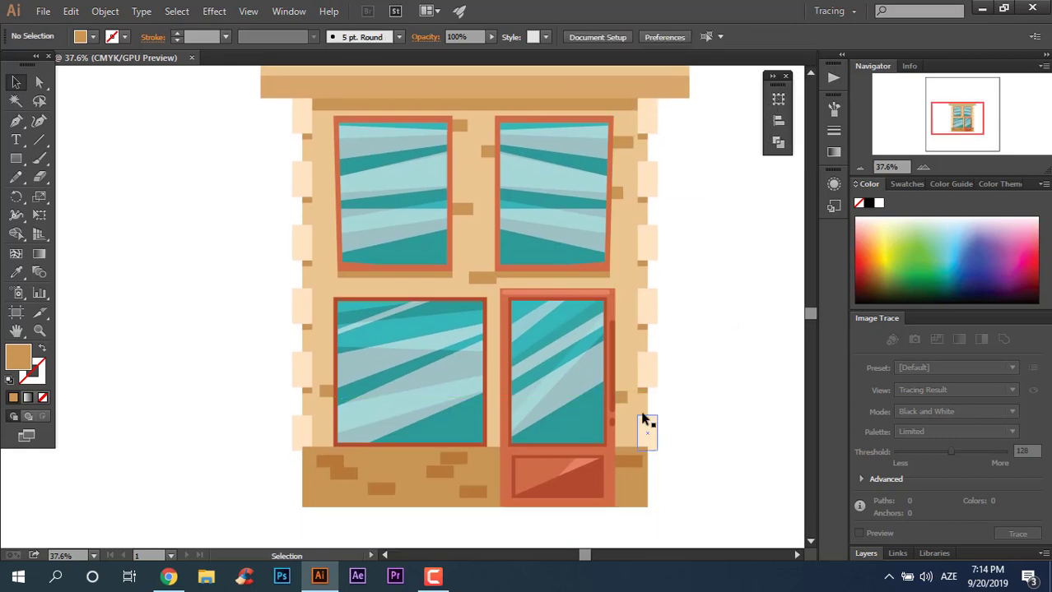
scroll(511, 265, "down", 2)
Step: Draw a small light peach brick and copy it to another spot
key("z")
scroll(218, 219, "up", 2)
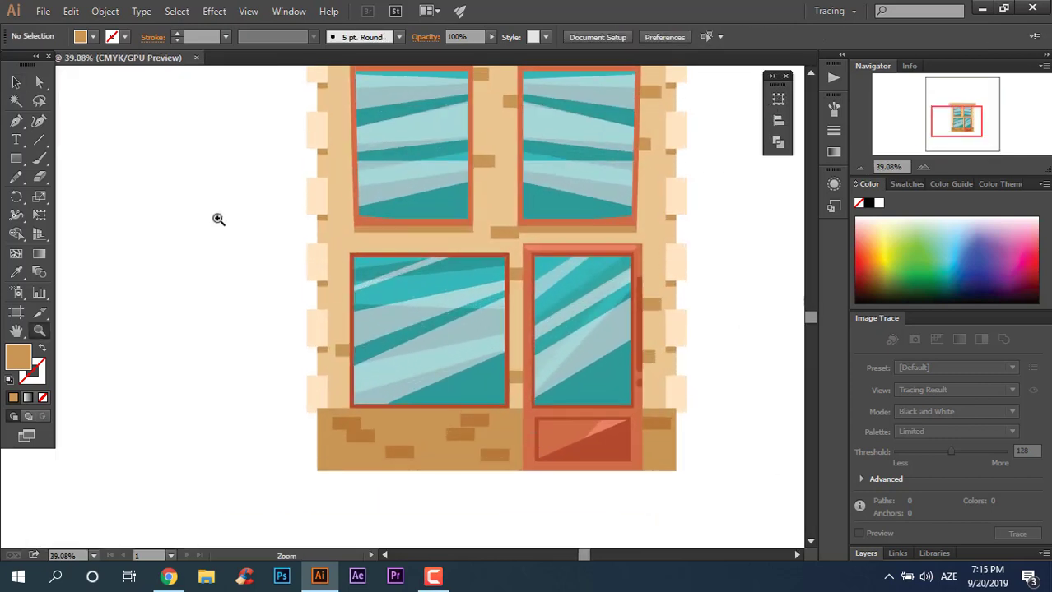
key("m")
scroll(406, 314, "up", 1)
key("i")
left_click(316, 235)
mouse_move(396, 278)
left_mouse_down()
mouse_move(426, 290)
mouse_move(352, 127)
mouse_move(499, 167)
mouse_move(480, 233)
mouse_move(642, 231)
left_mouse_up()
key("v")
mouse_move(642, 235)
left_mouse_down()
mouse_move(645, 306)
mouse_move(523, 364)
left_mouse_up()
Step: Copy peach bricks onto the roof's right end and the lower wall
key("ctrl+a")
key("ctrl+shift+a")
key("z")
scroll(475, 324, "down", 1)
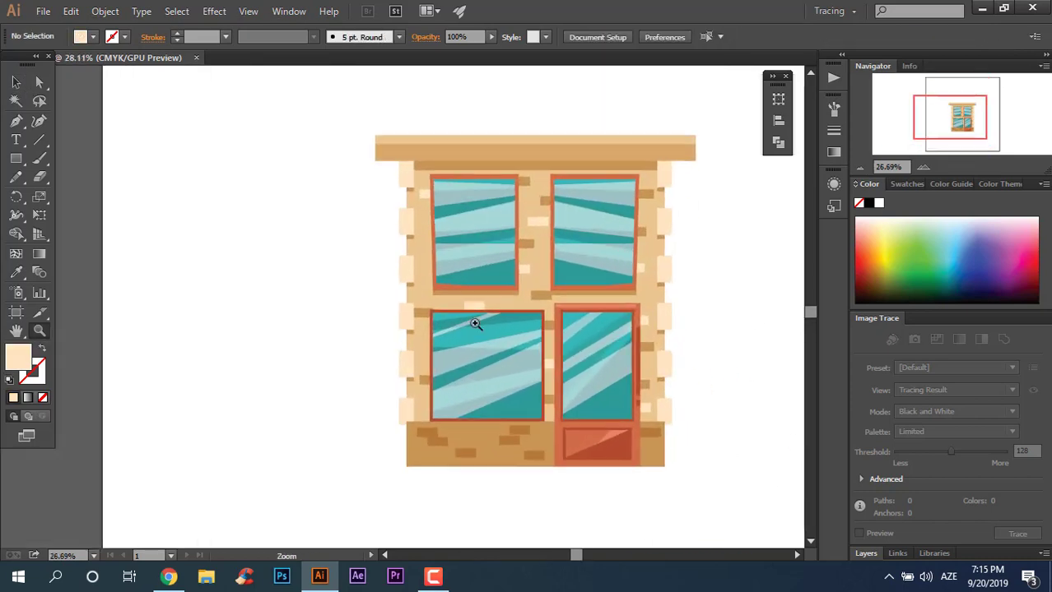
key("v")
left_click_drag(474, 306, 681, 143)
left_click(727, 237)
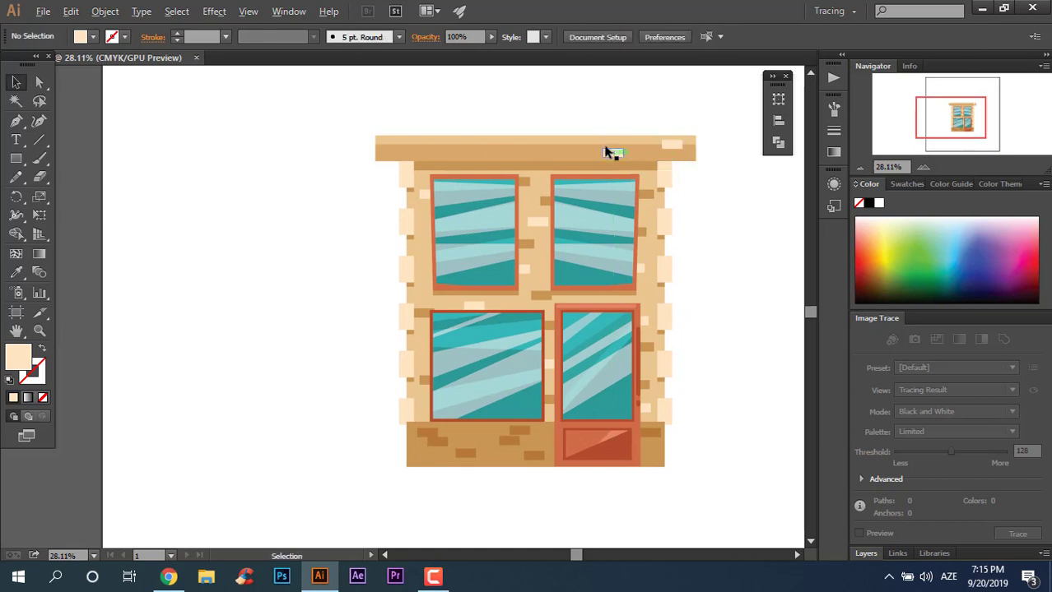
scroll(683, 213, "up", 1)
scroll(500, 229, "down", 2)
left_click(510, 382)
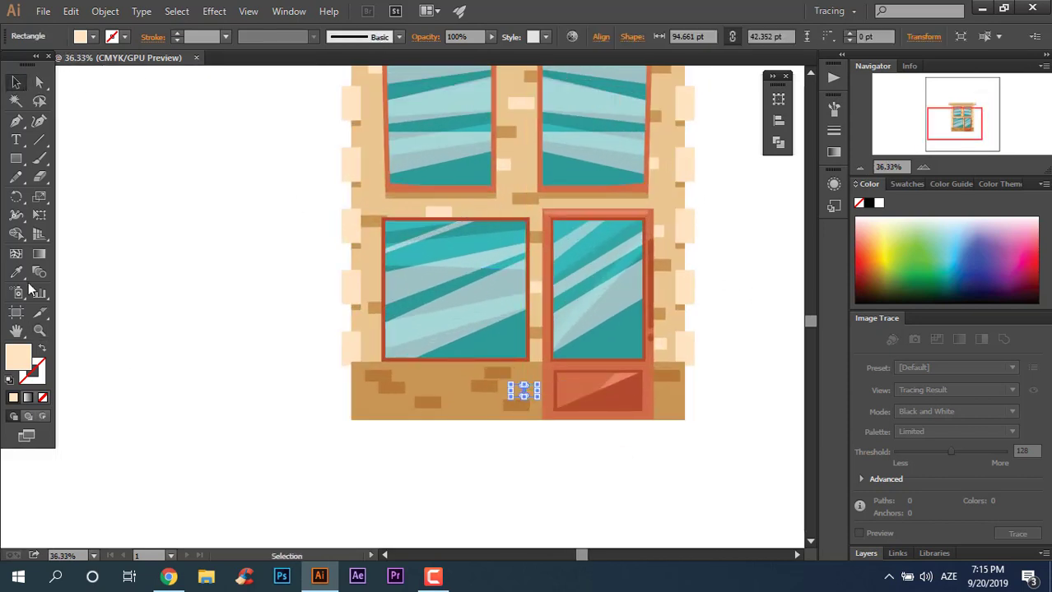
left_click(541, 462)
mouse_move(521, 383)
left_mouse_down()
mouse_move(466, 401)
mouse_move(670, 402)
left_mouse_up()
Step: Draw a tiny circle on the wall filled with tan sampled from the bricks
left_click(745, 437)
scroll(399, 459, "down", 2)
scroll(672, 500, "up", 2)
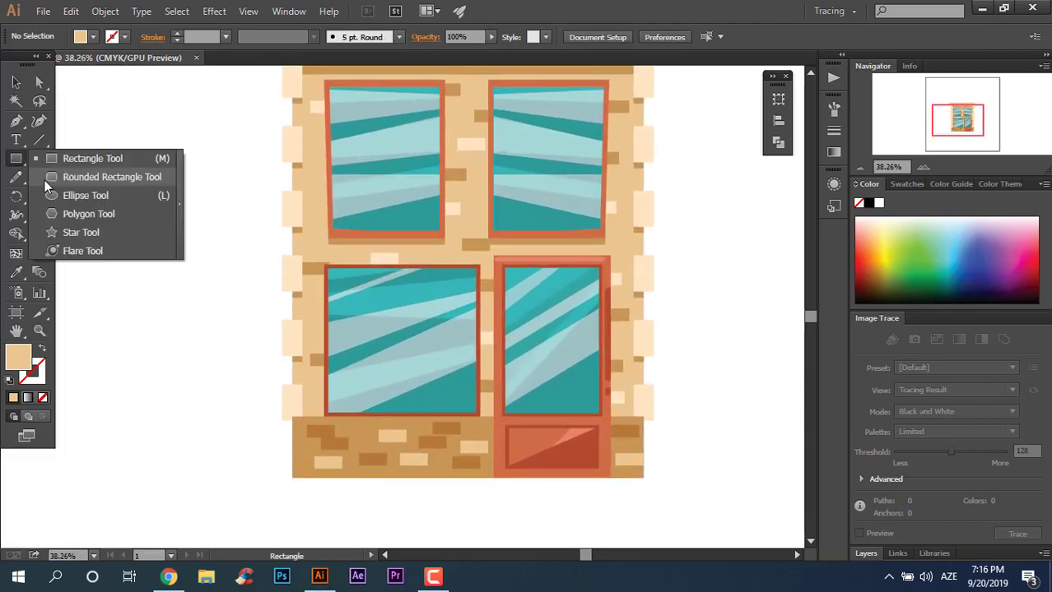
left_click_drag(16, 158, 49, 192)
mouse_move(315, 213)
left_mouse_down()
mouse_move(430, 240)
mouse_move(603, 107)
mouse_move(615, 287)
left_mouse_up()
scroll(247, 191, "up", 2)
key("i")
left_click(416, 253)
key("v")
Step: Copy the dot onto the lower-left bricks and recolour the bottom bricks
scroll(364, 223, "down", 3)
scroll(681, 347, "down", 1)
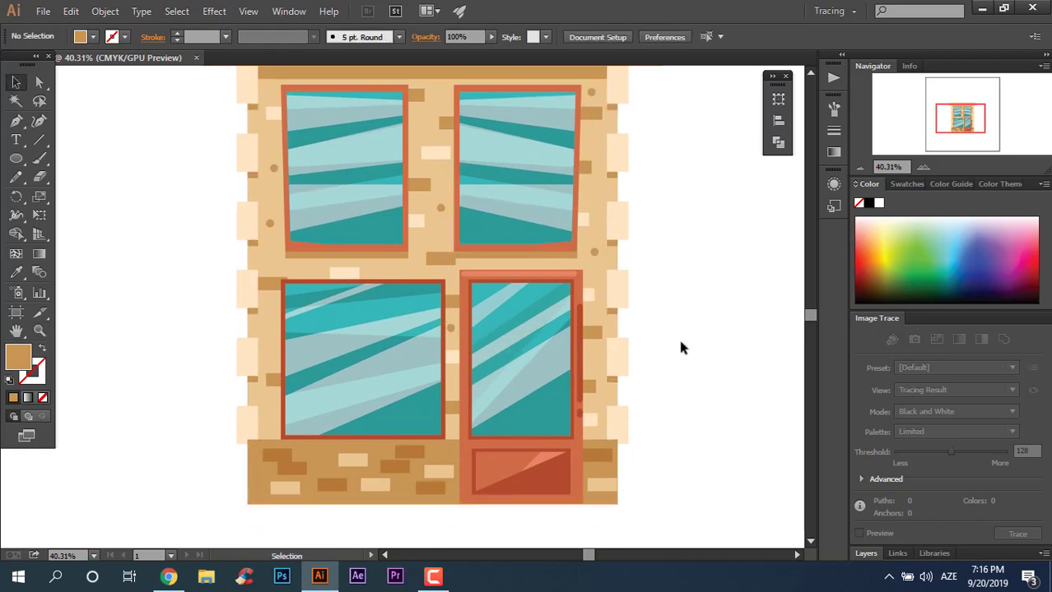
left_click_drag(601, 401, 270, 404)
scroll(146, 131, "down", 2)
scroll(363, 460, "up", 1)
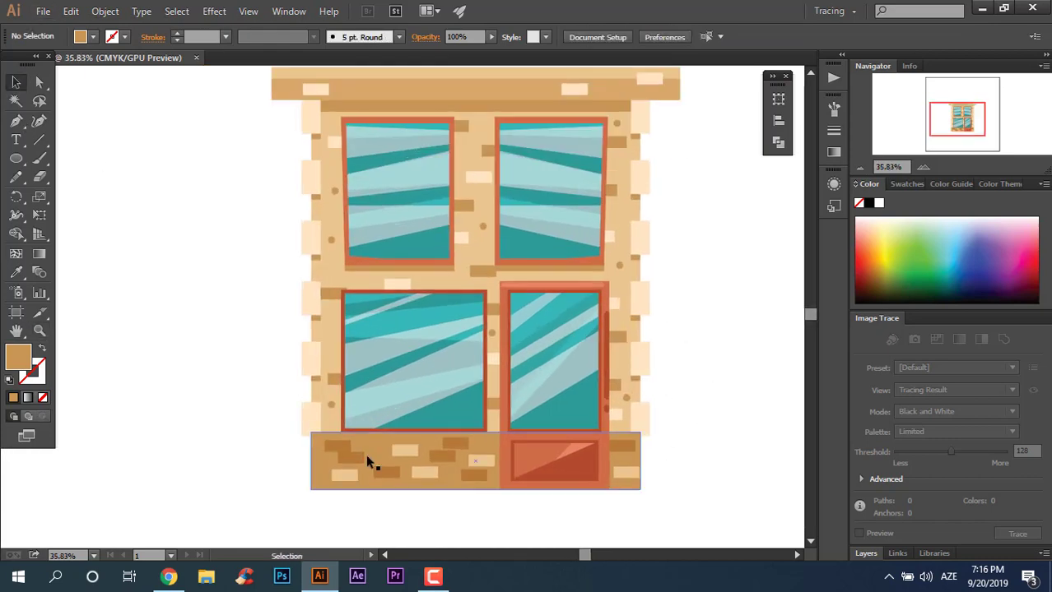
left_click(19, 277)
left_click(378, 458)
key("v")
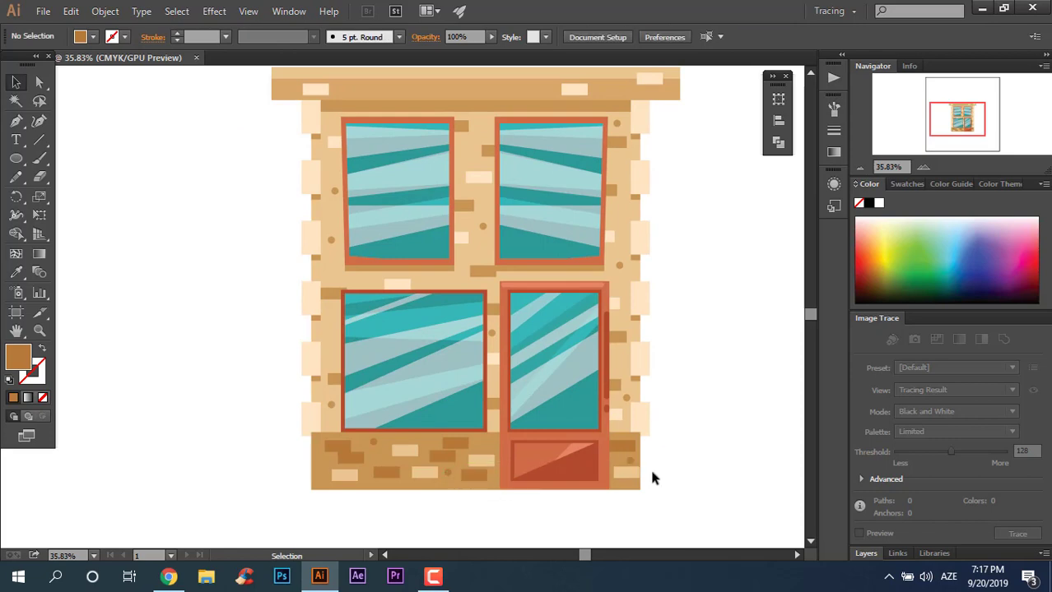
Step: Place another dot between the upper windows and zoom out to the whole facade
scroll(649, 477, "up", 1)
left_click_drag(641, 502, 481, 147)
key("z")
left_click(659, 392, "alt")
left_click(265, 308)
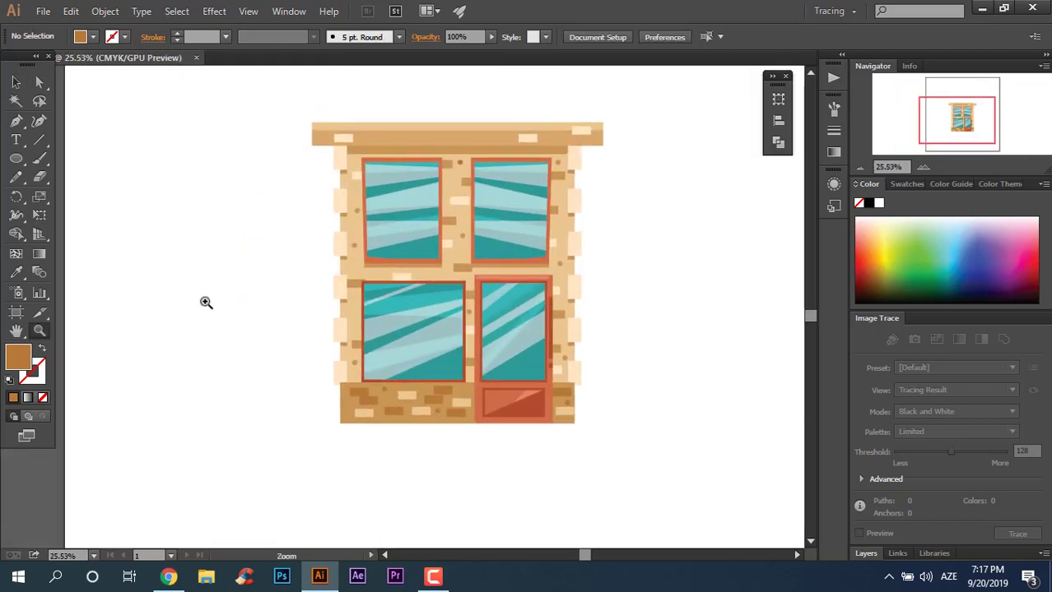
Step: Draw a thin bar left of the wall, fill it with the wall's tan, and shorten it
key("m")
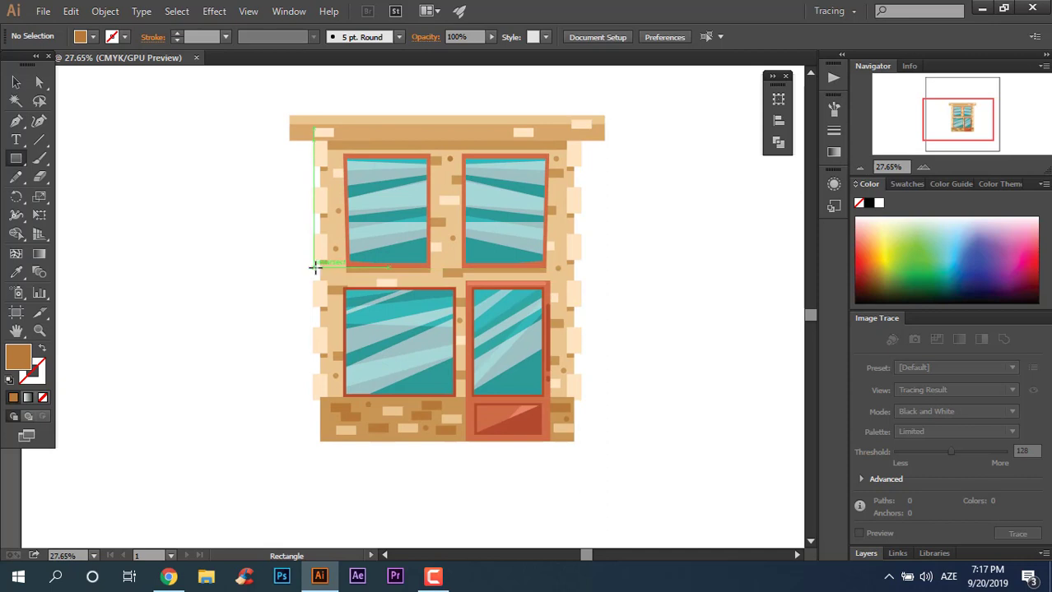
mouse_move(323, 266)
left_mouse_down()
mouse_move(206, 265)
mouse_move(233, 264)
left_mouse_up()
left_click(17, 83)
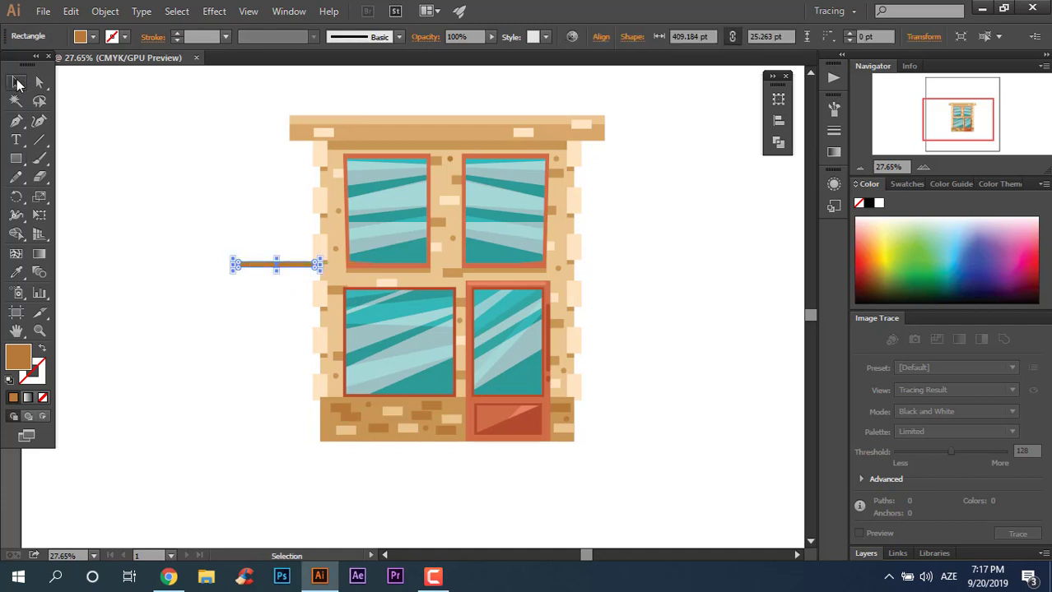
left_click(298, 311)
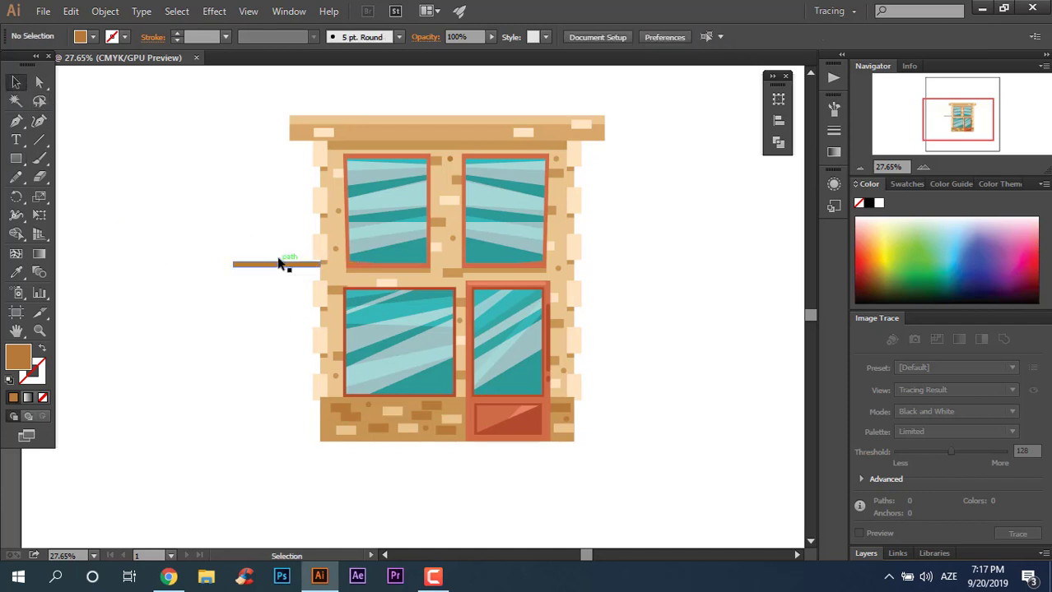
left_click(280, 264)
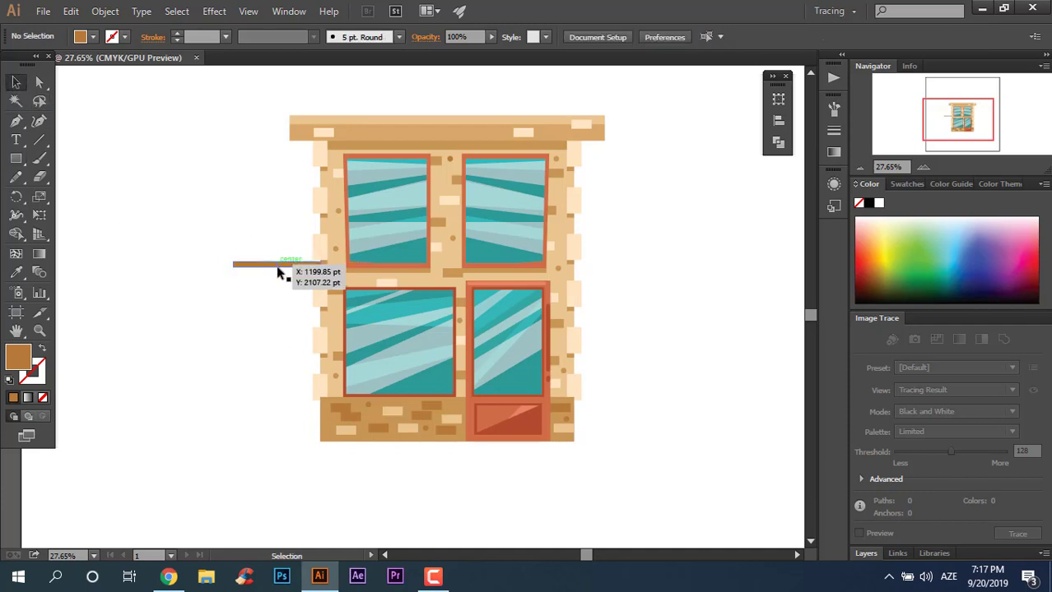
left_click(20, 273)
left_click(319, 294)
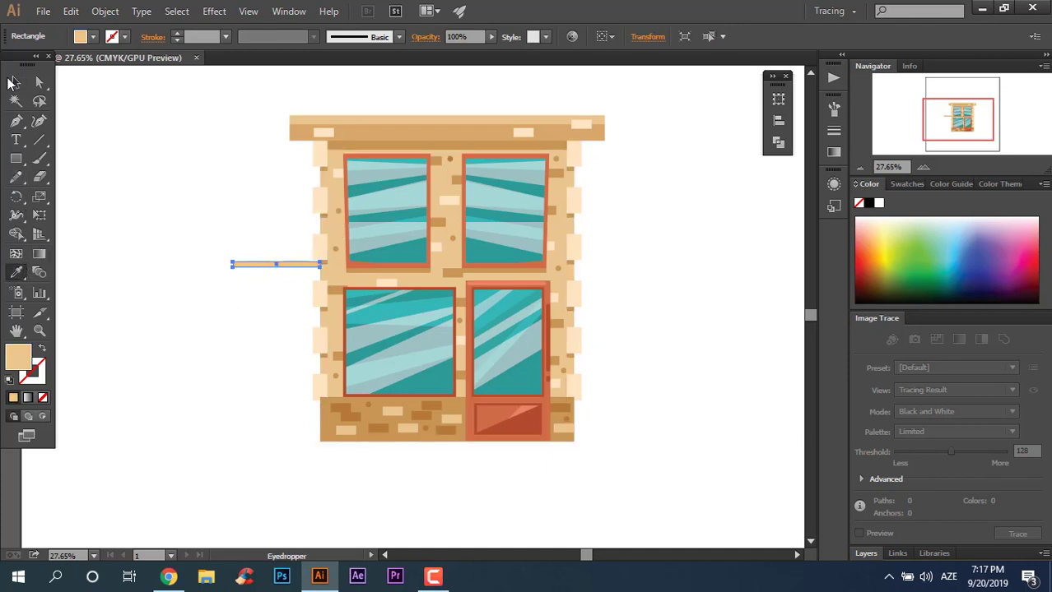
left_click(14, 82)
left_click(178, 192)
left_click(242, 265)
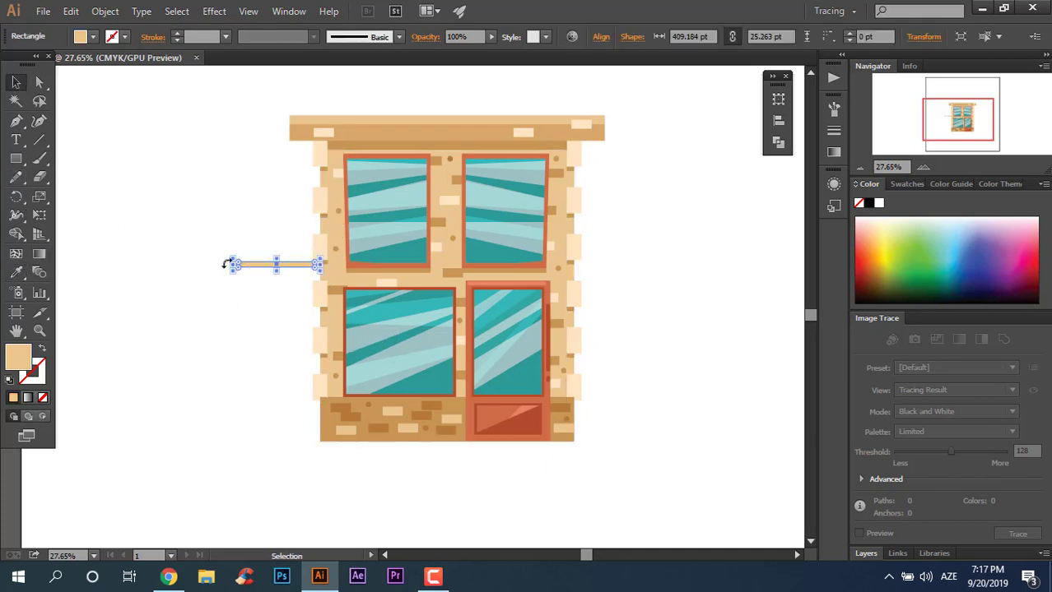
left_click_drag(241, 265, 238, 265)
left_click(284, 318)
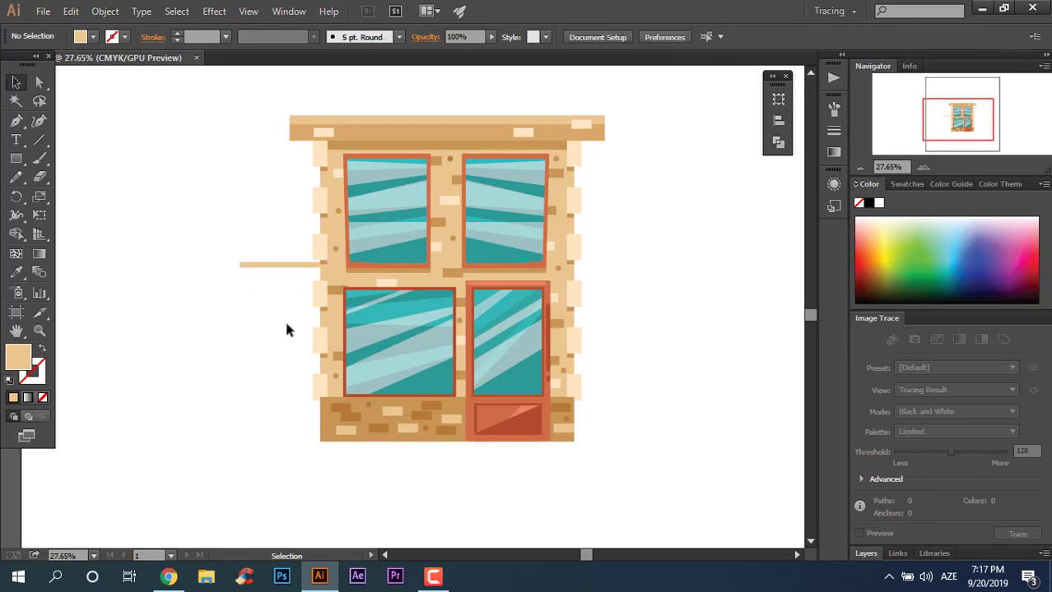
Step: Draw a thicker bar above the tan bar with the sill's red-brown fill
key("z")
left_click(247, 204)
left_click(19, 159)
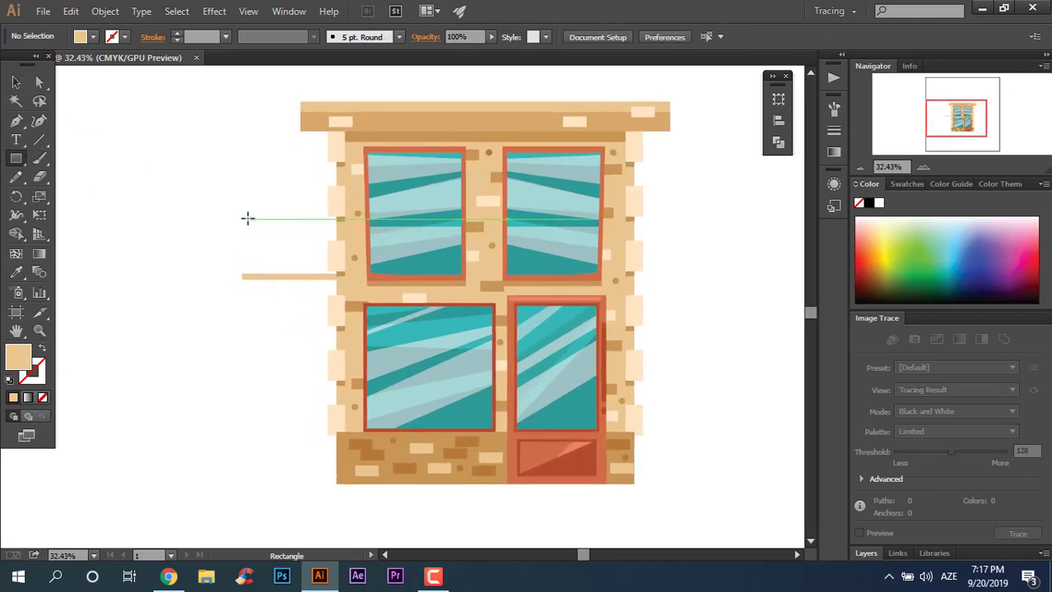
mouse_move(241, 216)
left_mouse_down()
mouse_move(348, 224)
mouse_move(325, 239)
left_mouse_up()
left_click(16, 272)
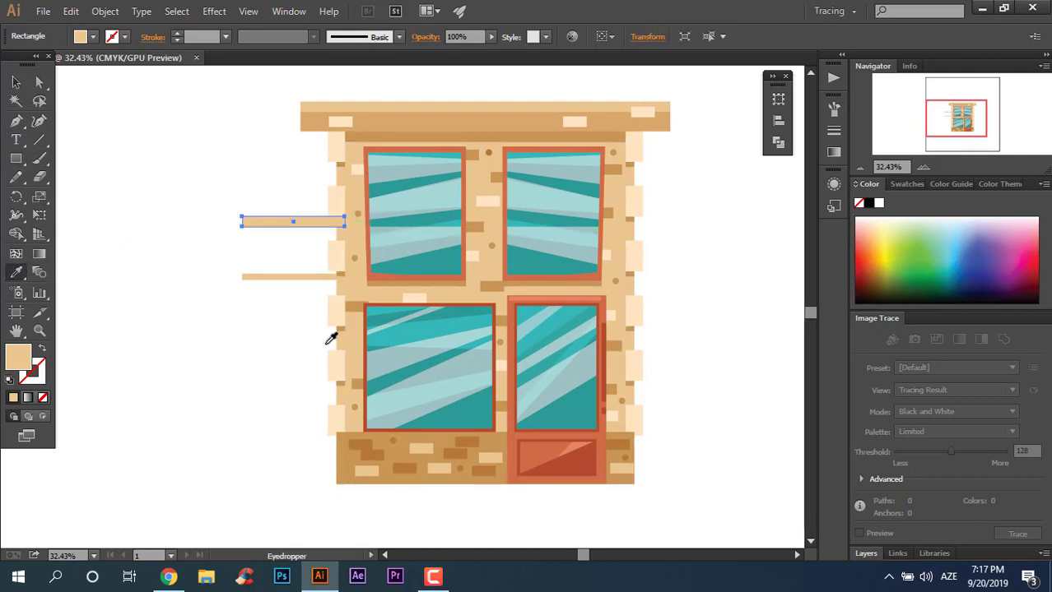
left_click(536, 445)
key("v")
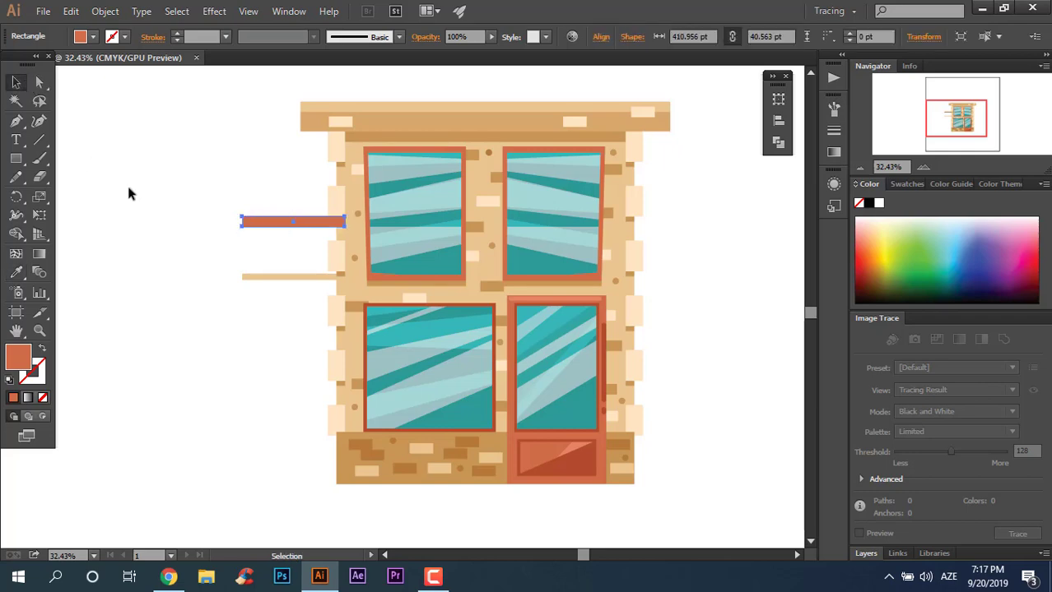
left_click(130, 193)
Step: Send the red-brown bar behind the brick wall
key("z")
left_click(261, 263)
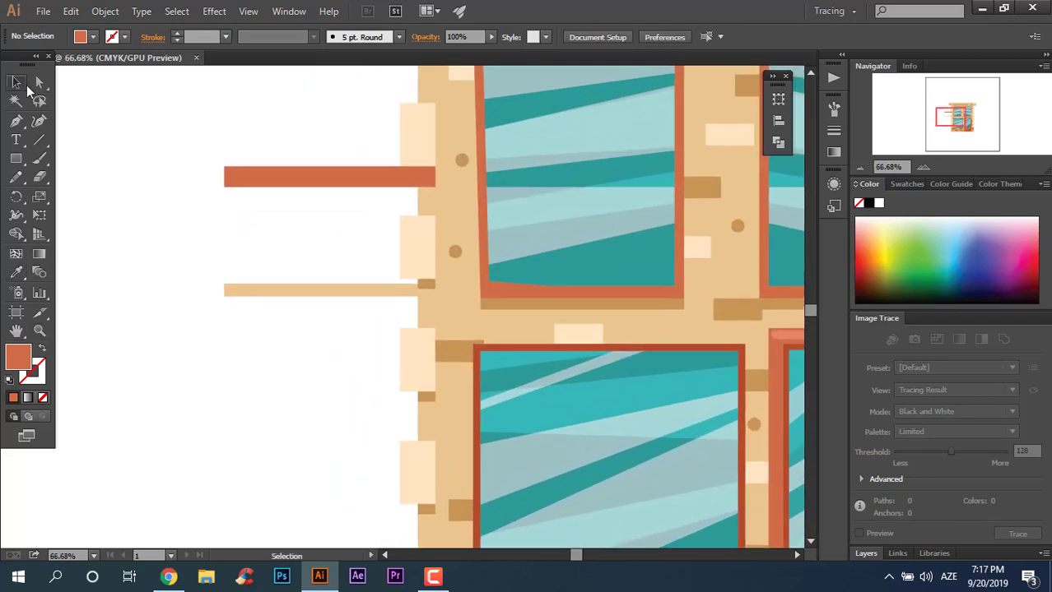
key("ctrl+bracketleft")
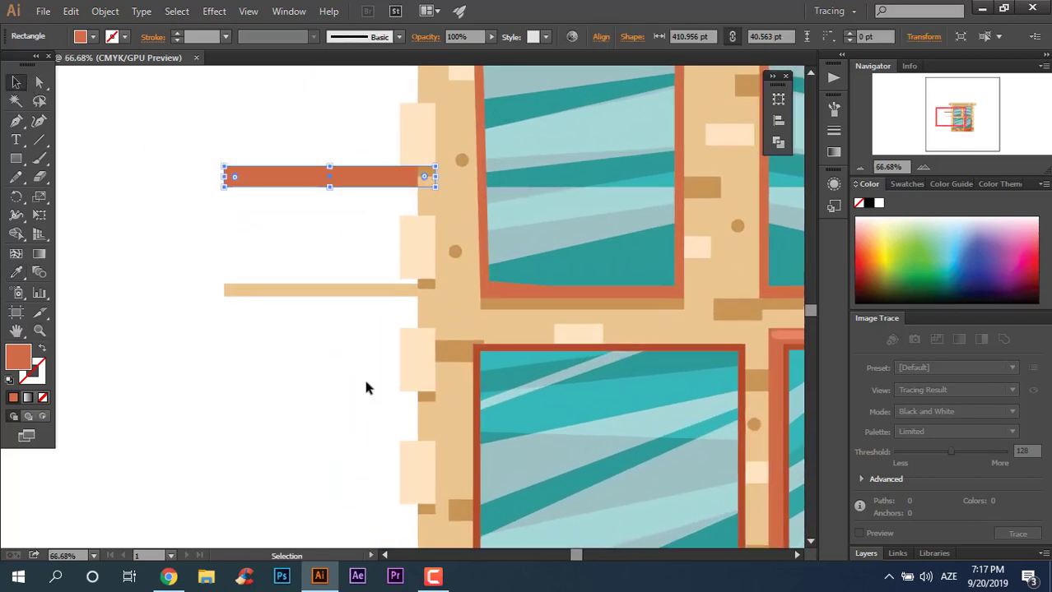
left_click(290, 269)
key("z")
scroll(291, 269, "up", 1)
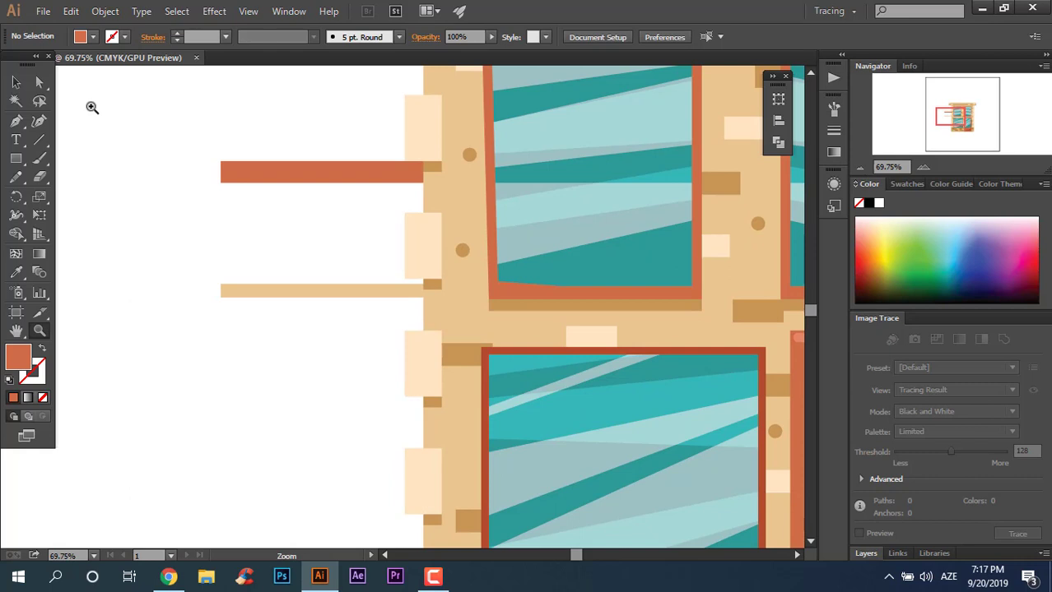
left_click(270, 175)
key("z")
left_click_drag(262, 235, 130, 259)
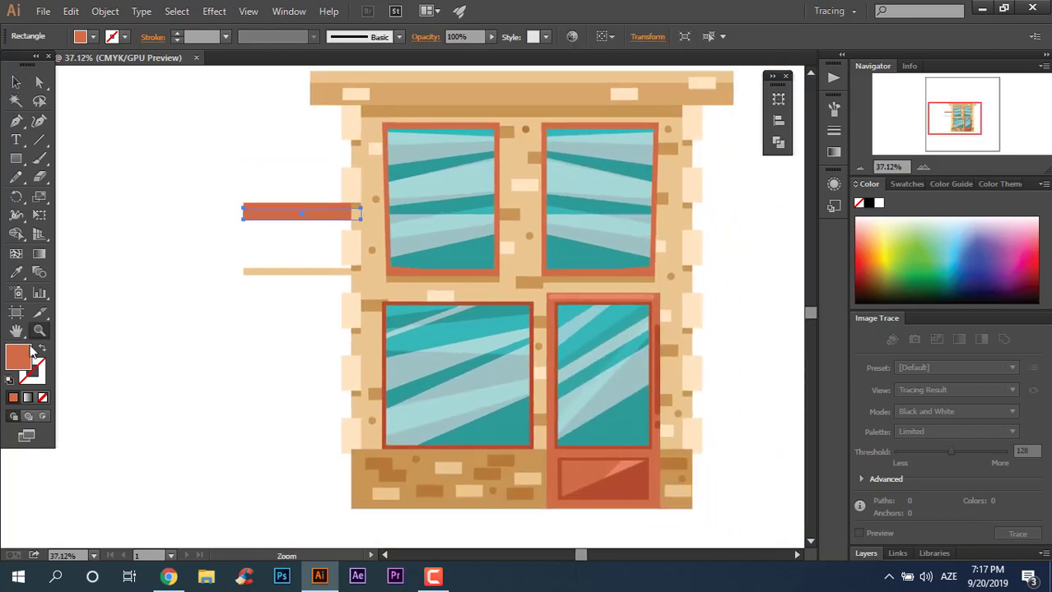
Step: Fill the bar with the door's darker red and Divide the overlapping bar shapes
left_click(559, 481)
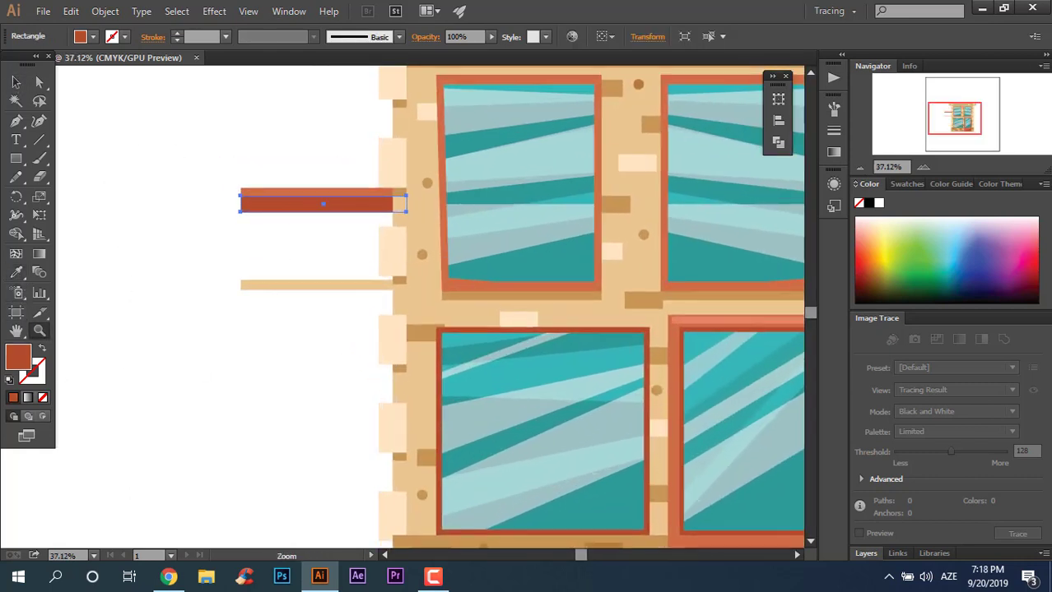
scroll(248, 232, "up", 3)
left_click(16, 83)
left_click(636, 163, "shift")
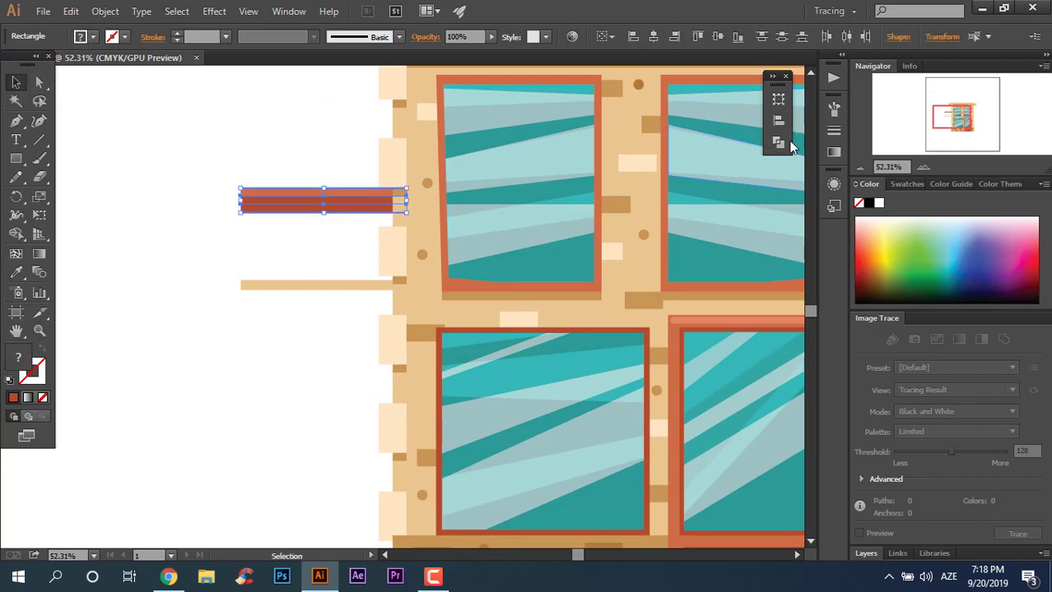
left_click(787, 145)
left_click(608, 159)
Step: Ungroup the divided bar pieces and select both together for grouping
right_click(339, 212)
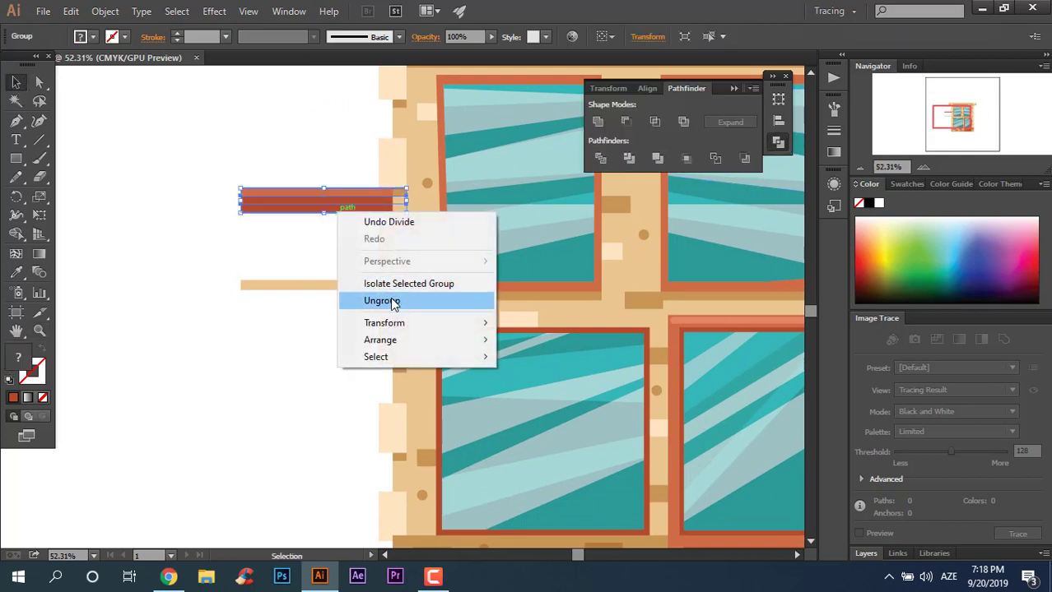
left_click(392, 301)
left_click(322, 293)
left_click(311, 213)
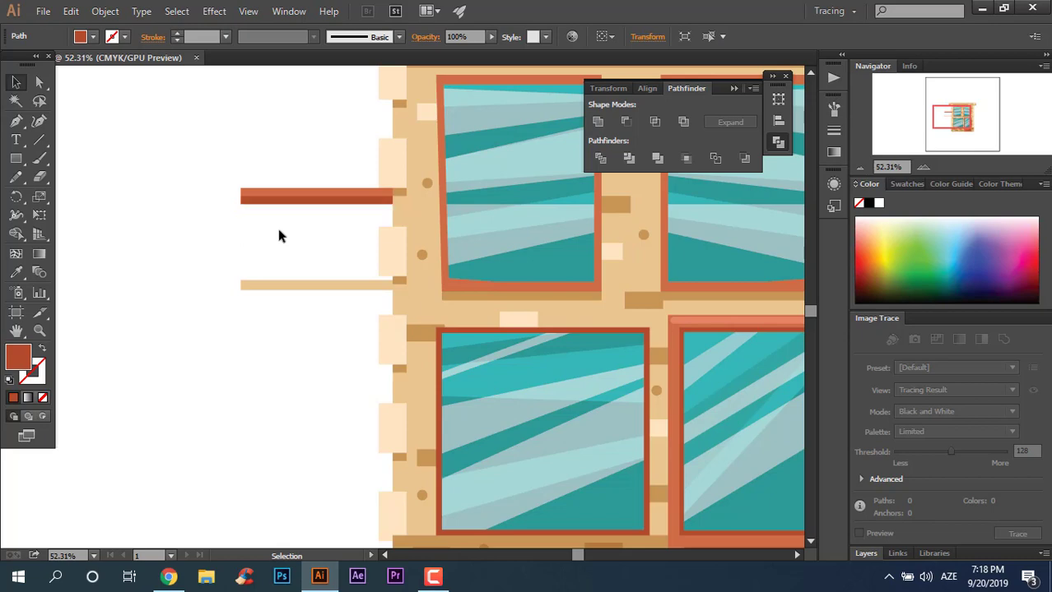
left_click_drag(278, 236, 239, 148)
right_click(289, 185)
Step: Group the bar pieces and zoom in on the railing area
left_click(332, 256)
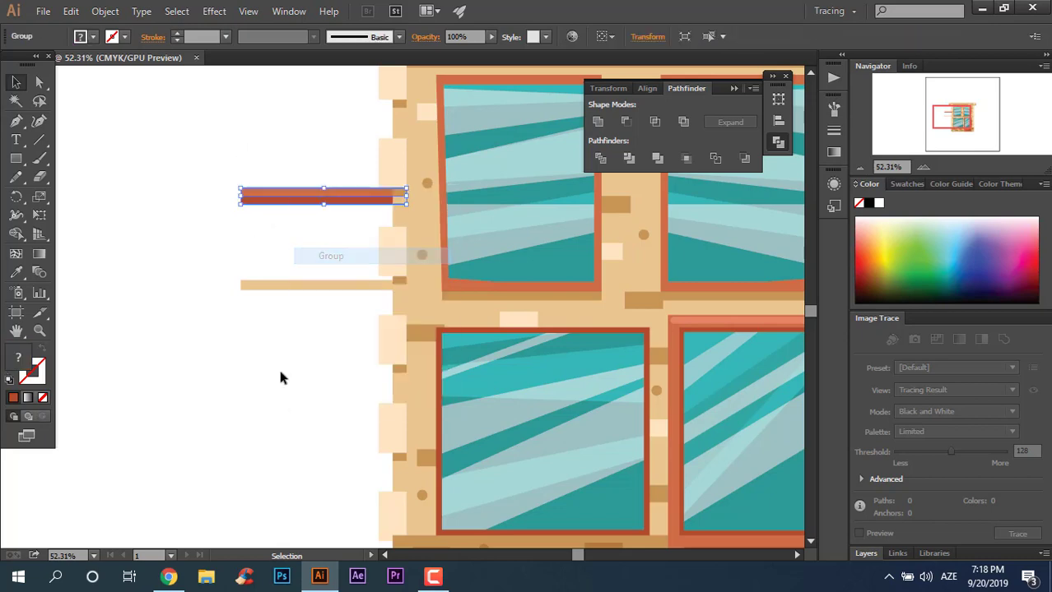
left_click(280, 377)
key("z")
scroll(264, 286, "down", 3)
scroll(296, 281, "up", 1)
scroll(292, 268, "up", 2)
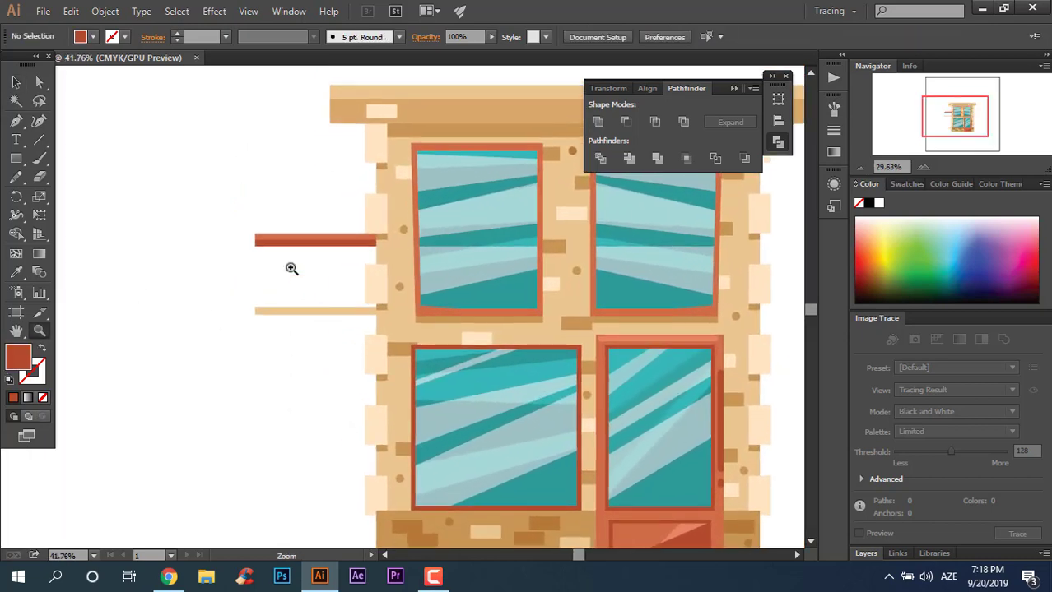
scroll(291, 269, "up", 1)
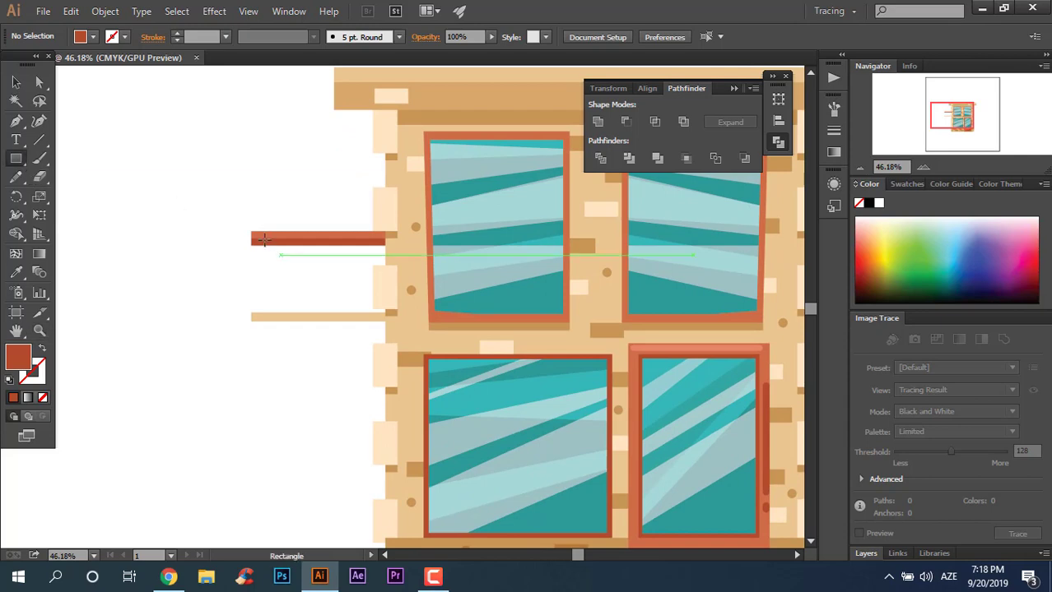
Step: Draw a vertical baluster between the two bars with a muted grey-blue fill
left_click_drag(264, 239, 265, 319)
double_click(20, 355)
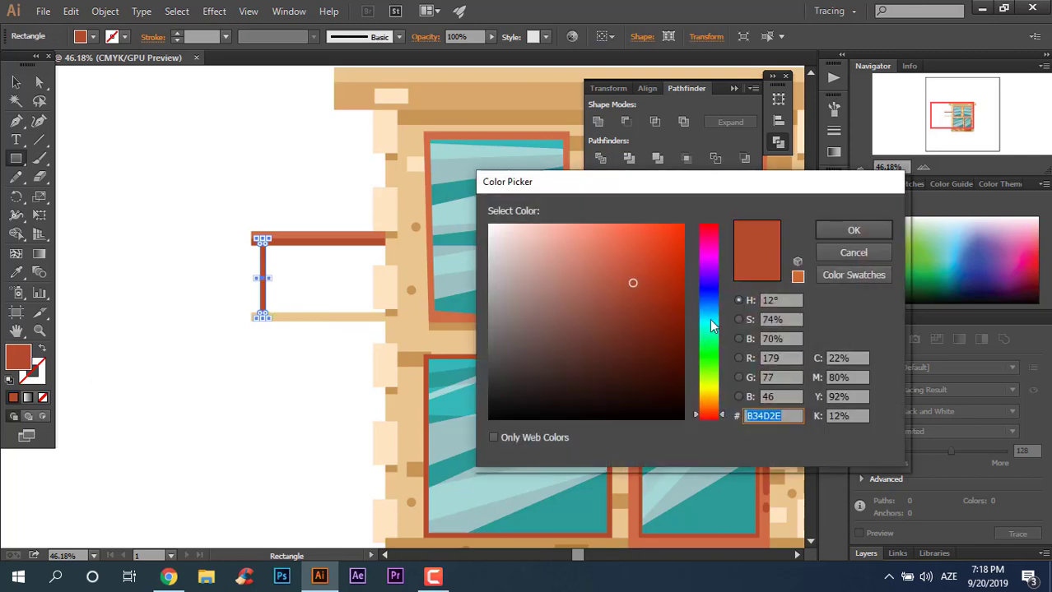
left_click(708, 302)
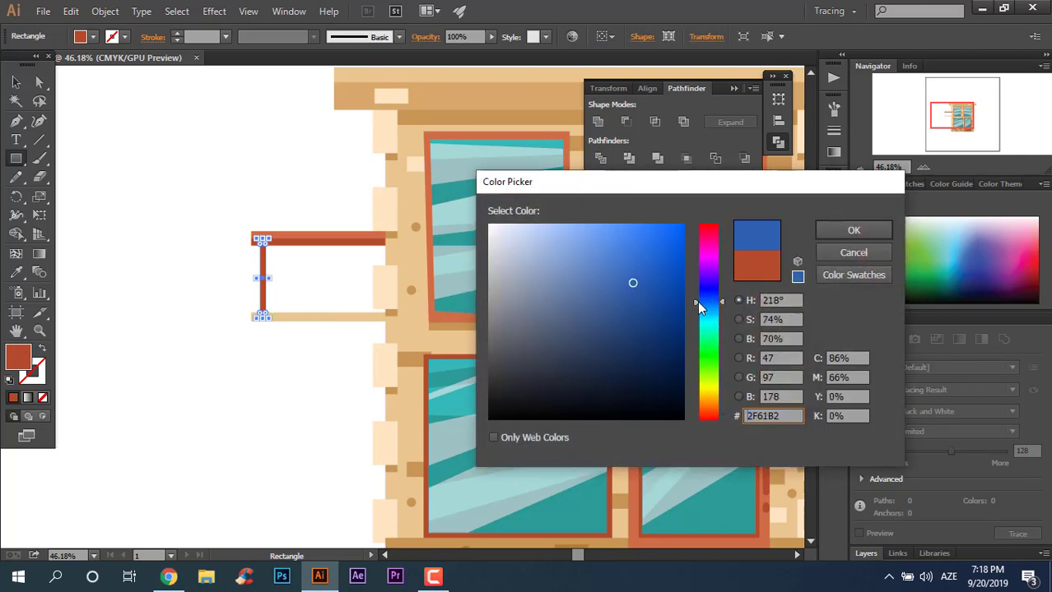
left_click(519, 286)
mouse_move(518, 285)
left_mouse_down()
mouse_move(529, 263)
mouse_move(538, 285)
left_mouse_up()
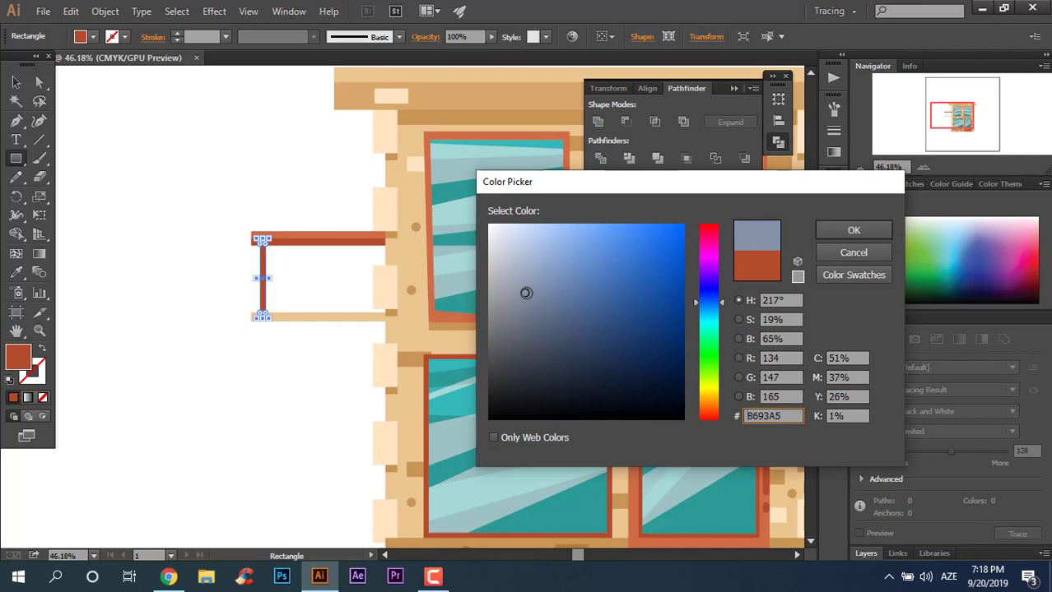
left_click(848, 230)
left_click(278, 398)
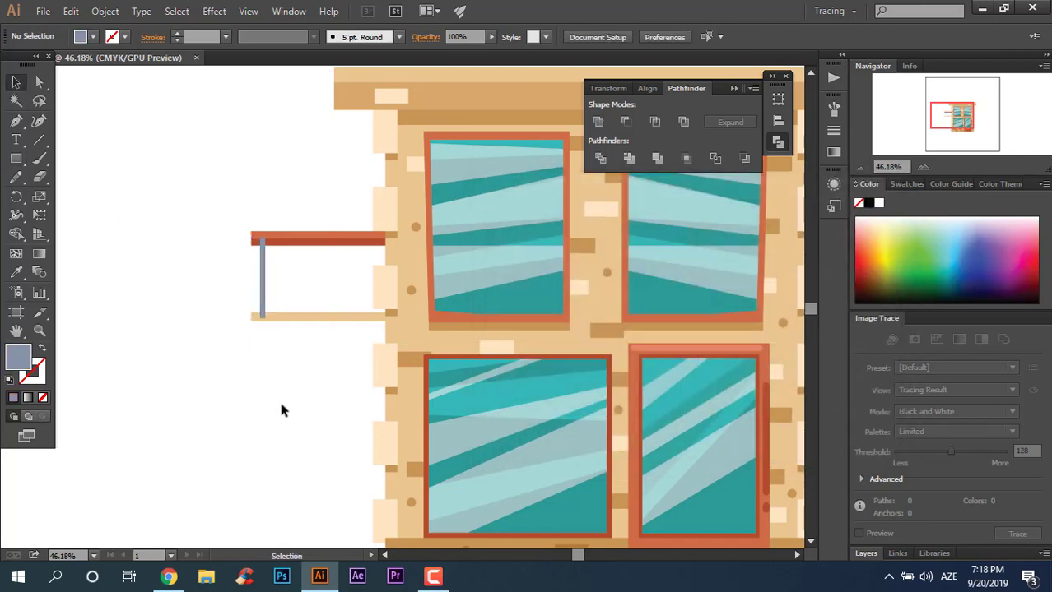
Step: Add an overlapping baluster piece further down filled with a darker blue-grey
key("z")
left_click(348, 418)
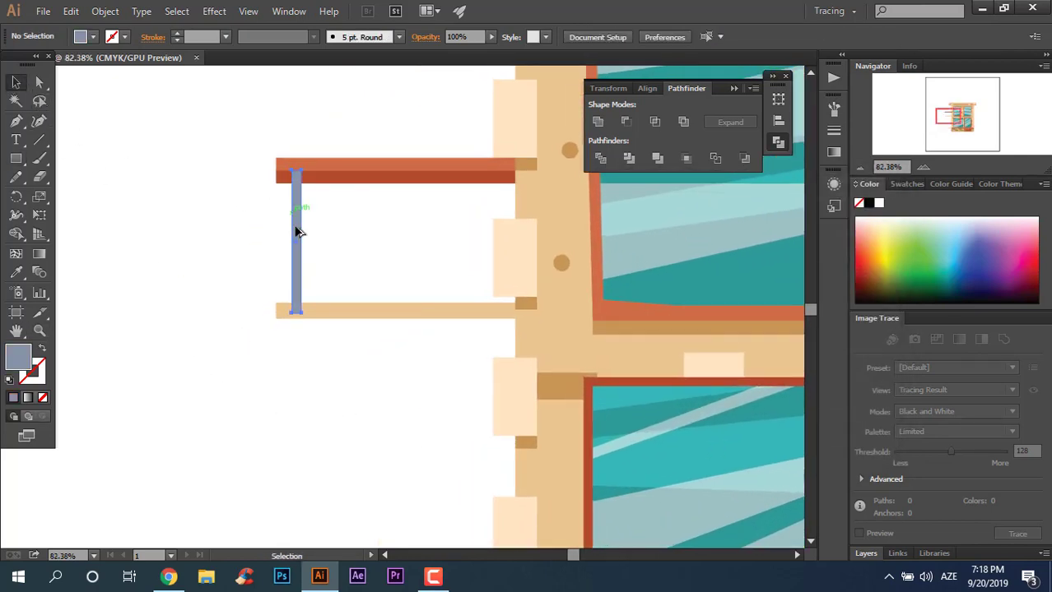
left_click_drag(299, 232, 297, 288)
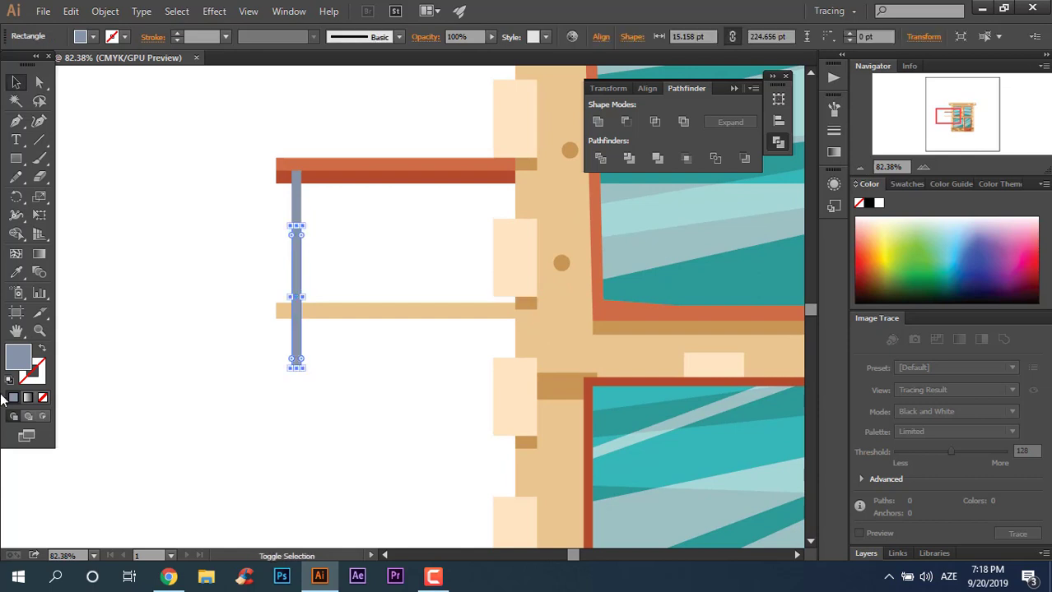
double_click(18, 362)
left_click(529, 323)
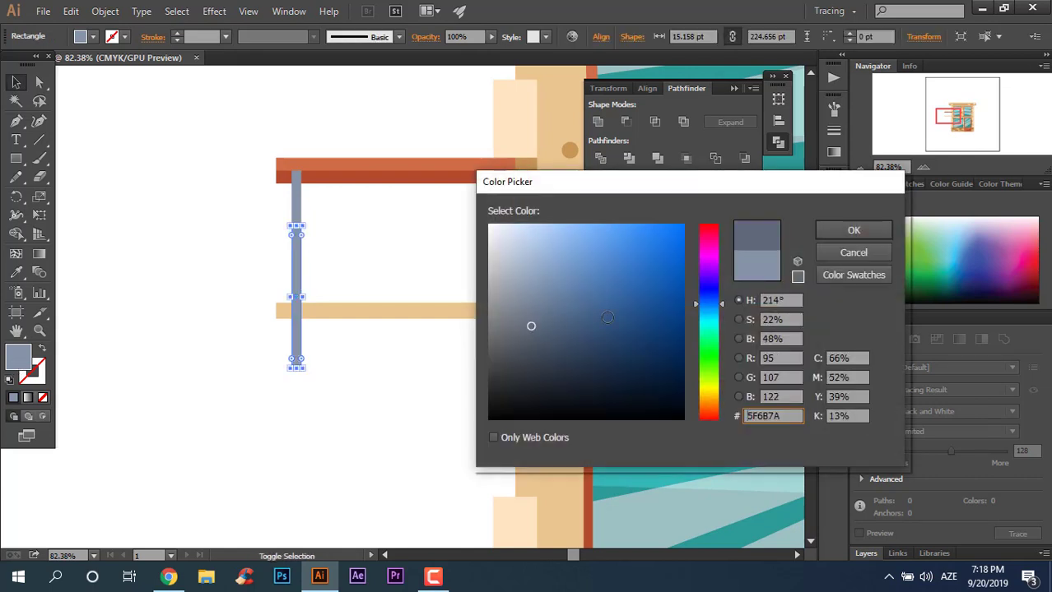
left_click(854, 230)
Step: Remove the baluster piece below the lower bar, group the rest, and send it behind the bars
left_click_drag(269, 216, 288, 249)
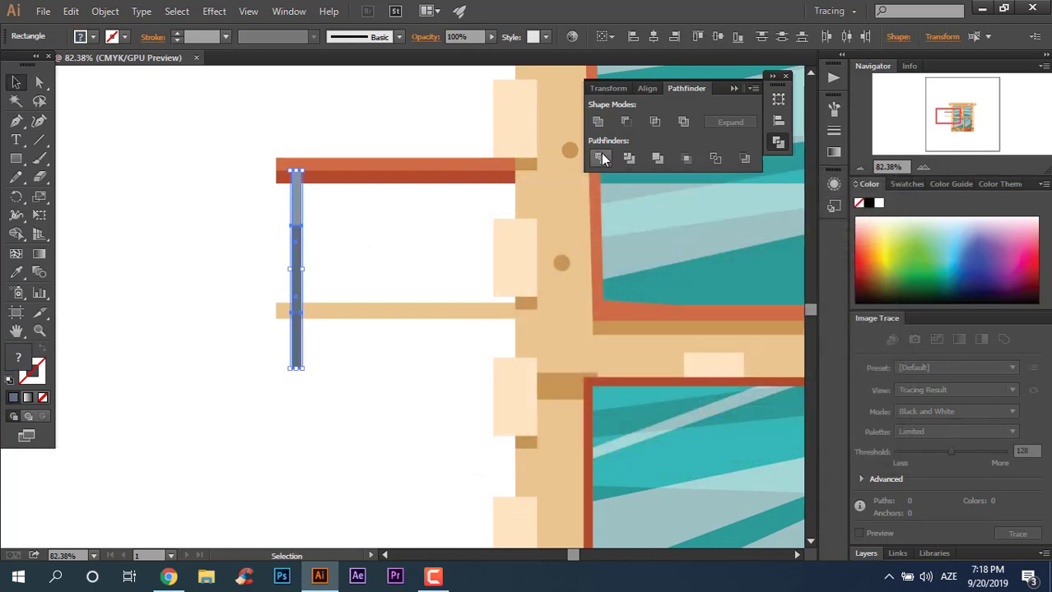
right_click(289, 249)
left_click(367, 338)
left_click(270, 352)
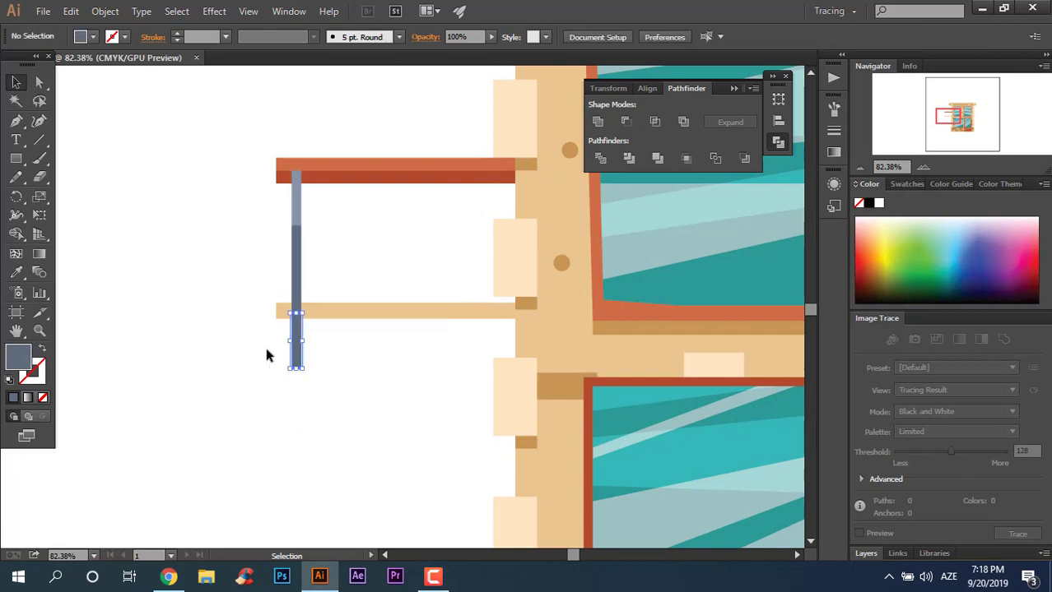
key("Delete")
left_click_drag(258, 225, 258, 224)
right_click(303, 231)
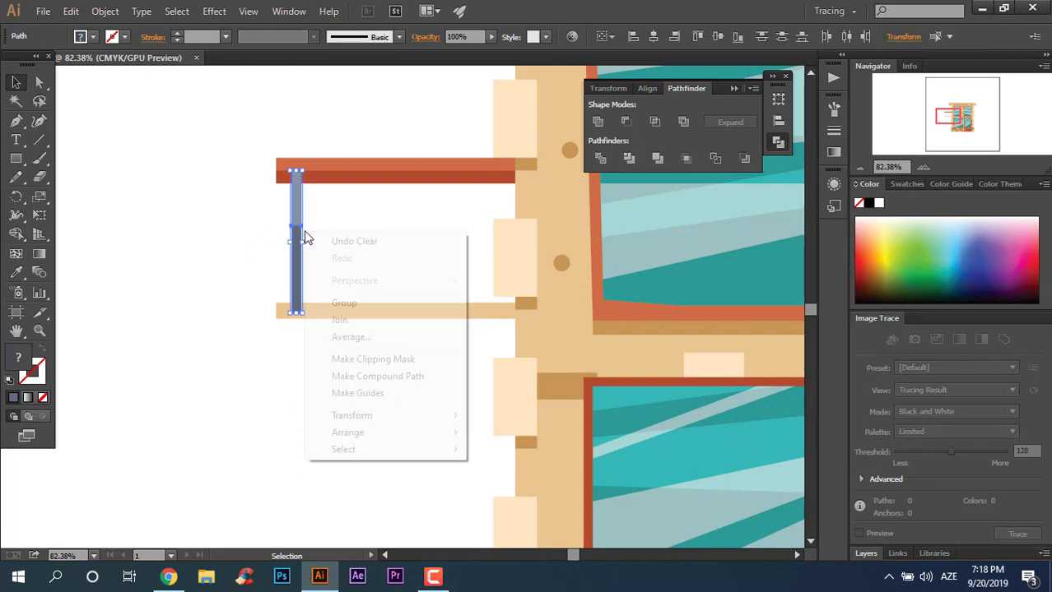
left_click(369, 301)
key("ctrl+shift+bracketleft")
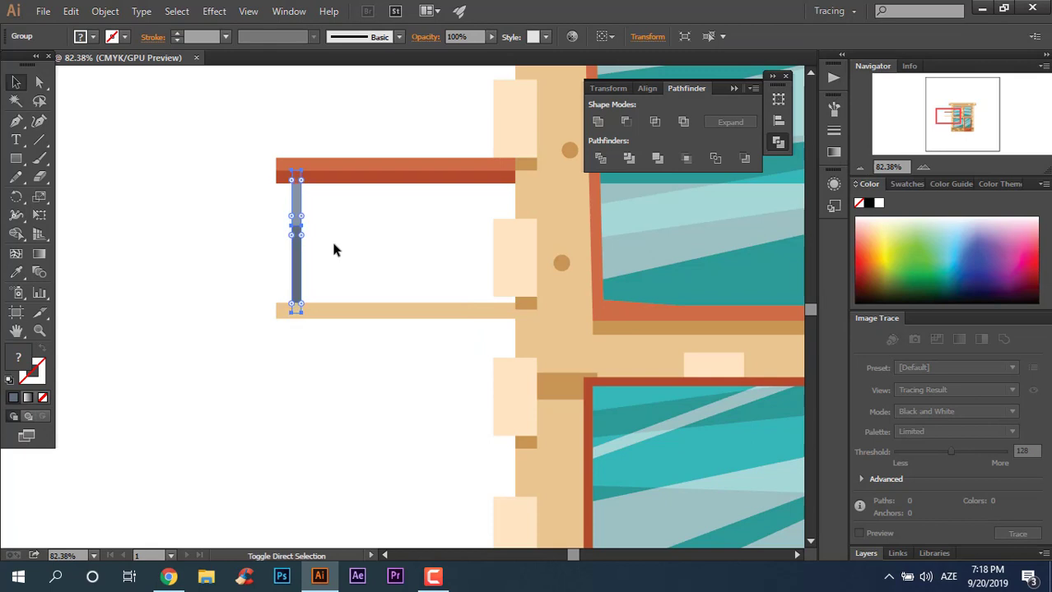
left_click(246, 196)
Step: Move the baluster down about 13.79 pt
key("a")
left_click(296, 247)
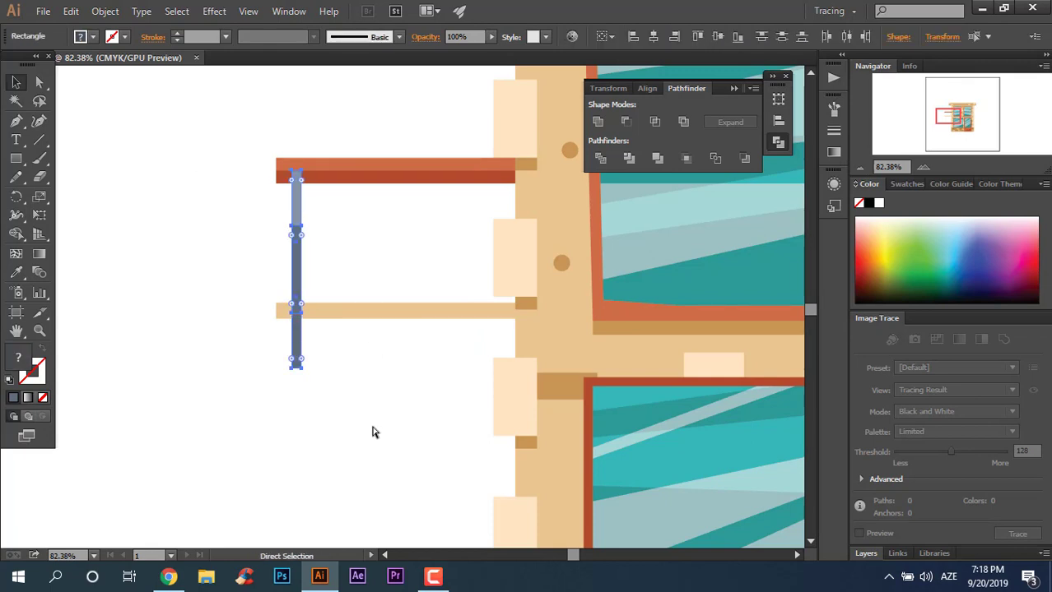
key("v")
mouse_move(297, 367)
left_mouse_down()
mouse_move(297, 389)
mouse_move(311, 192)
left_mouse_up()
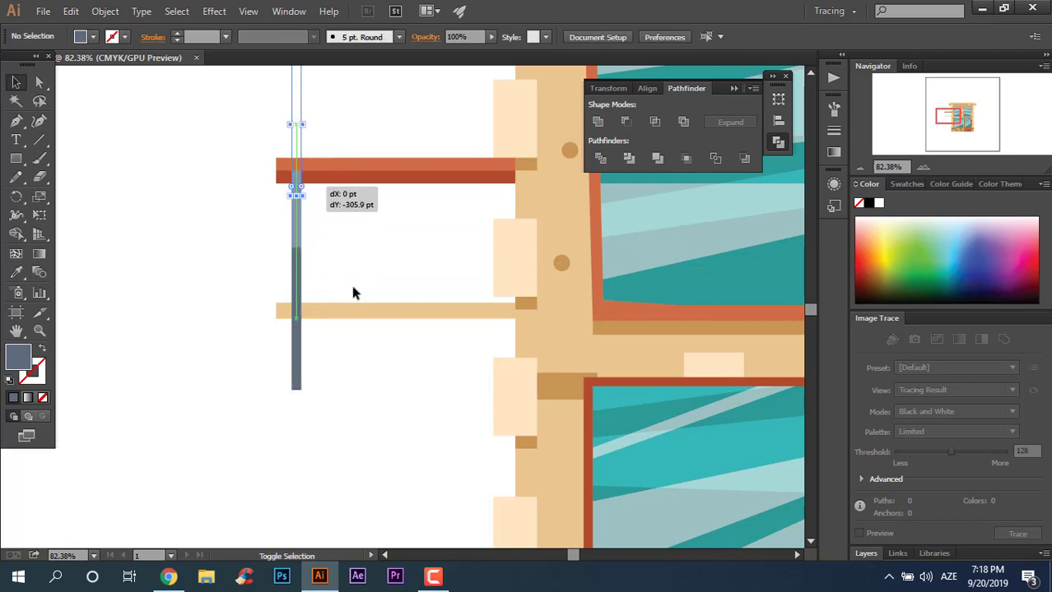
Step: Divide the grey post and delete the pieces above the top rail and below the bottom rail
left_click_drag(340, 266, 267, 196)
left_click(600, 158)
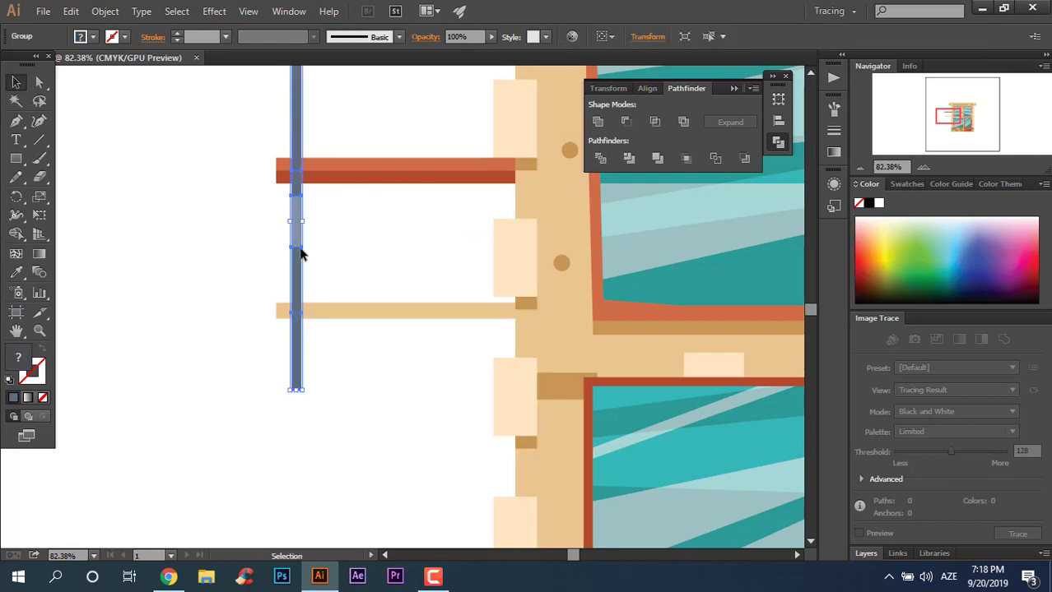
right_click(301, 249)
left_click(387, 339)
left_click(293, 98)
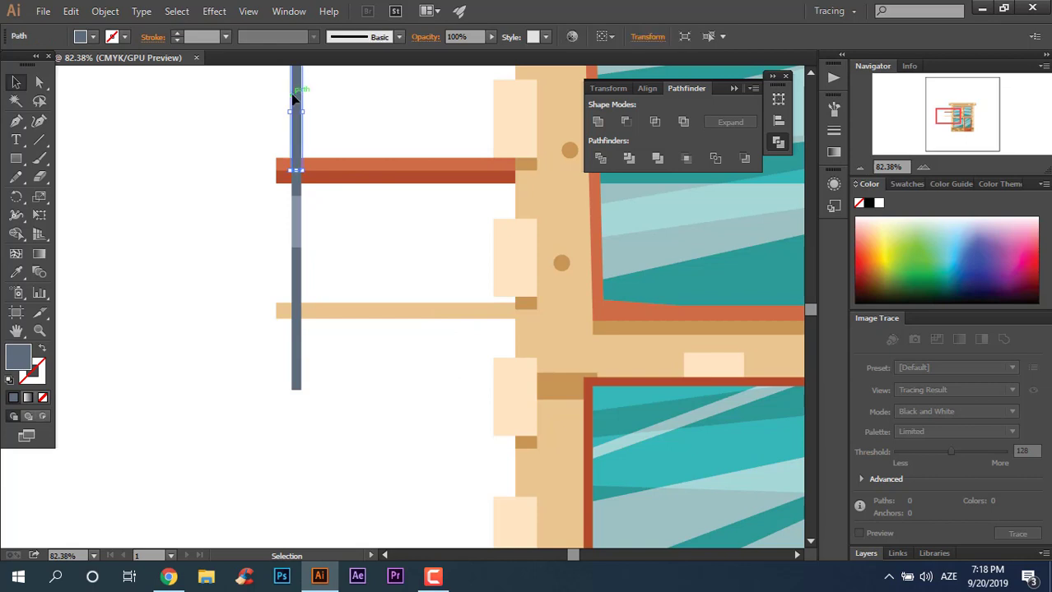
key("Delete")
left_click(298, 386)
key("Delete")
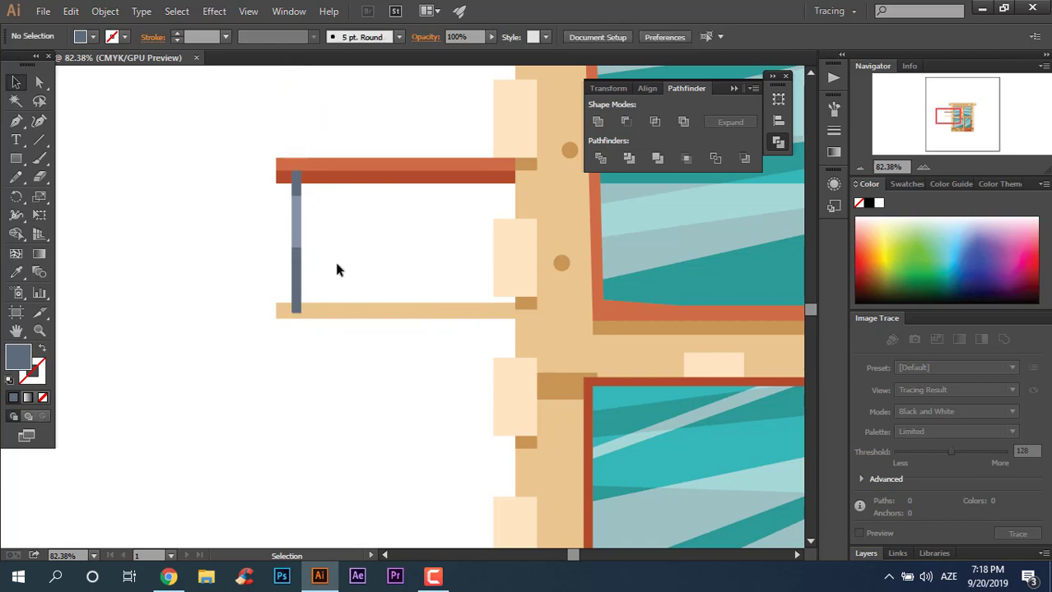
Step: Group the remaining two-tone grey post pieces into one object
left_click_drag(218, 196, 221, 197)
right_click(293, 230)
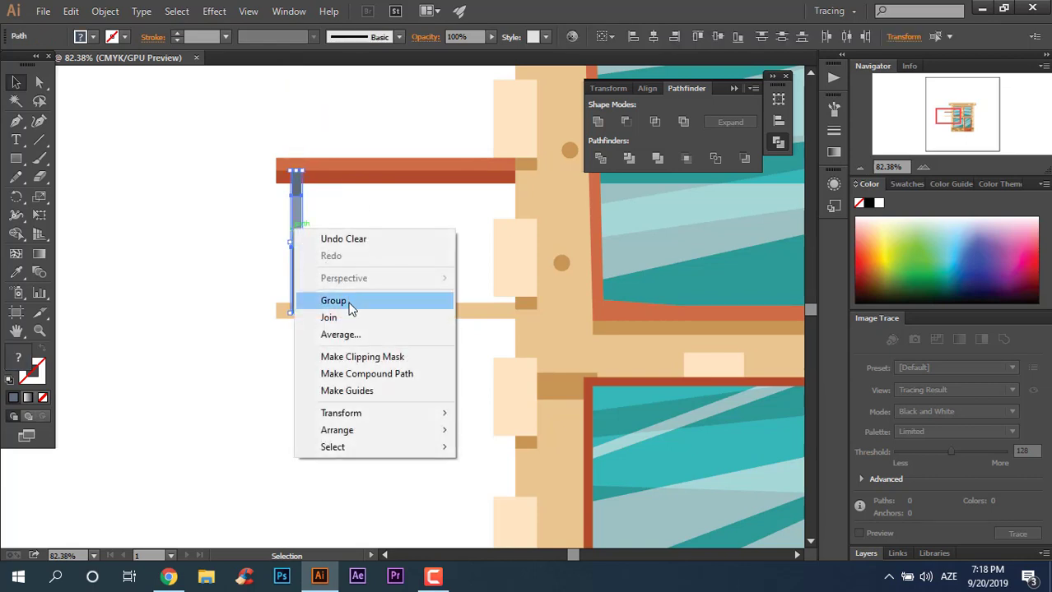
left_click(350, 300)
left_click(363, 336)
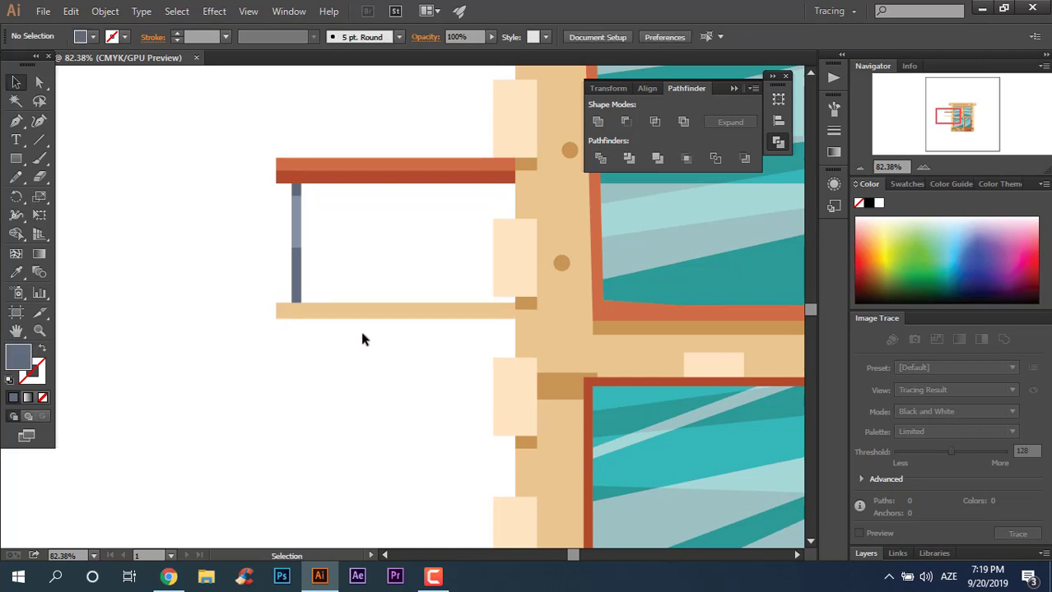
Step: Add a darker tan strip under the bottom rail by duplicating, dividing and deleting leftovers
left_click_drag(368, 317, 370, 336)
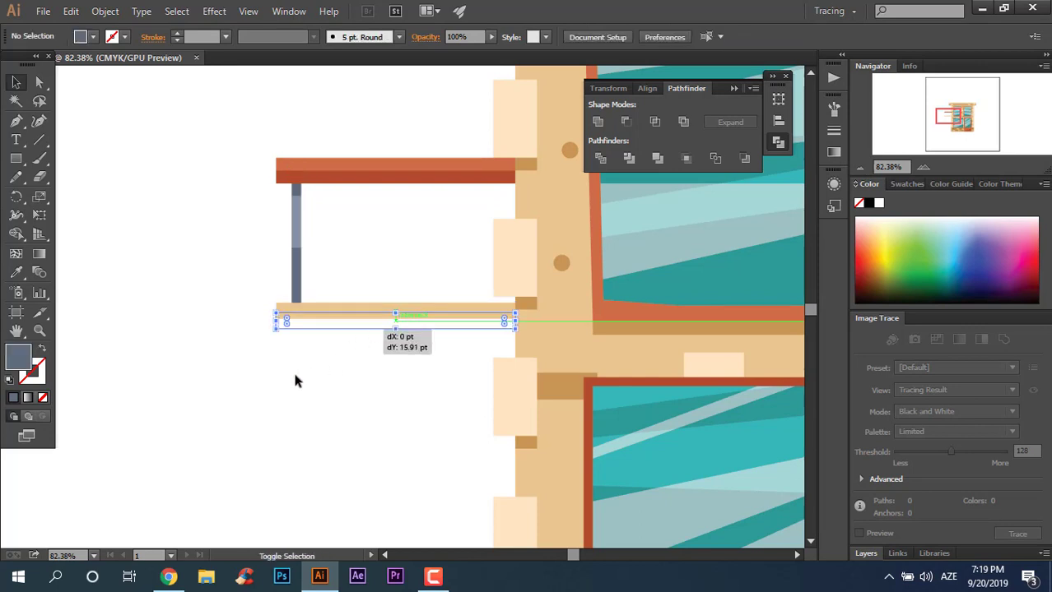
left_click(15, 272)
left_click(561, 390)
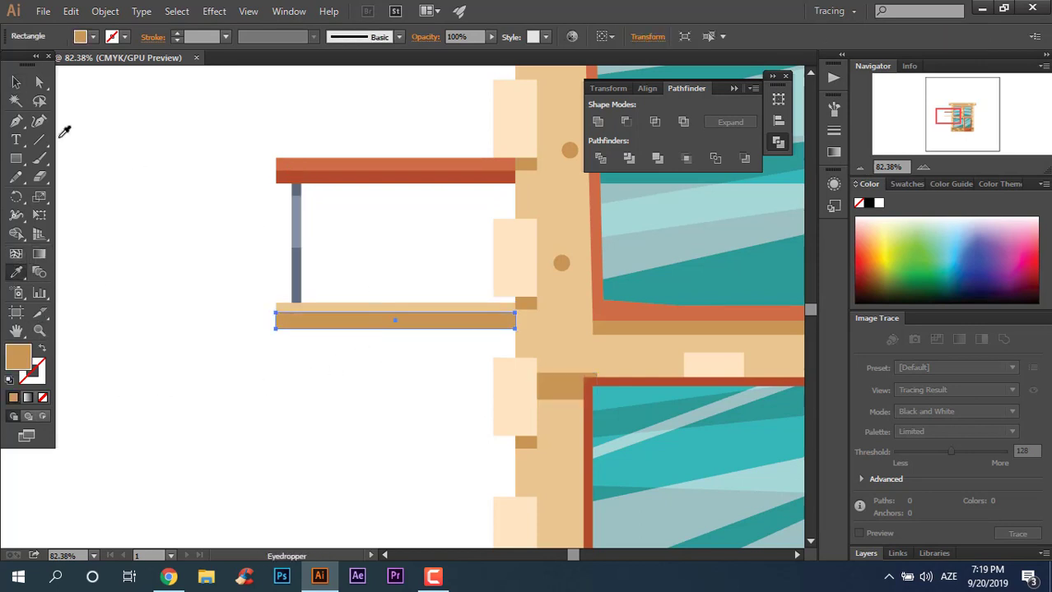
left_click(16, 82)
left_click_drag(341, 299, 418, 375)
left_click(600, 158)
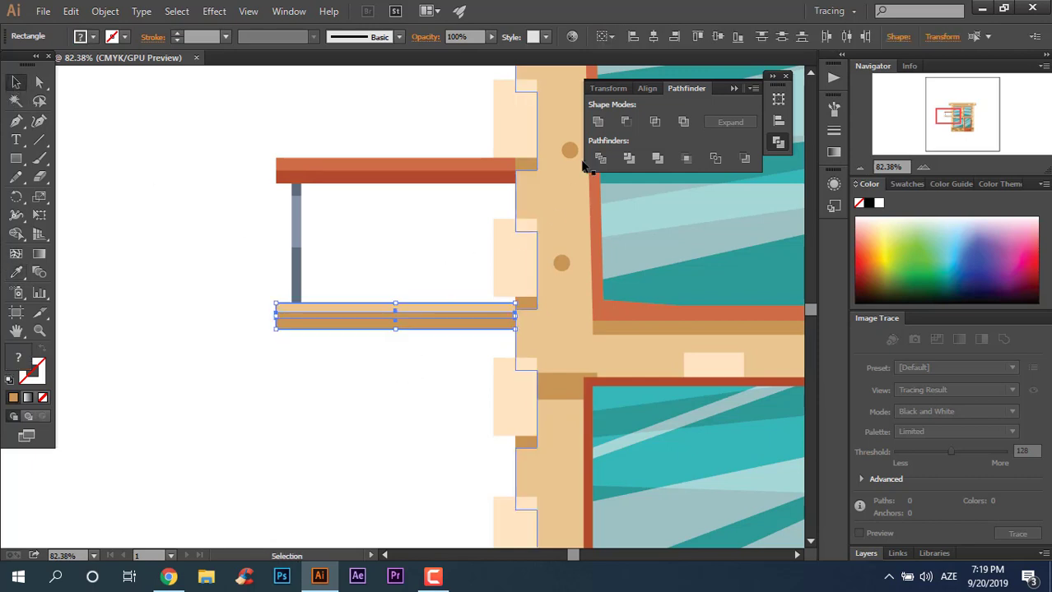
right_click(448, 316)
left_click(477, 411)
left_click(412, 366)
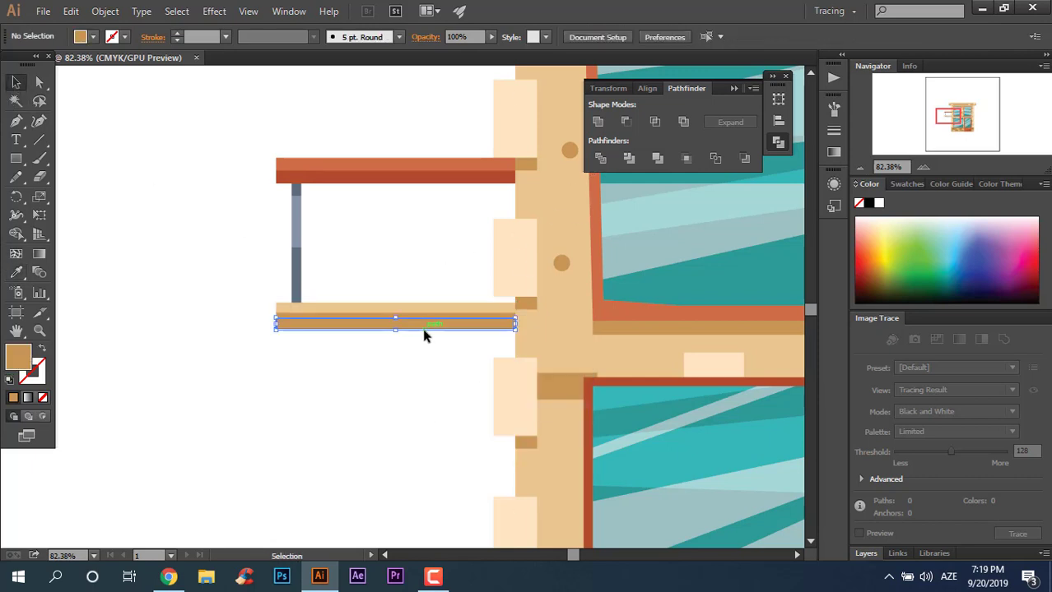
key("Delete")
Step: Group the two bottom rail pieces into one object
left_click(385, 312)
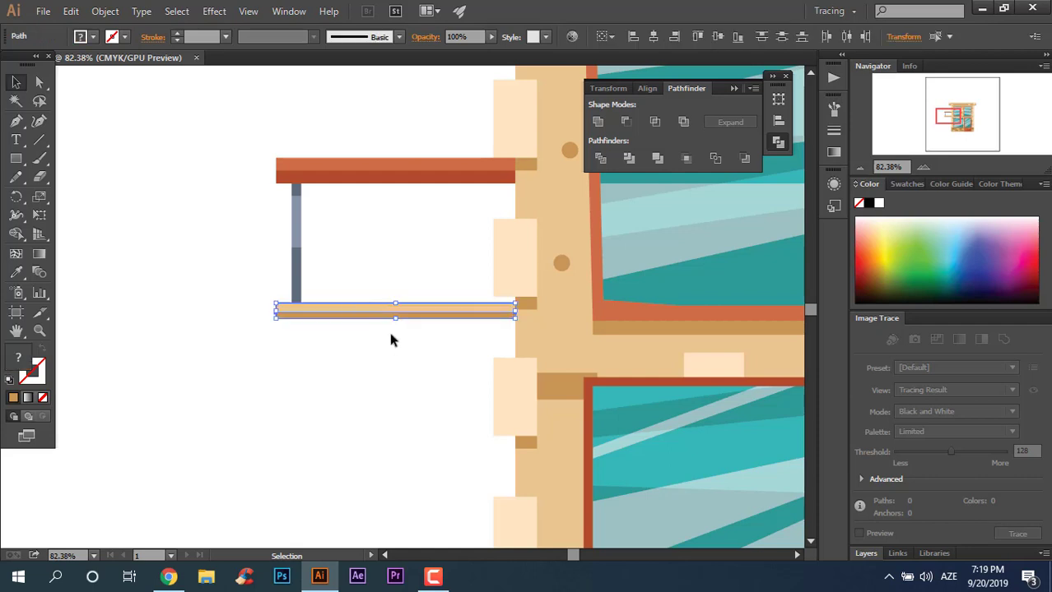
right_click(393, 306)
left_click(469, 380)
left_click(412, 224)
left_click(387, 160)
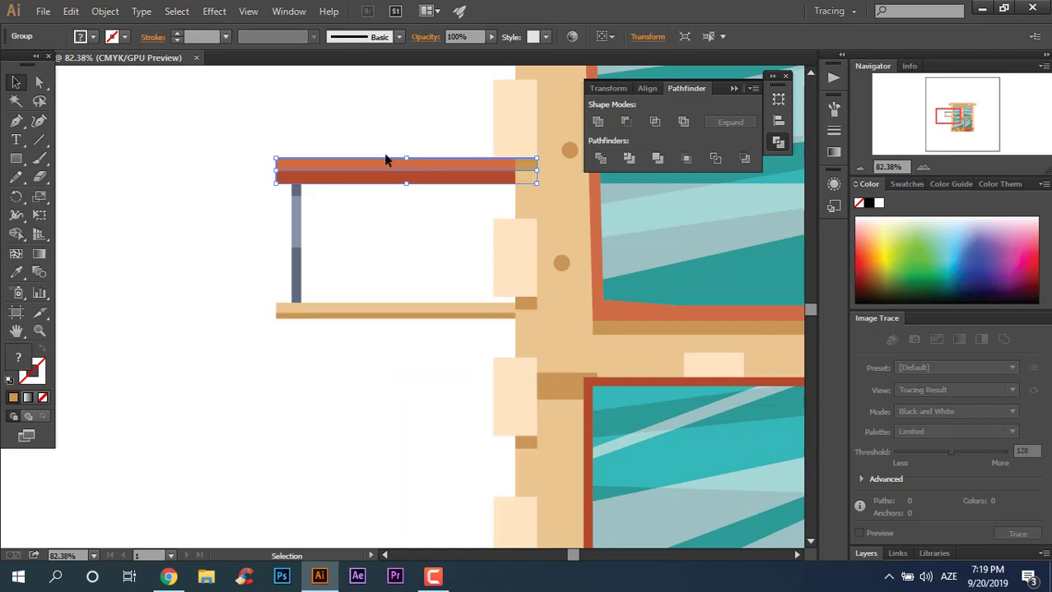
right_click(386, 164)
left_click(343, 254)
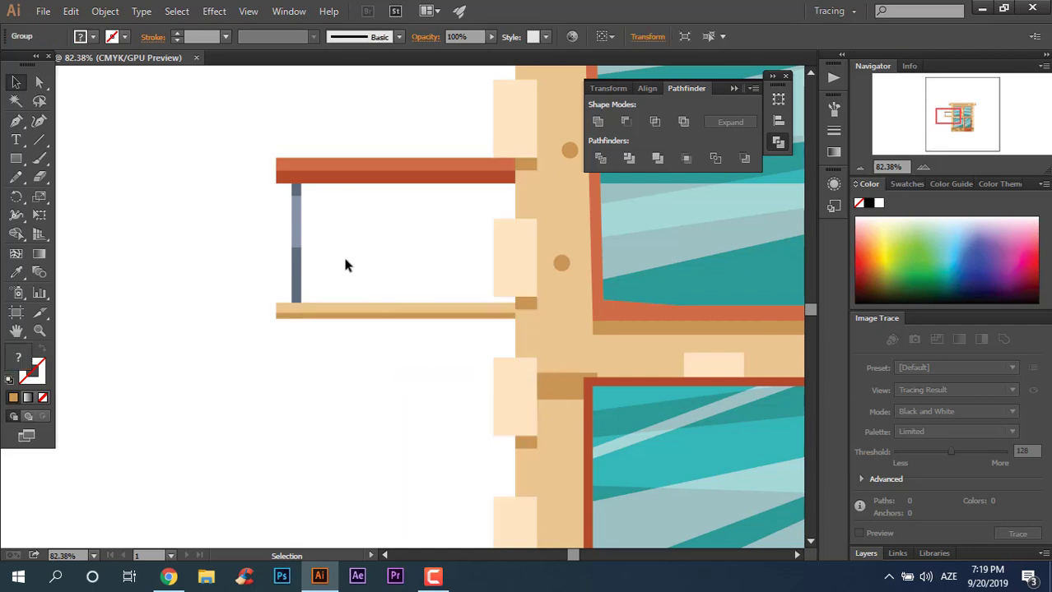
Step: Repeat the grey post to the right as evenly spaced balusters using Ctrl+D
left_click_drag(298, 244, 342, 245)
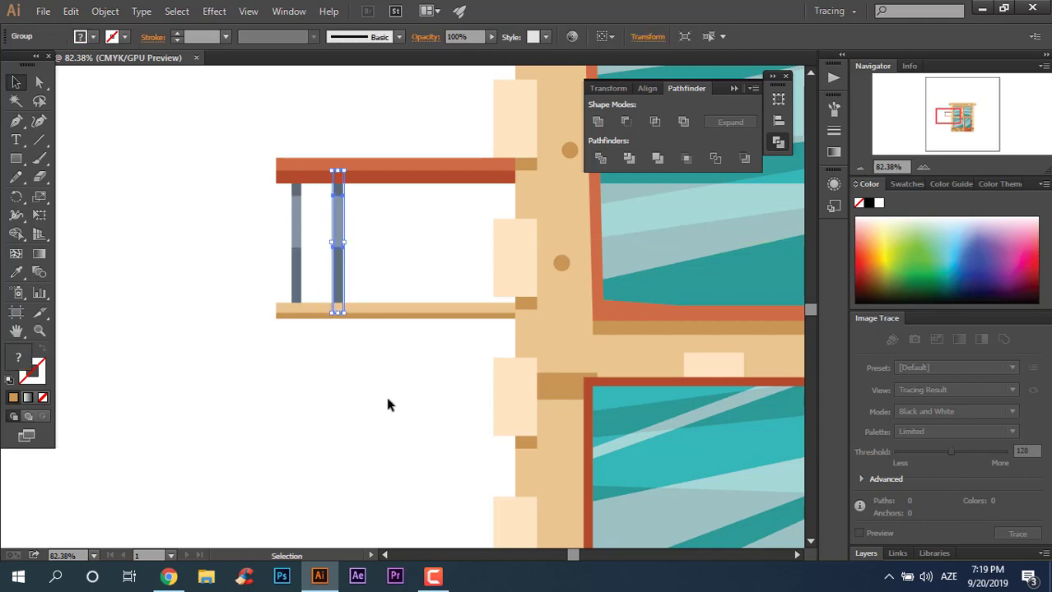
key("ctrl+d")
key("ctrl+d")
key("ctrl+d")
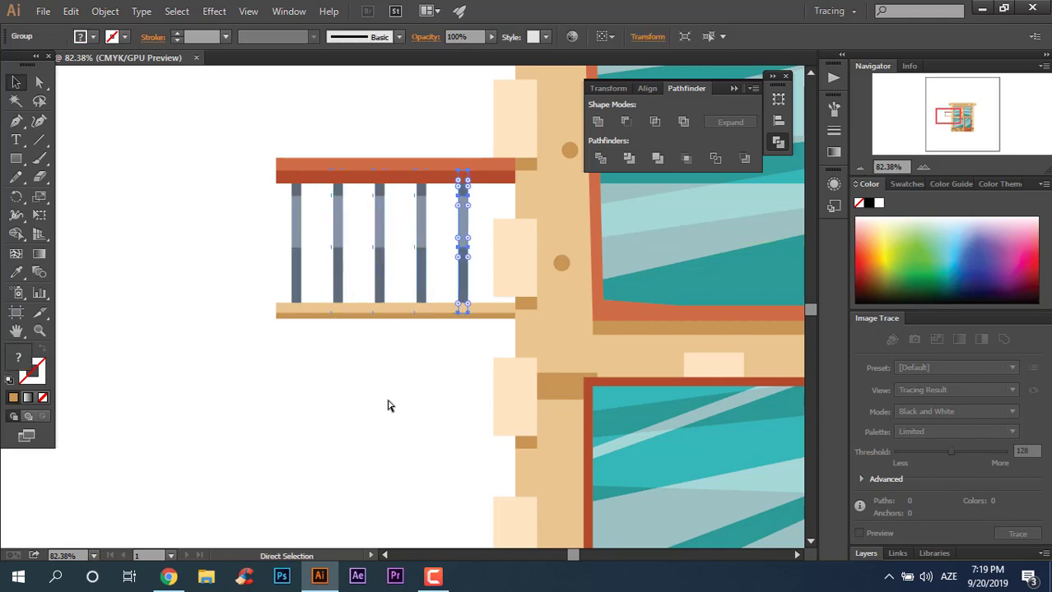
key("ctrl+d")
mouse_move(243, 201)
left_mouse_down()
mouse_move(476, 174)
mouse_move(505, 181)
left_mouse_up()
left_click(395, 437)
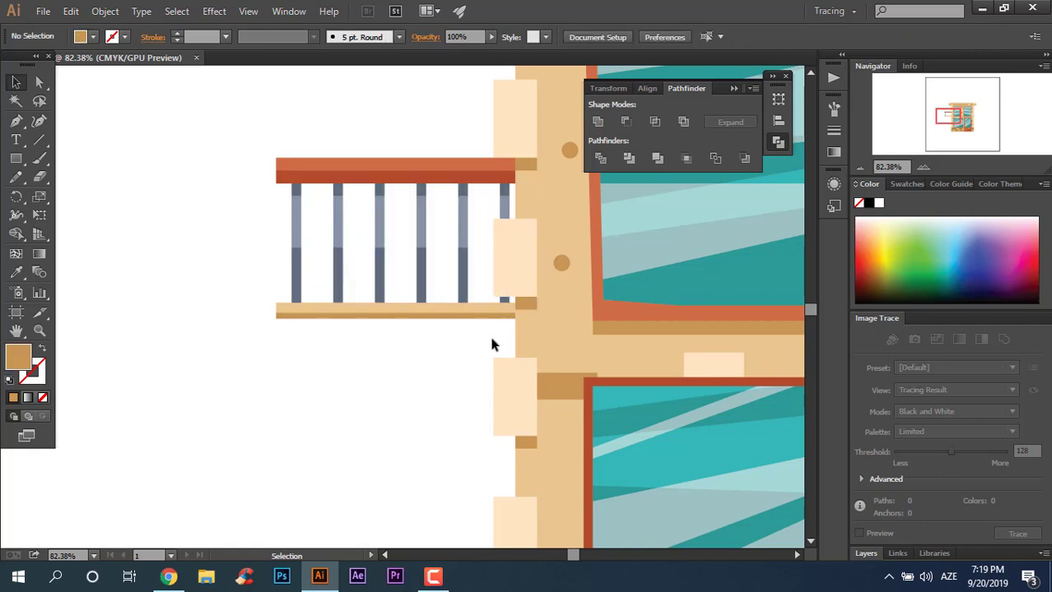
Step: Group the balusters, bottom rail and red top rail into one railing
left_click_drag(470, 299, 462, 343)
left_click_drag(467, 304, 269, 307)
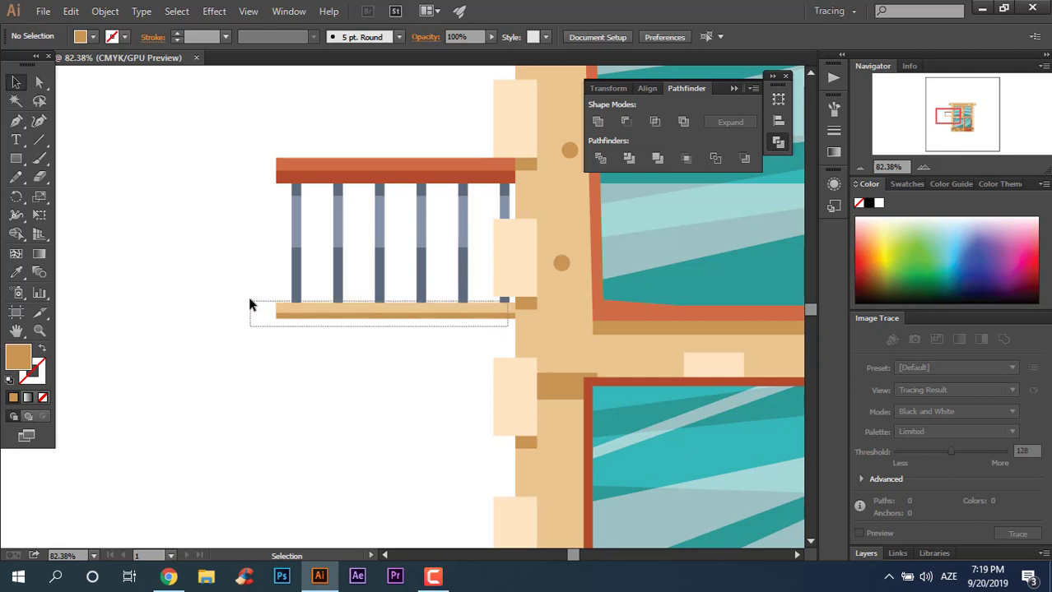
left_click_drag(250, 308, 248, 301)
left_click(344, 165, "shift")
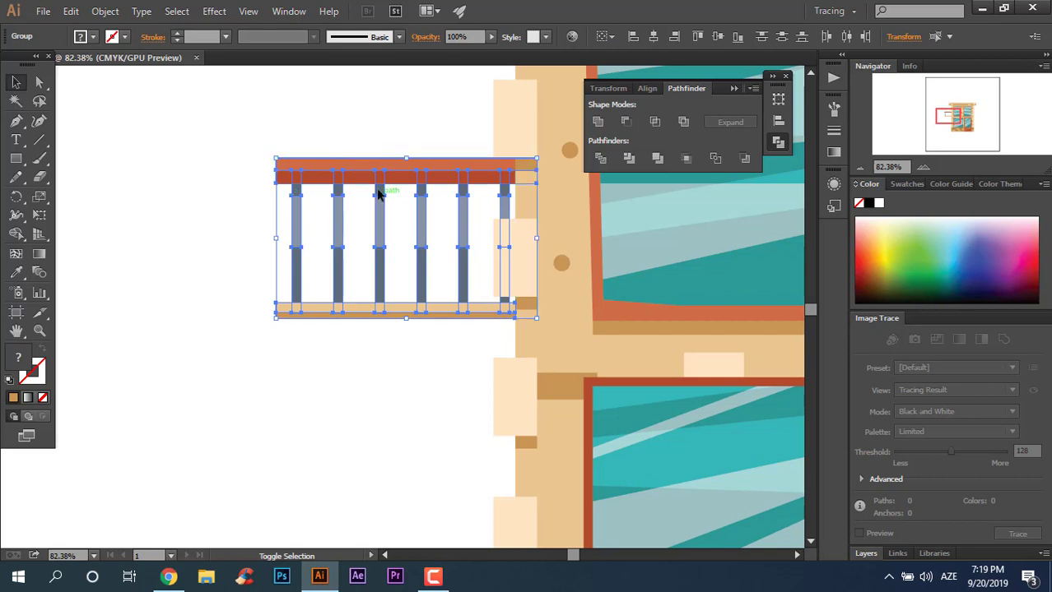
right_click(370, 171)
left_click(418, 247)
key("ctrl+shift+a")
Step: Draw a small rounded rectangle on the upper part of the first baluster
key("z")
scroll(364, 353, "down", 3)
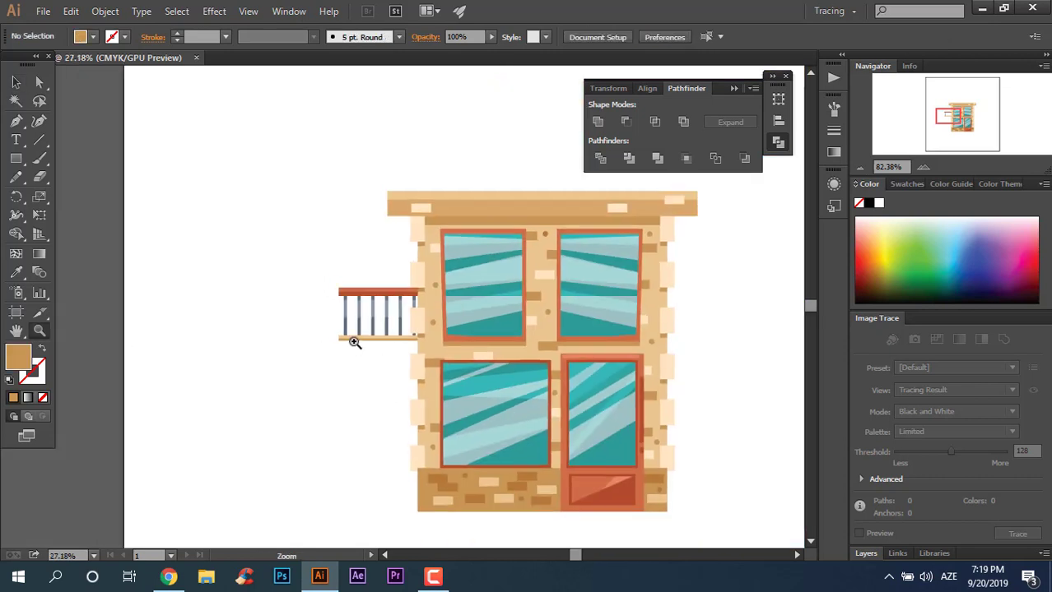
scroll(347, 336, "down", 3)
scroll(327, 291, "up", 1)
scroll(326, 291, "up", 1)
scroll(347, 294, "up", 2)
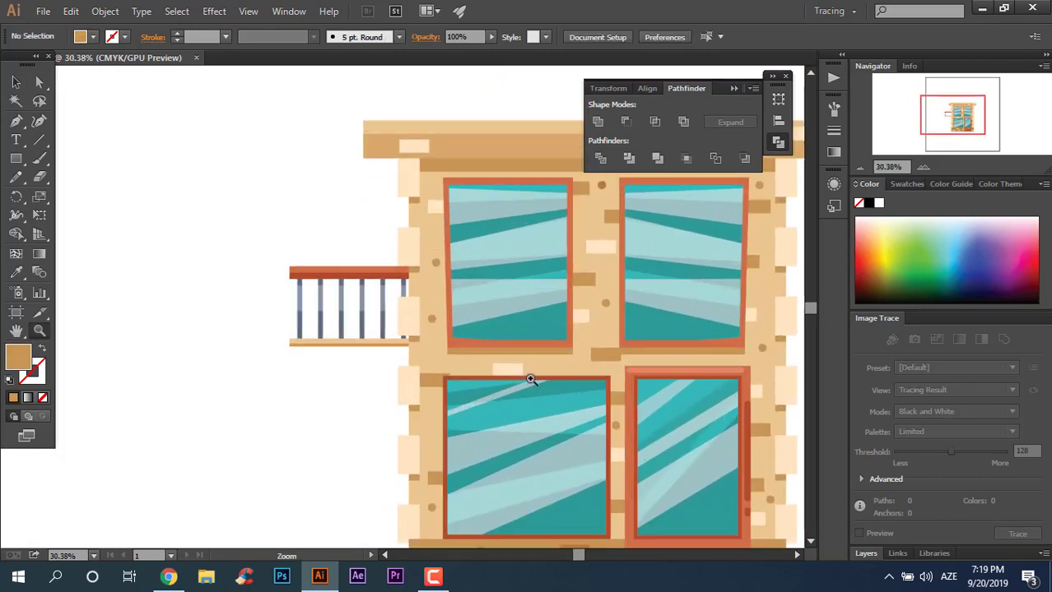
scroll(347, 313, "up", 3)
scroll(358, 394, "up", 3)
scroll(358, 393, "up", 1)
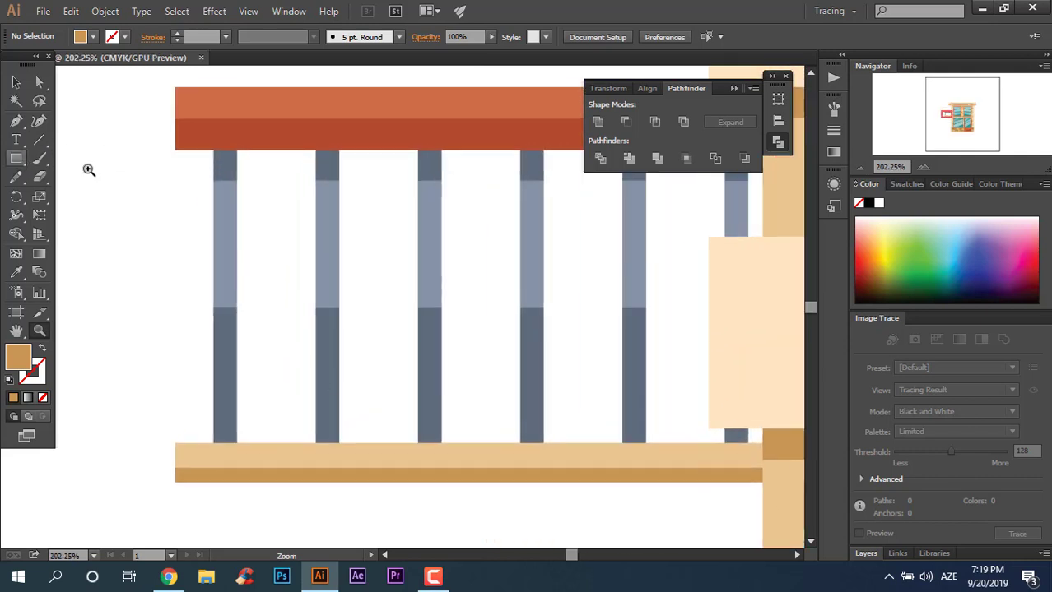
scroll(293, 234, "down", 4)
scroll(467, 232, "up", 2)
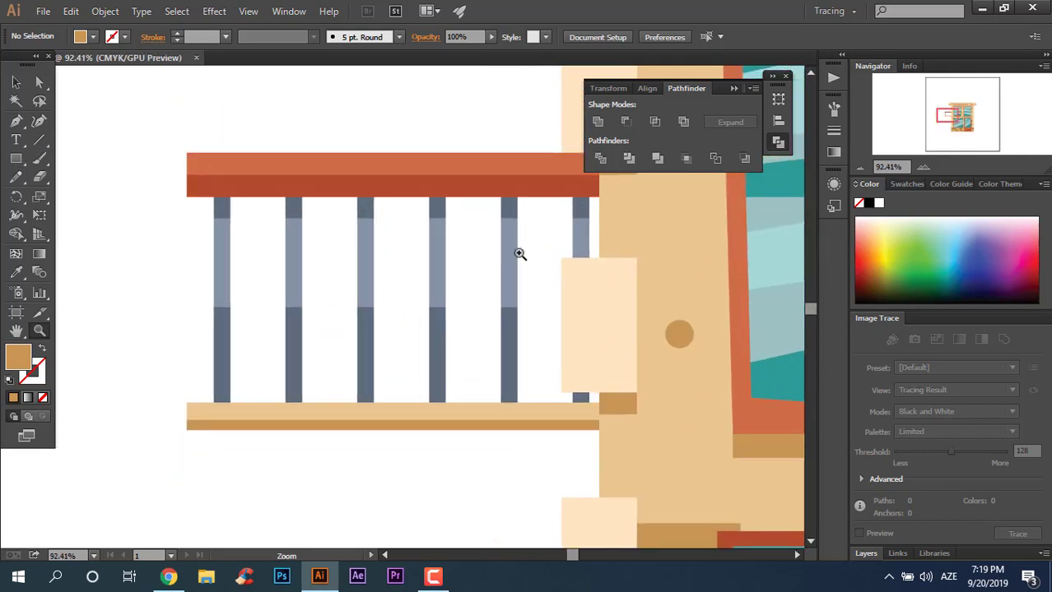
left_click(16, 160)
left_click(83, 177)
left_click_drag(217, 230, 227, 276)
Step: Fill the highlight with pale grey-blue C5CED8 and repeat it onto every other baluster
left_click(15, 273)
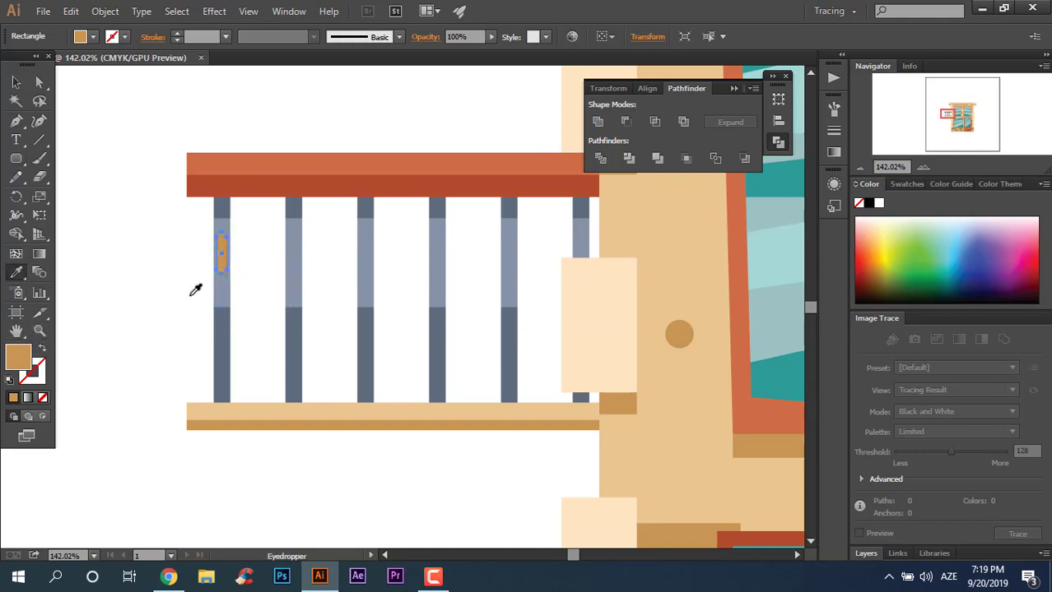
left_click(221, 292)
double_click(22, 355)
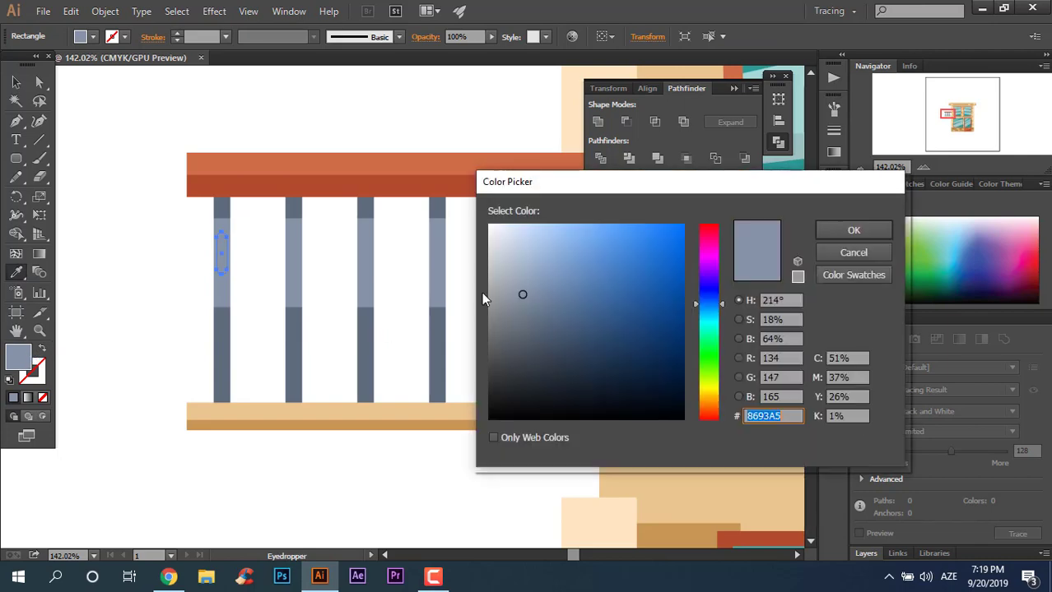
left_click(853, 230)
key("v")
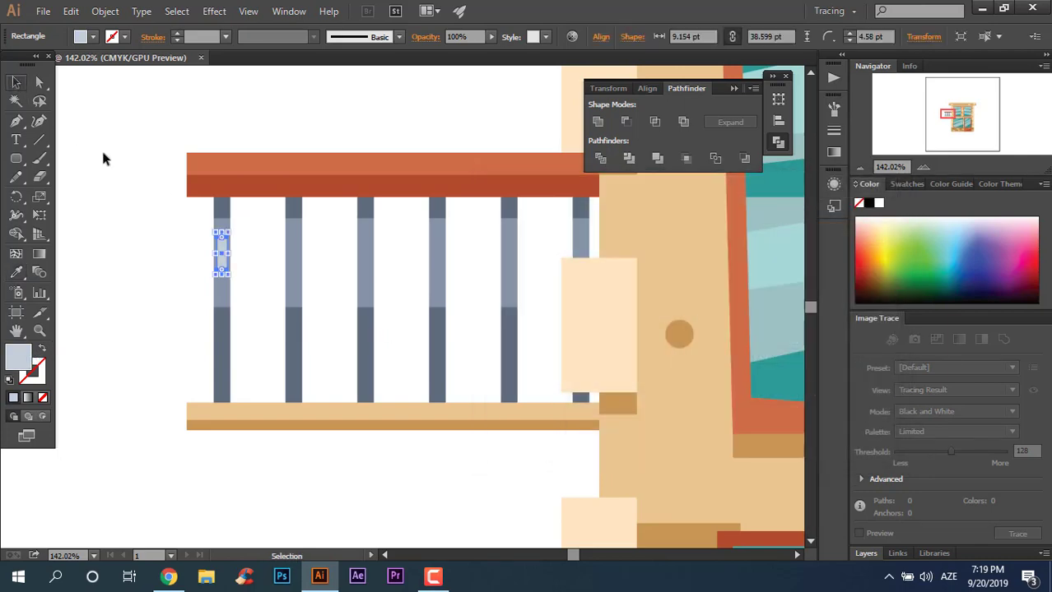
left_click_drag(244, 260, 292, 260)
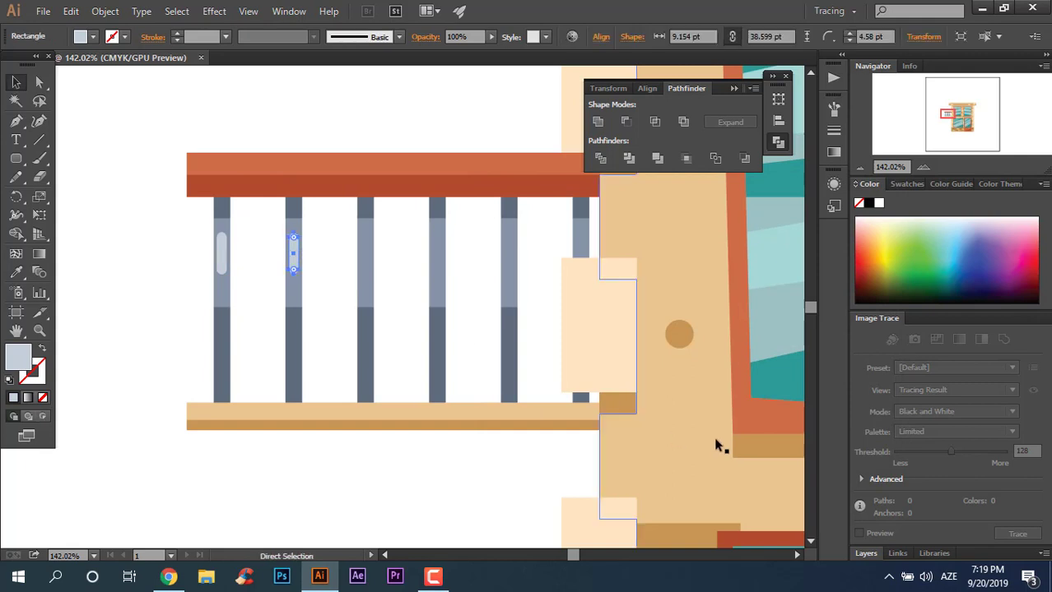
key("ctrl+d")
key("ctrl+d")
key("ctrl+d")
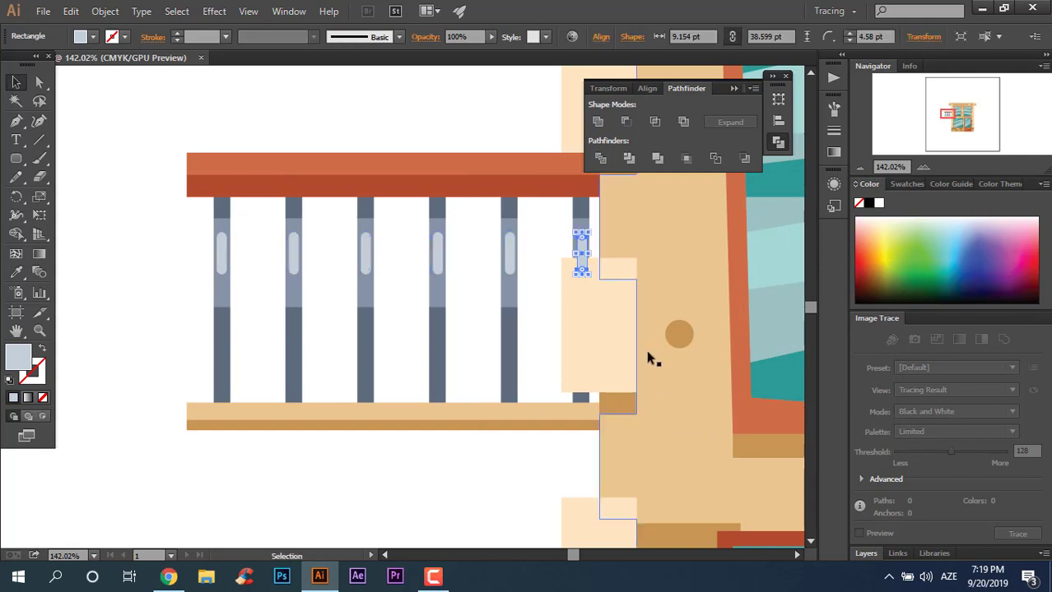
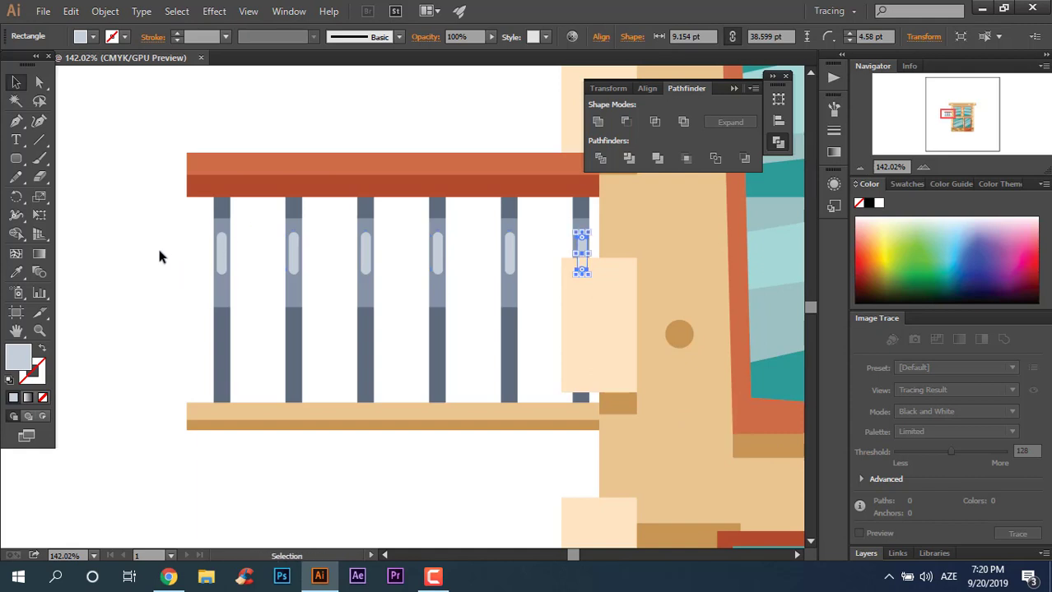
Step: Marquee the railing's balusters and rails, group them into one object, and zoom out
left_click_drag(466, 235, 582, 230)
right_click(582, 230)
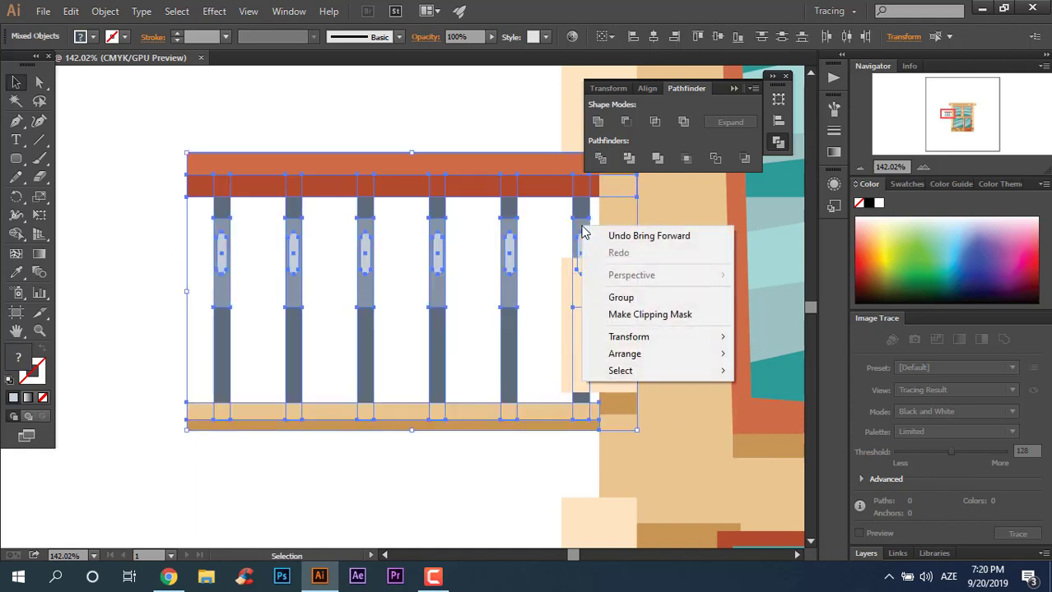
left_click(622, 298)
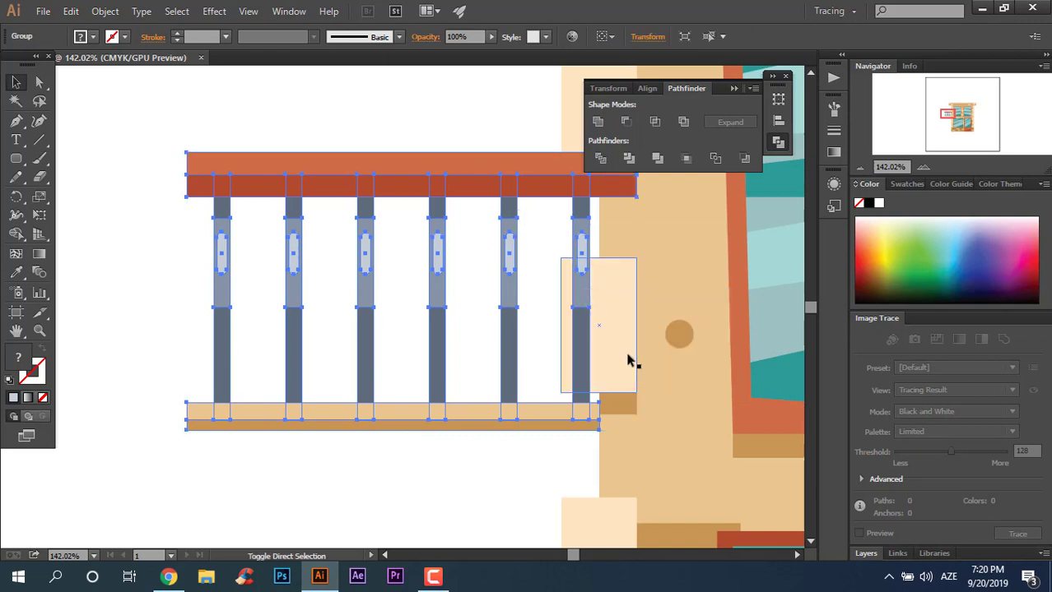
left_click(509, 488)
left_click(269, 389, "alt")
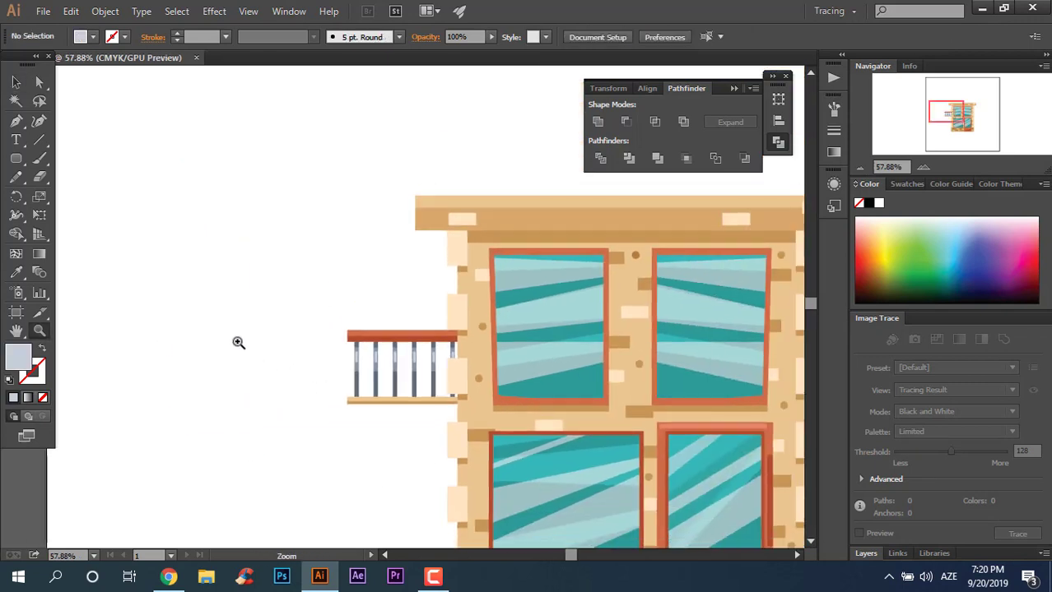
Step: Draw a tall rectangle post at the balcony railing's left end
left_click(481, 395)
left_click(347, 383)
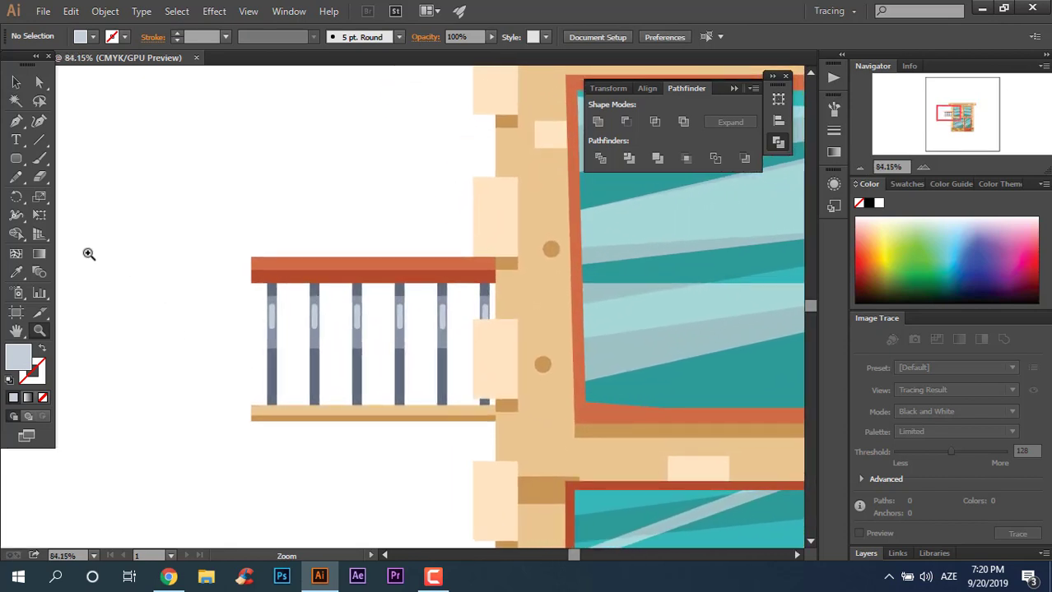
left_click_drag(24, 154, 85, 191)
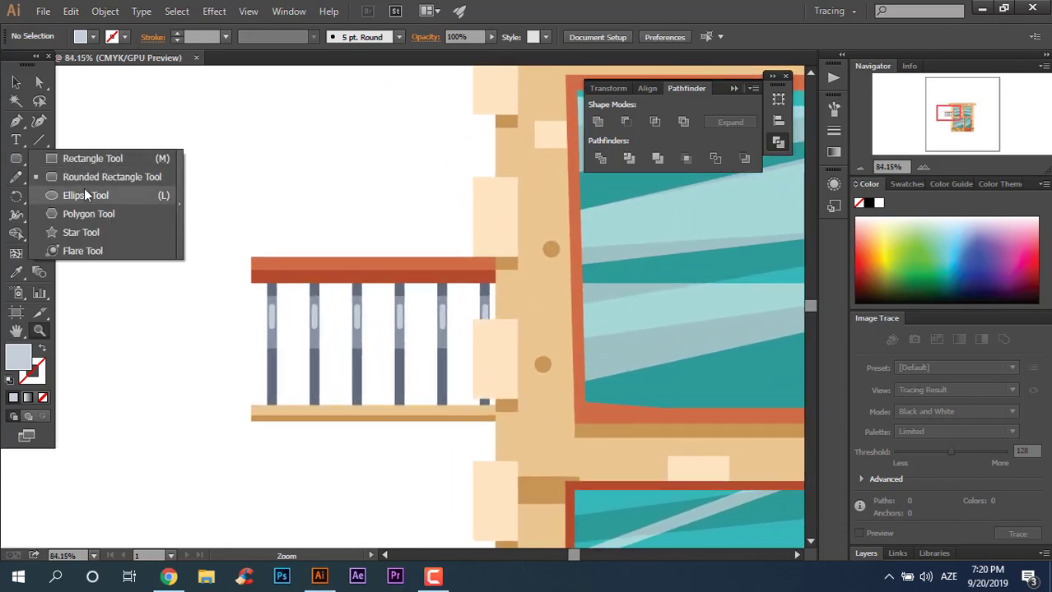
left_click_drag(86, 191, 83, 158)
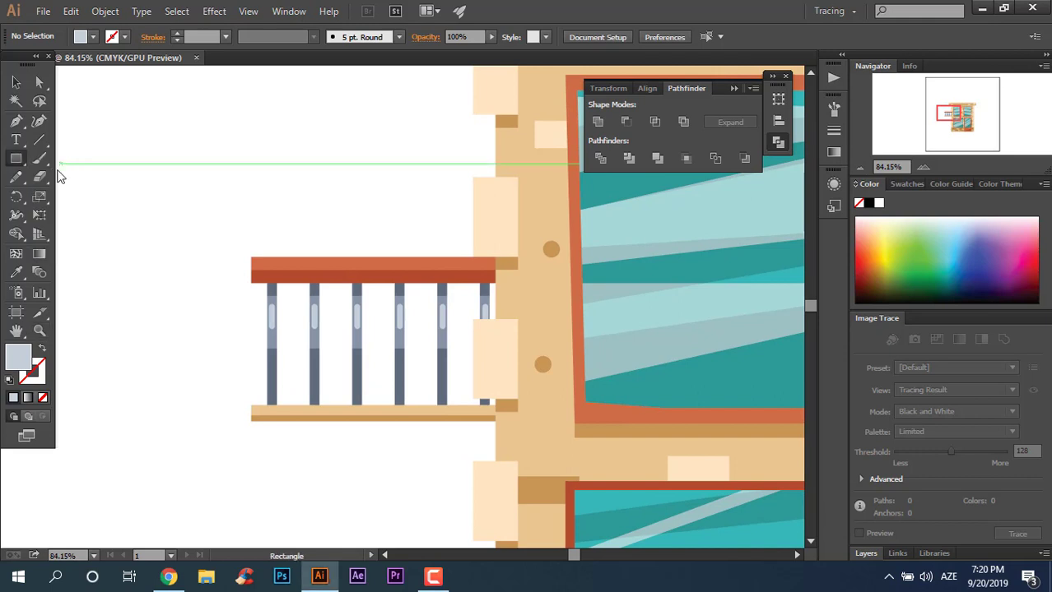
left_click_drag(211, 249, 252, 329)
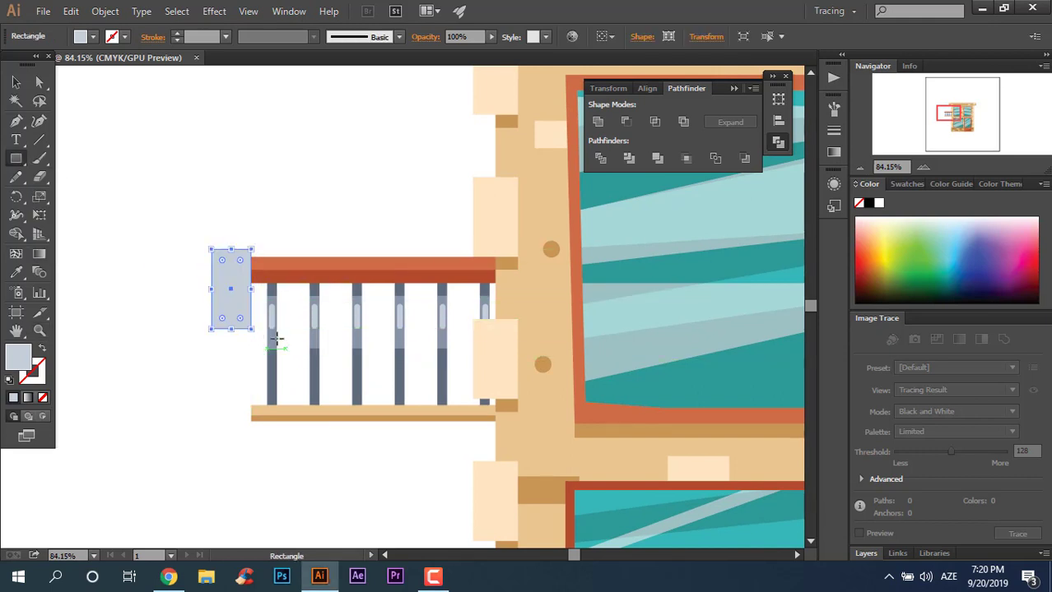
Step: Fill the post with the rail's red using the Eyedropper
key("z")
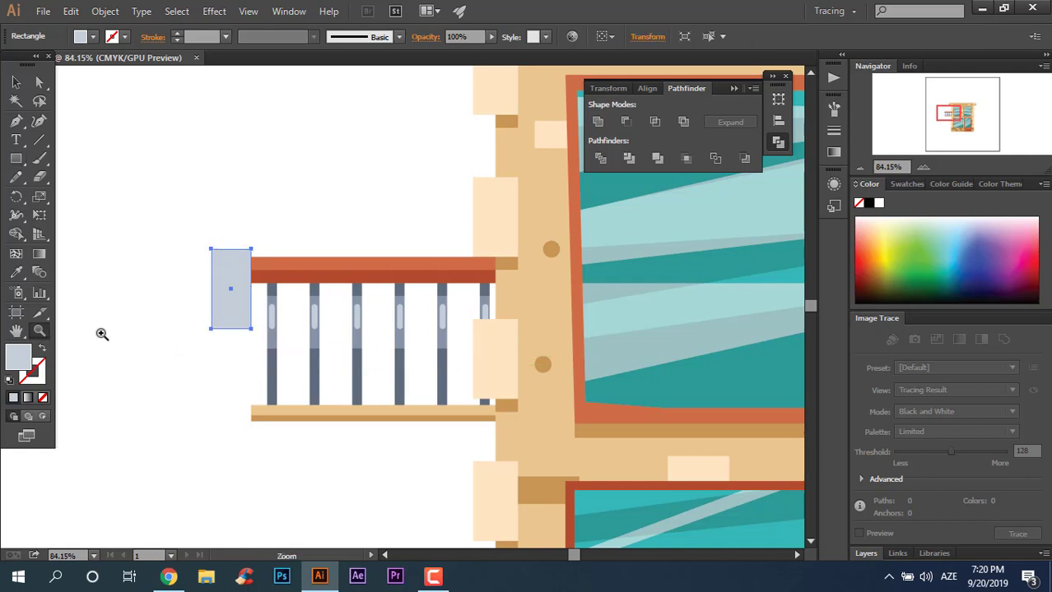
left_click(167, 320)
key("i")
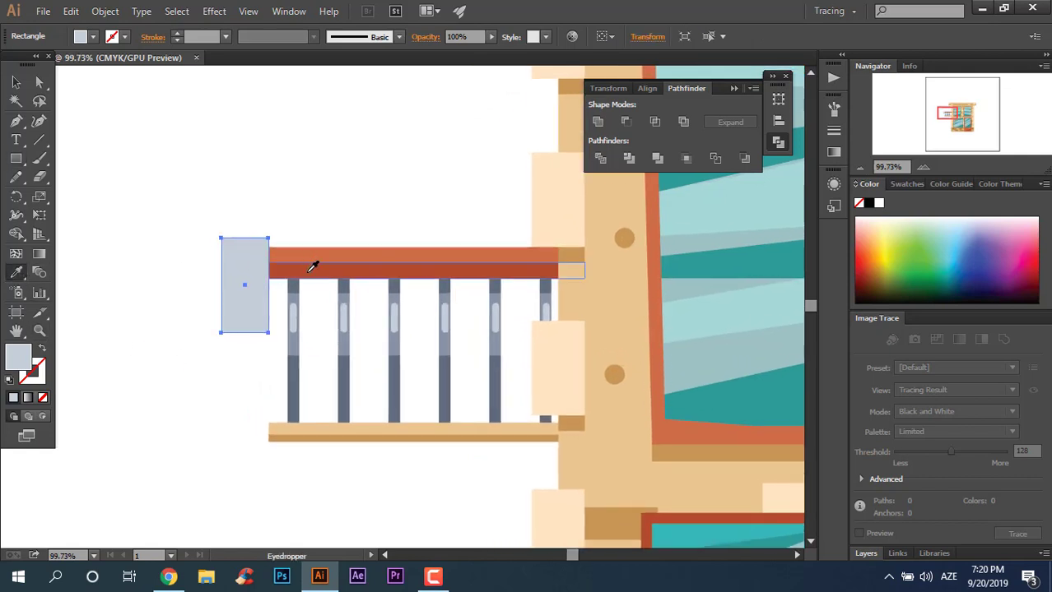
left_click(311, 270)
Step: Round only the post's bottom corners with live corners
left_click(39, 83)
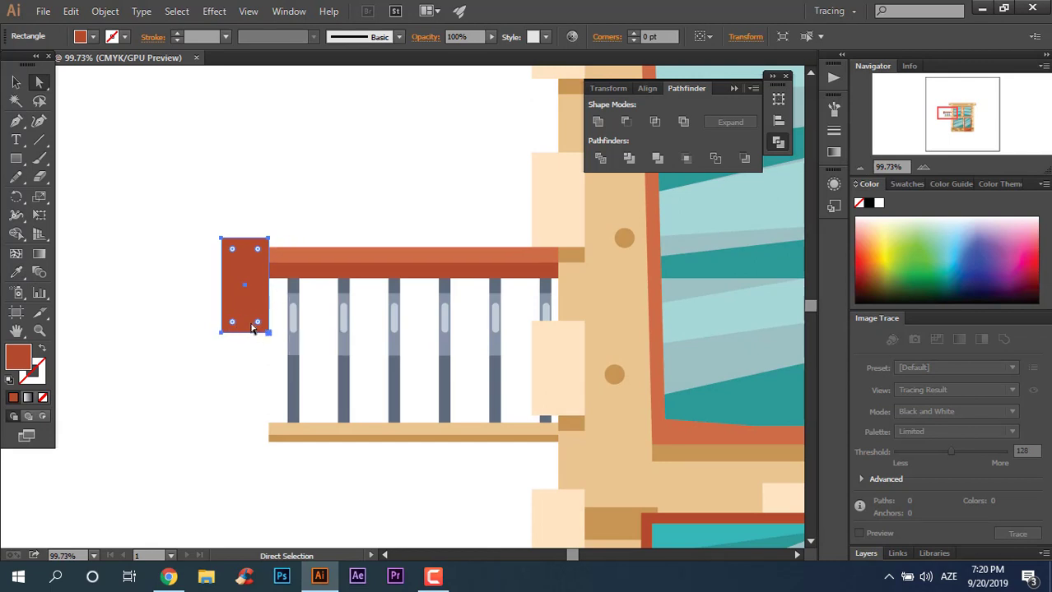
left_click_drag(237, 329, 236, 319)
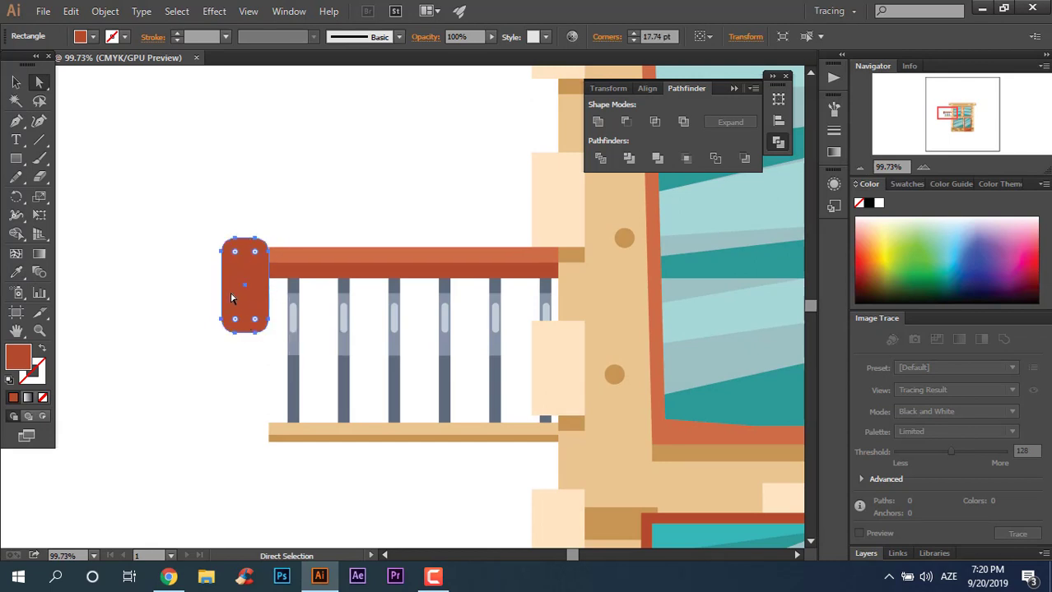
key("ctrl+z")
mouse_move(272, 346)
left_mouse_down()
mouse_move(195, 322)
mouse_move(232, 298)
mouse_move(230, 318)
left_mouse_up()
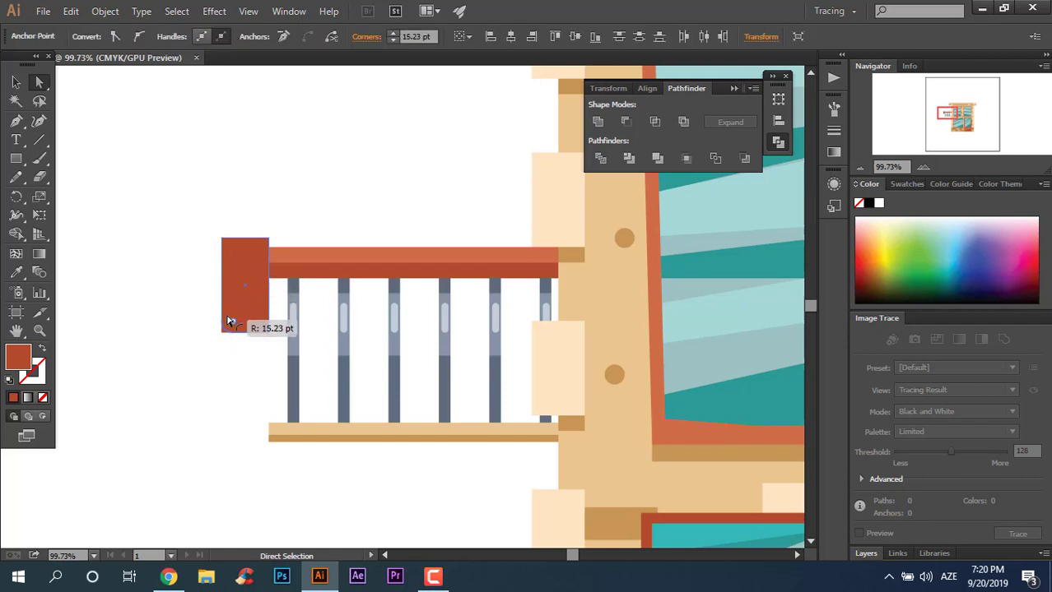
left_click(15, 82)
left_click(255, 309)
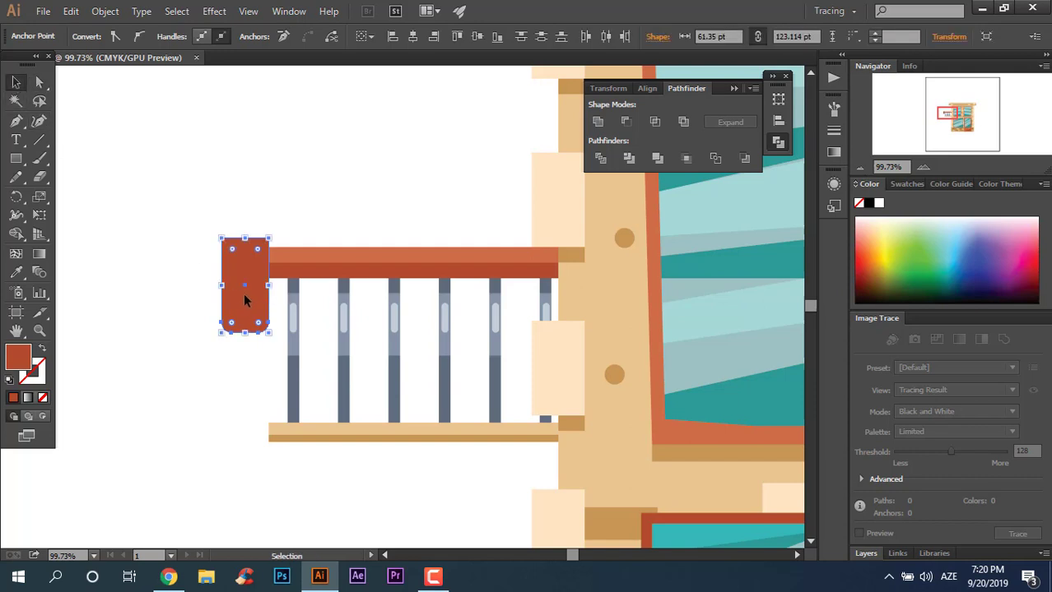
Step: Duplicate the post slightly upward and give the copy a darker red fill
mouse_move(244, 301)
left_mouse_down()
mouse_move(245, 265)
mouse_move(244, 277)
left_mouse_up()
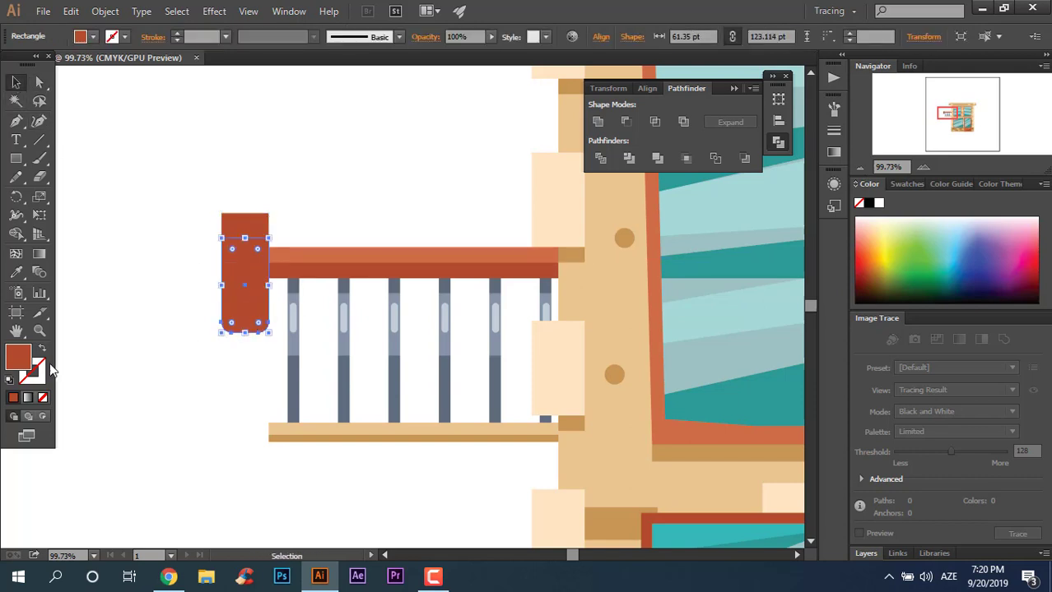
double_click(18, 357)
left_click_drag(636, 295, 643, 302)
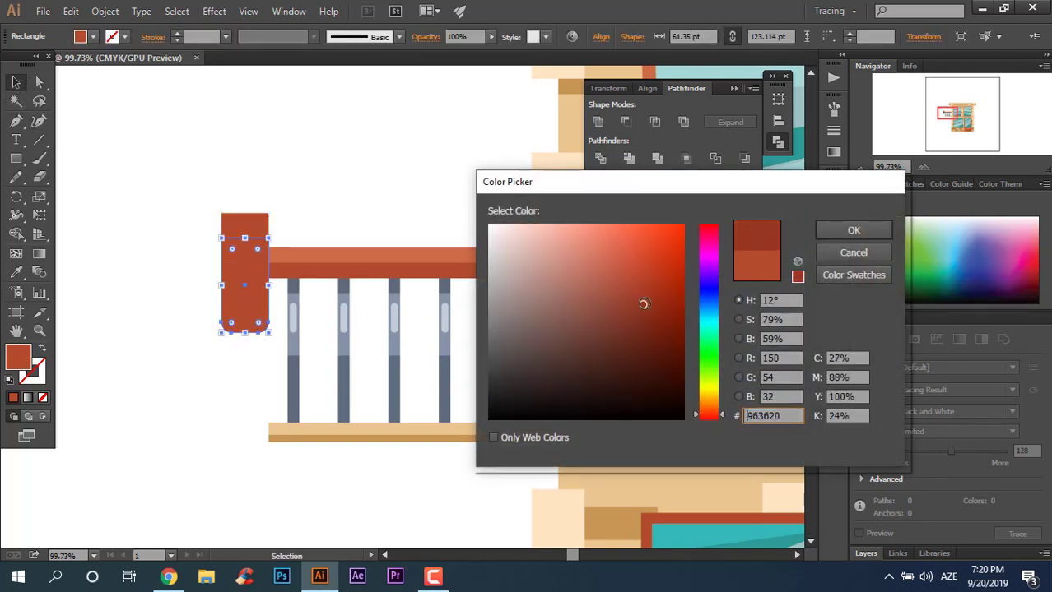
left_click(838, 231)
Step: Divide the overlapping post and copy, ungroup, and delete the leftover top piece
left_click(254, 283, "shift")
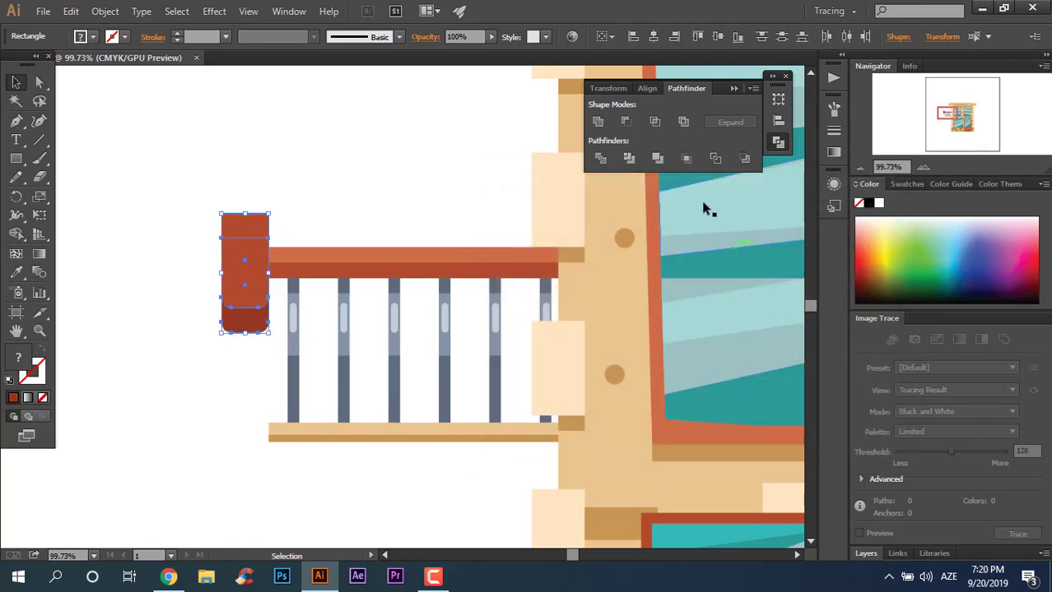
left_click(607, 164)
right_click(245, 308)
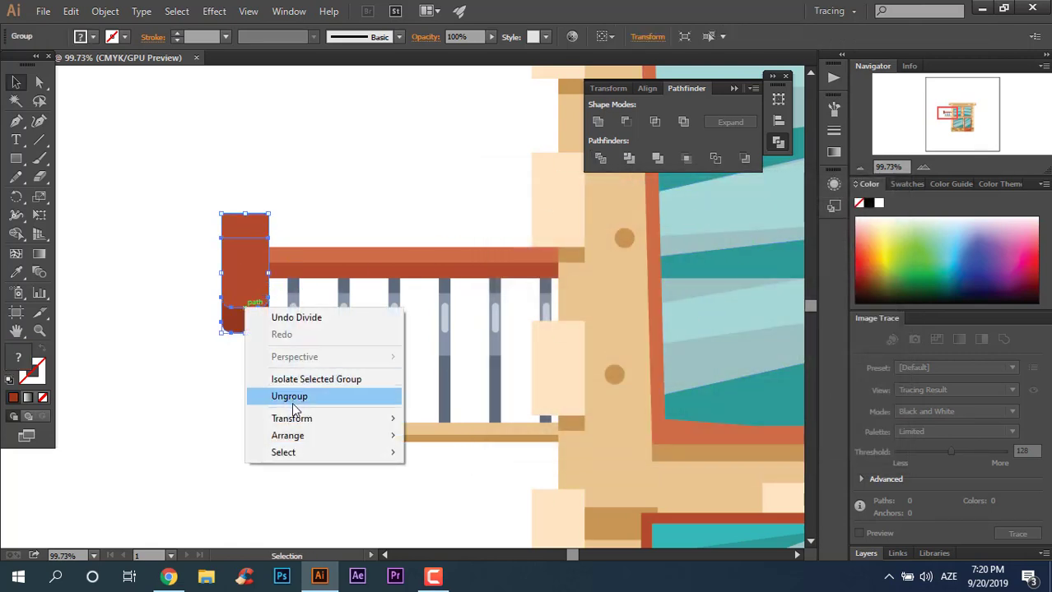
left_click(277, 396)
left_click(254, 218)
key("Delete")
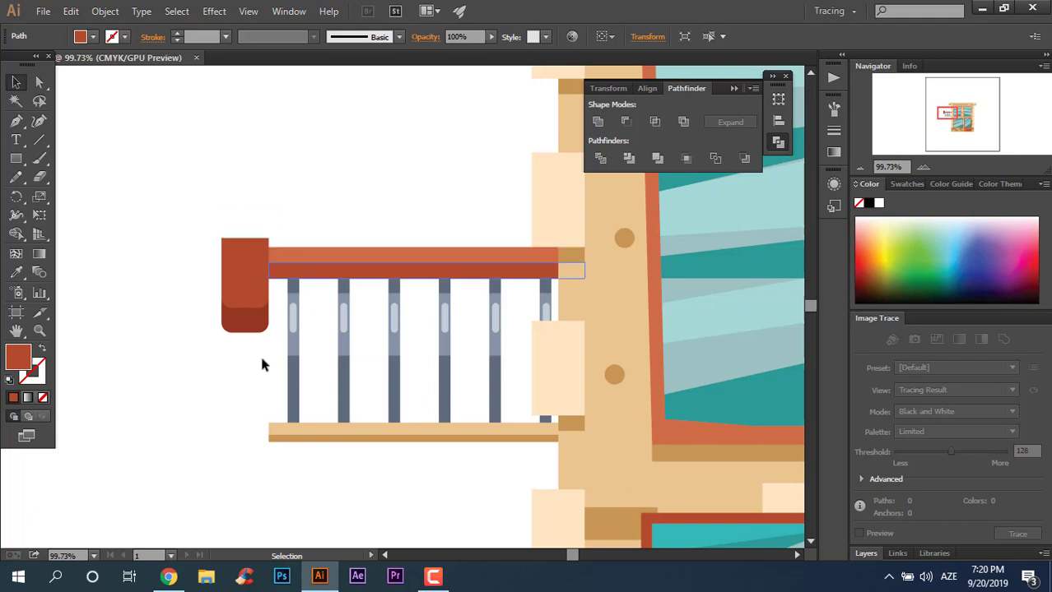
Step: Group the two-tone post pieces into one object and zoom out to the railing
left_click_drag(221, 292, 251, 316)
right_click(252, 316)
left_click(327, 385)
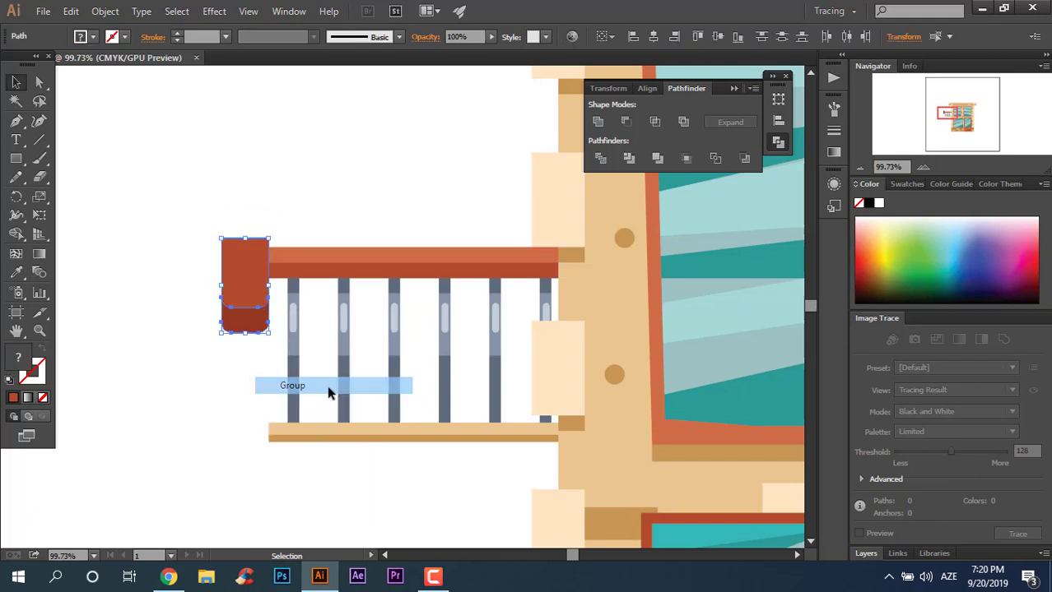
left_click(220, 409)
left_click(256, 303)
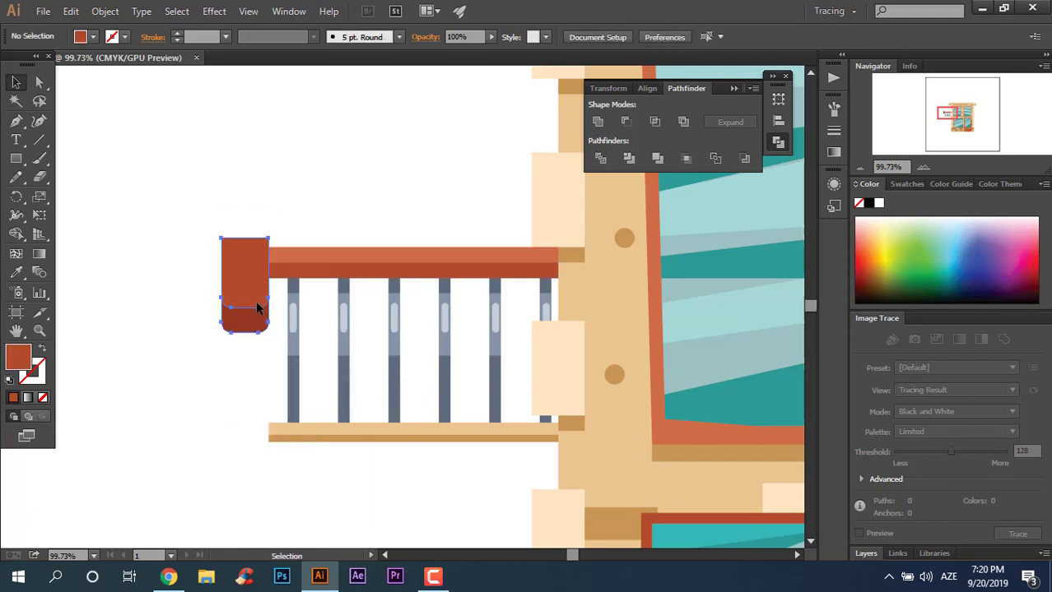
left_click(216, 377)
key("z")
mouse_move(331, 371)
left_mouse_down()
mouse_move(183, 368)
mouse_move(554, 463)
left_mouse_up()
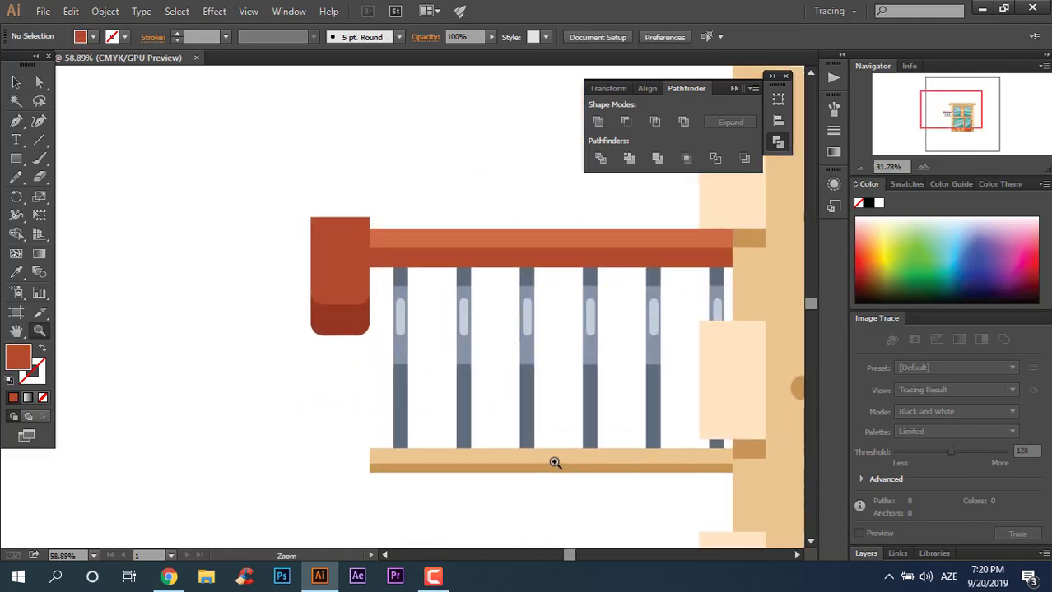
Step: Draw a green circle on top of the red post, about the post's width
key("z")
scroll(325, 292, "up", 2)
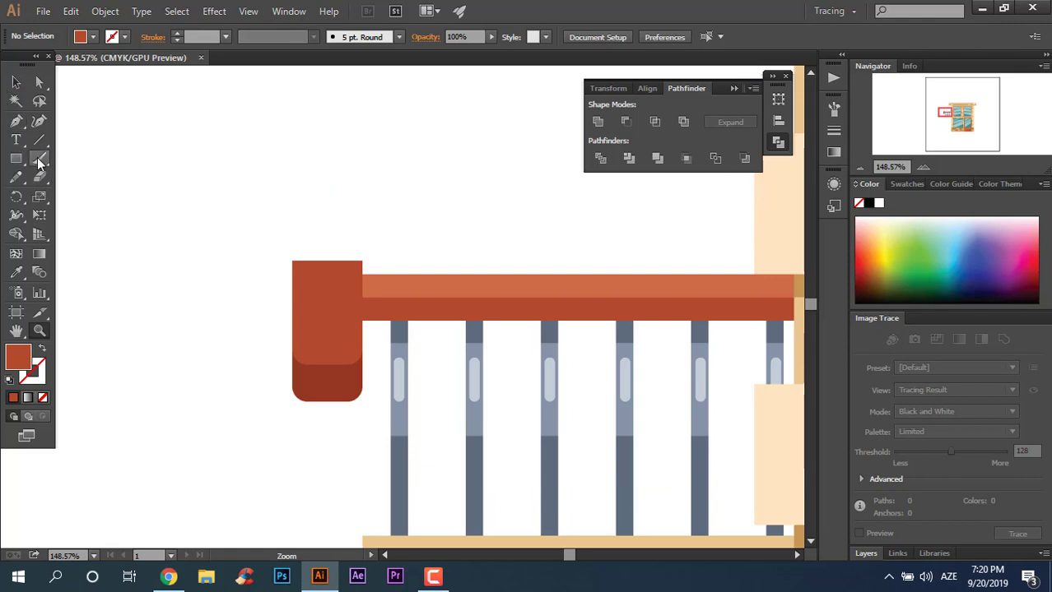
left_click_drag(39, 162, 82, 193)
left_click_drag(277, 212, 366, 305)
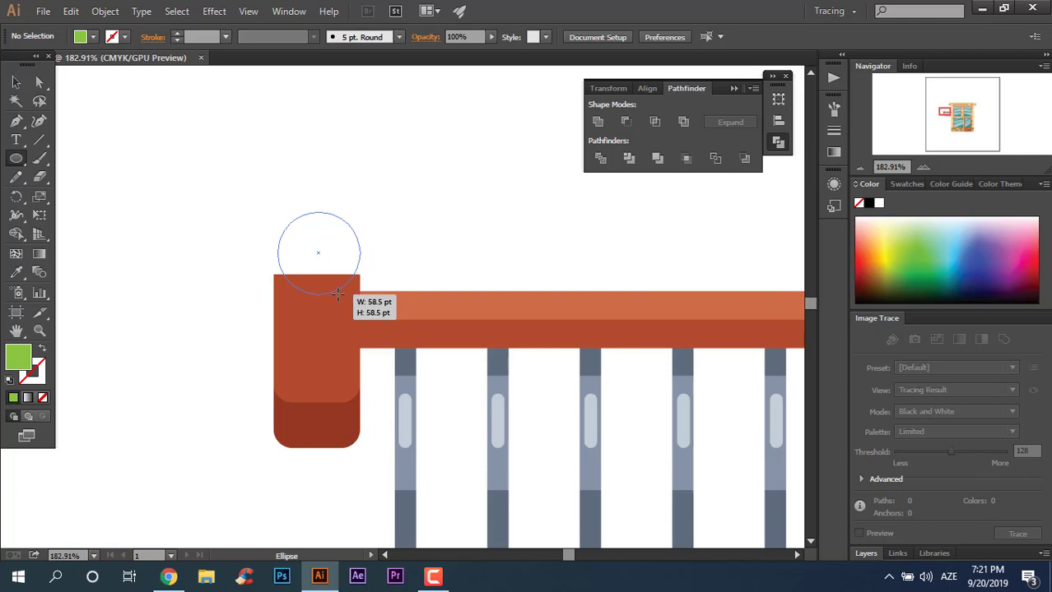
left_click_drag(363, 305, 360, 294)
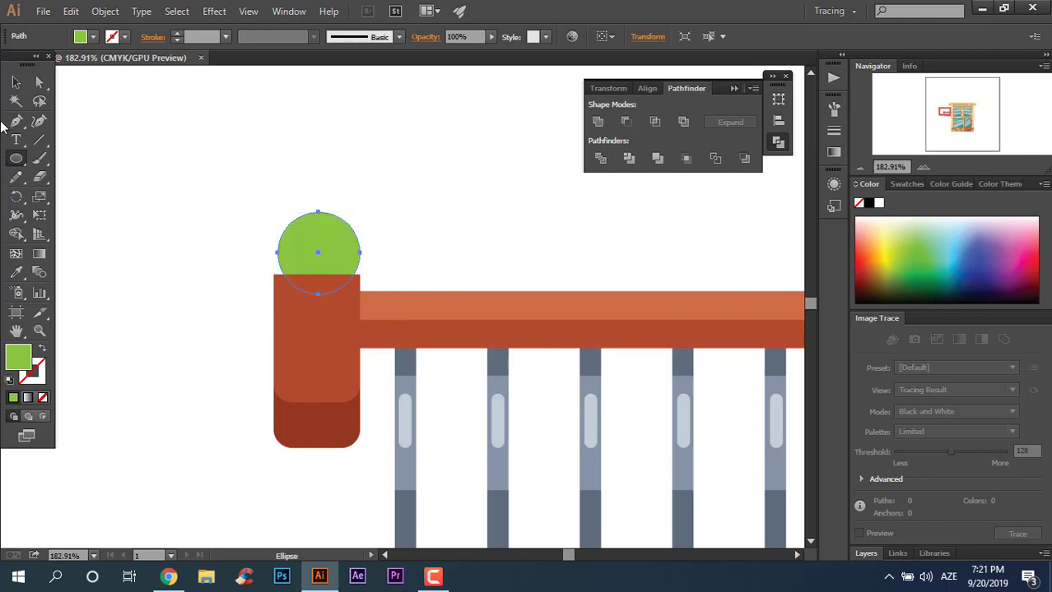
left_click(15, 82)
left_click(458, 248)
key("z")
left_click(372, 275)
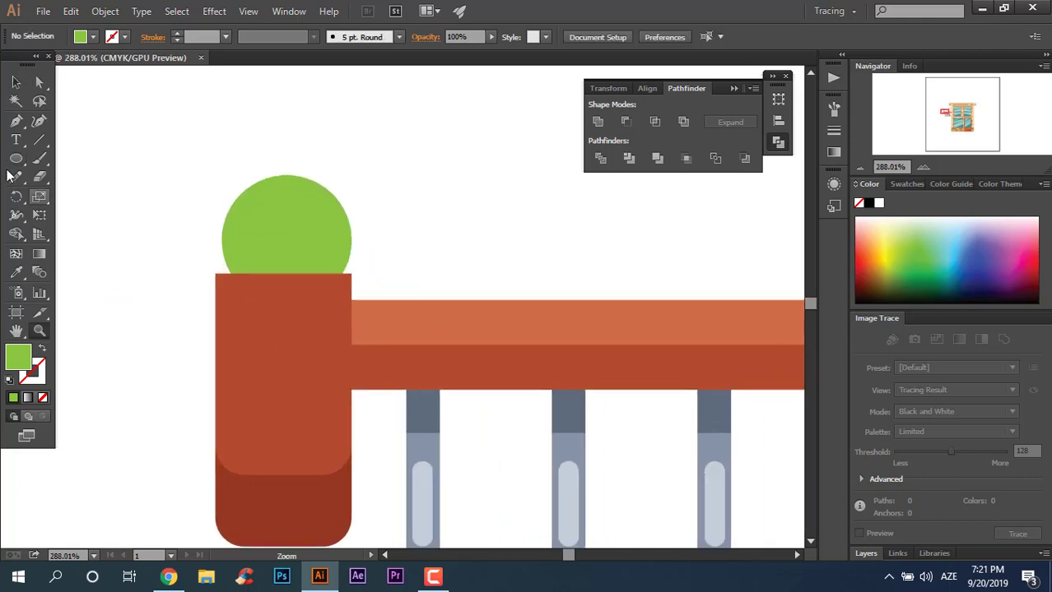
left_click_drag(17, 159, 74, 157)
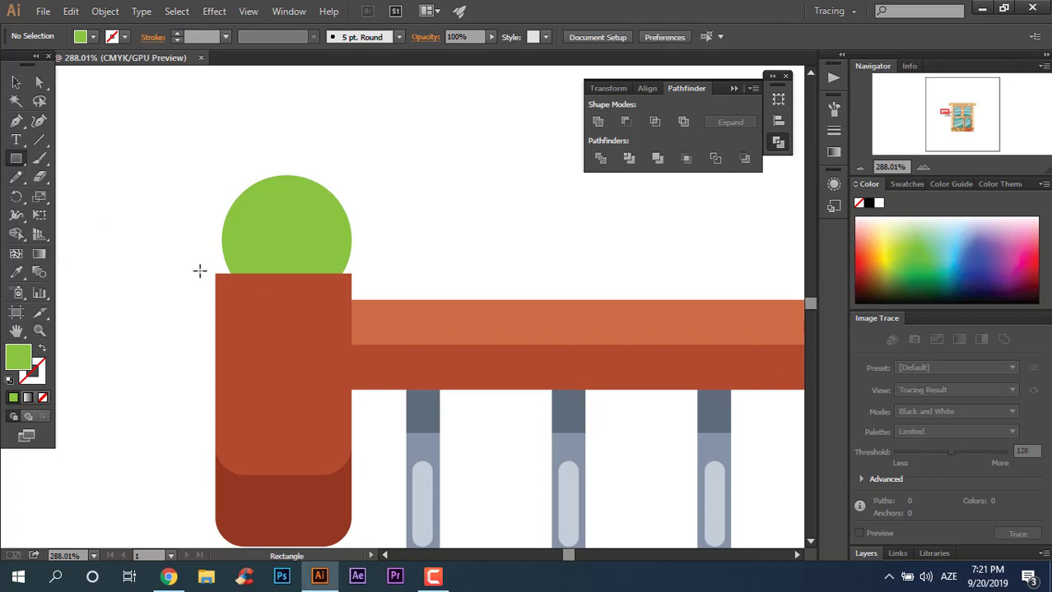
Step: Draw a thin red rim across the post's top, centred horizontally over the post
left_click_drag(195, 276, 367, 289)
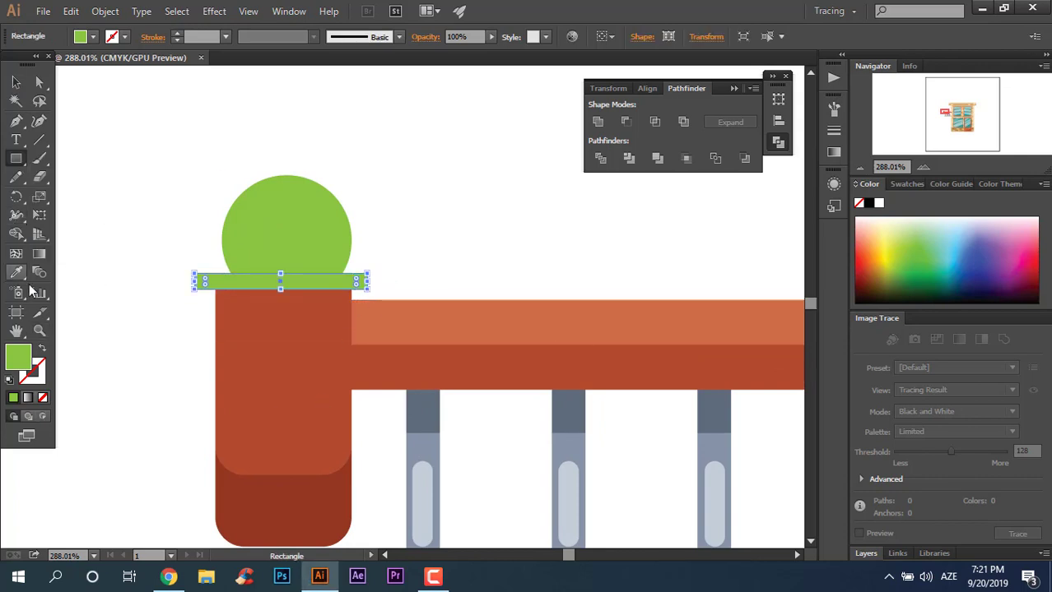
left_click(15, 272)
left_click(238, 345)
left_click(15, 81)
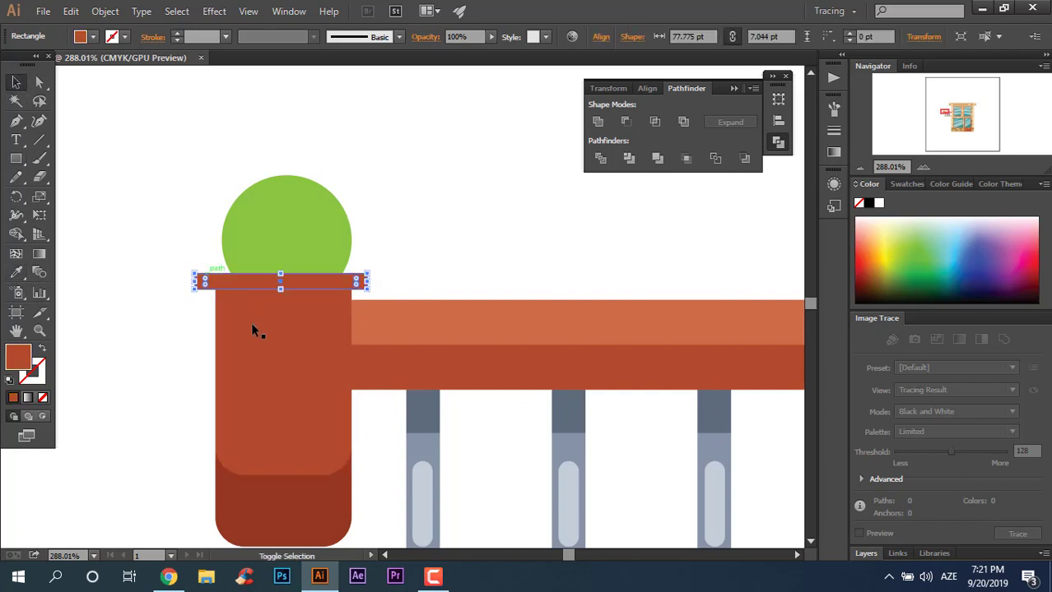
left_click(312, 367, "shift")
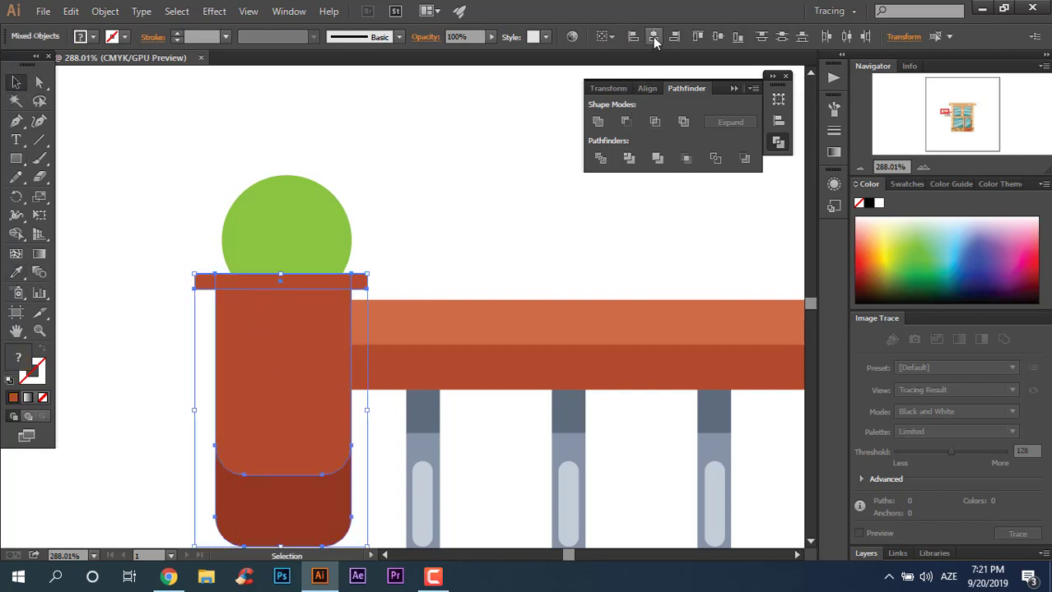
left_click(654, 41)
left_click(501, 172)
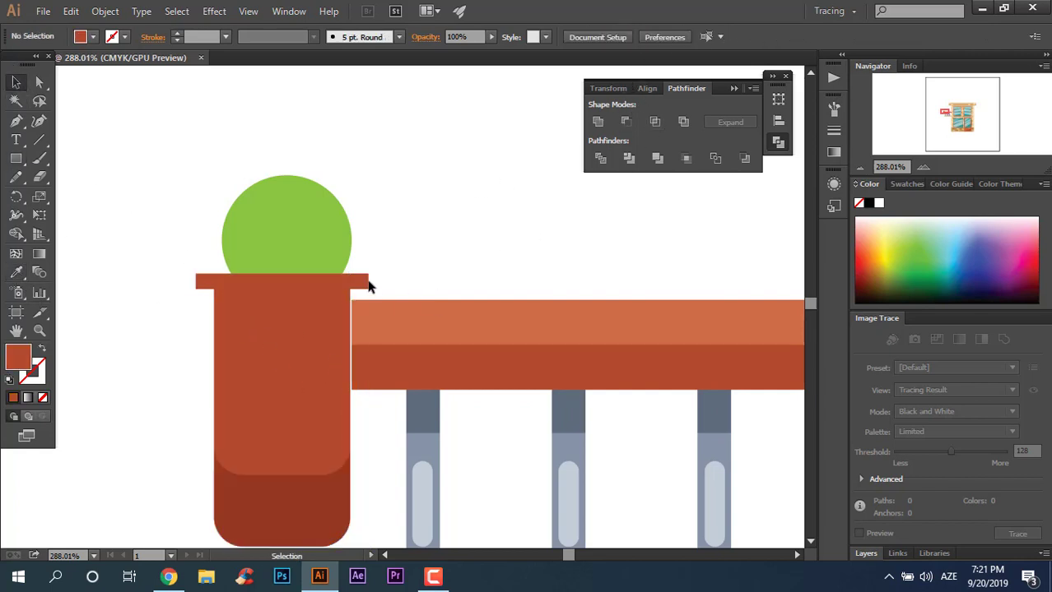
Step: Group the rim with the post, then undo that grouping
left_click(324, 334, "shift")
right_click(324, 334)
left_click(363, 406)
left_click(413, 269)
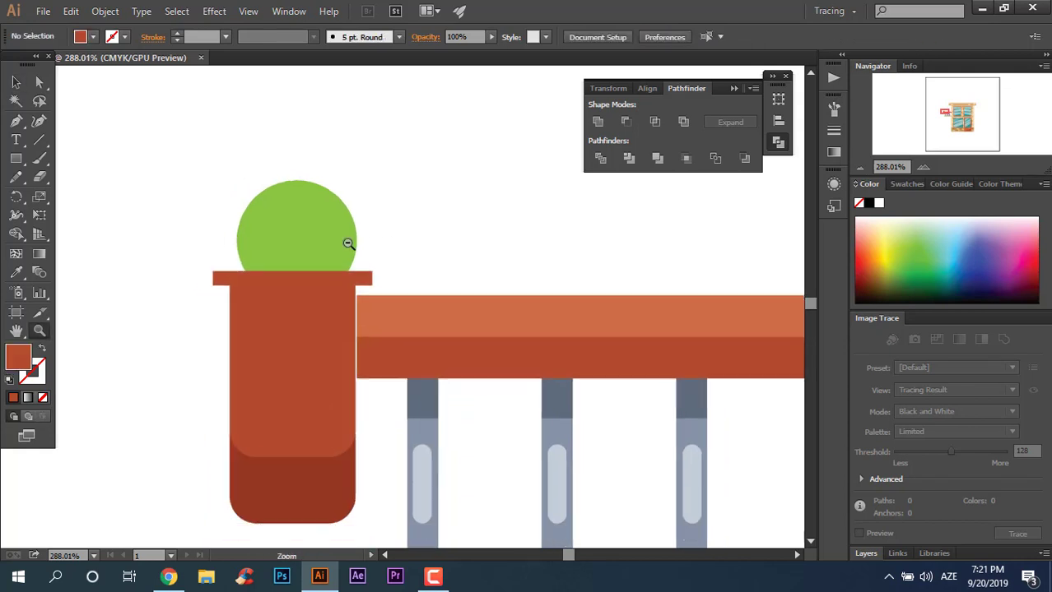
scroll(458, 357, "up", 1)
key("ctrl+z")
Step: Move the rim slightly lower and give it the pot's darker red
left_click(122, 156)
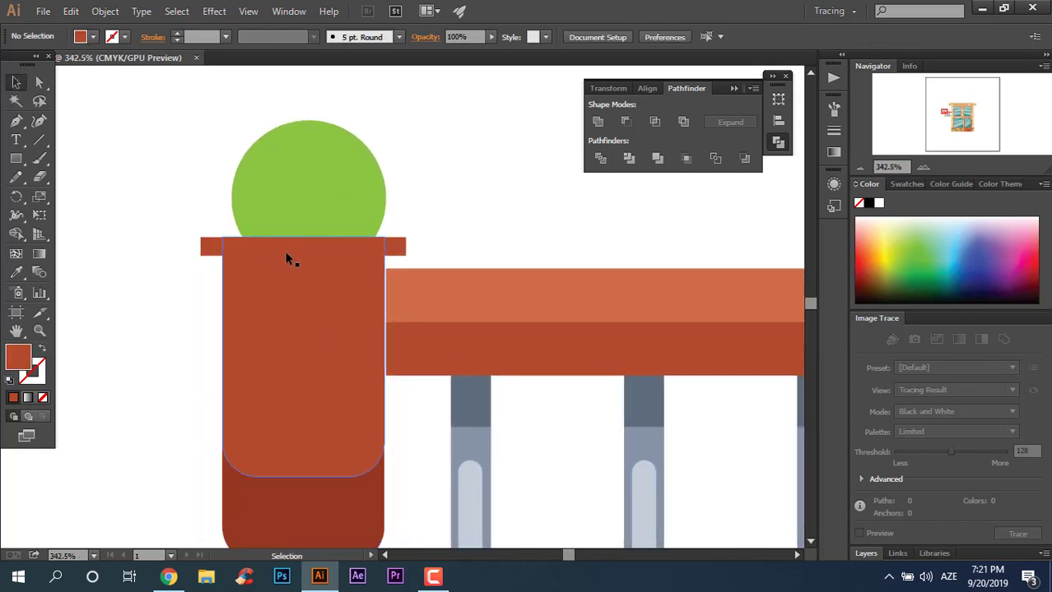
left_click_drag(287, 247, 283, 269)
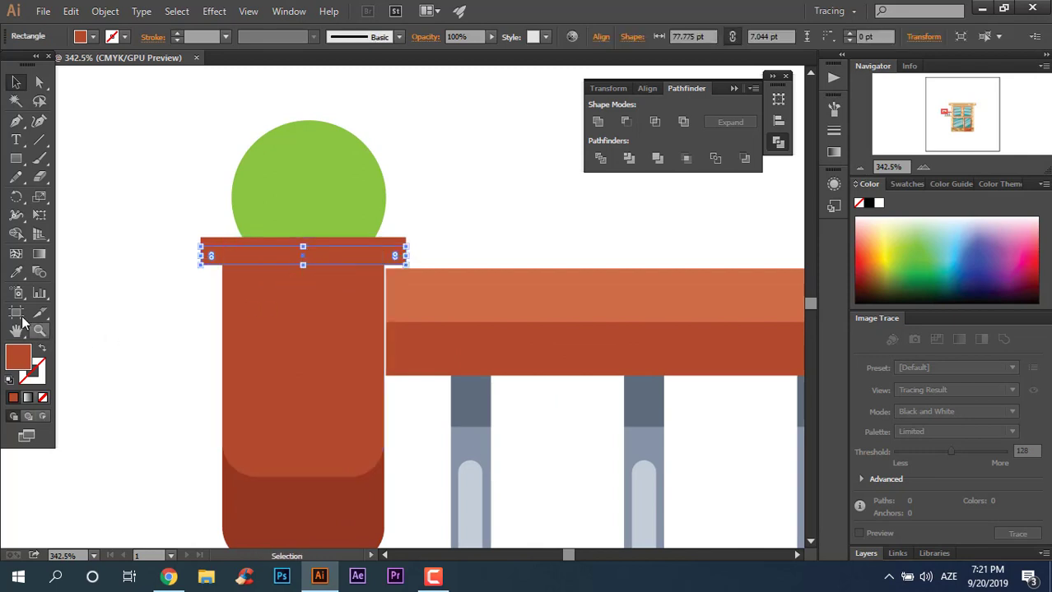
left_click(16, 272)
left_click(340, 487)
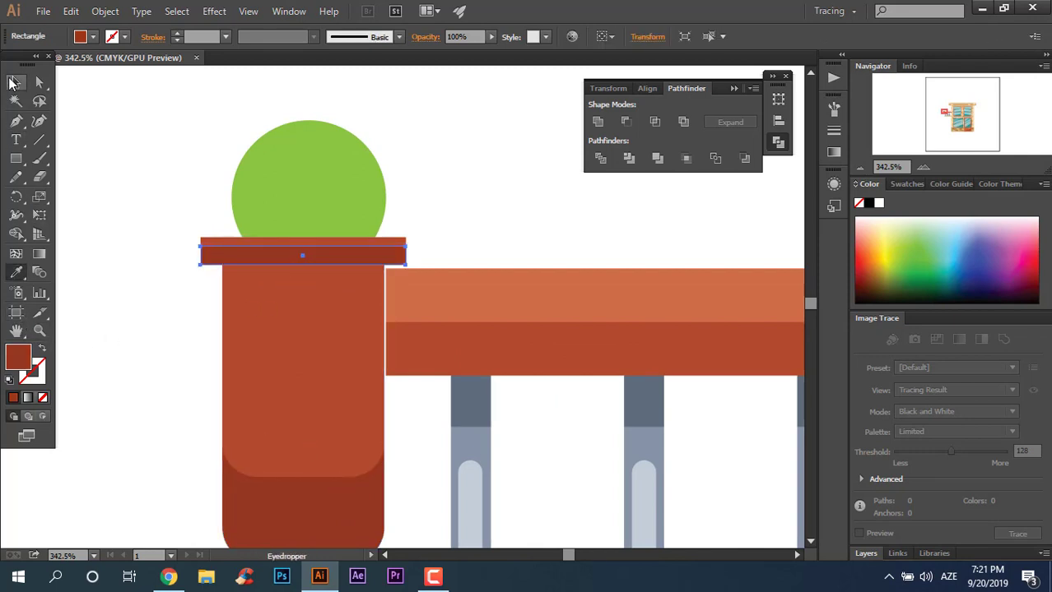
left_click(14, 82)
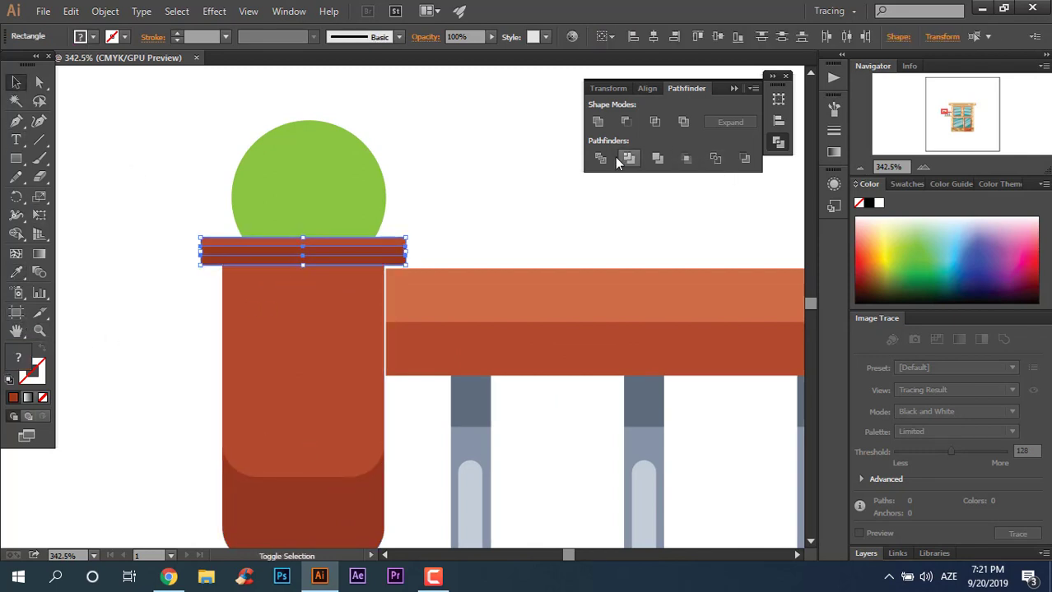
Step: Divide the overlapping rim shapes, ungroup them, and fill the lower strip with #872816
left_click(599, 158)
right_click(330, 277)
left_click(374, 364)
left_click(455, 216)
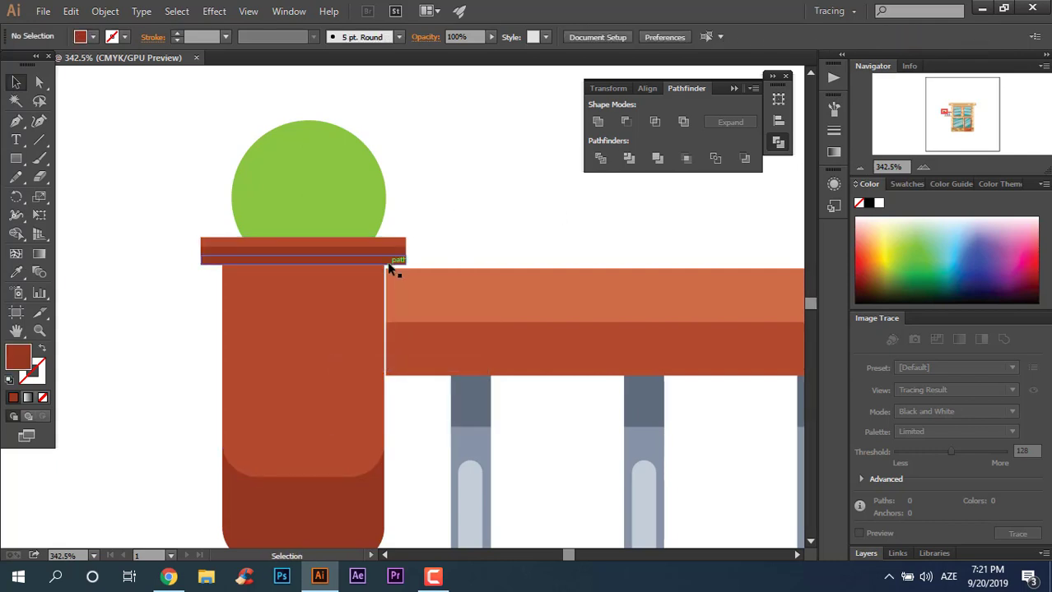
left_click(389, 263)
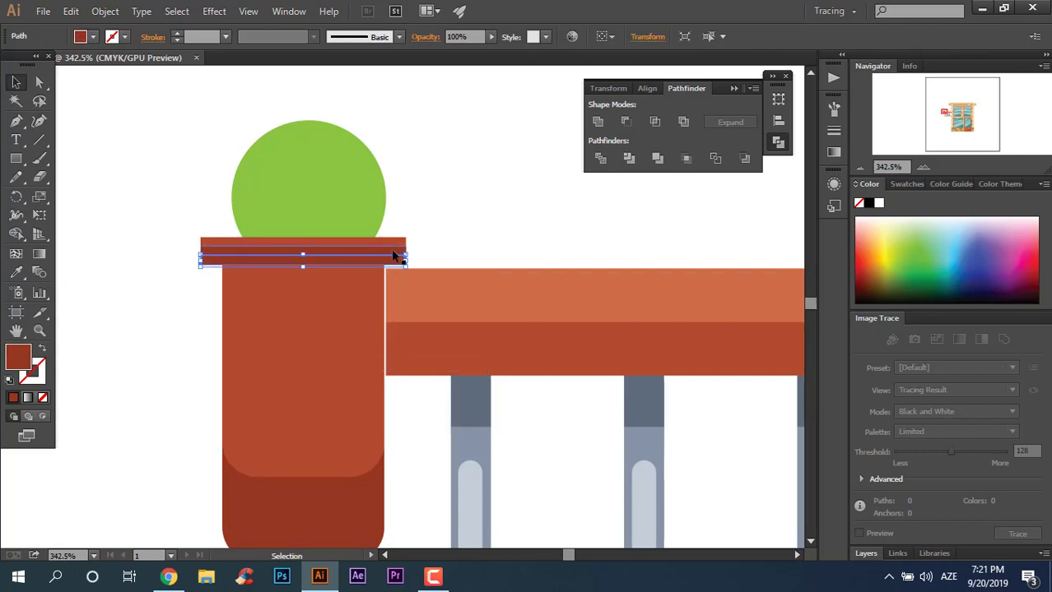
double_click(20, 357)
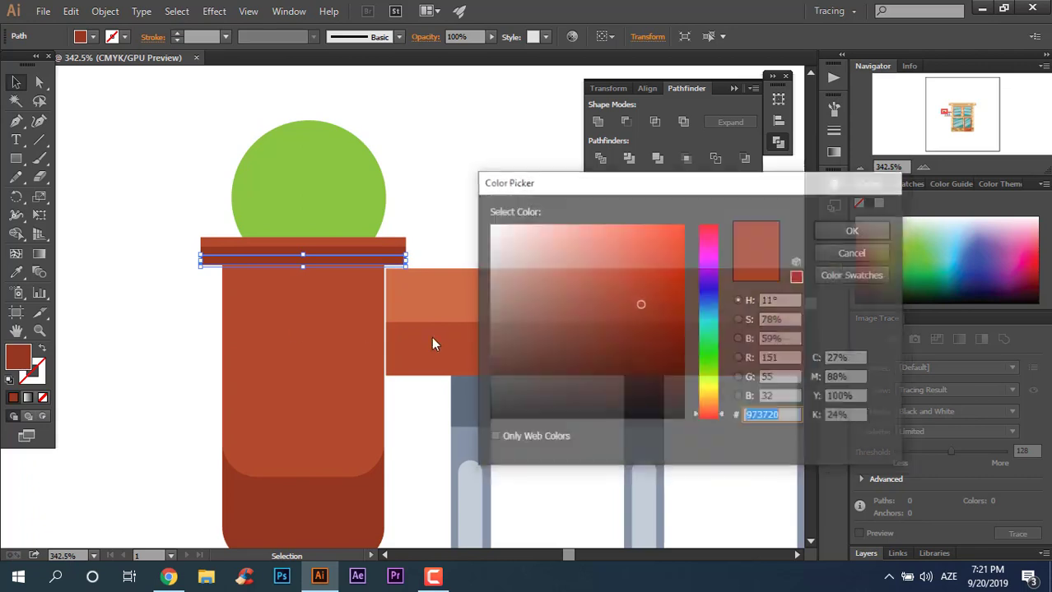
left_click(654, 316)
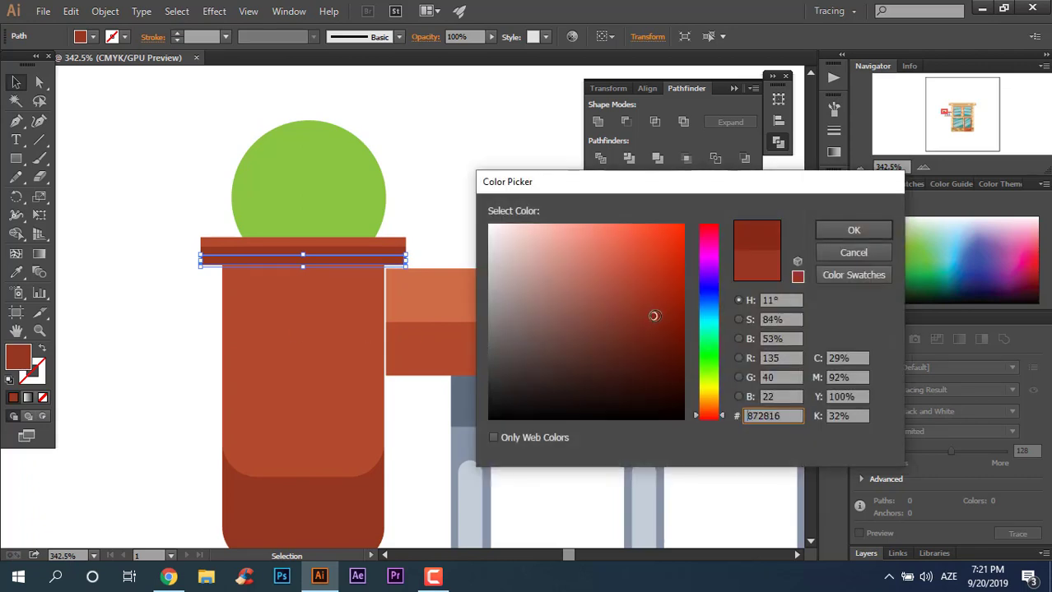
left_click(825, 229)
left_click(490, 242)
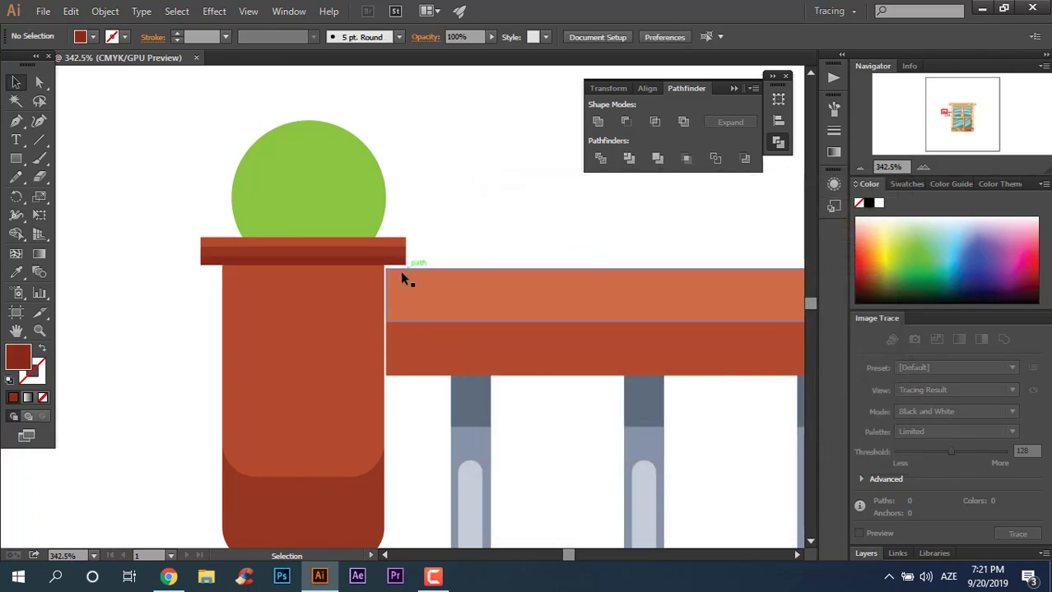
Step: Divide the dark strip with the pot body and delete the left overhanging fragment
left_click(313, 260)
left_click(315, 285, "shift")
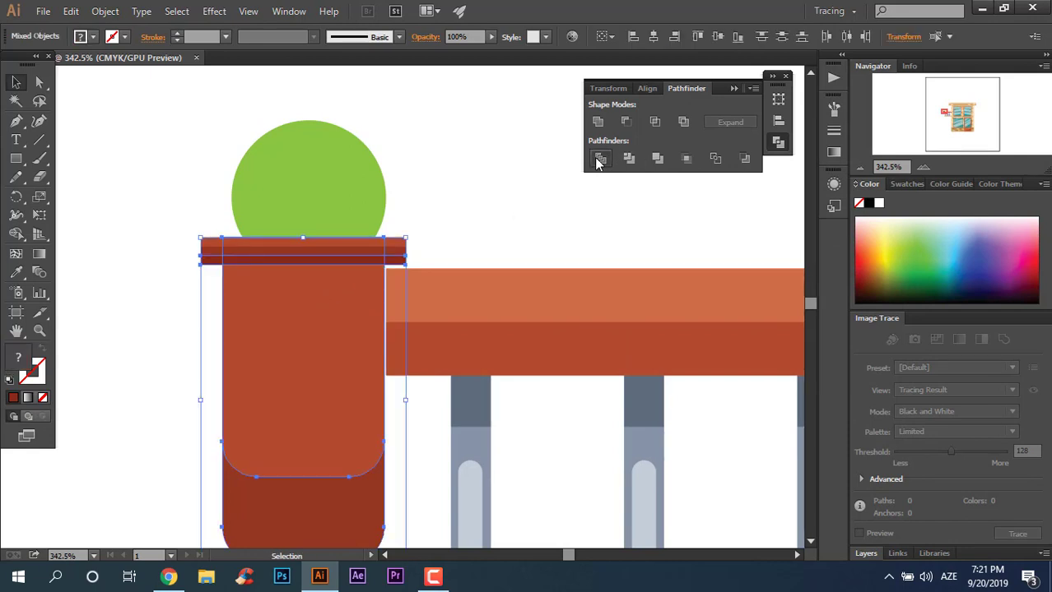
left_click(598, 163)
right_click(334, 298)
left_click(394, 393)
left_click(202, 304)
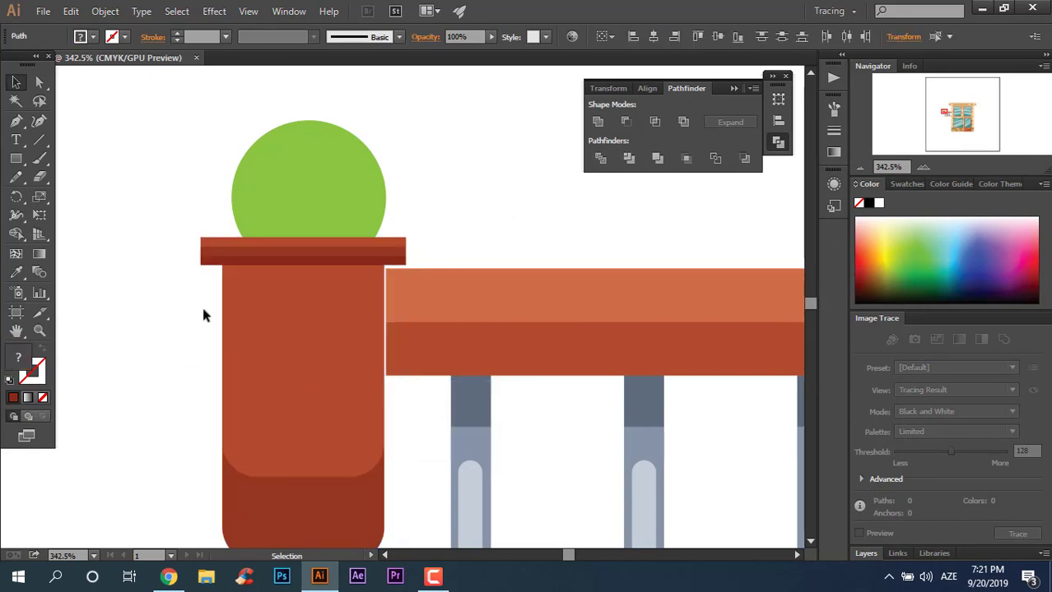
left_click(216, 262)
key("Delete")
Step: Delete the right strip fragment and group the pot body shapes
left_click(396, 262)
key("Delete")
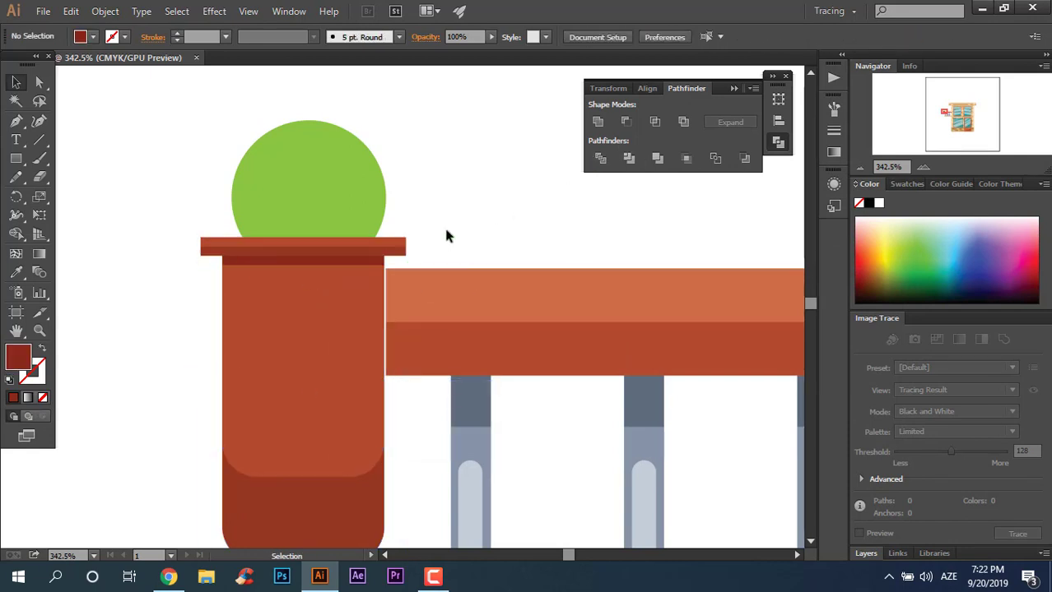
scroll(428, 264, "down", 1)
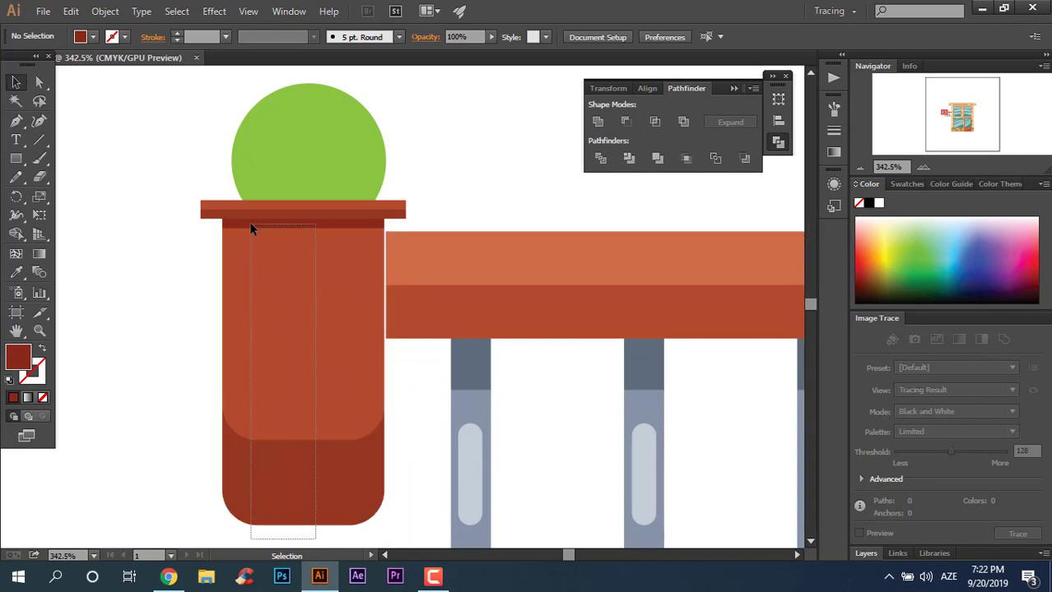
left_click_drag(250, 228, 270, 238)
left_click(357, 212, "shift")
right_click(343, 278)
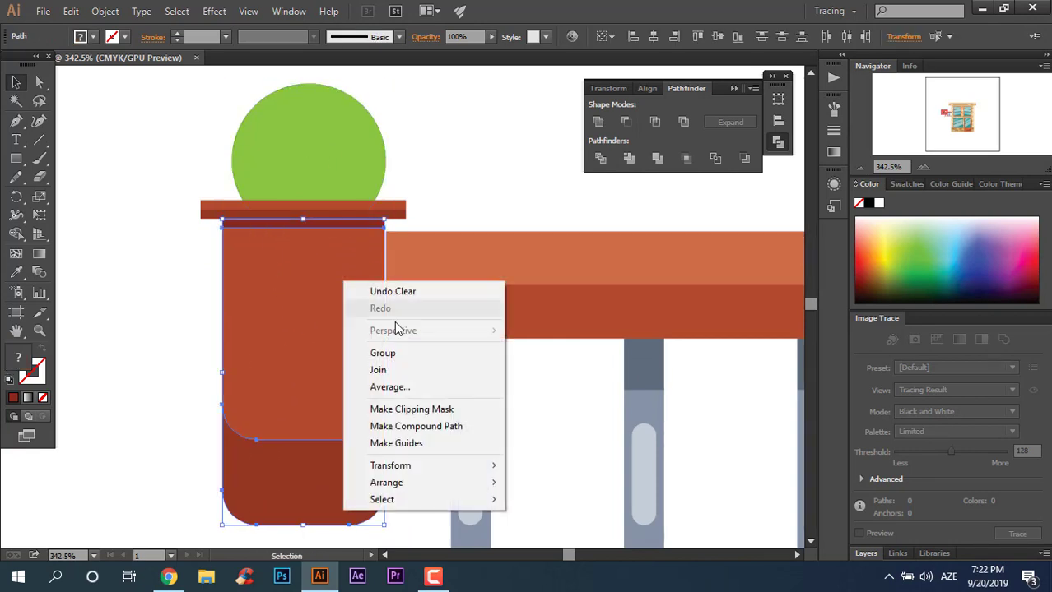
left_click(410, 350)
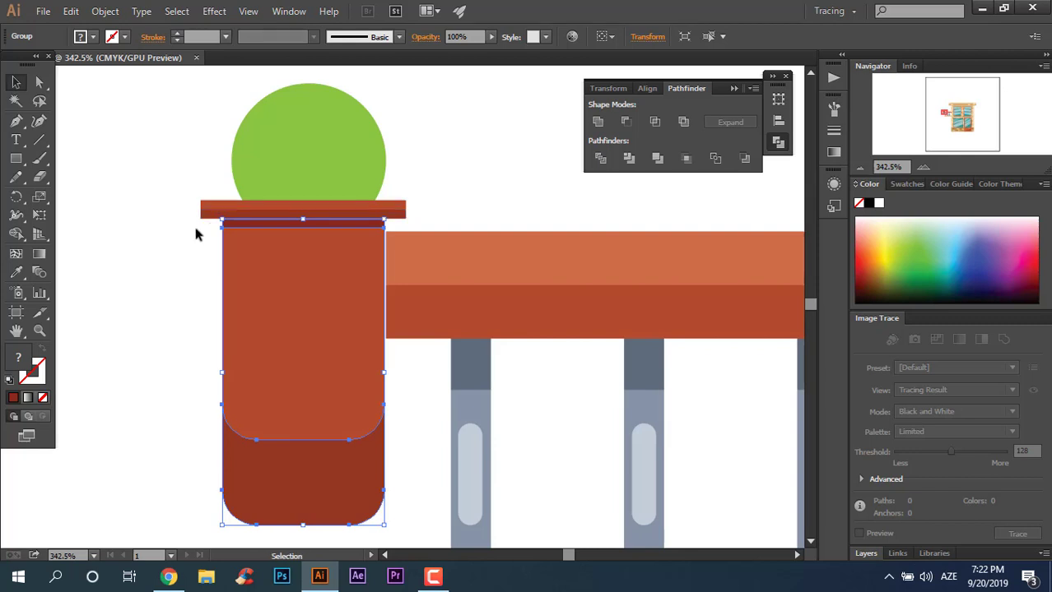
Step: Group the rim pieces, then group body and rim into one pot object
left_click(195, 235)
left_click(205, 211)
right_click(206, 210)
left_click(288, 281)
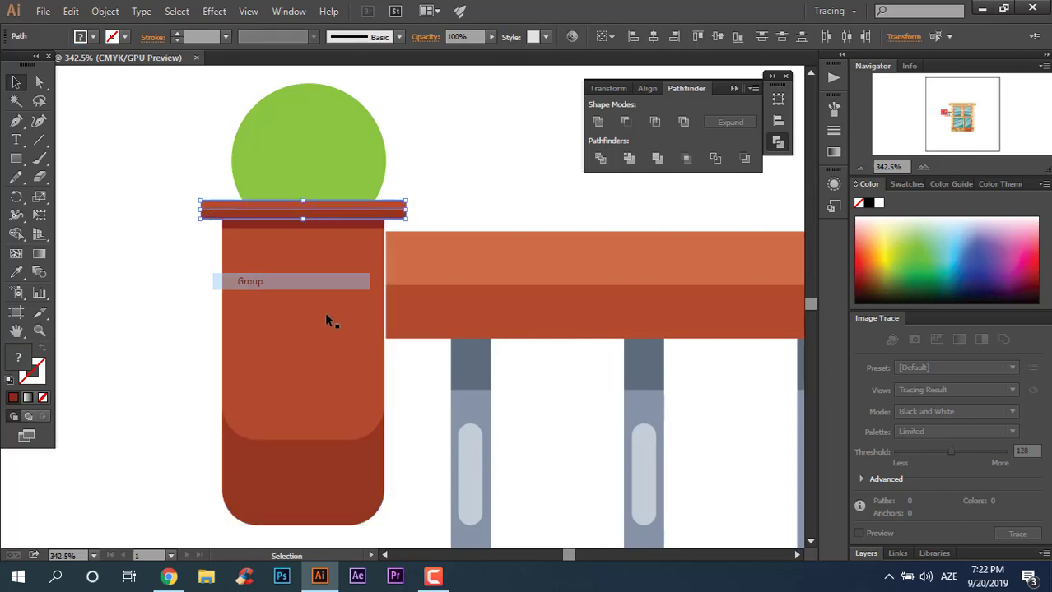
right_click(346, 307)
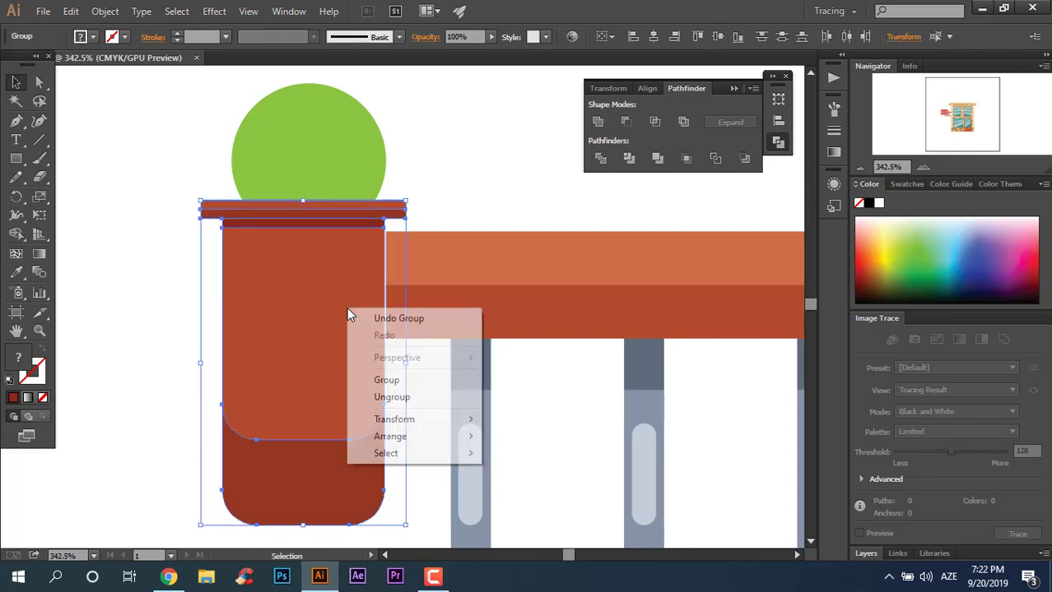
left_click(386, 381)
left_click(452, 183)
Step: Zoom out to view the building, then zoom back in close on the planter
key("z")
left_click(323, 249, "alt")
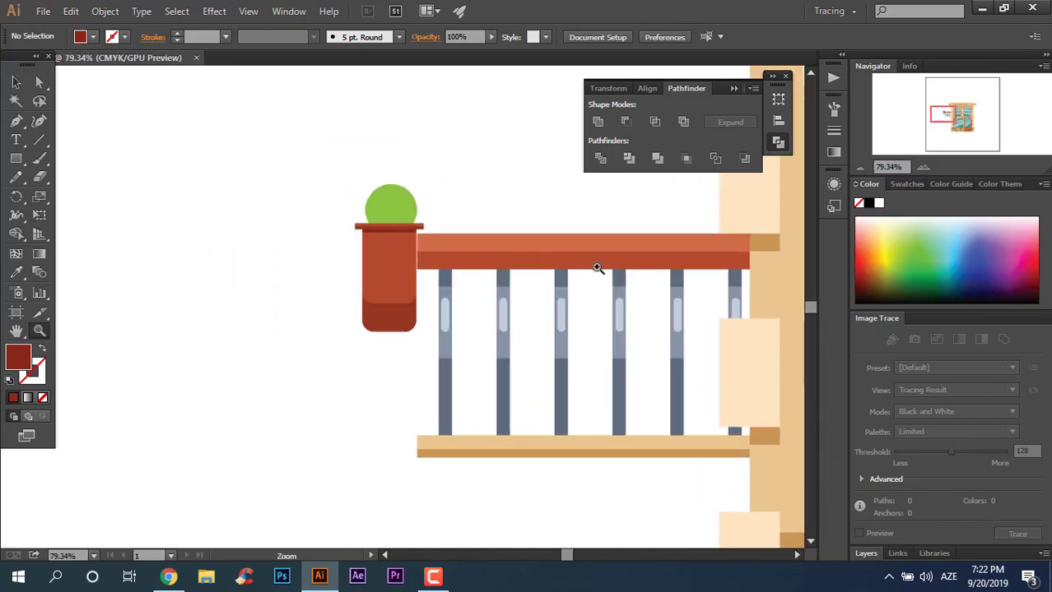
mouse_move(597, 268)
left_mouse_down()
mouse_move(535, 277)
mouse_move(133, 196)
mouse_move(536, 235)
mouse_move(426, 273)
mouse_move(478, 273)
left_mouse_up()
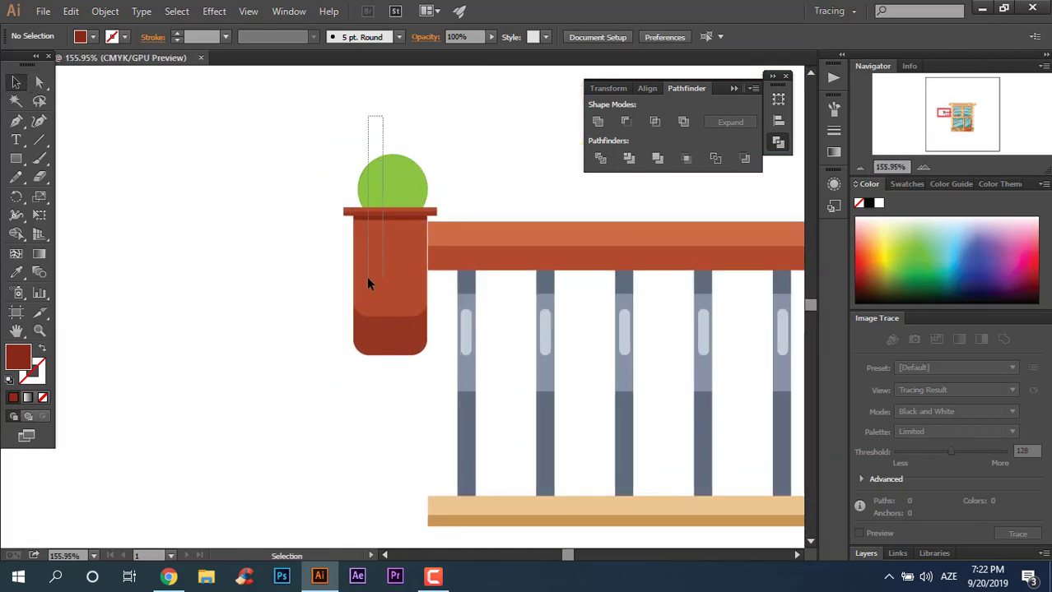
left_click_drag(368, 284, 368, 284)
left_click(668, 43)
left_click(514, 168)
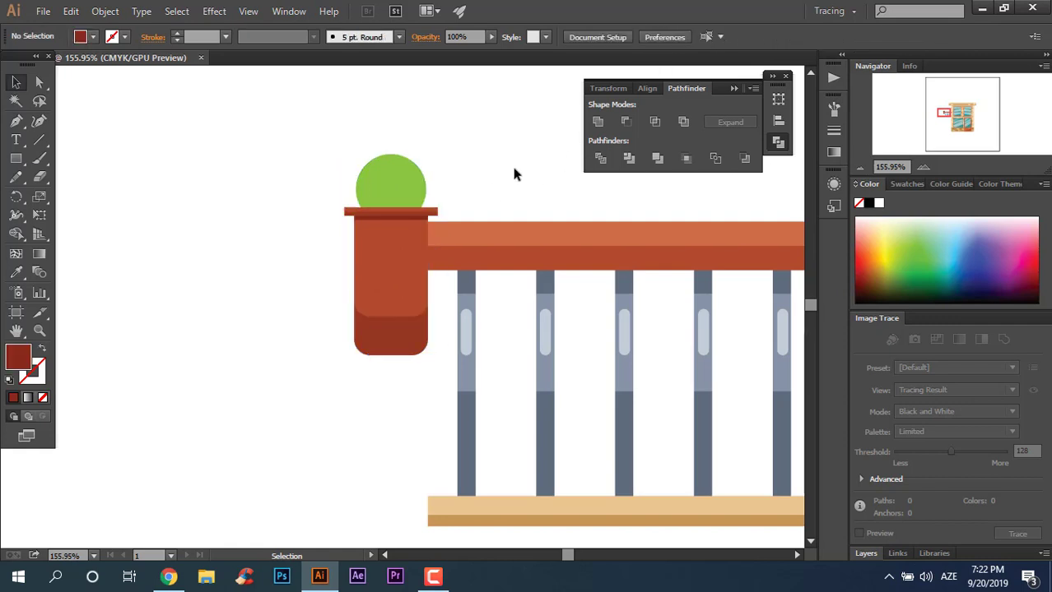
key("z")
mouse_move(513, 168)
left_mouse_down()
mouse_move(275, 159)
mouse_move(685, 336)
left_mouse_up()
left_click_drag(354, 148, 472, 209)
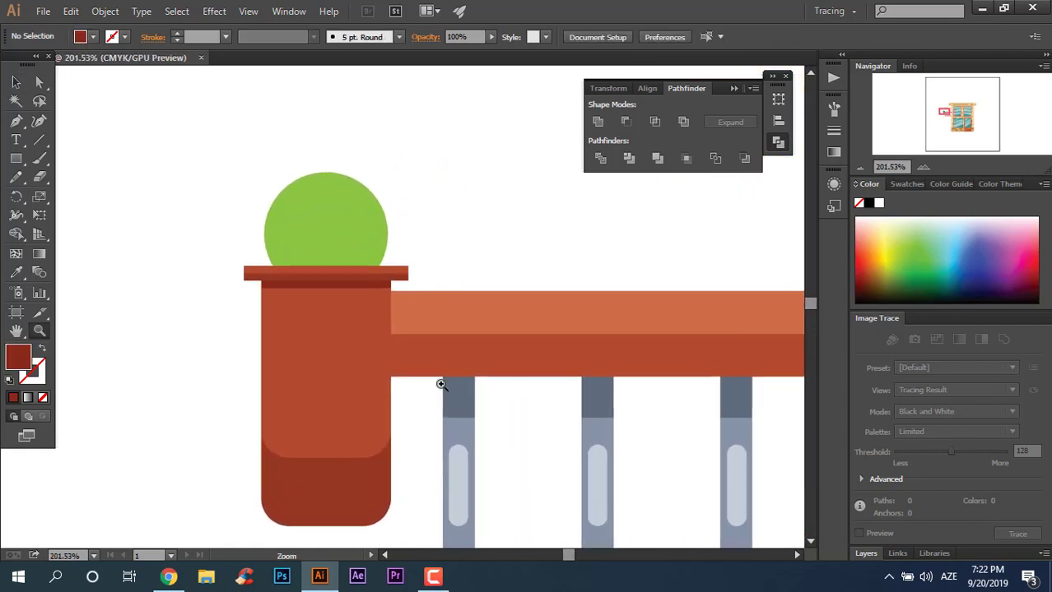
left_click(16, 158)
left_click(86, 195)
Step: Draw a new circle over the bush and fill it with a sampled green
left_click_drag(331, 259, 360, 317)
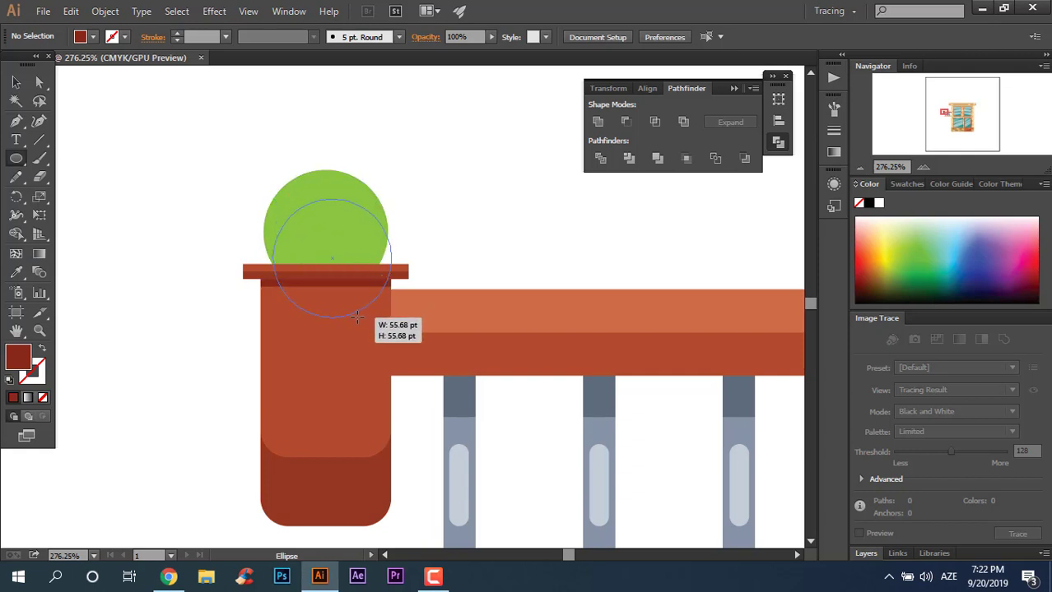
left_click_drag(357, 317, 384, 255)
key("v")
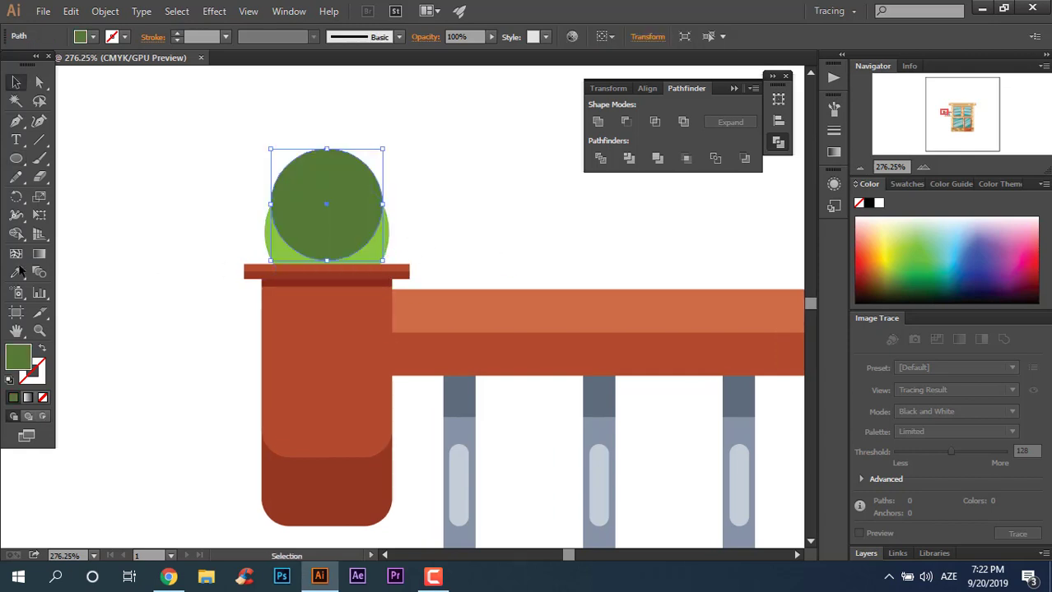
left_click(18, 272)
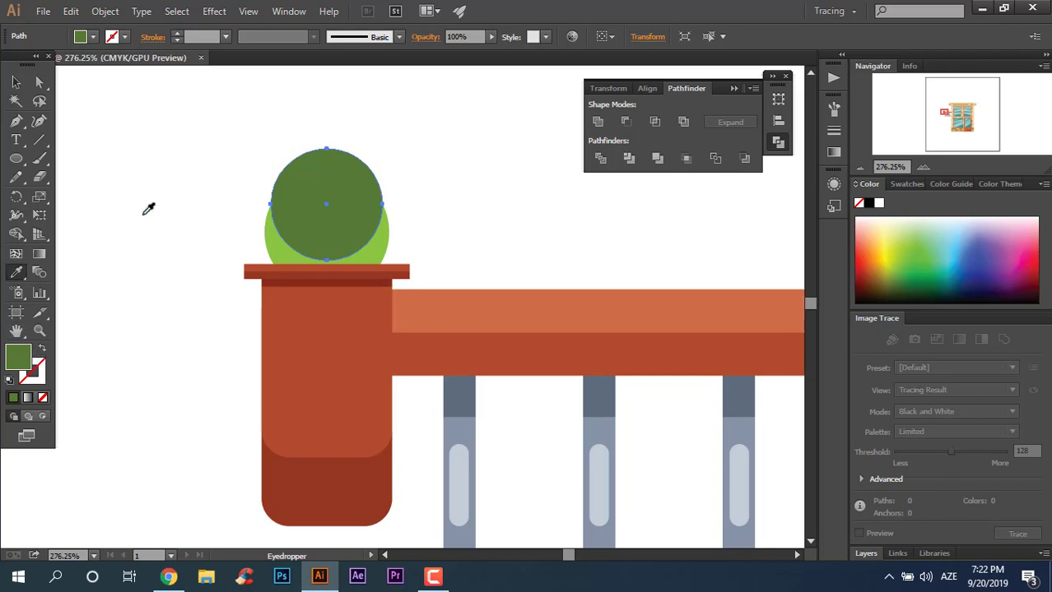
left_click(17, 82)
Step: Duplicate the circle off to the right, then enlarge the left one and nudge it up
left_click_drag(347, 204, 544, 204)
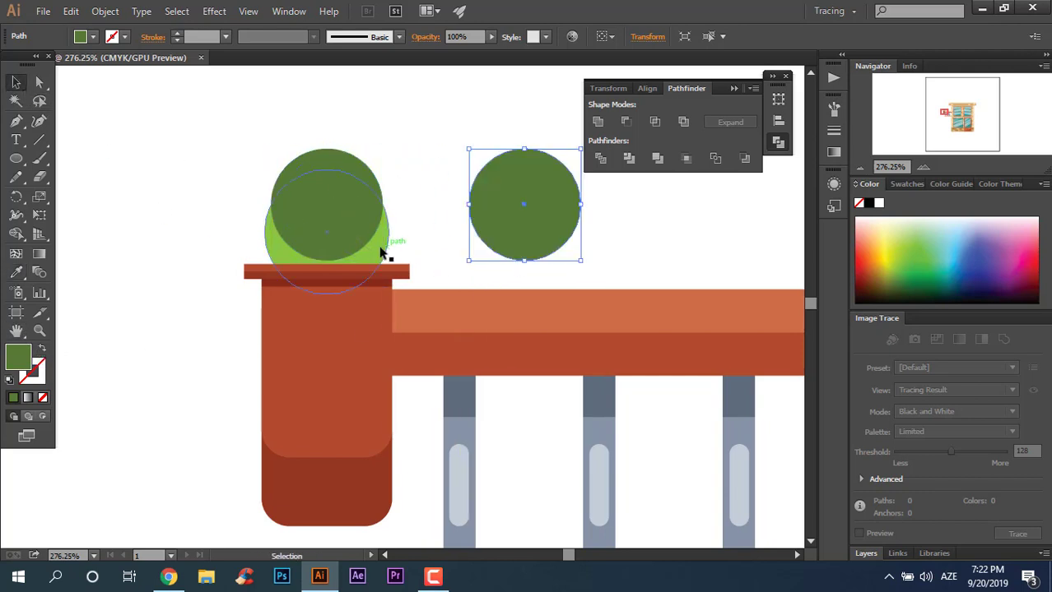
left_click(374, 226)
left_click_drag(385, 151, 394, 142)
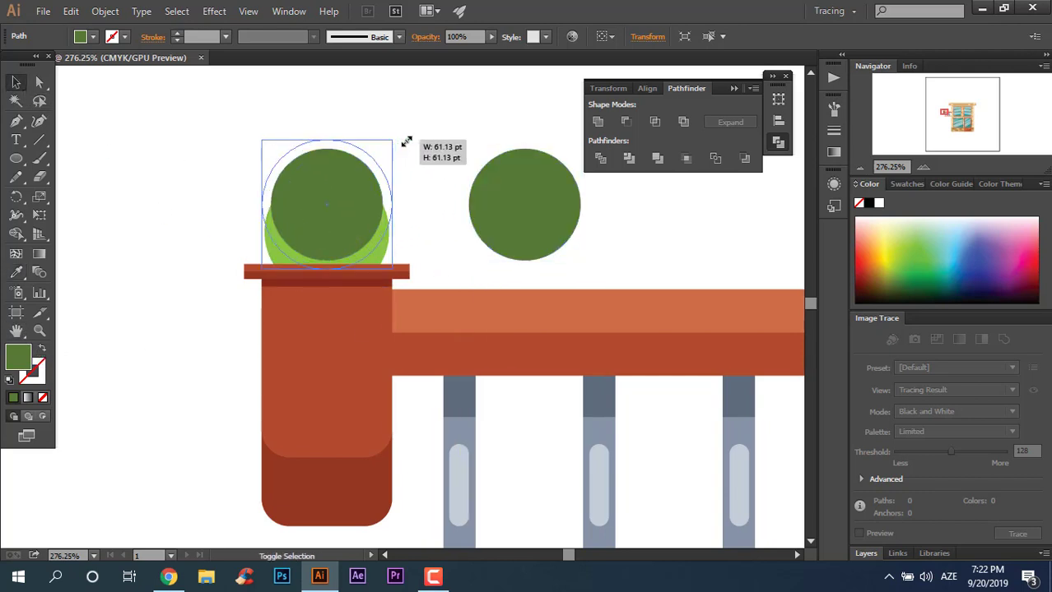
mouse_move(368, 203)
left_mouse_down()
mouse_move(370, 174)
mouse_move(352, 189)
left_mouse_up()
left_click(446, 276)
left_click(415, 215)
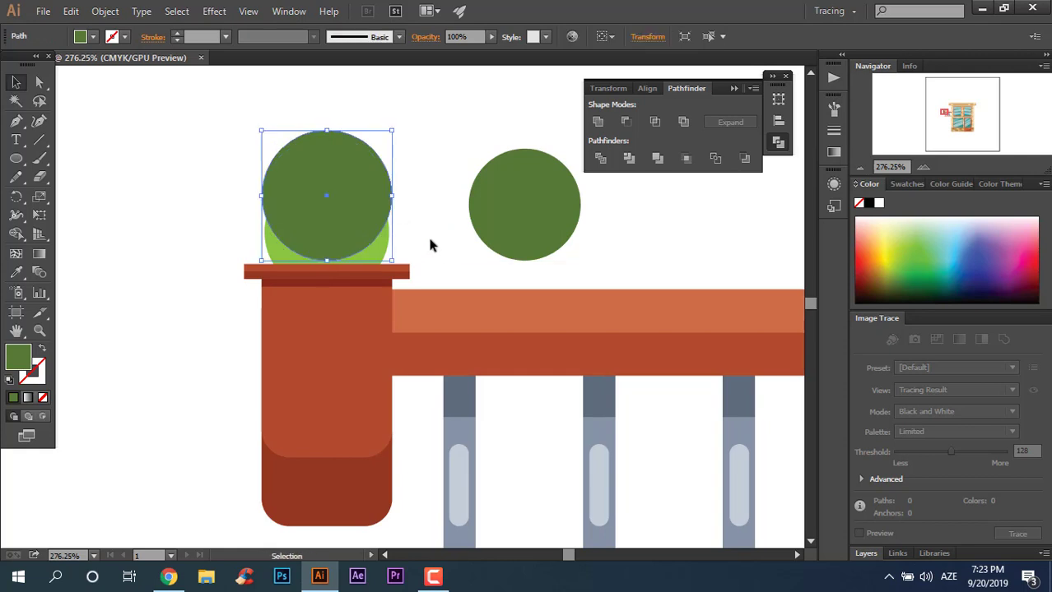
Step: Give the left circle the light green fill sampled from the bush
left_click_drag(425, 271, 231, 189)
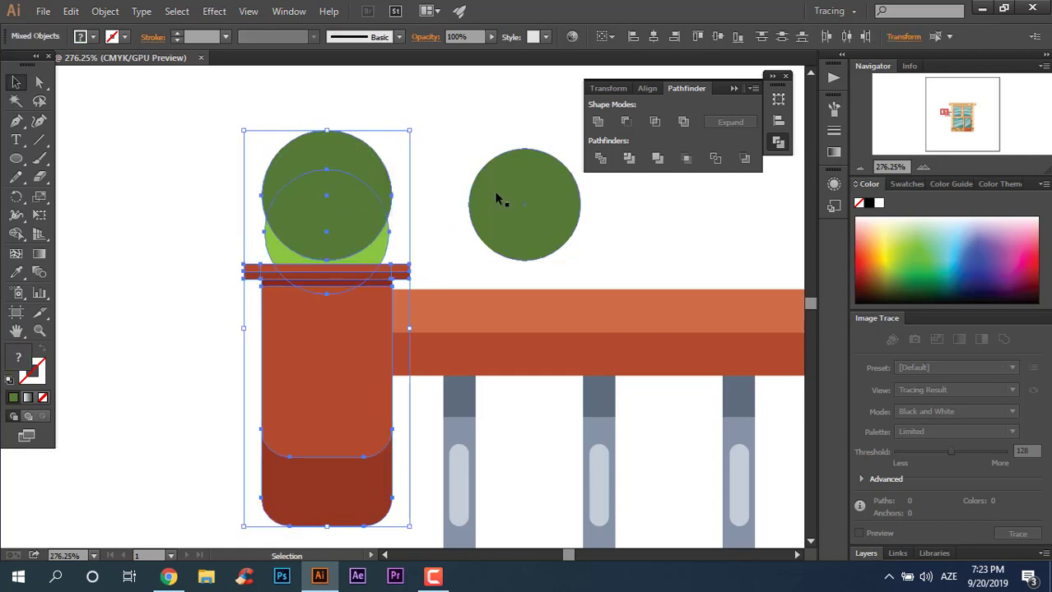
left_click(418, 186)
left_click(351, 208)
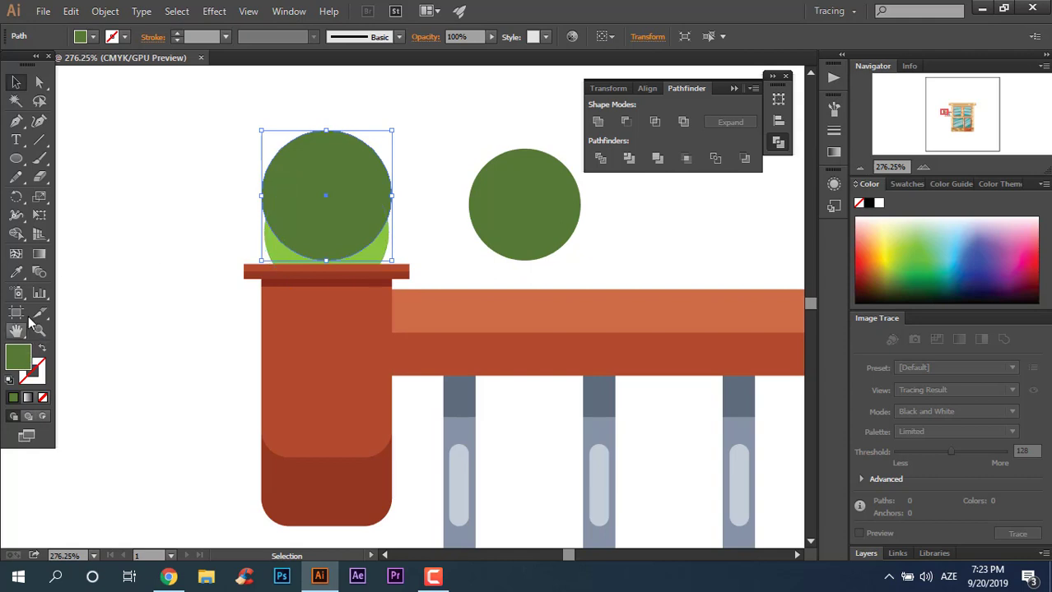
left_click(28, 274)
left_click(290, 255)
left_click(16, 86)
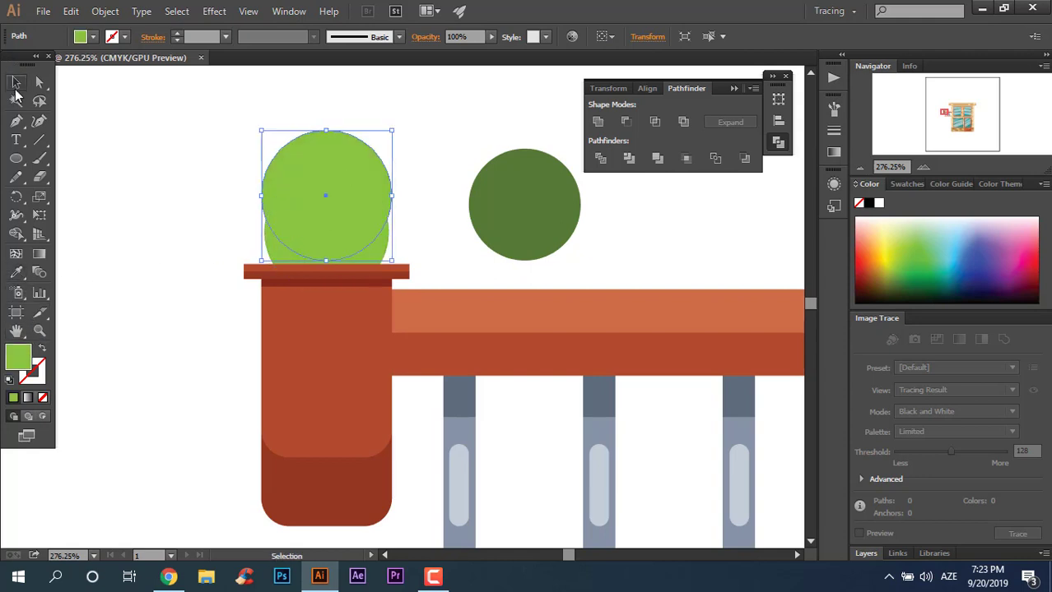
Step: Move a circle lower behind the pot rim and give it the dark green fill
left_click_drag(274, 251, 274, 252)
left_click(17, 273)
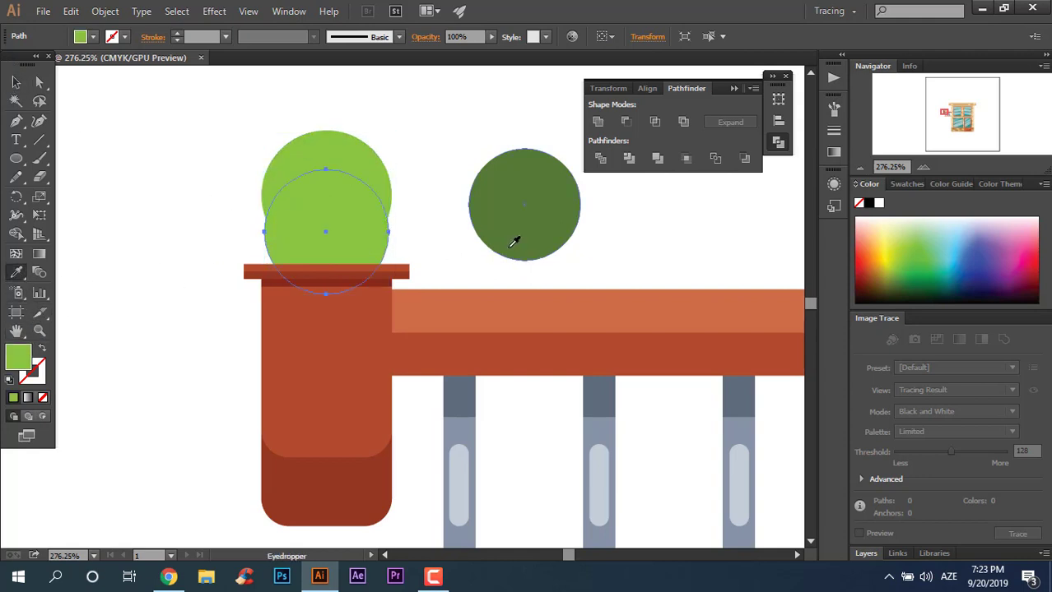
left_click(510, 246)
left_click(16, 83)
Step: Ungroup the bush circles, lower the light-green one over the dark one, and group them
left_click(350, 206)
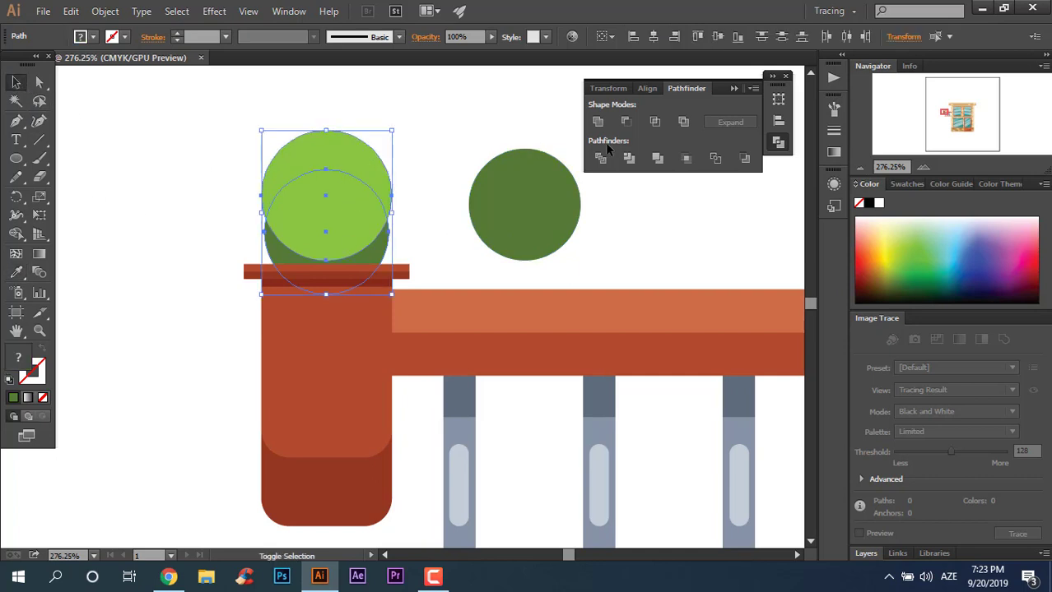
right_click(345, 212)
left_click(449, 299)
left_click(440, 204)
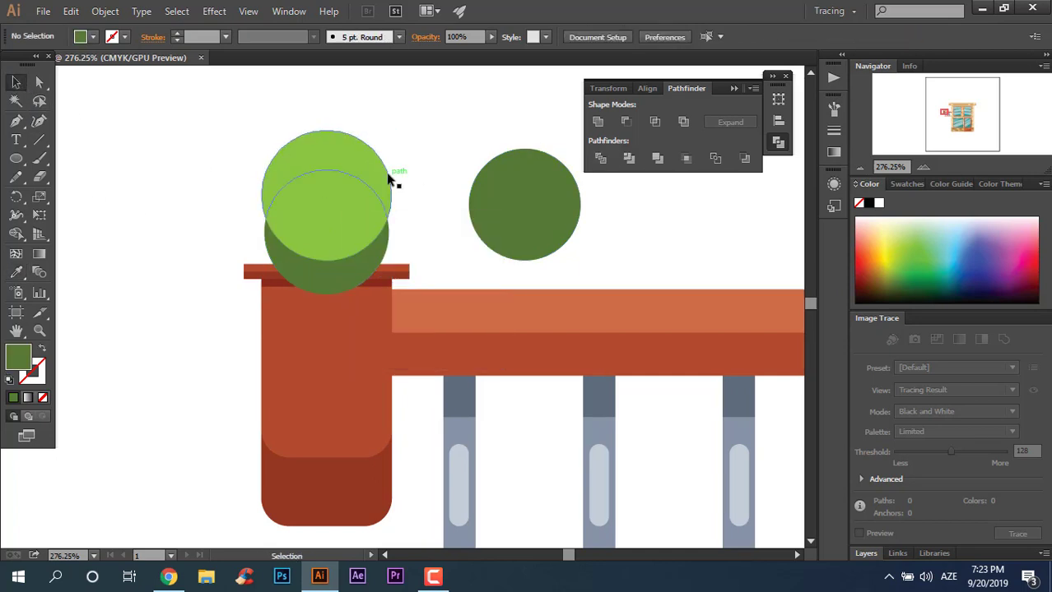
left_click(387, 178)
left_click(419, 234)
mouse_move(387, 178)
left_mouse_down()
mouse_move(387, 219)
mouse_move(352, 212)
left_mouse_up()
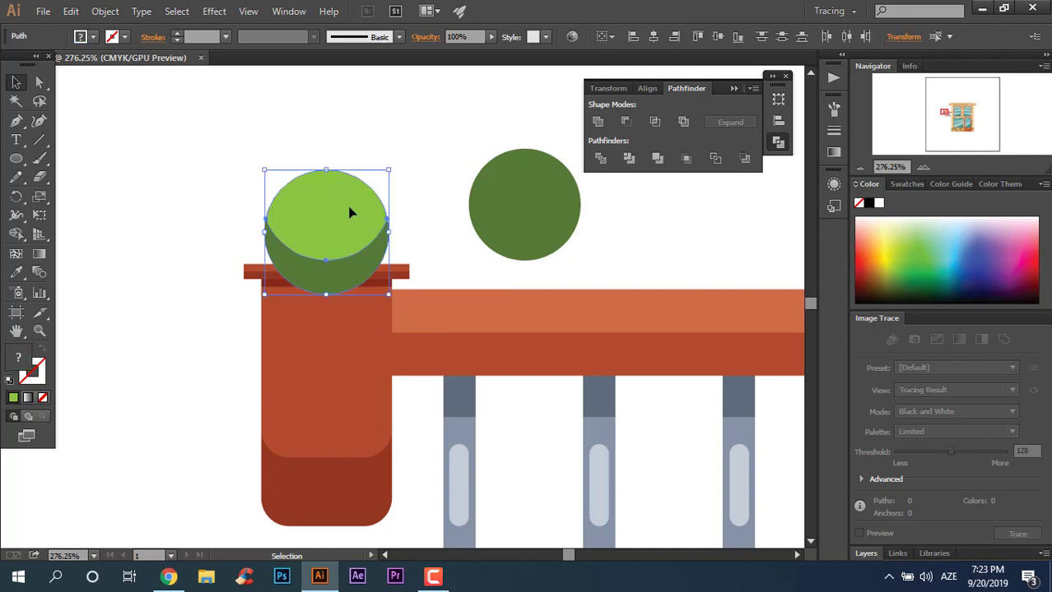
right_click(352, 210)
left_click(391, 277)
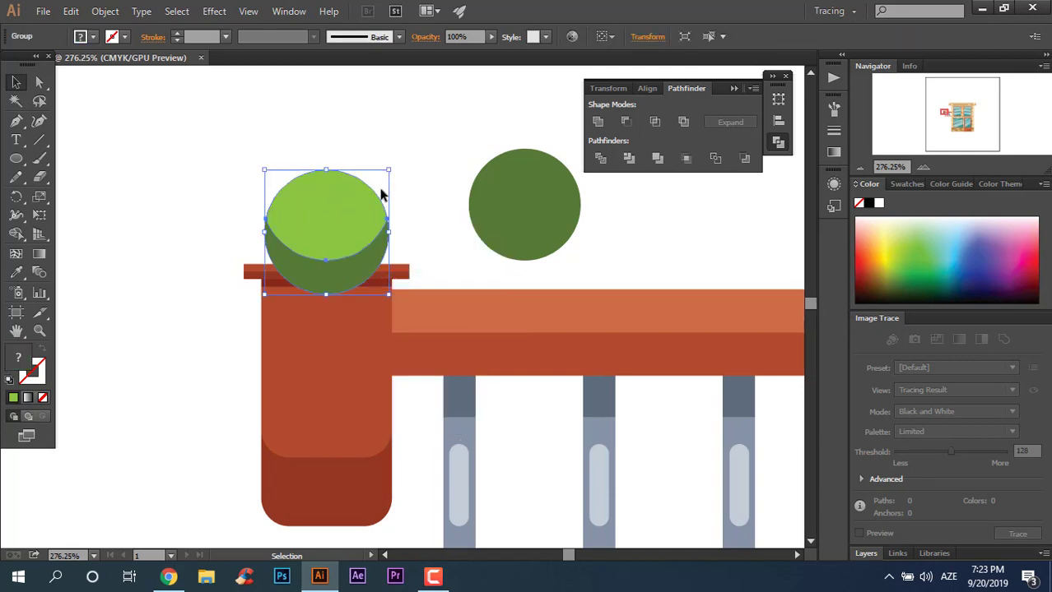
left_click(576, 215)
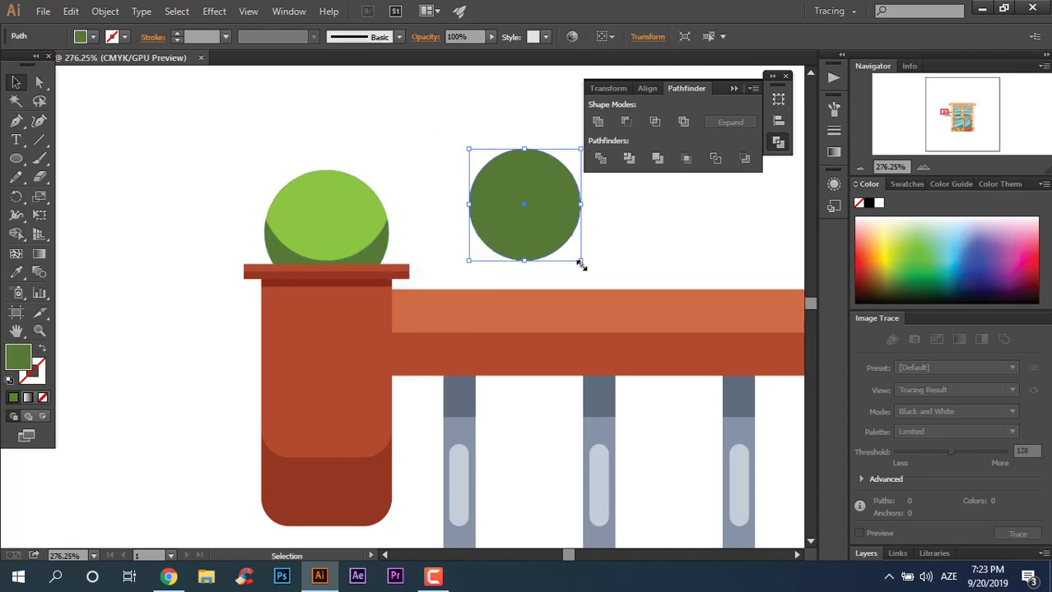
Step: Shrink the spare dark-green circle and place it on the bush's left edge
mouse_move(581, 263)
left_mouse_down()
mouse_move(536, 217)
mouse_move(290, 249)
left_mouse_up()
left_click(530, 221)
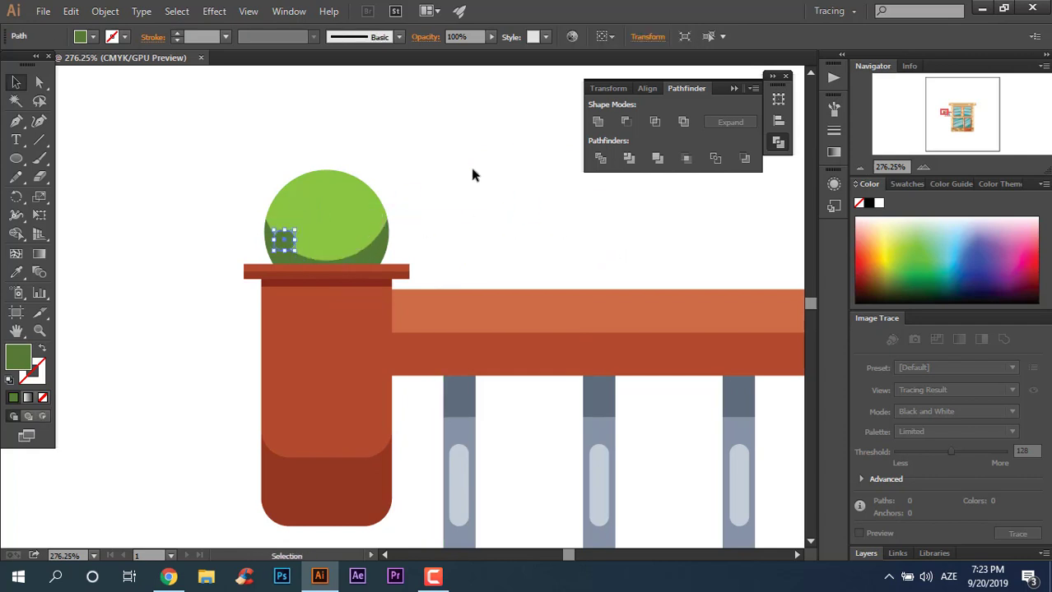
key("z")
left_click(454, 264)
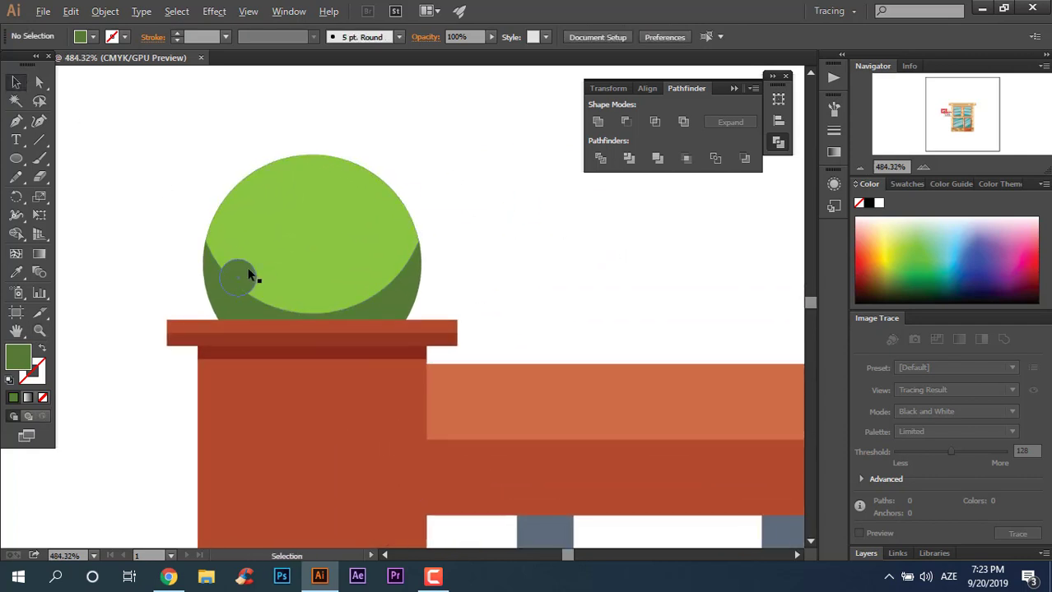
Step: Add dark-green spot copies at the bush's lower right and middle, shrinking the middle one
mouse_move(249, 275)
left_mouse_down()
mouse_move(377, 280)
mouse_move(316, 247)
mouse_move(307, 223)
left_mouse_up()
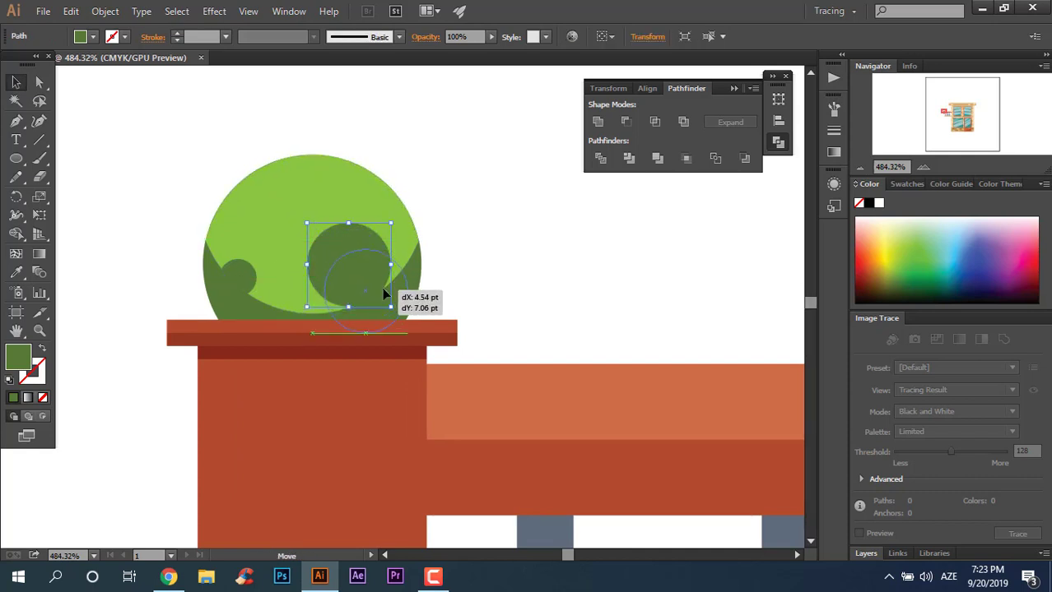
left_click_drag(377, 284, 386, 301)
left_click(526, 255)
left_click(386, 298)
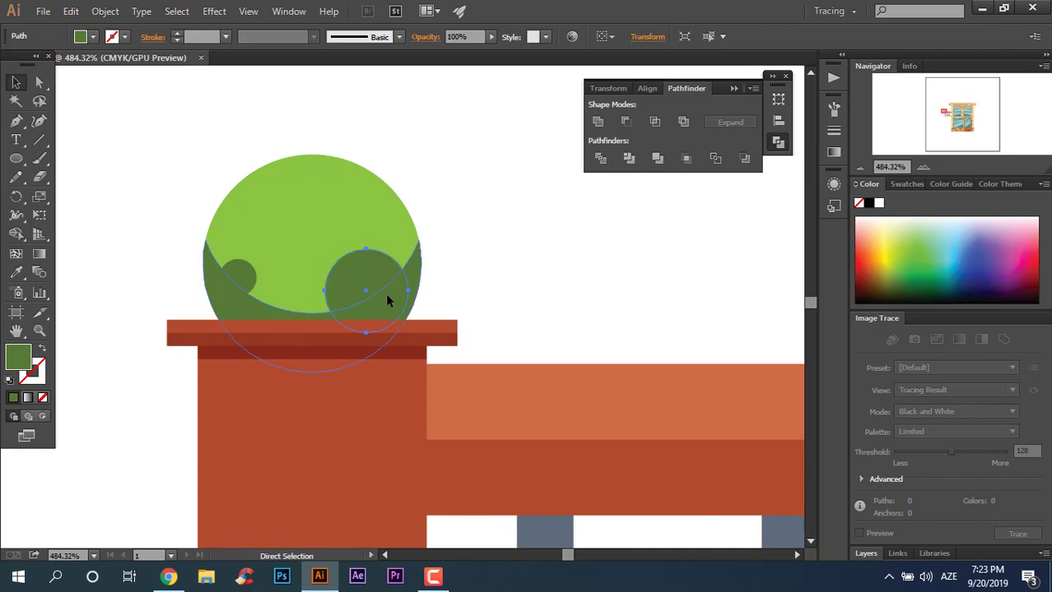
left_click_drag(367, 288, 300, 241)
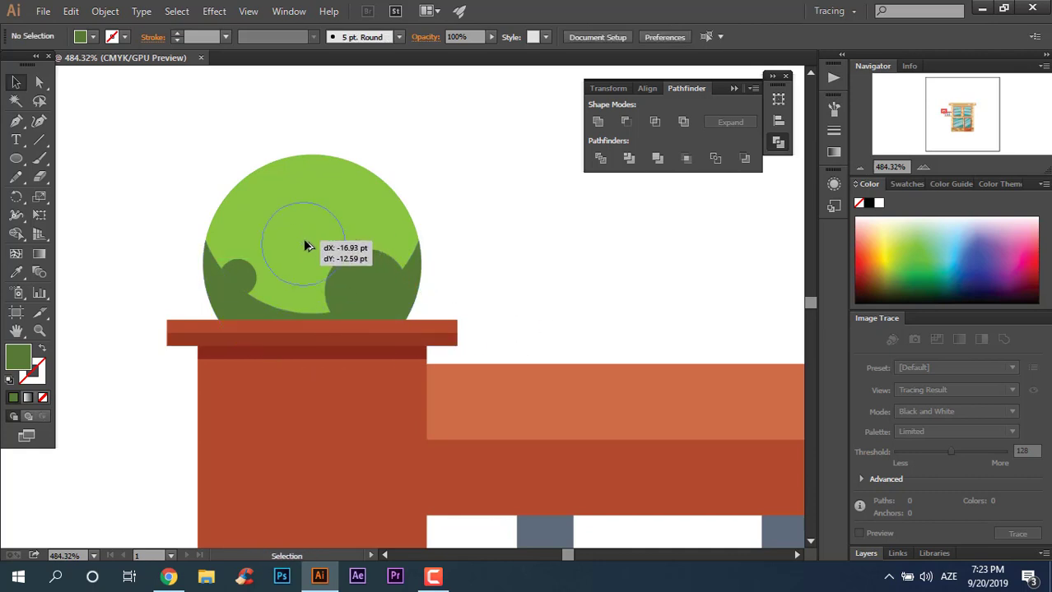
left_click_drag(340, 286, 319, 270)
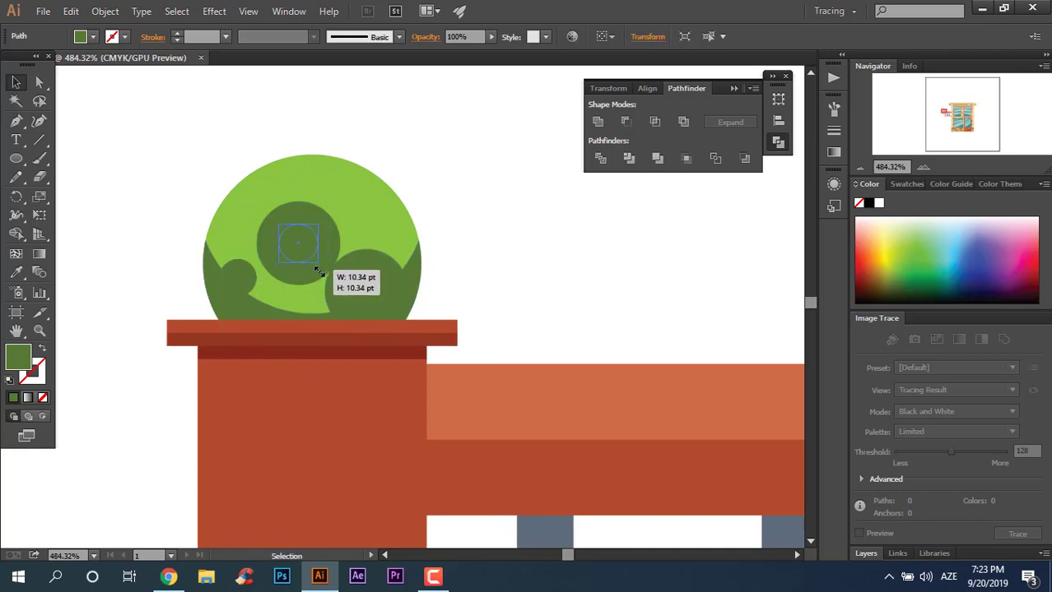
left_click(482, 234)
key("z")
left_click(411, 312, "alt")
Step: Copy a dark spot to the bush's upper right and fill it yellow-green
left_click(500, 308)
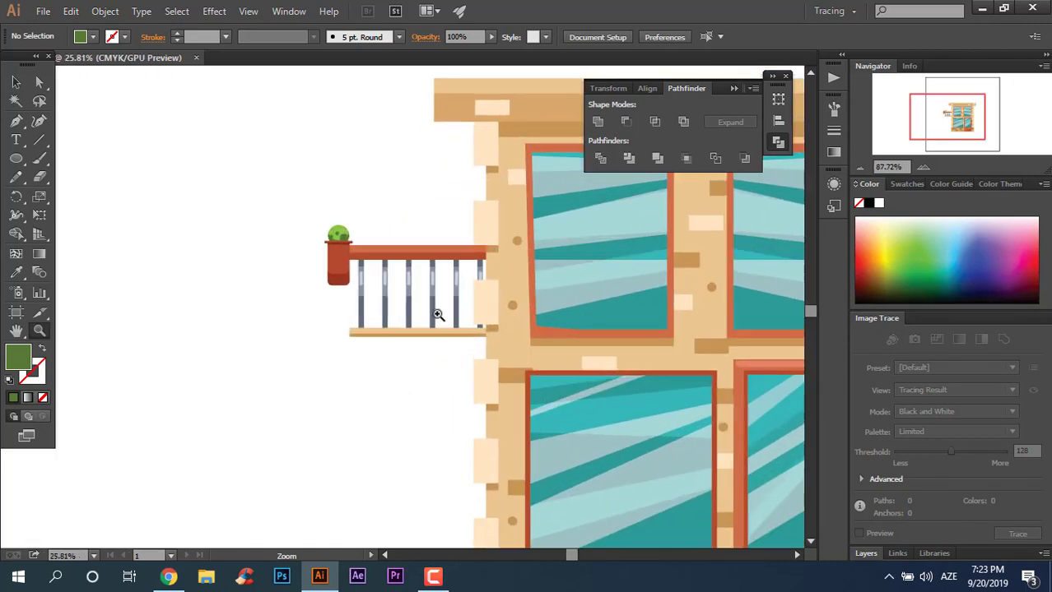
left_click(462, 315)
left_click(547, 371)
left_click_drag(247, 195, 346, 196)
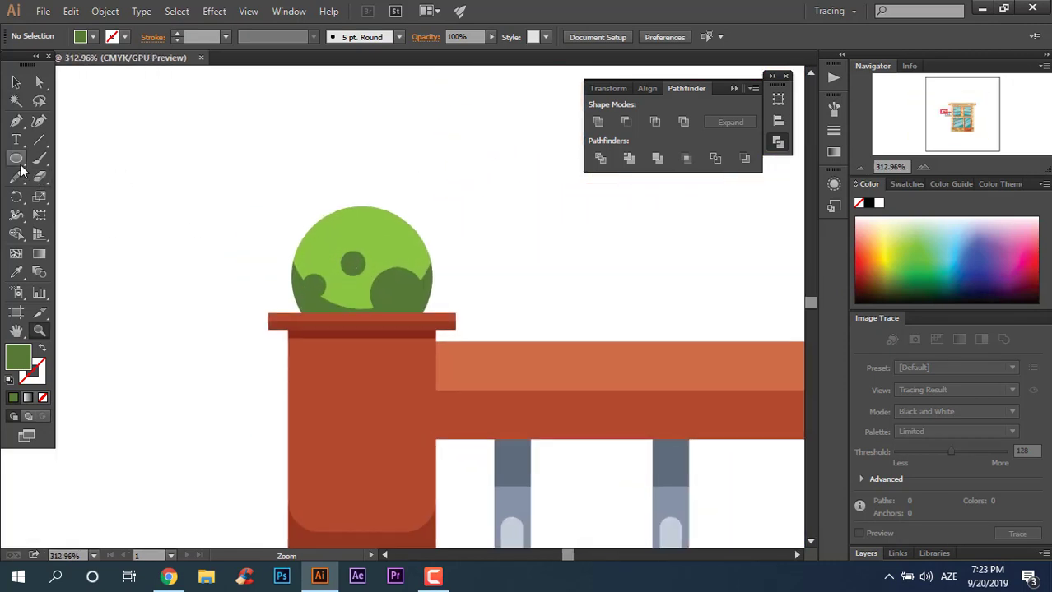
left_click(16, 82)
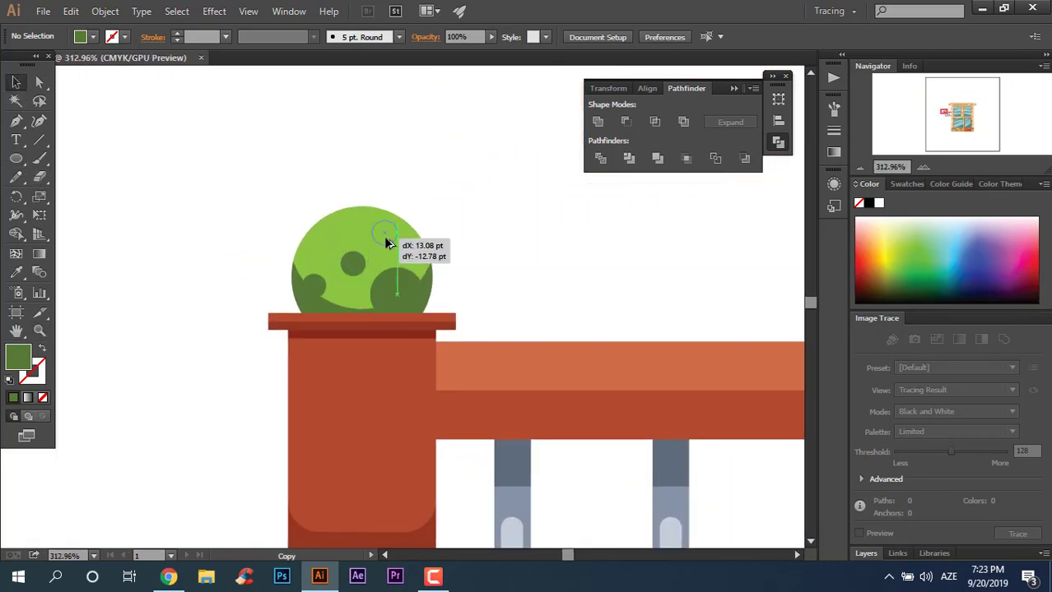
left_click_drag(376, 251, 409, 224)
double_click(18, 356)
left_click(631, 273)
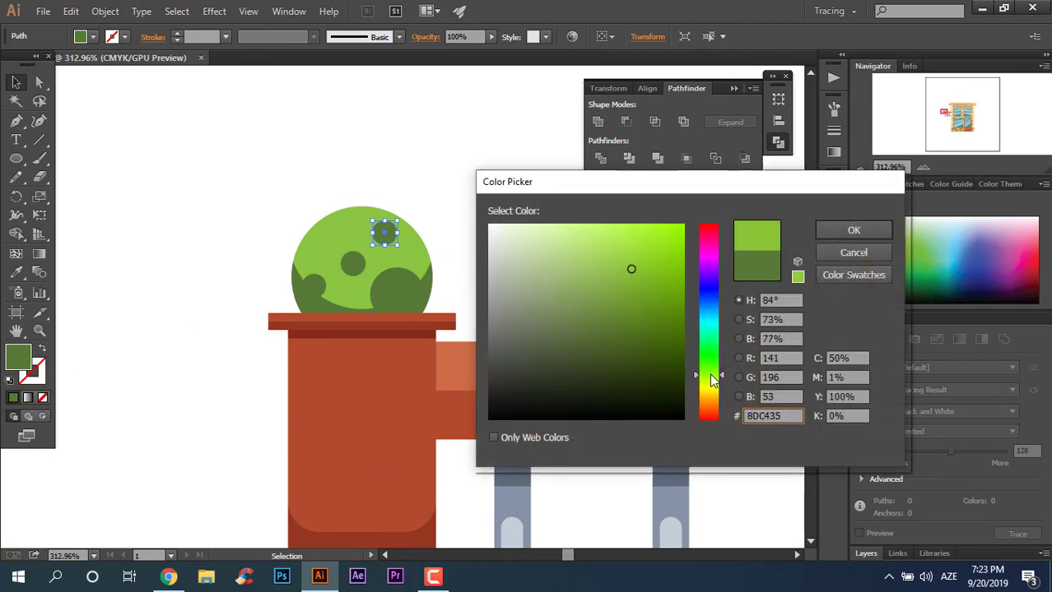
left_click_drag(712, 380, 713, 387)
left_click(853, 230)
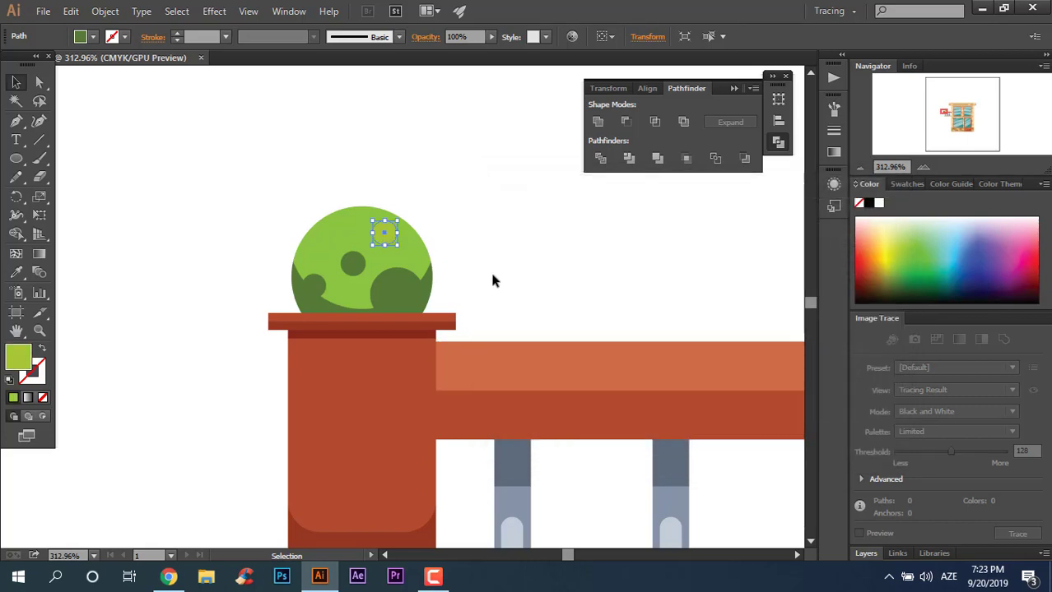
Step: Brighten the highlight spot's fill to yellow-green BEDD3C
left_click(493, 277)
key("z")
left_click(399, 251)
double_click(18, 356)
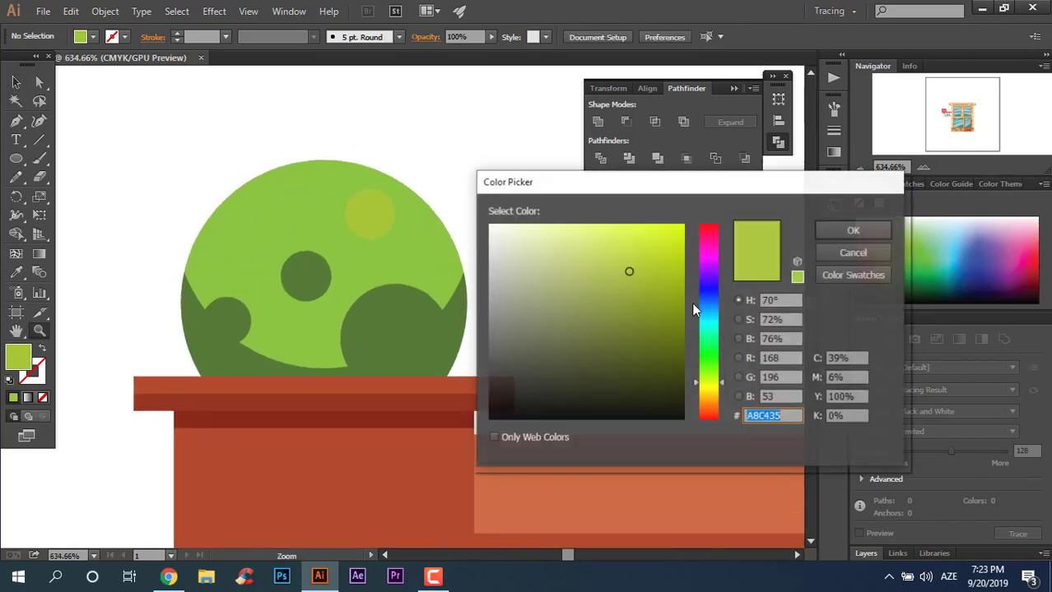
left_click_drag(629, 251, 624, 244)
key("Return")
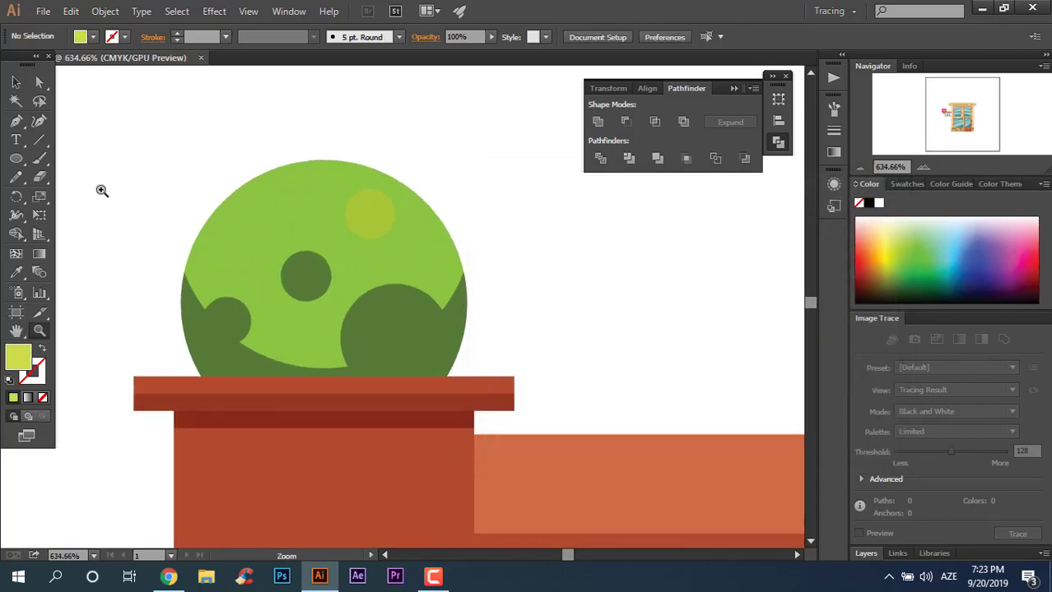
left_click(14, 82)
left_click(359, 216)
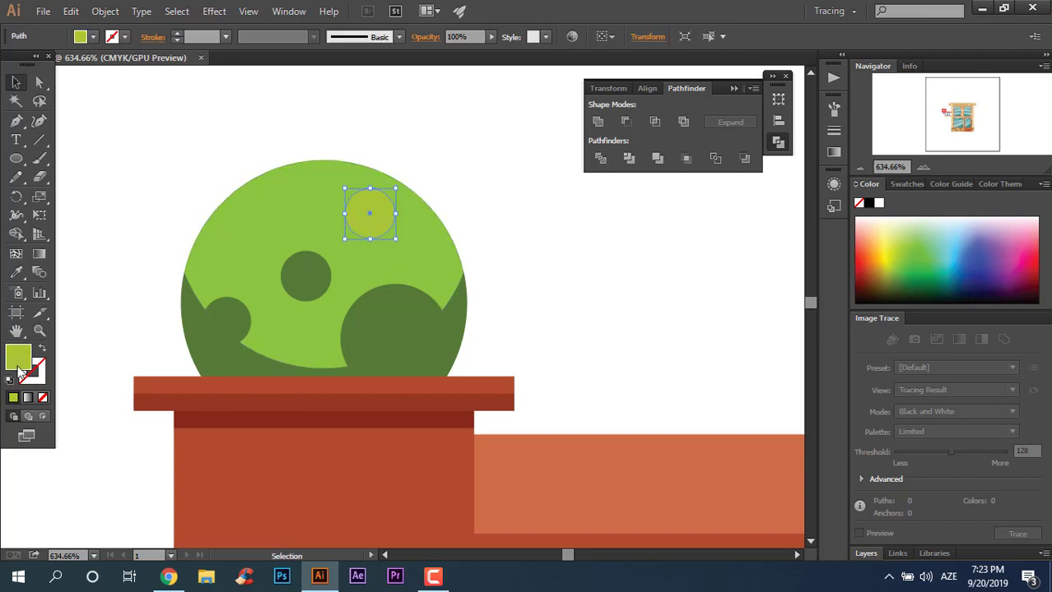
double_click(13, 355)
left_click(633, 248)
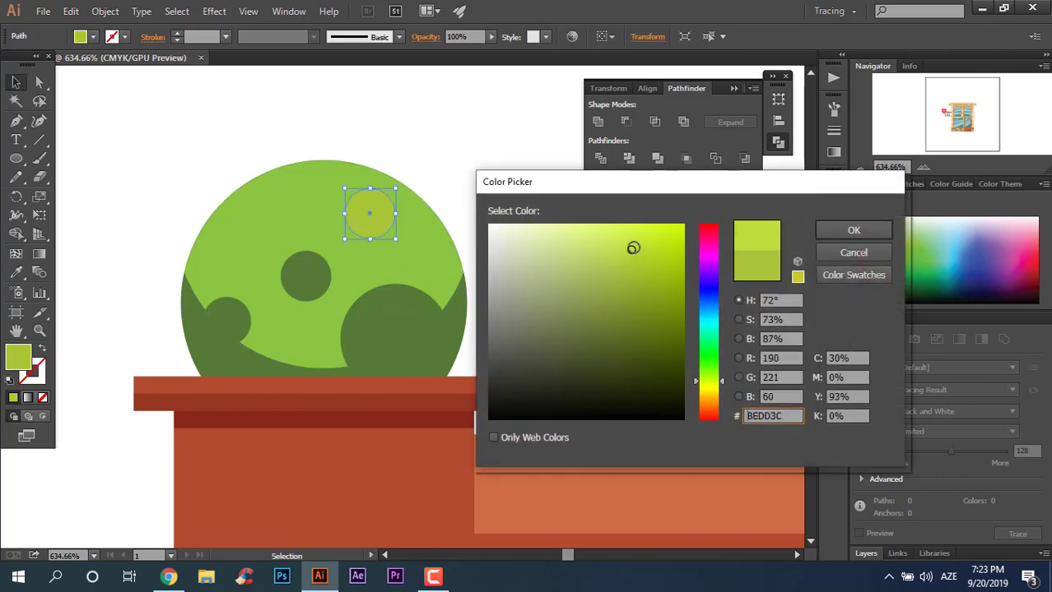
left_click(853, 233)
left_click(555, 323)
Step: Clip all the spots inside the bush circle with a clipping mask
left_click_drag(556, 325, 251, 204)
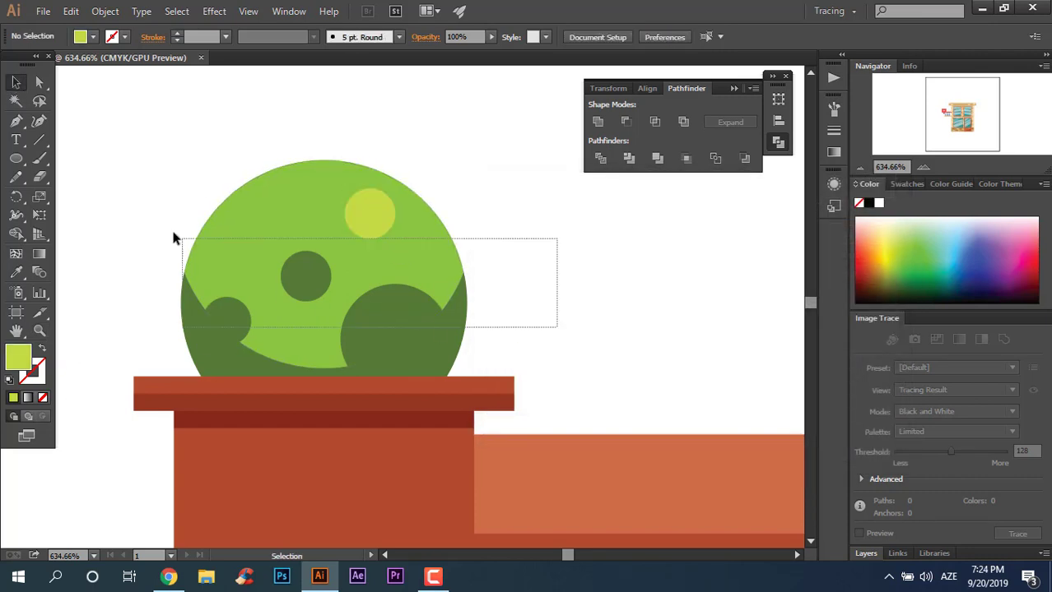
right_click(364, 234)
left_click(416, 313)
left_click(542, 291)
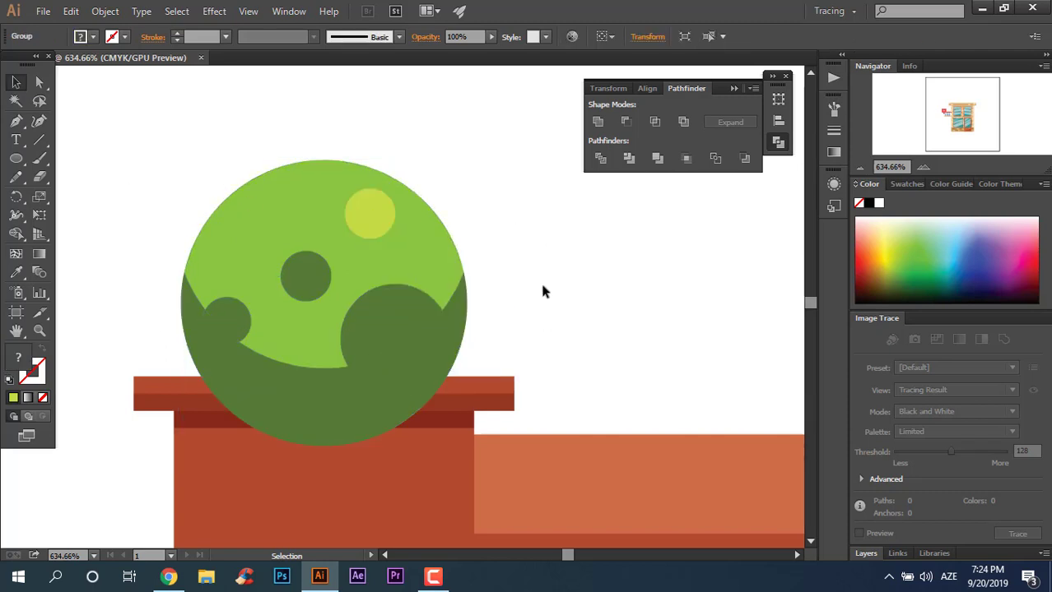
Step: Group the clipped bush with its pot and tilt the planter slightly
key("z")
key("ctrl+0")
left_click(525, 316)
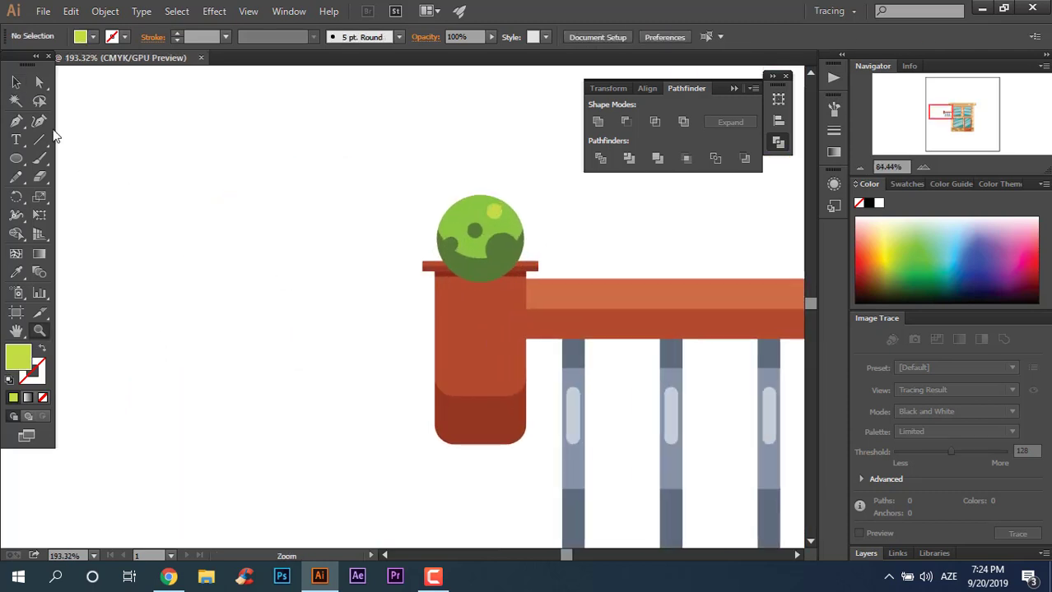
left_click(492, 245)
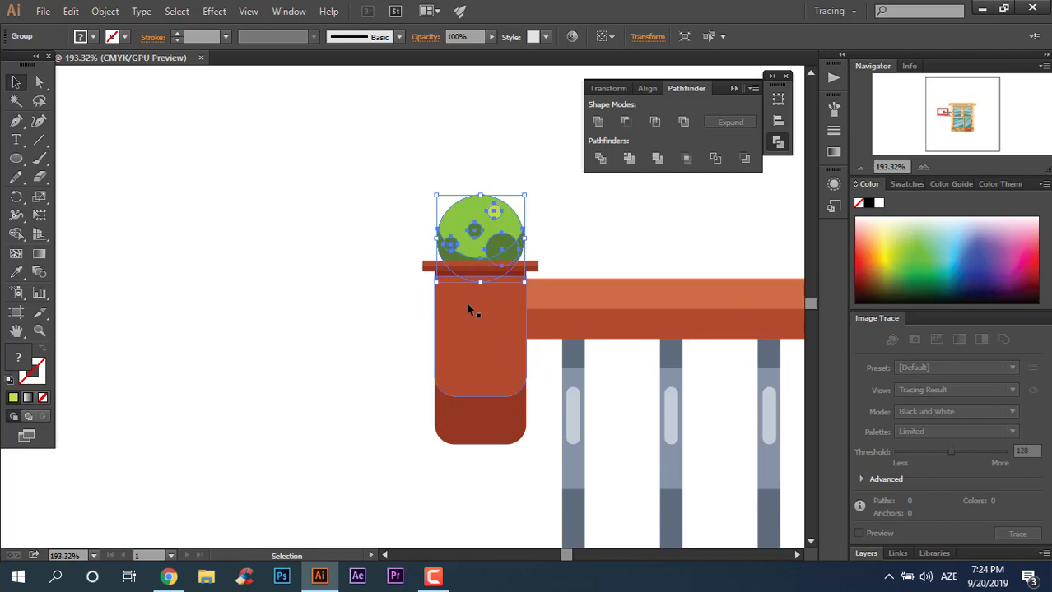
left_click(422, 328)
left_click_drag(437, 127, 437, 123)
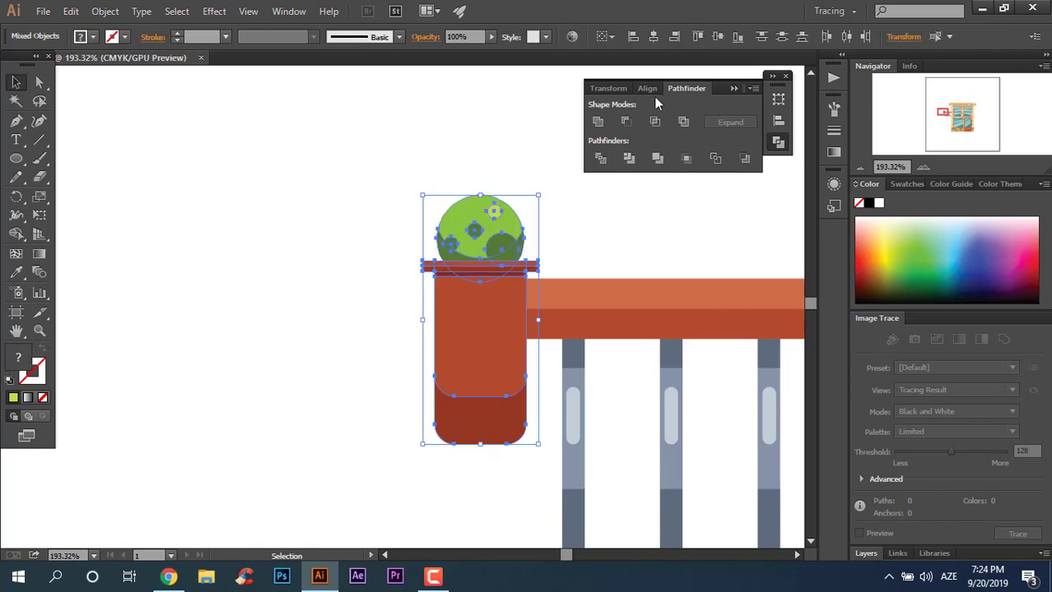
right_click(527, 260)
left_click(580, 331)
left_click(579, 222)
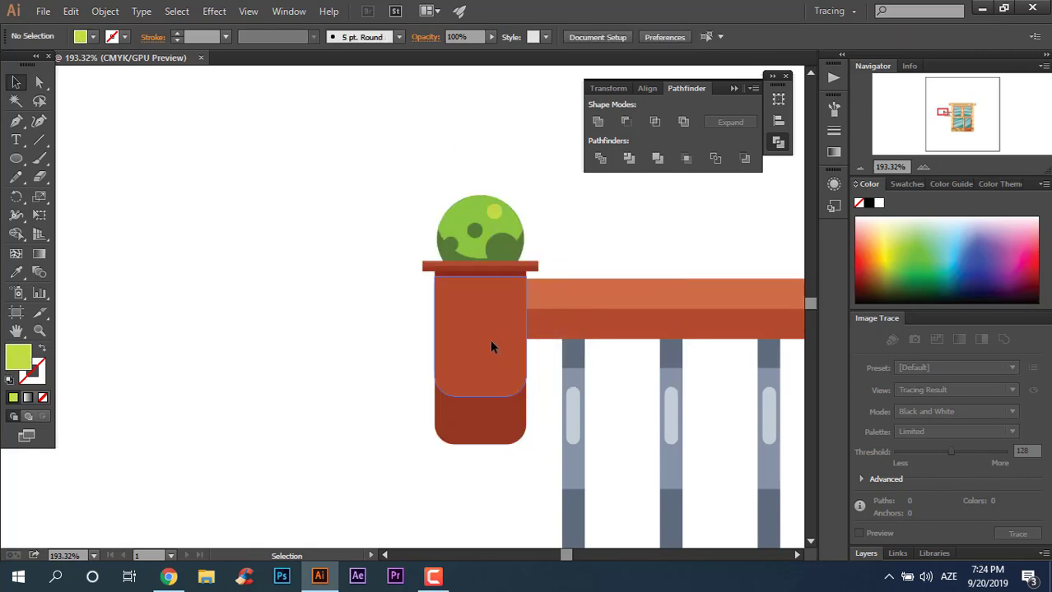
left_click(490, 339)
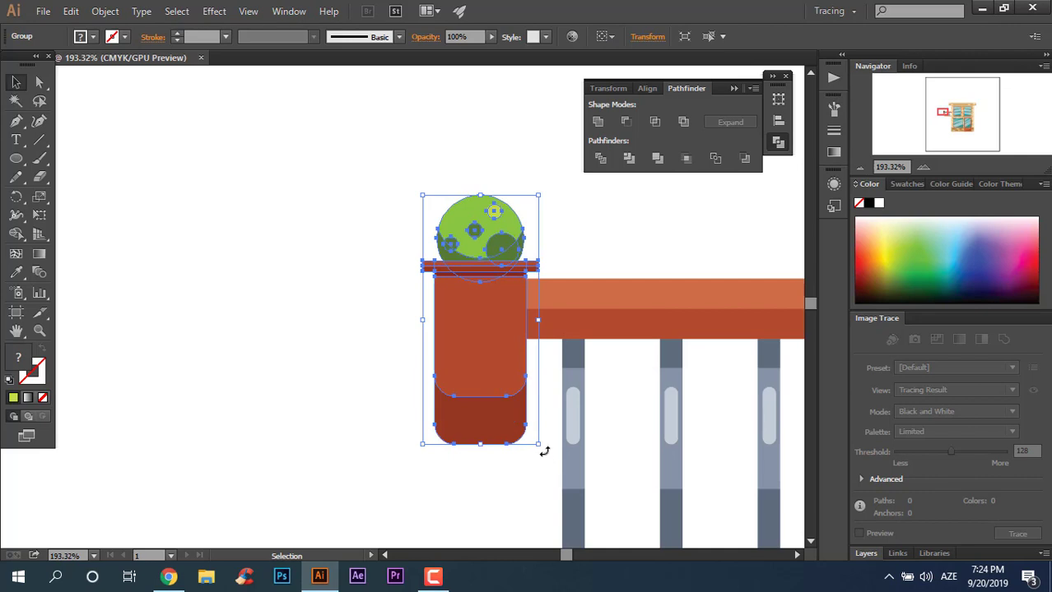
left_click_drag(544, 451, 399, 509)
left_click(375, 298)
Step: Scroll around the view to inspect the finished planter group
key("z")
scroll(376, 298, "down", 3)
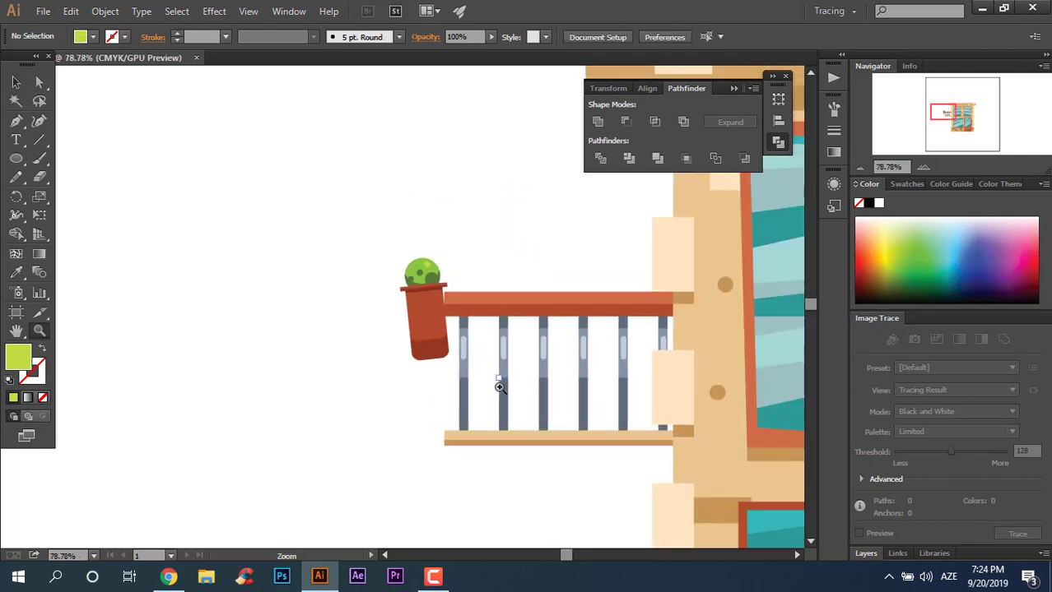
scroll(499, 387, "up", 3)
left_click(300, 237, "ctrl")
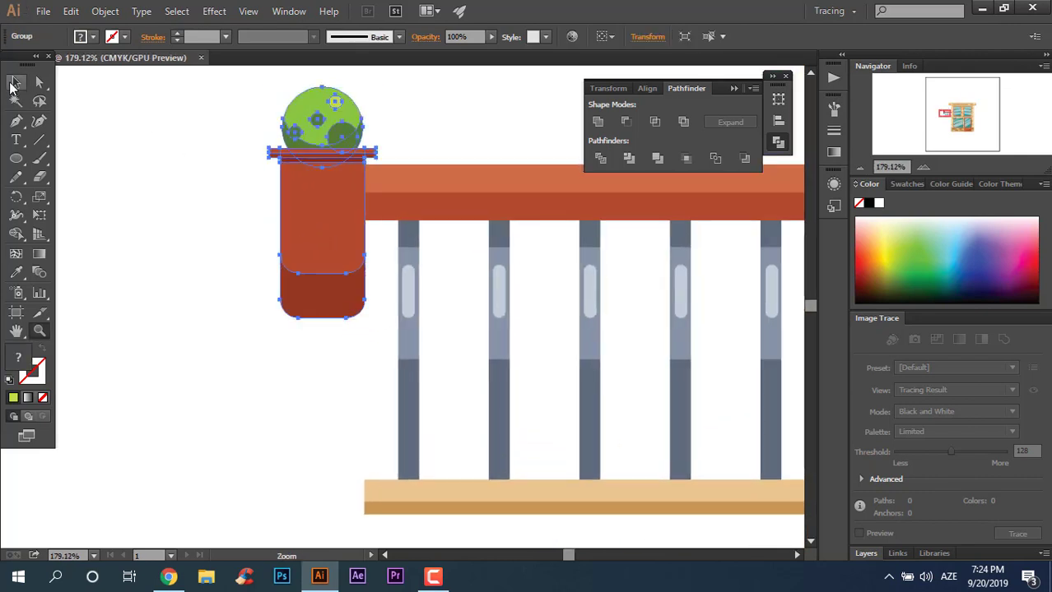
left_click(240, 312, "ctrl")
scroll(177, 157, "up", 2)
scroll(270, 275, "down", 2)
scroll(284, 270, "down", 2)
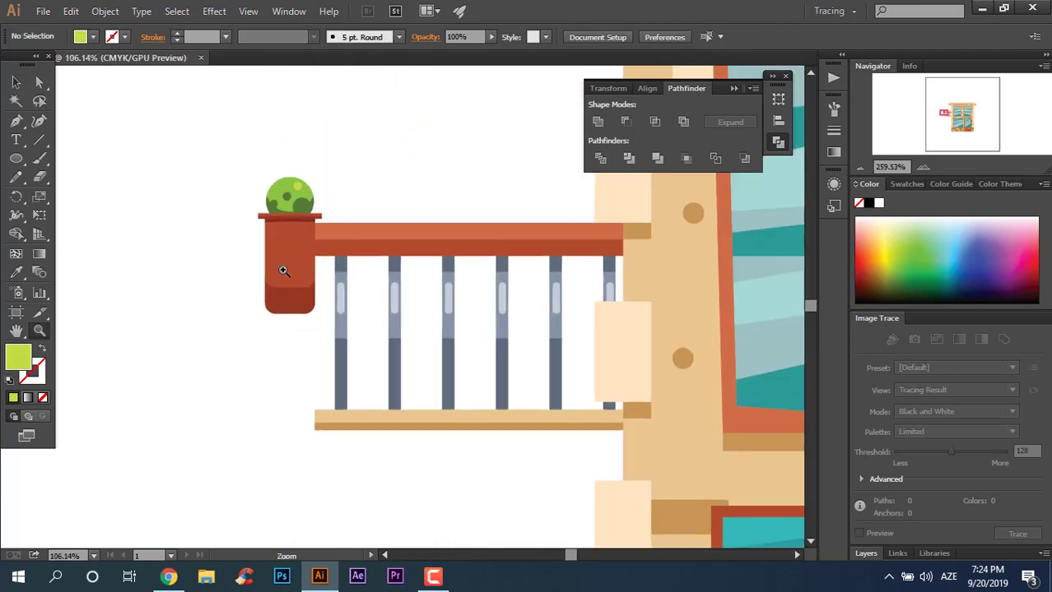
scroll(283, 271, "down", 2)
scroll(414, 347, "down", 1)
scroll(225, 298, "down", 1)
scroll(176, 245, "down", 1)
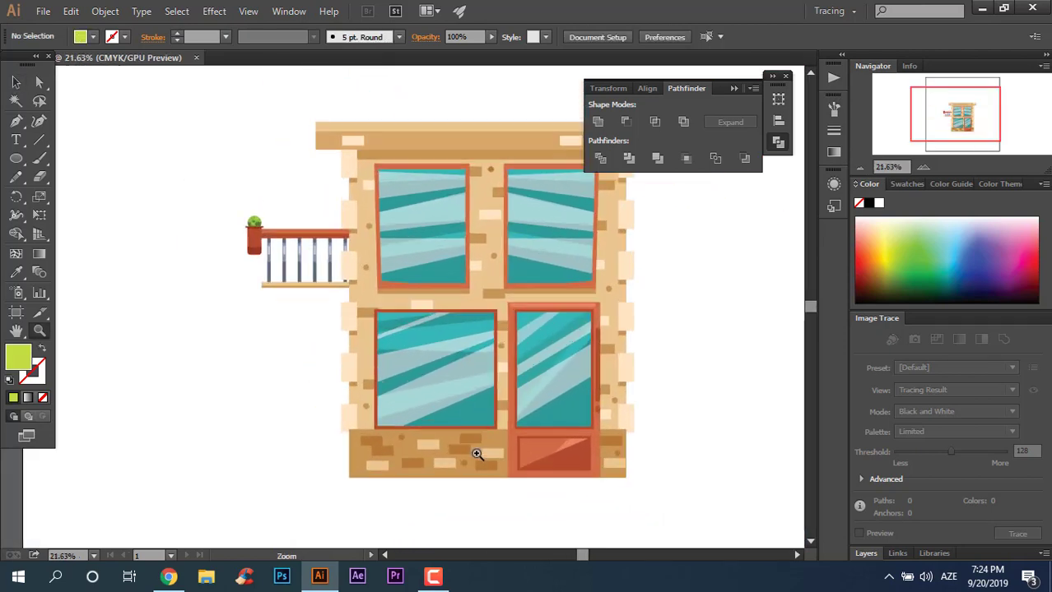
scroll(348, 349, "up", 1)
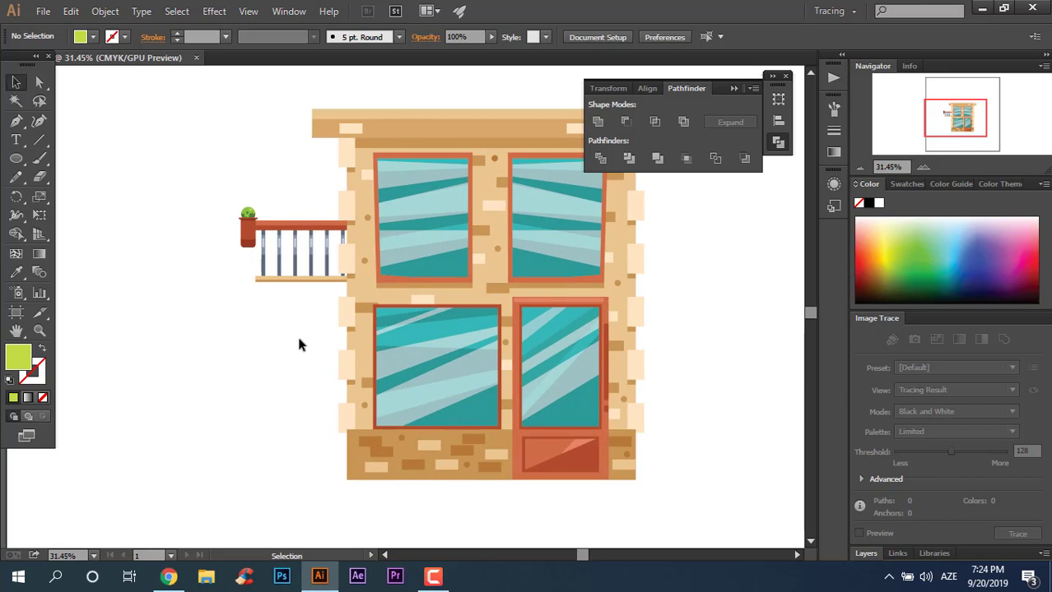
scroll(277, 312, "down", 1)
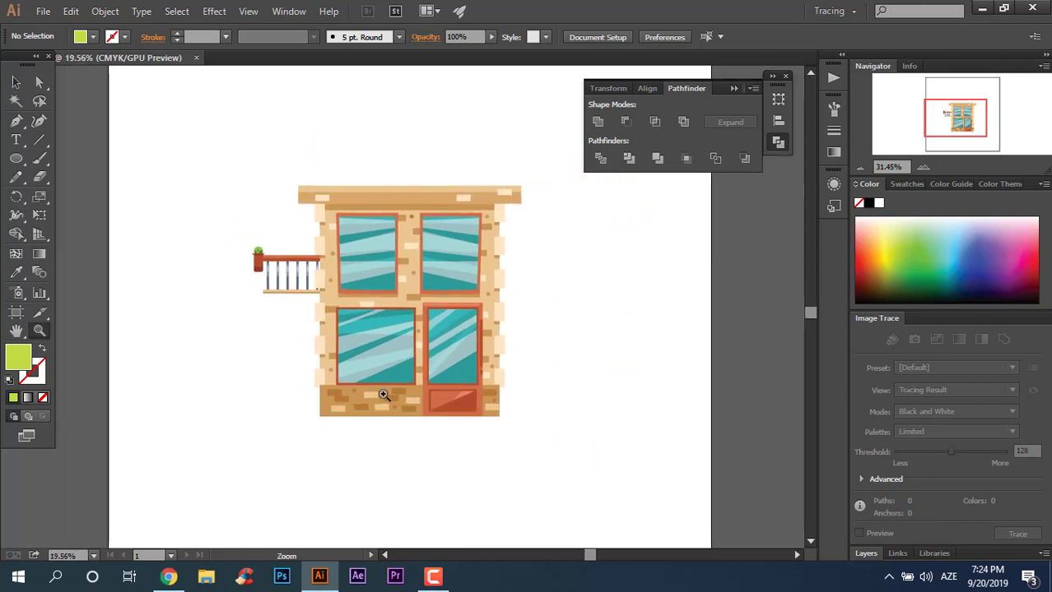
scroll(627, 453, "up", 1)
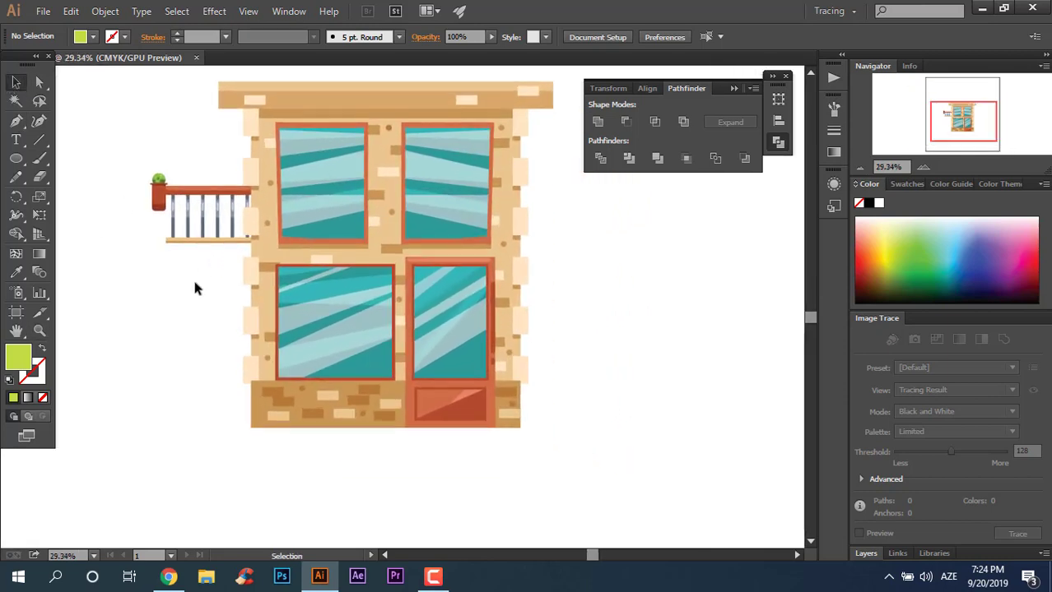
Step: Group the left balcony parts and move the balcony flush against the left wall
left_click_drag(136, 188, 181, 210)
right_click(192, 216)
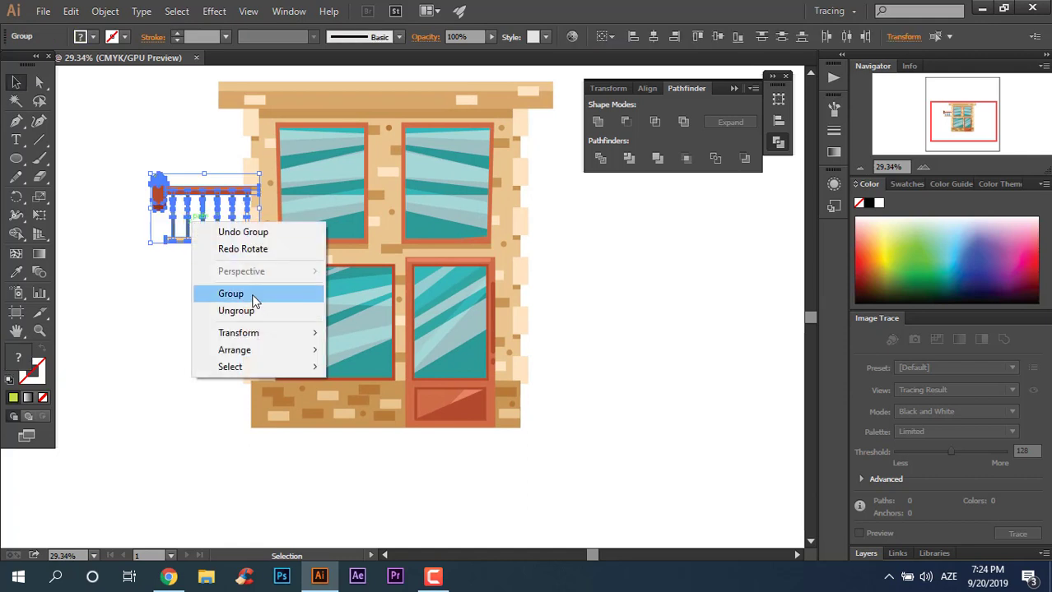
left_click(234, 293)
left_click(198, 263)
left_click(201, 239)
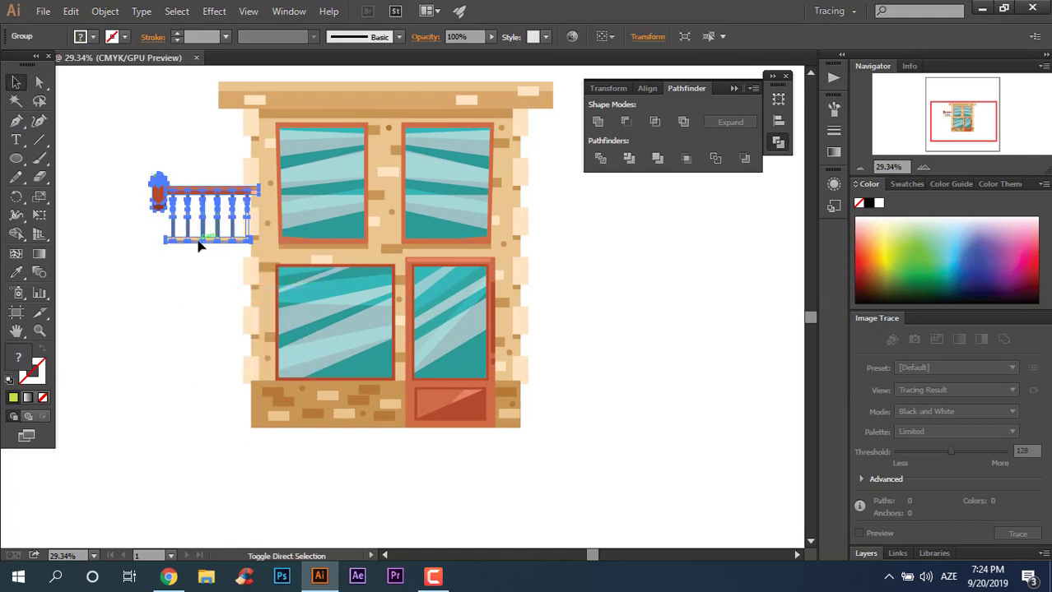
left_click(219, 266)
left_click_drag(189, 241, 203, 241)
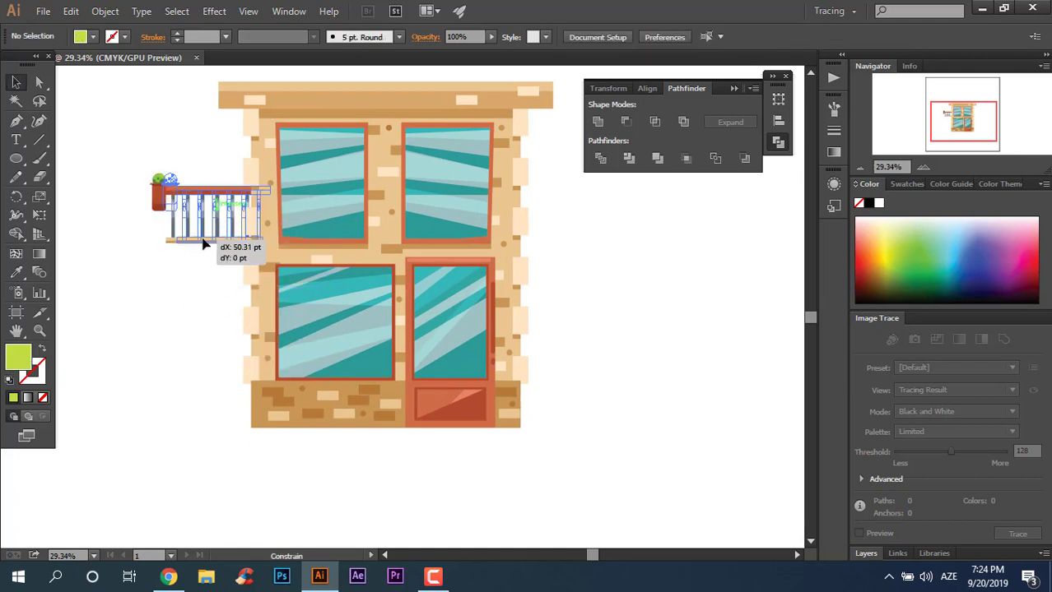
left_click(233, 439)
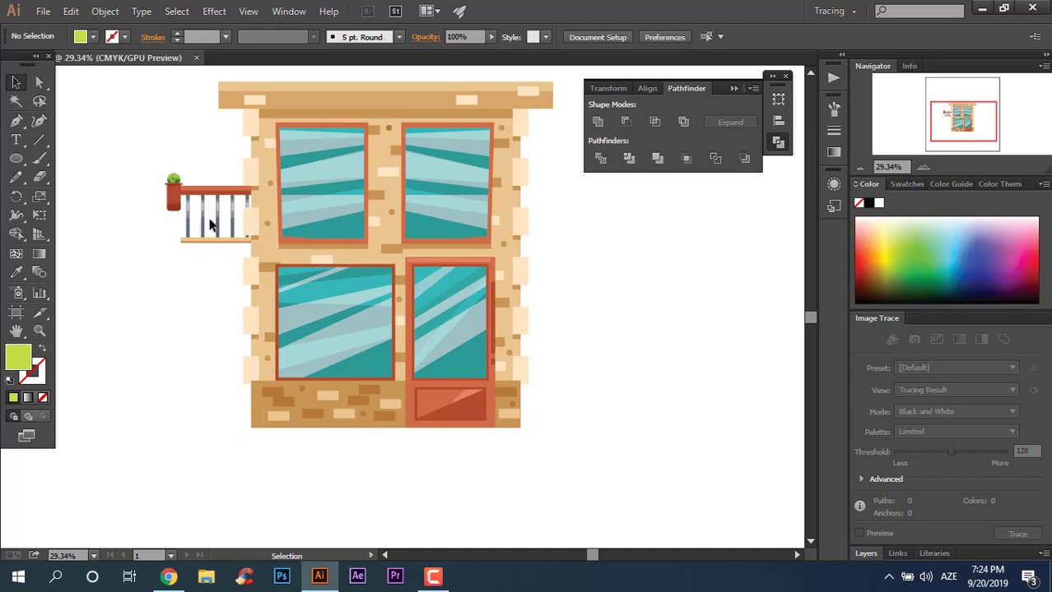
Step: Copy the balcony to the right wall, mirror it with Reflect, and nudge it flush
left_click_drag(206, 243, 536, 243)
right_click(555, 233)
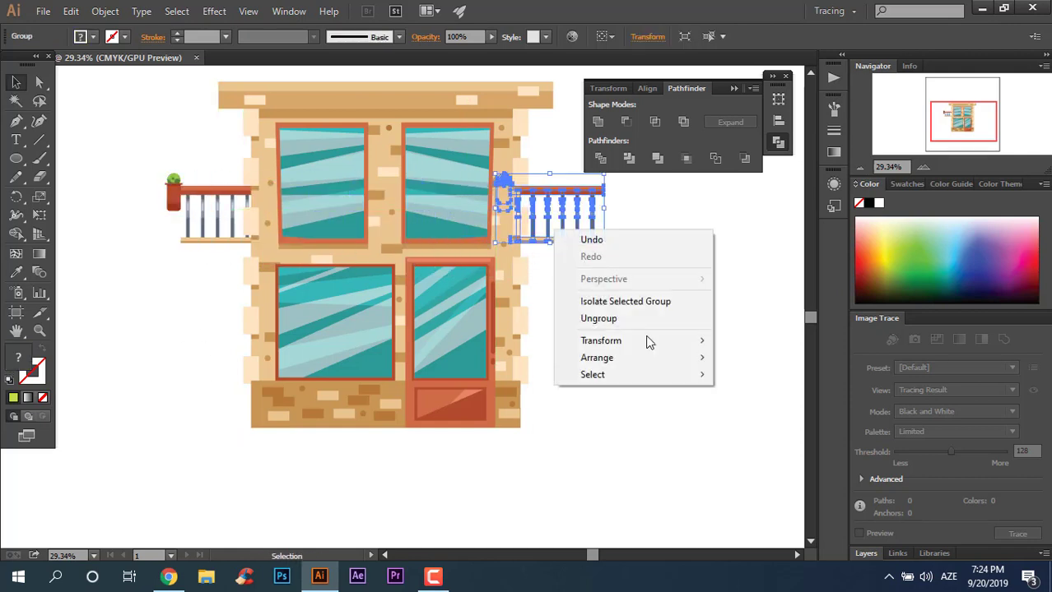
mouse_move(600, 341)
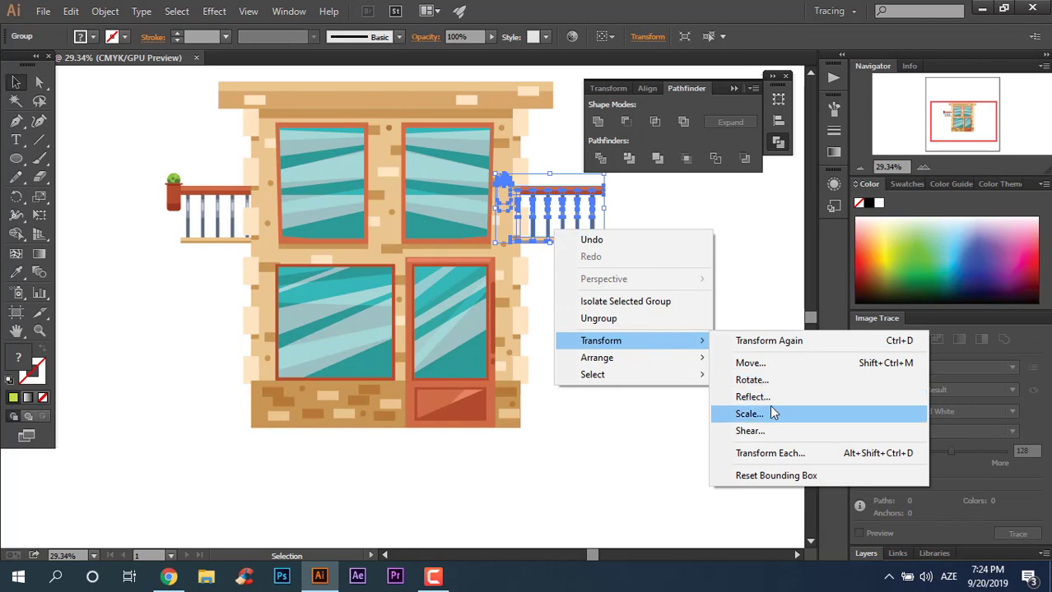
left_click(752, 397)
left_click(741, 379)
left_click(599, 253)
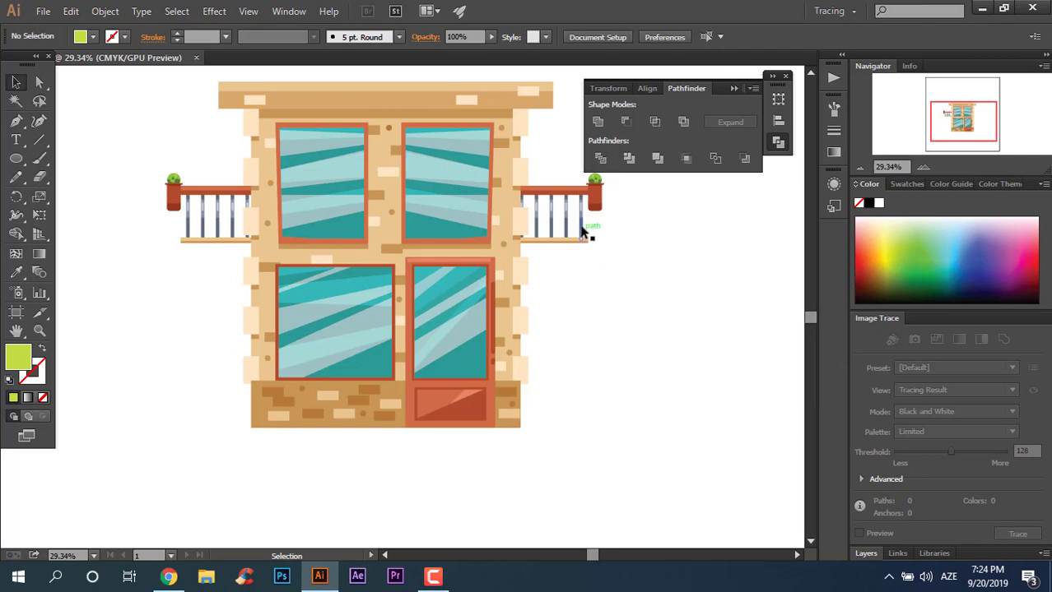
left_click_drag(574, 241, 579, 237)
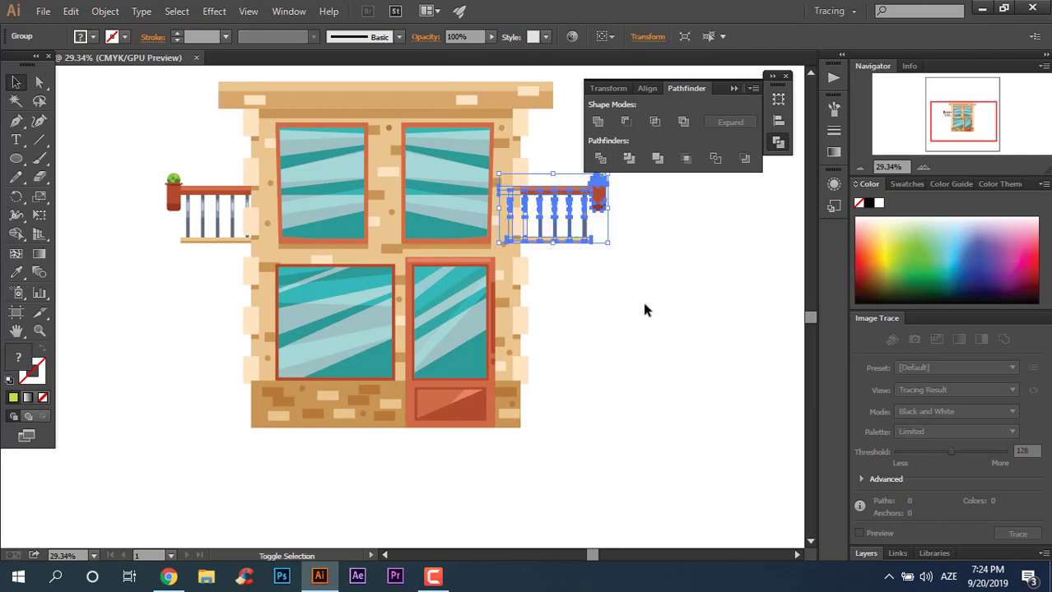
left_click(715, 407)
Step: Zoom out and scroll to view the whole building with both balconies
key("z")
key("ctrl+0")
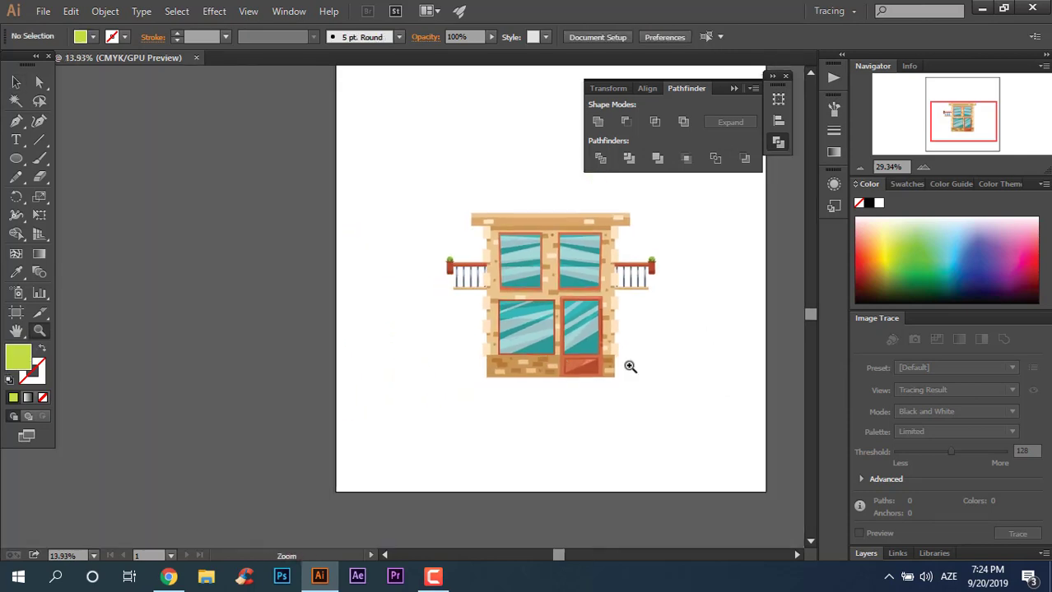
left_click_drag(726, 372, 675, 414)
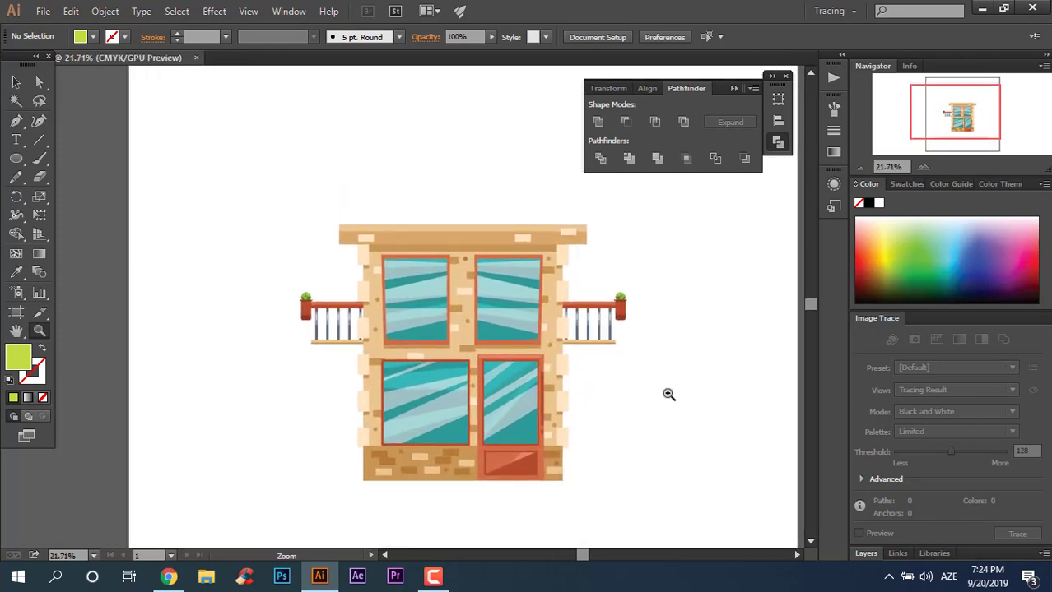
scroll(662, 404, "up", 1)
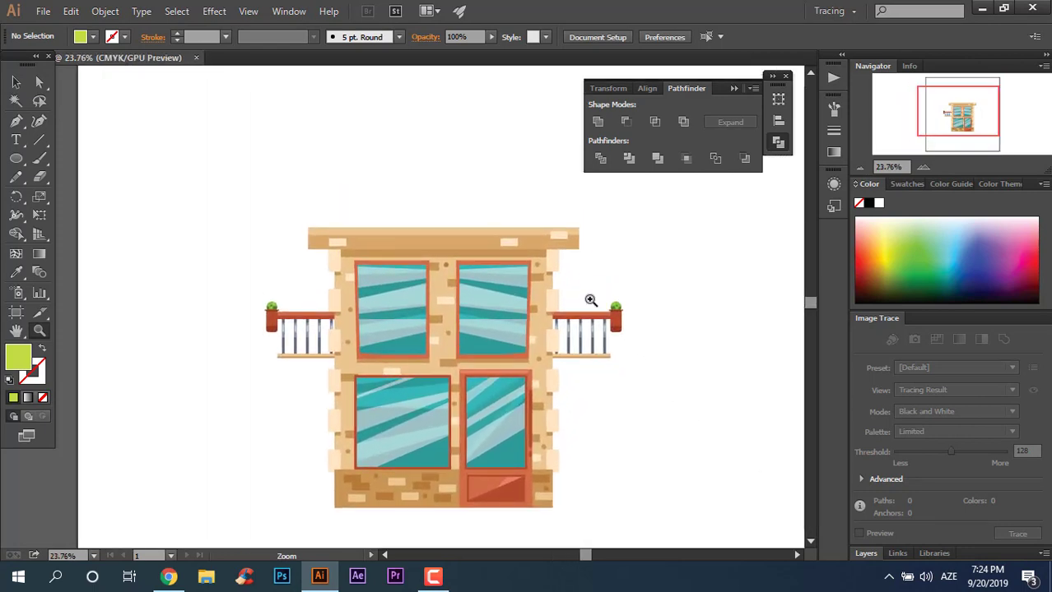
scroll(590, 300, "down", 2)
scroll(669, 388, "down", 5)
scroll(669, 388, "right", 8)
Step: Draw a long thin rectangle beneath the building as the ground bar
mouse_move(563, 364)
left_mouse_down()
mouse_move(338, 258)
mouse_move(422, 399)
left_mouse_up()
scroll(375, 352, "down", 2)
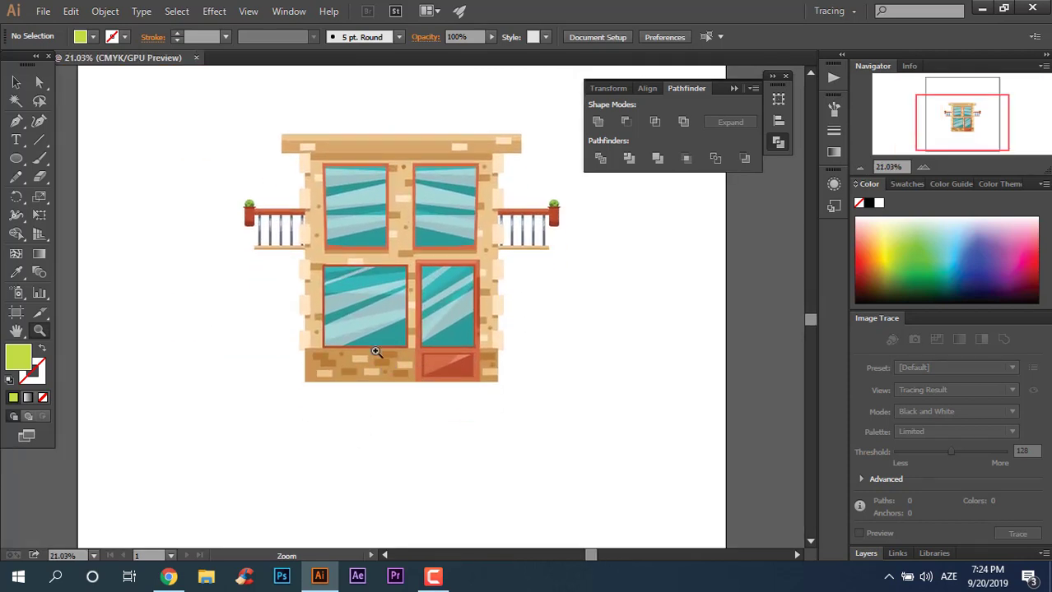
left_click_drag(16, 159, 71, 156)
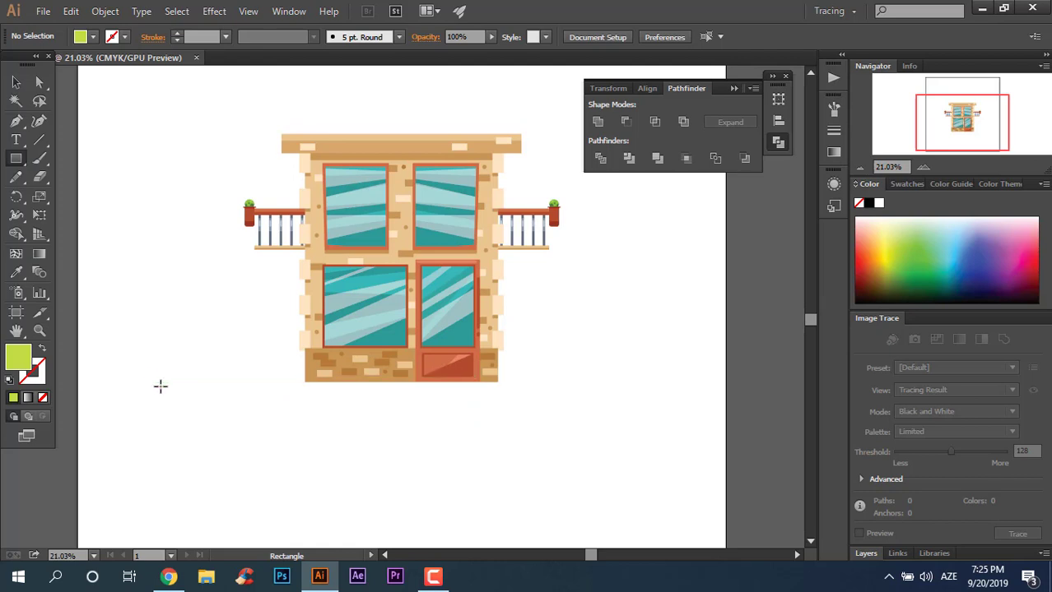
left_click_drag(168, 383, 643, 392)
Step: Eyedropper the railing to give the ground bar its blue-grey fill
left_click(16, 273)
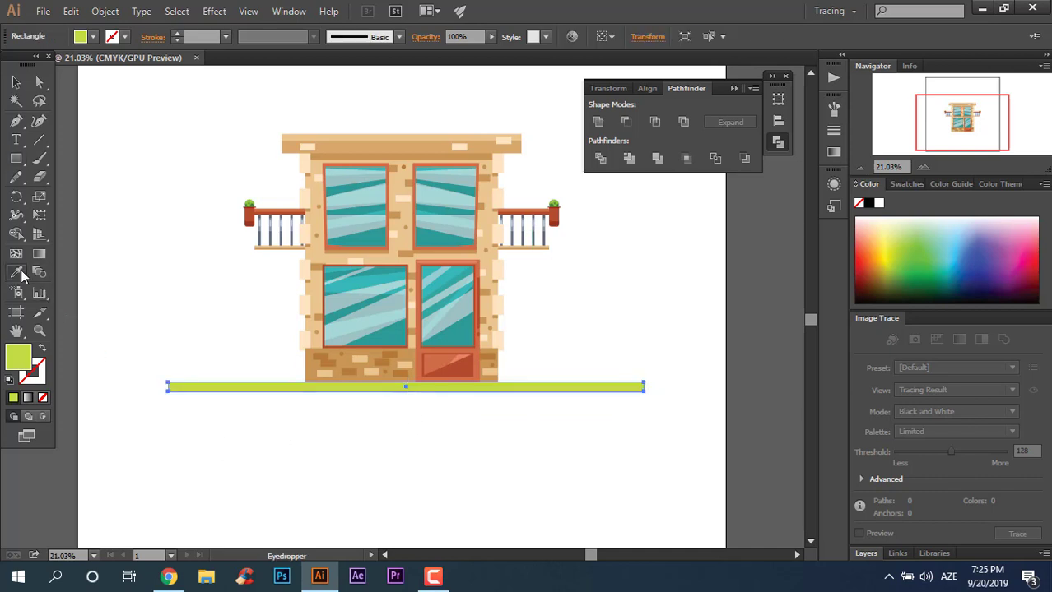
left_click(286, 234)
left_click(15, 82)
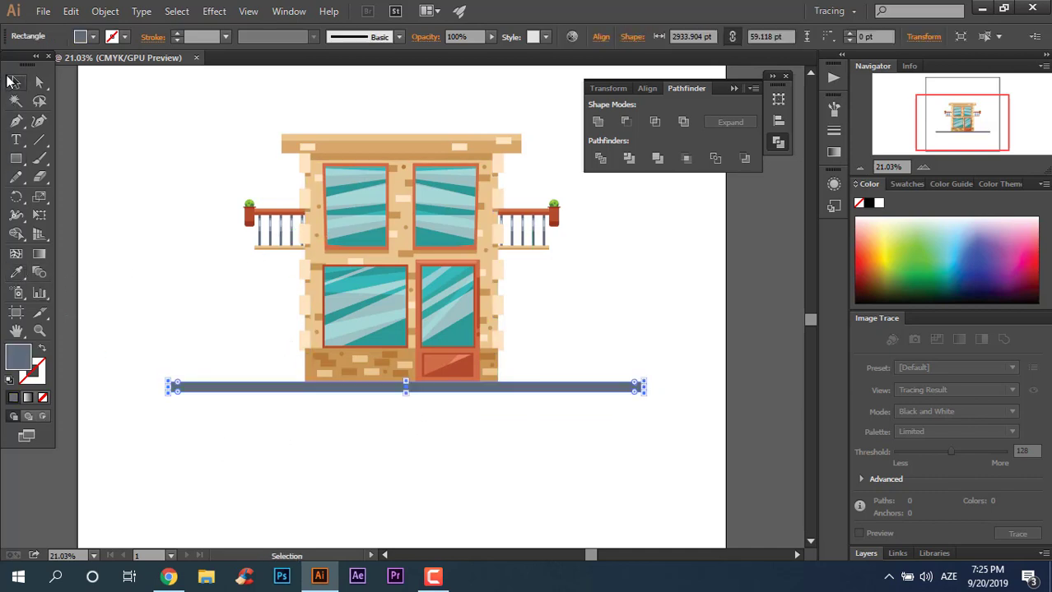
left_click(428, 445)
left_click_drag(311, 200, 476, 460)
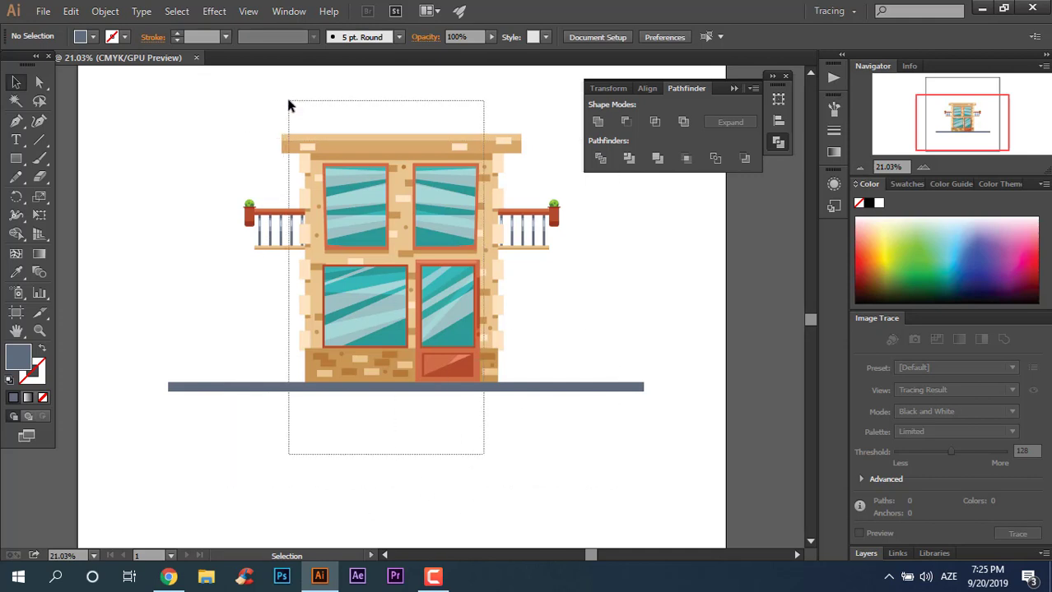
Step: Group the building body parts, leaving out both balcony railings
left_click_drag(386, 271, 287, 98)
left_click(537, 218, "shift")
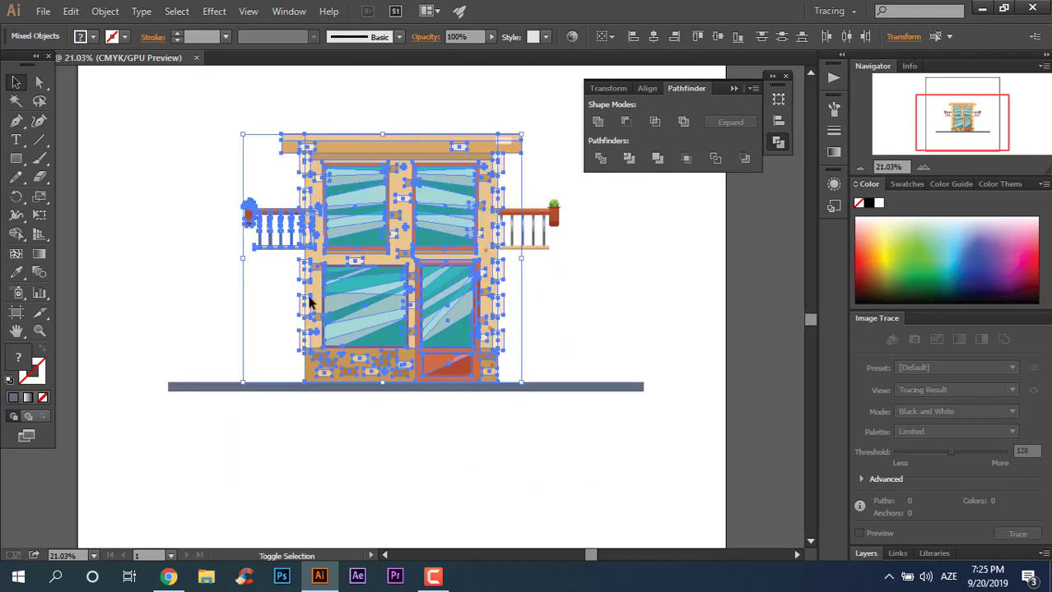
left_click(243, 197, "shift")
right_click(419, 313)
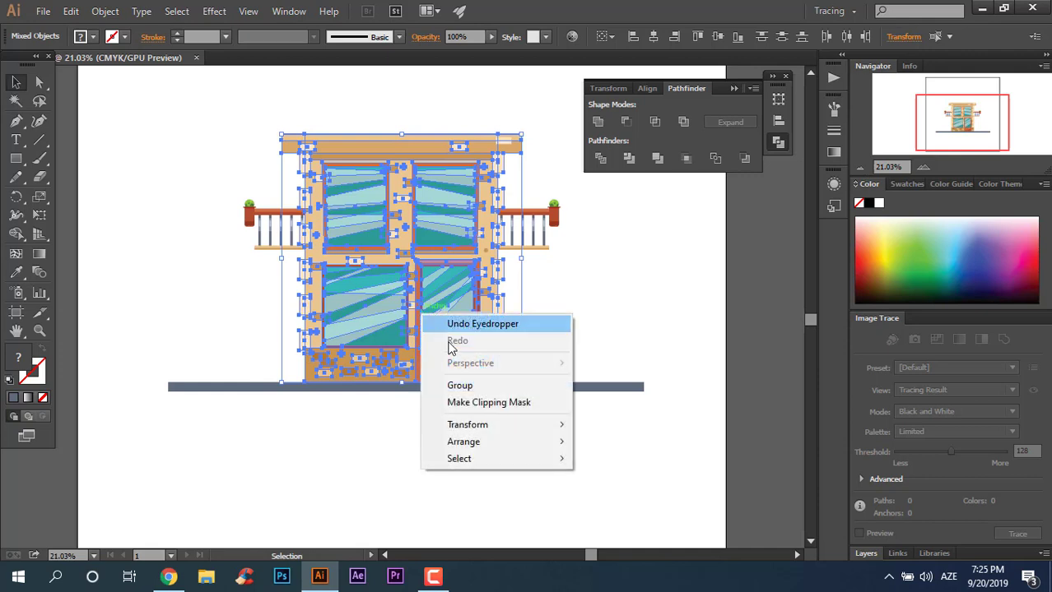
left_click(503, 384)
left_click(539, 503)
Step: Group the left and right balcony railings together
left_click_drag(543, 475, 277, 118)
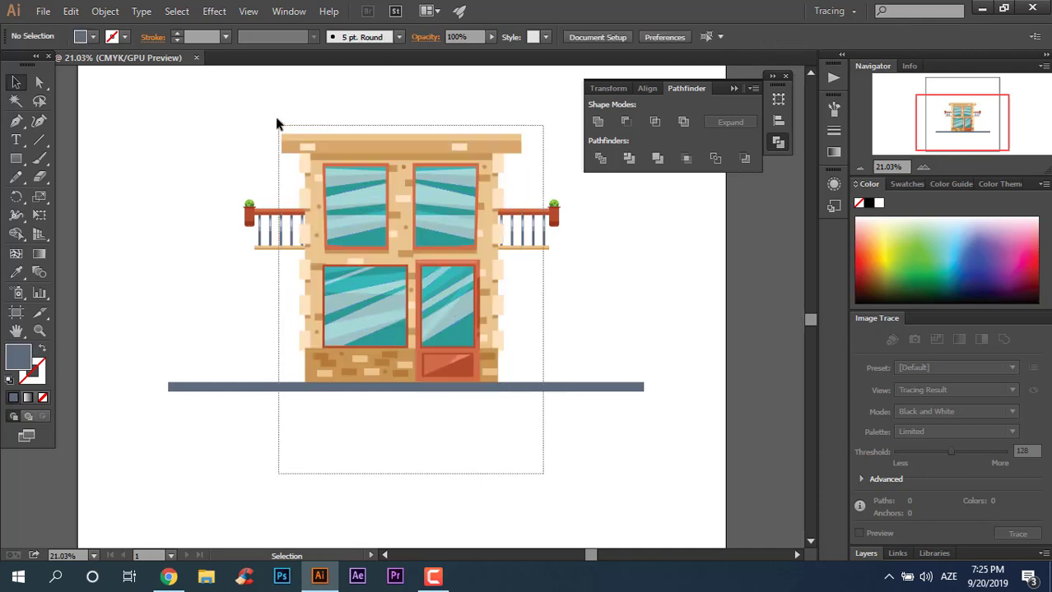
left_click(575, 271)
left_click(525, 234)
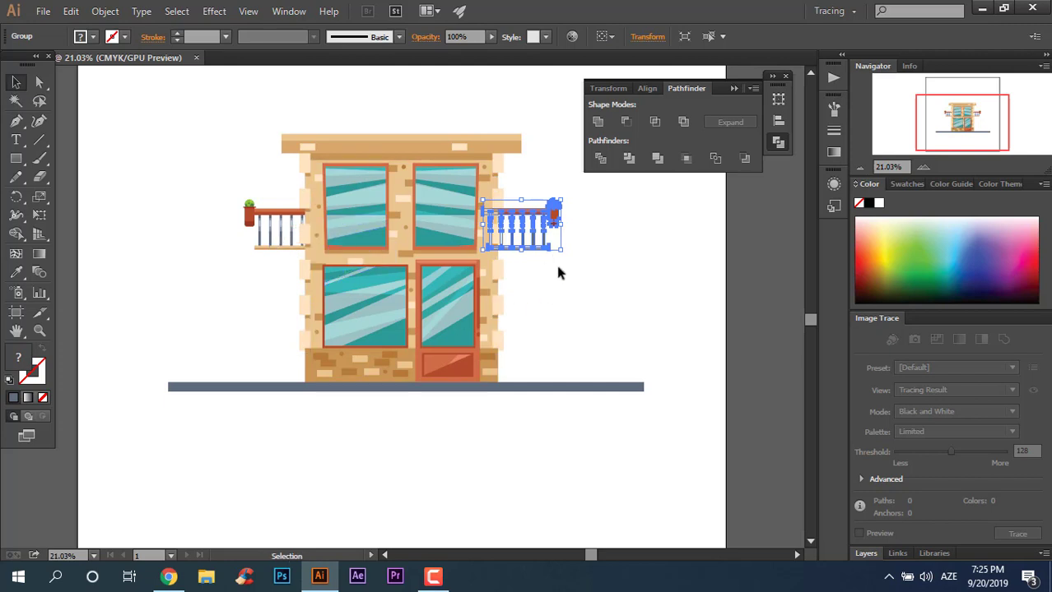
left_click(288, 251, "shift")
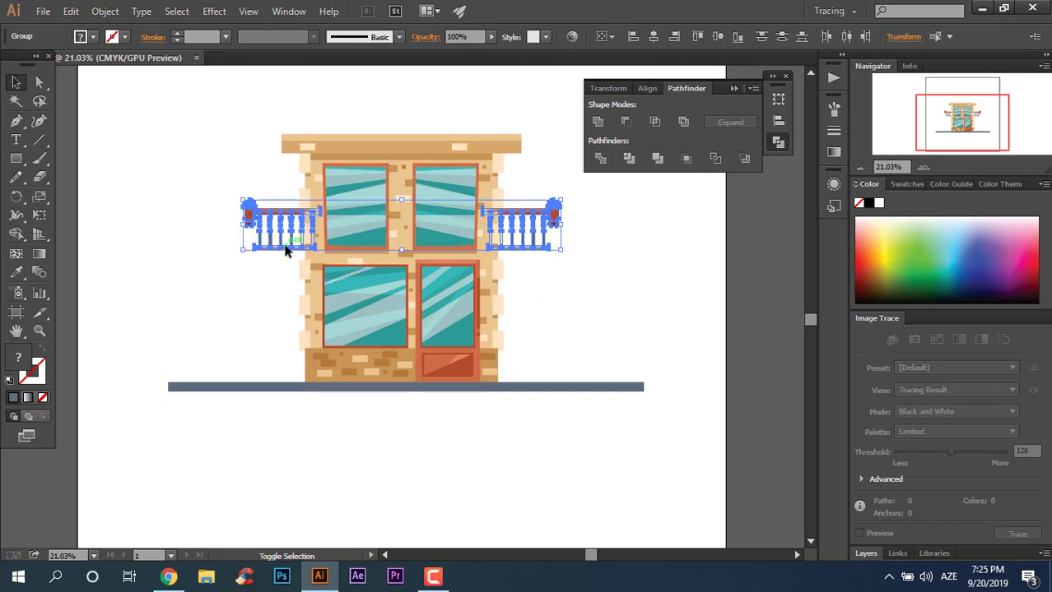
right_click(535, 237)
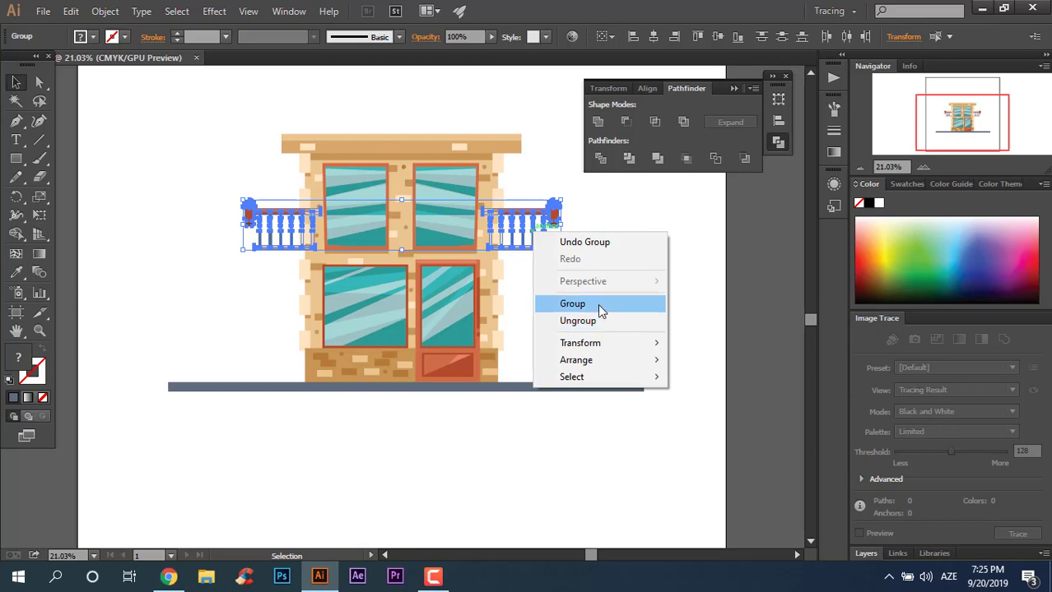
left_click(597, 303)
Step: Centre the building horizontally on the ground bar, aligning to Key Object
left_click_drag(554, 440, 184, 105)
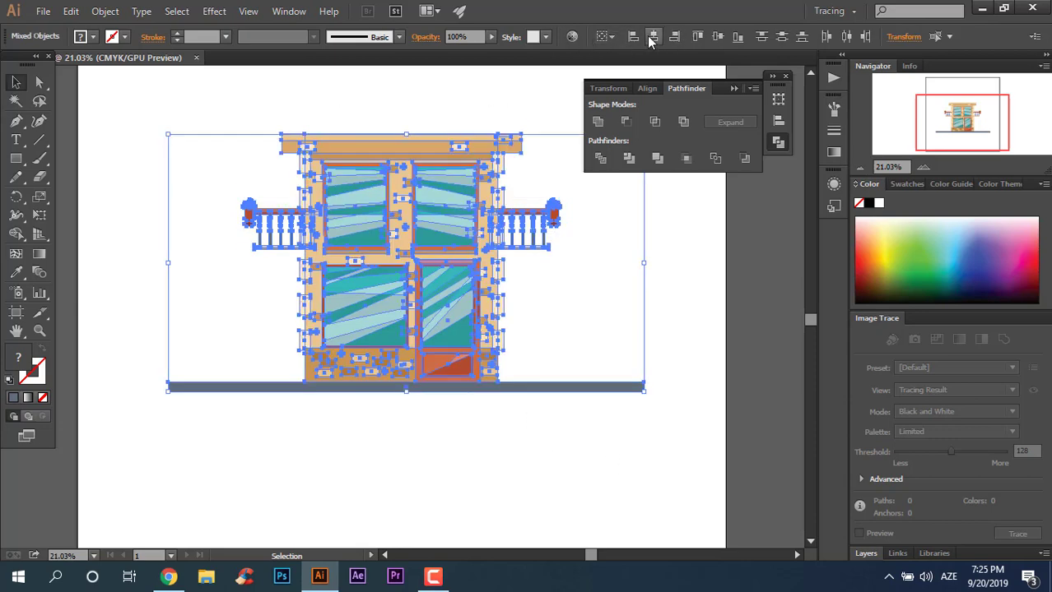
left_click(653, 37)
left_click(635, 295)
left_click_drag(649, 449, 382, 178)
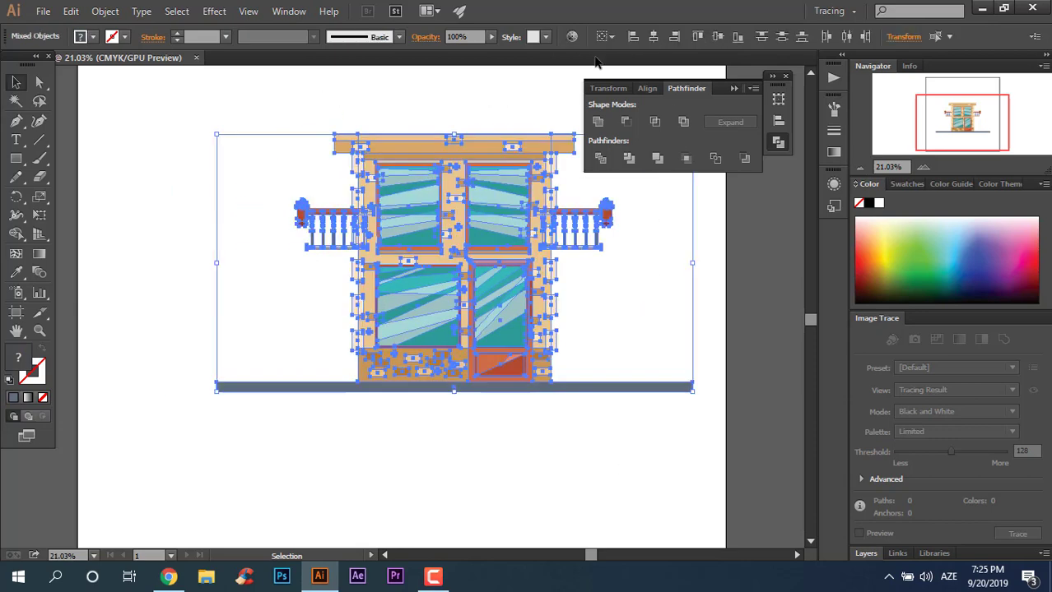
left_click(608, 37)
left_click(641, 72)
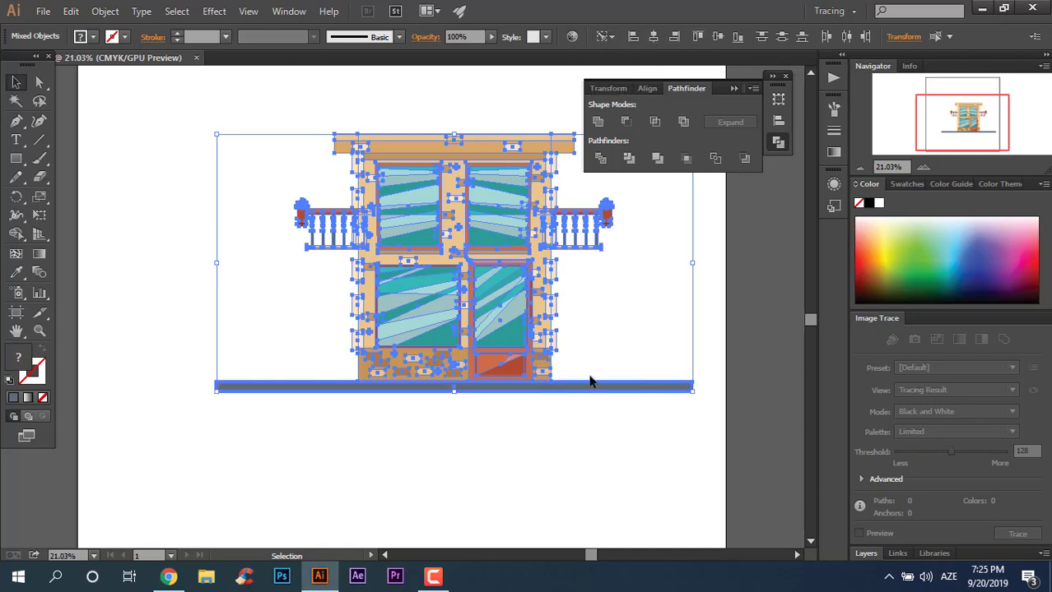
left_click(636, 451)
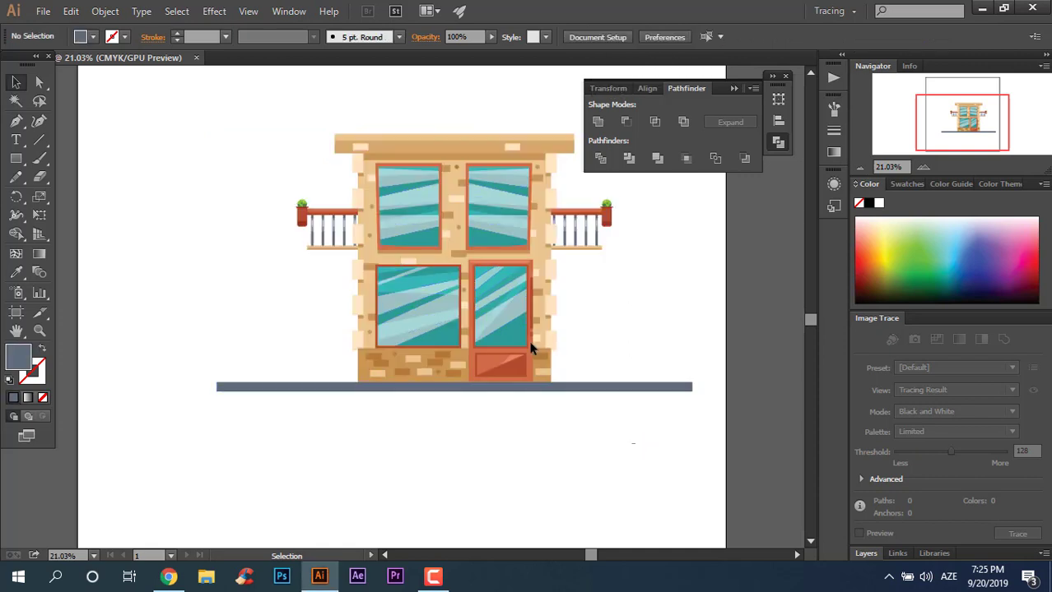
Step: Select the whole drawing, then zoom in and out to review the centred building
scroll(510, 346, "up", 1)
key("ctrl+a")
left_click_drag(581, 413, 564, 415)
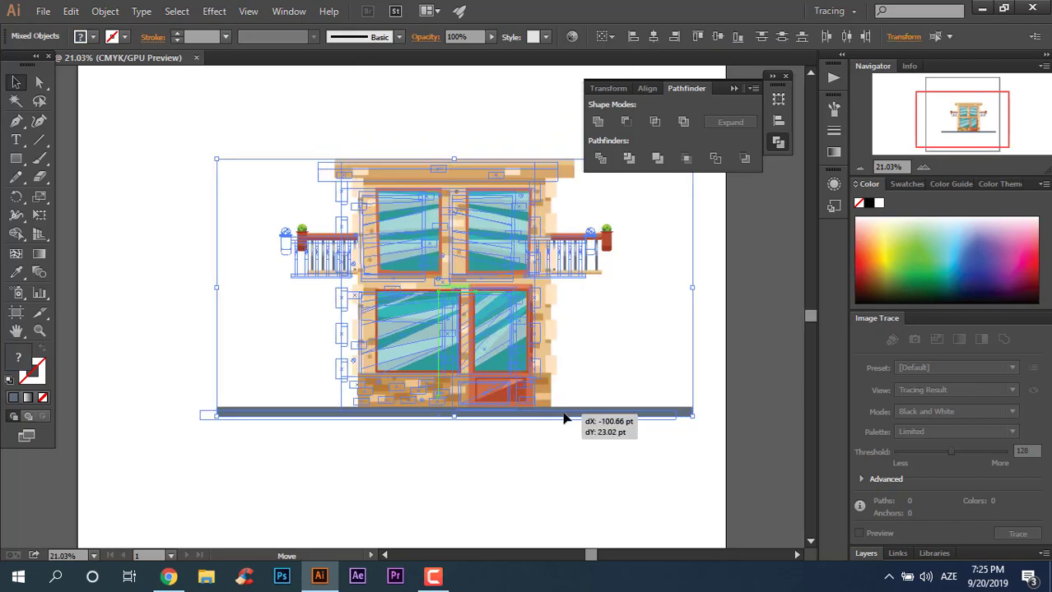
left_click(584, 501)
key("z")
left_click(595, 500)
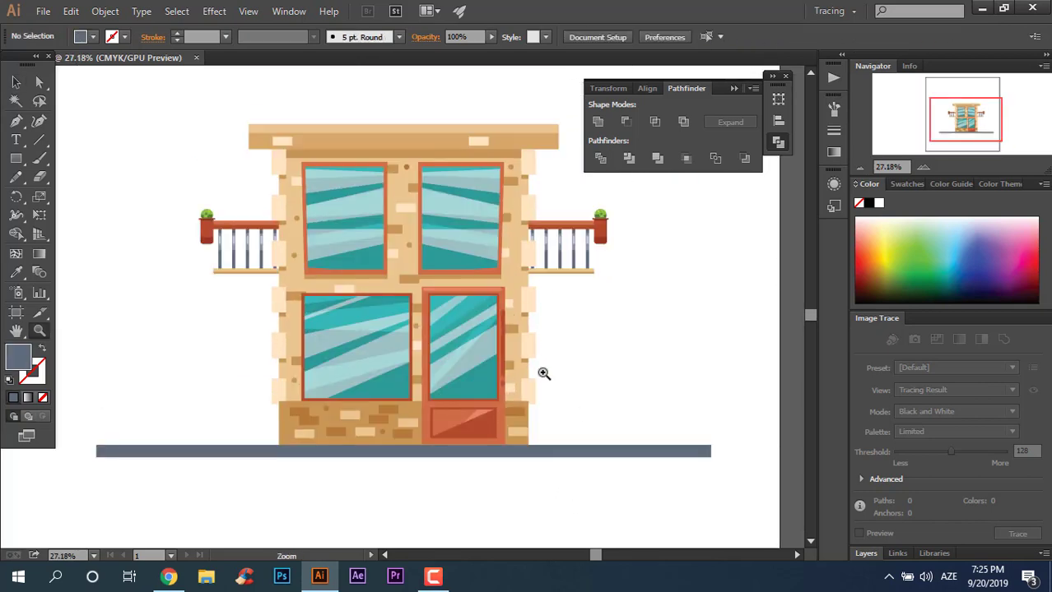
left_click_drag(543, 373, 584, 399)
left_click_drag(673, 492, 615, 498)
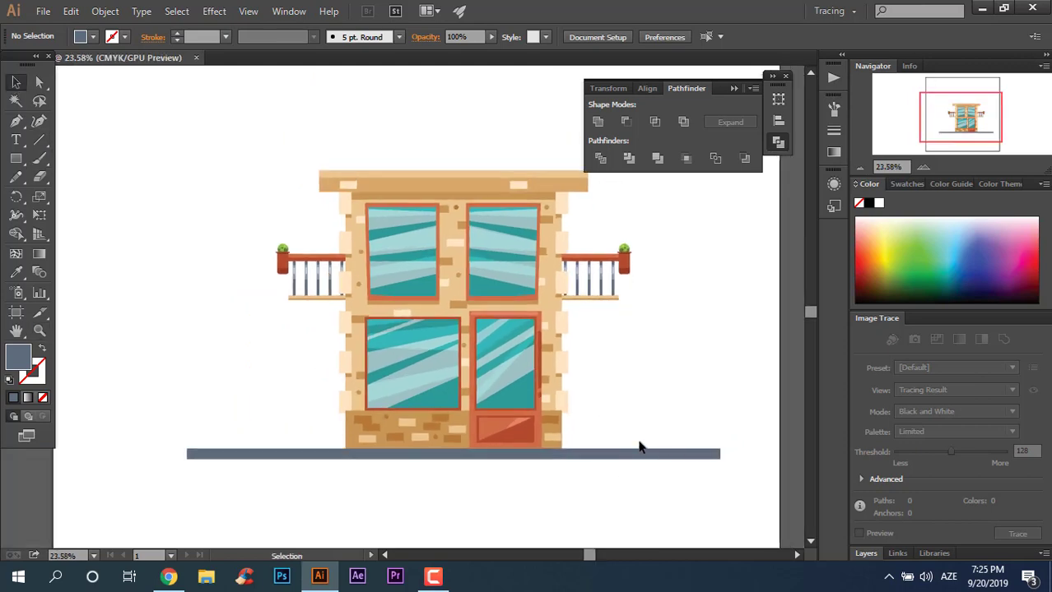
Step: Duplicate the grey ground bar and place the copy just below, nudged up slightly
left_click(646, 451)
key("z")
left_click_drag(455, 484, 463, 487)
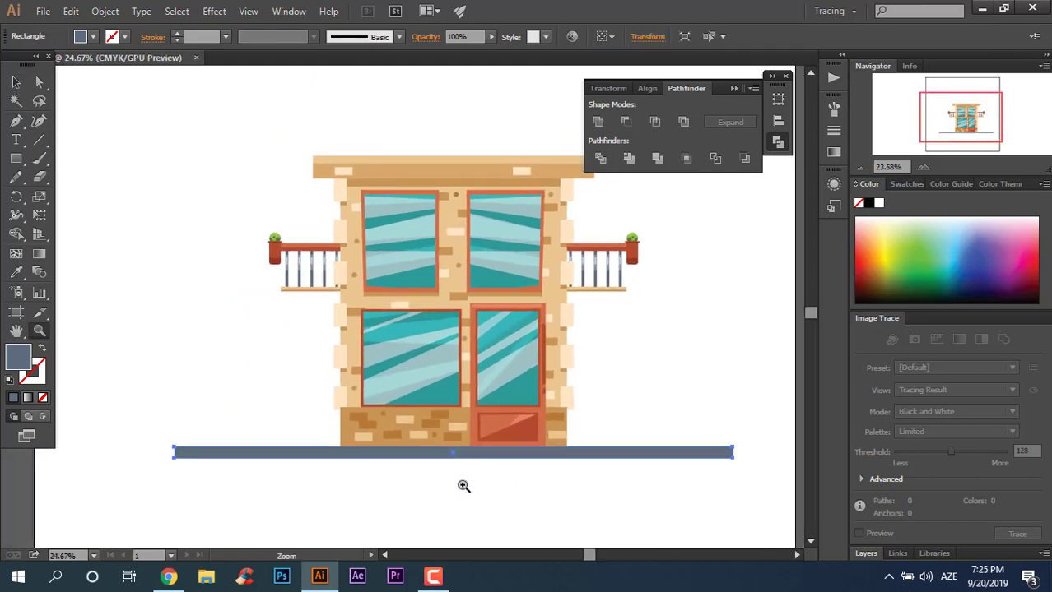
left_click(16, 82)
mouse_move(685, 456)
left_mouse_down()
mouse_move(670, 467)
mouse_move(702, 467)
left_mouse_up()
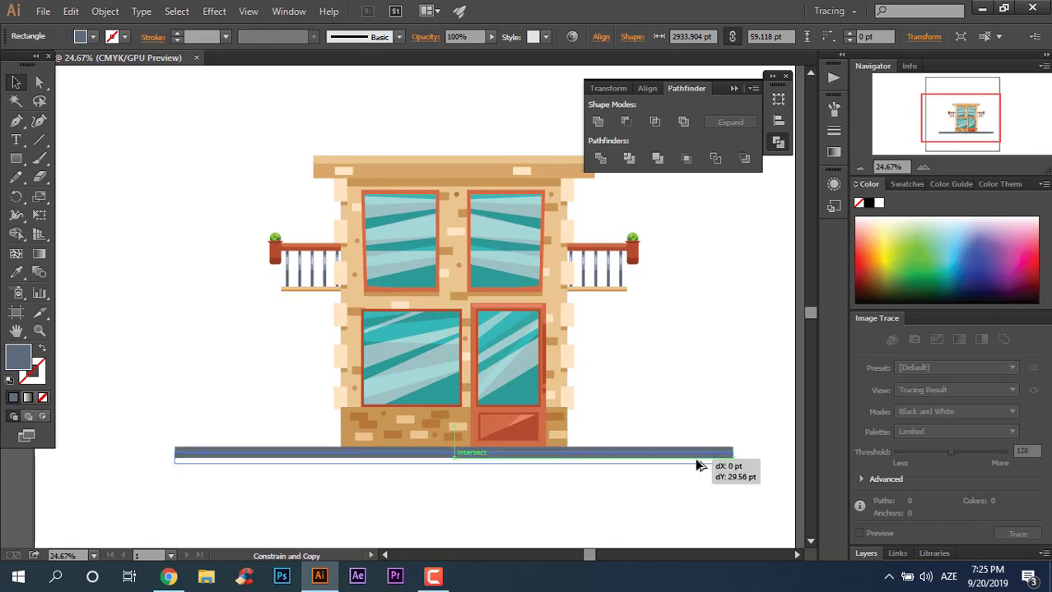
left_click_drag(696, 464, 696, 463)
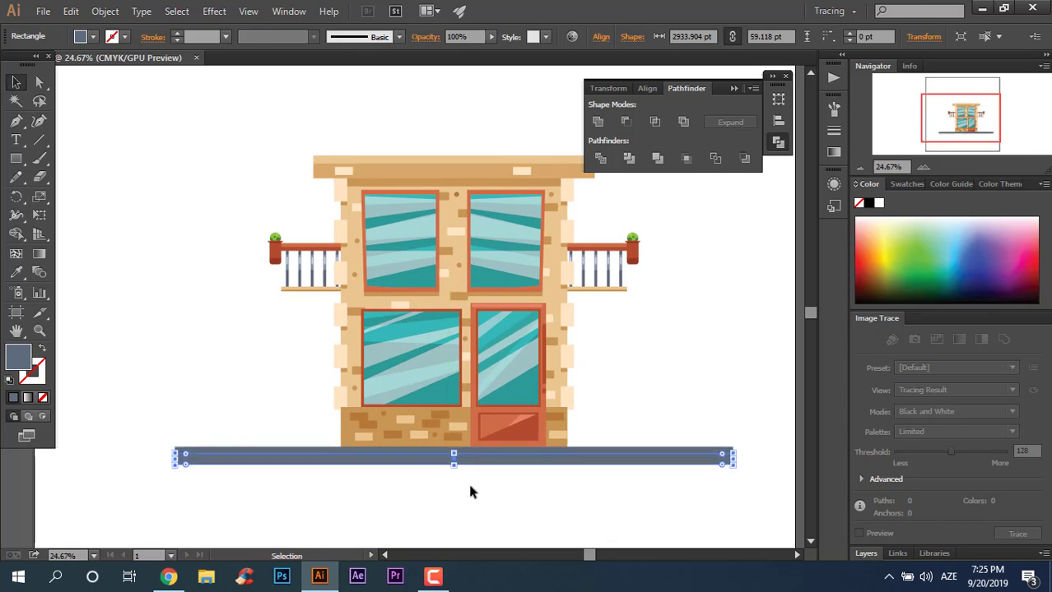
key("shift+Up")
key("shift+Up")
key("shift+Up")
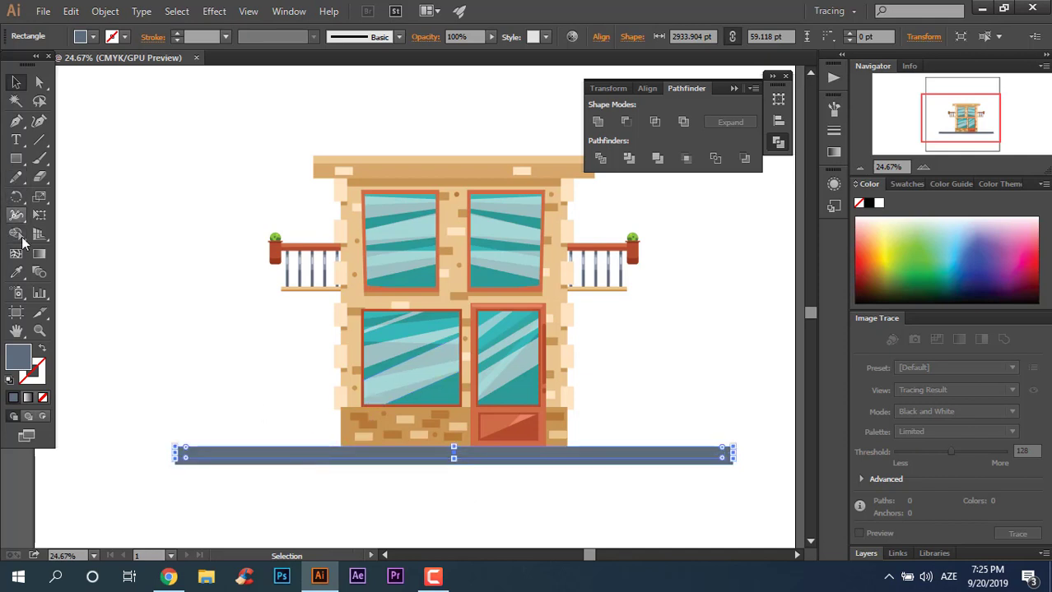
Step: Colour the ground bar's top band with the balcony railing's lighter blue-grey
left_click(17, 273)
left_click(303, 263)
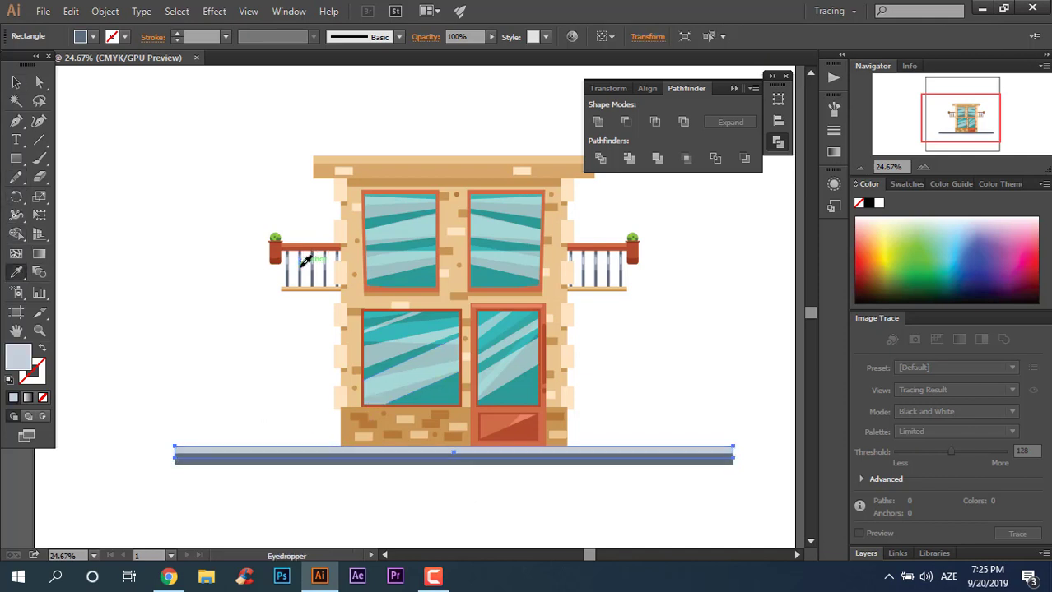
key("z")
left_click_drag(277, 266, 460, 351)
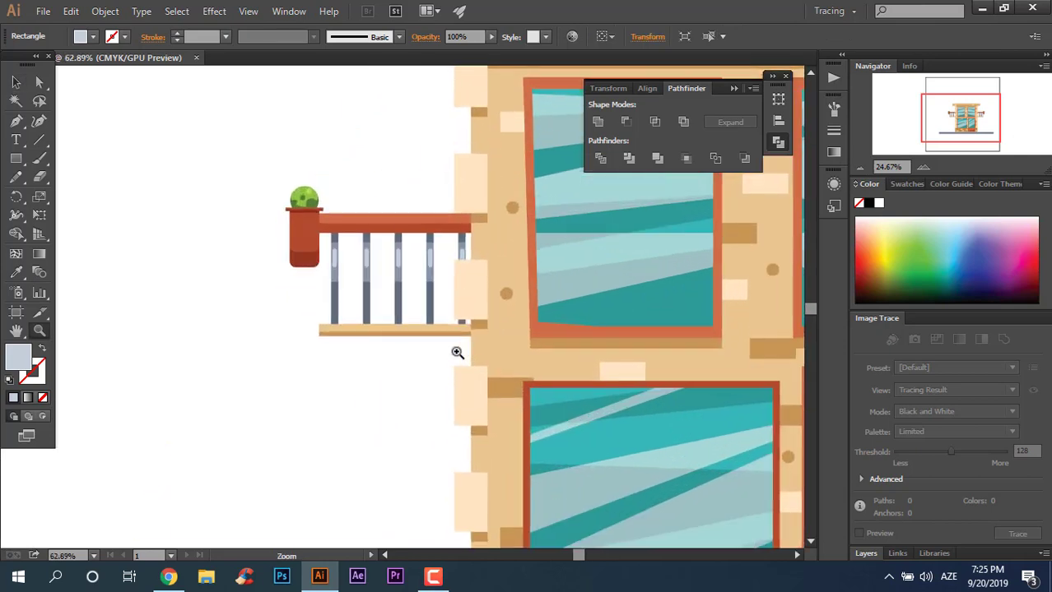
left_click(18, 272)
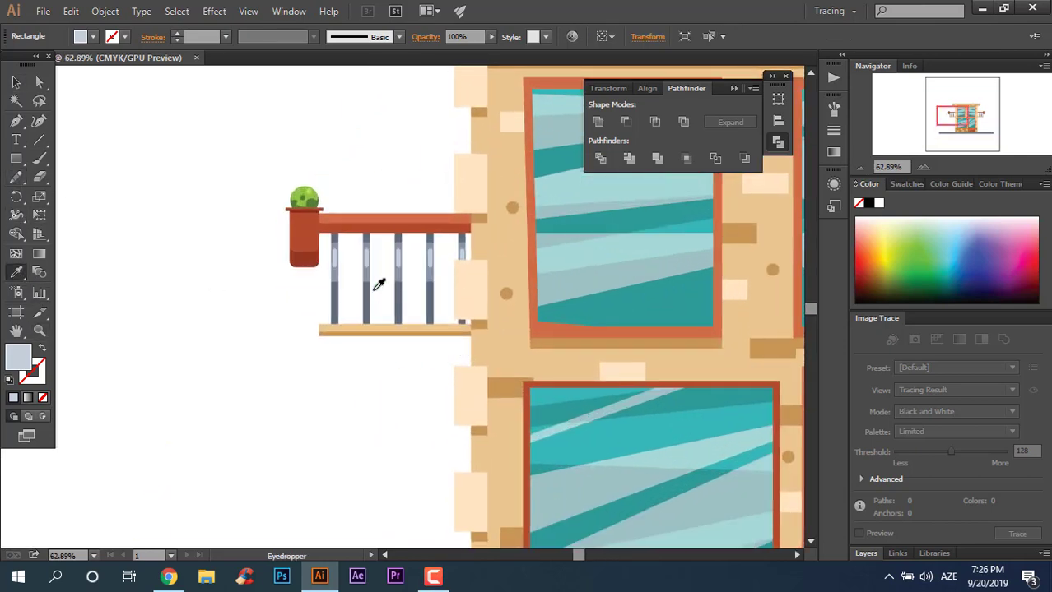
left_click(373, 271)
key("z")
key("ctrl+0")
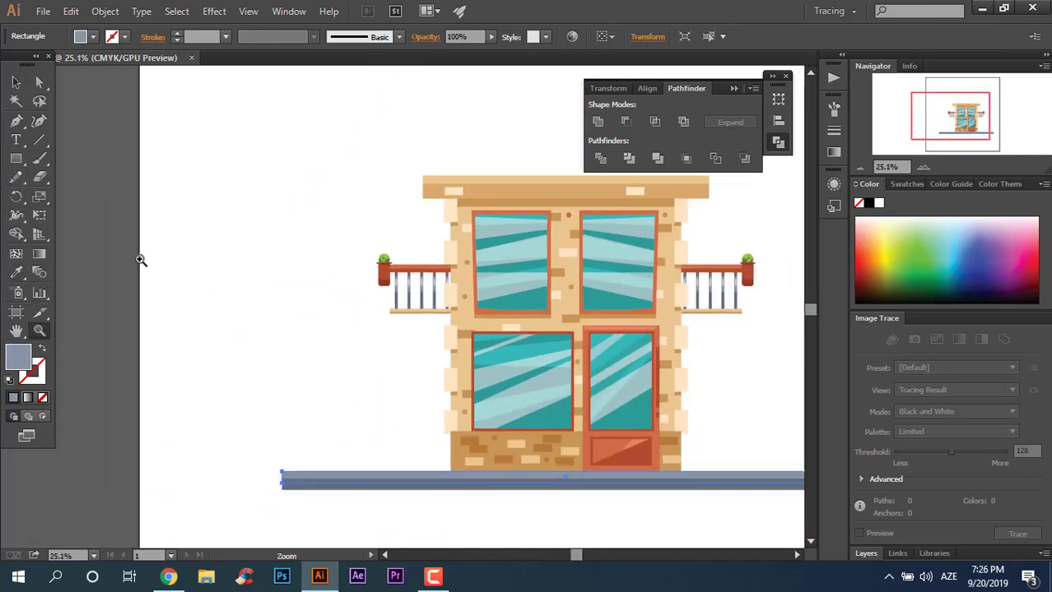
Step: Divide the overlapping ground bar shapes with Pathfinder and ungroup the pieces
left_click(16, 82)
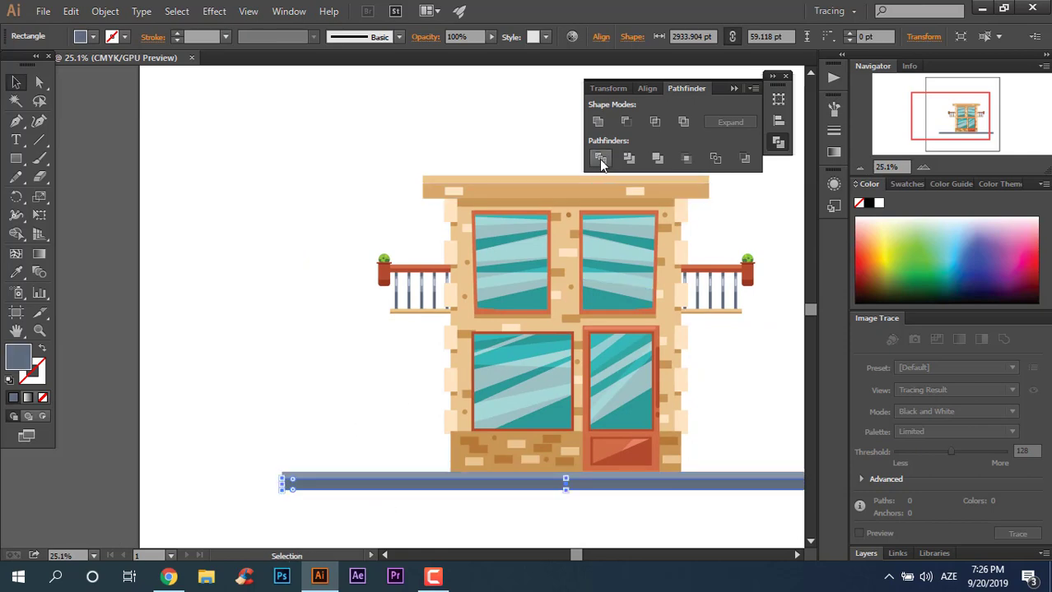
left_click(387, 481)
right_click(387, 481)
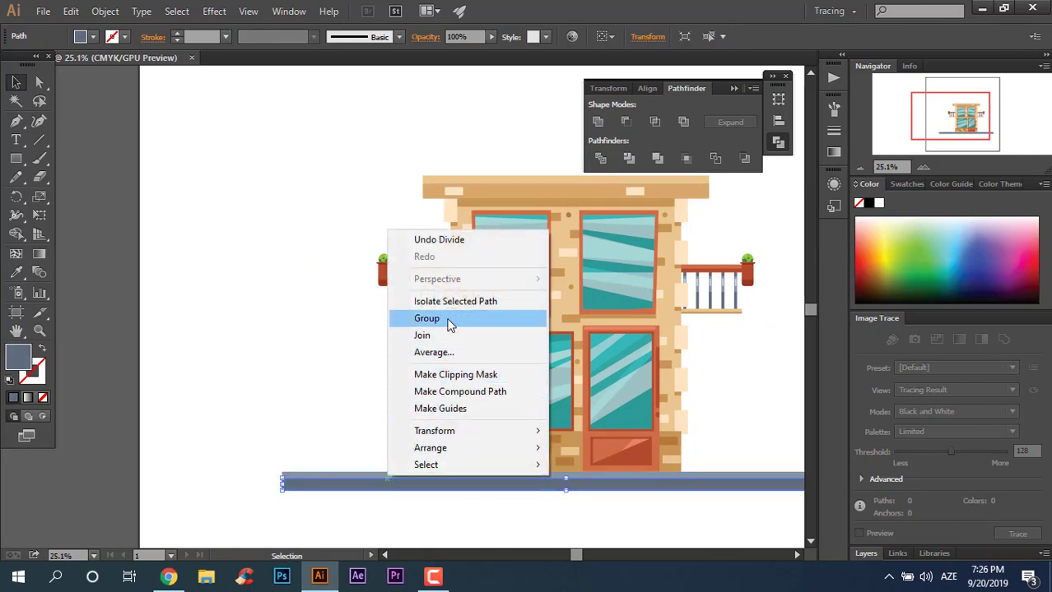
left_click_drag(461, 534, 333, 432)
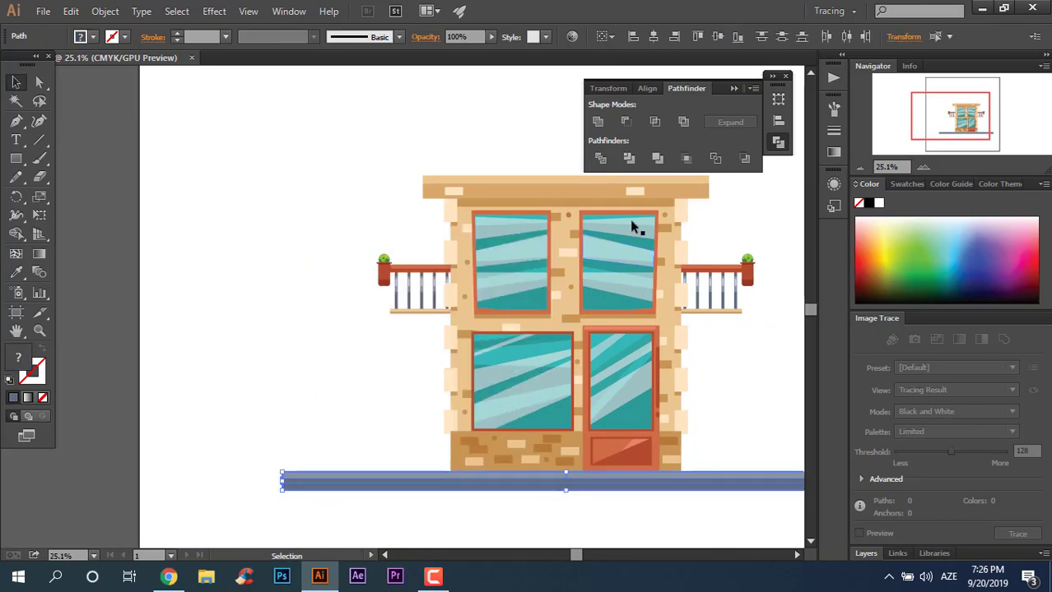
left_click(605, 163)
right_click(360, 489)
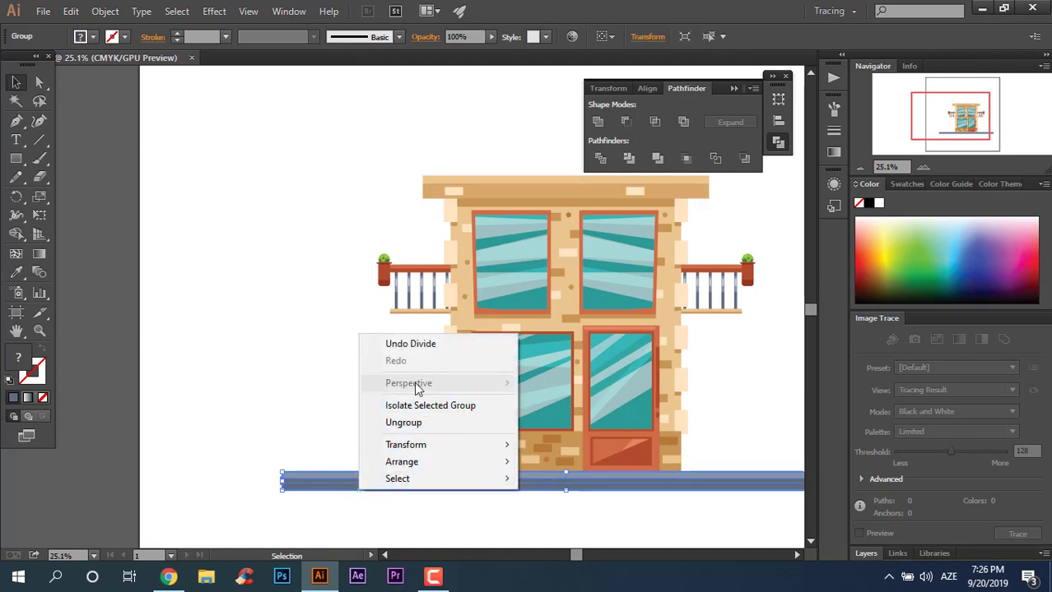
left_click(403, 422)
Step: Remove the extra lower strip and group the remaining ground bar pieces
left_click_drag(340, 493, 341, 487)
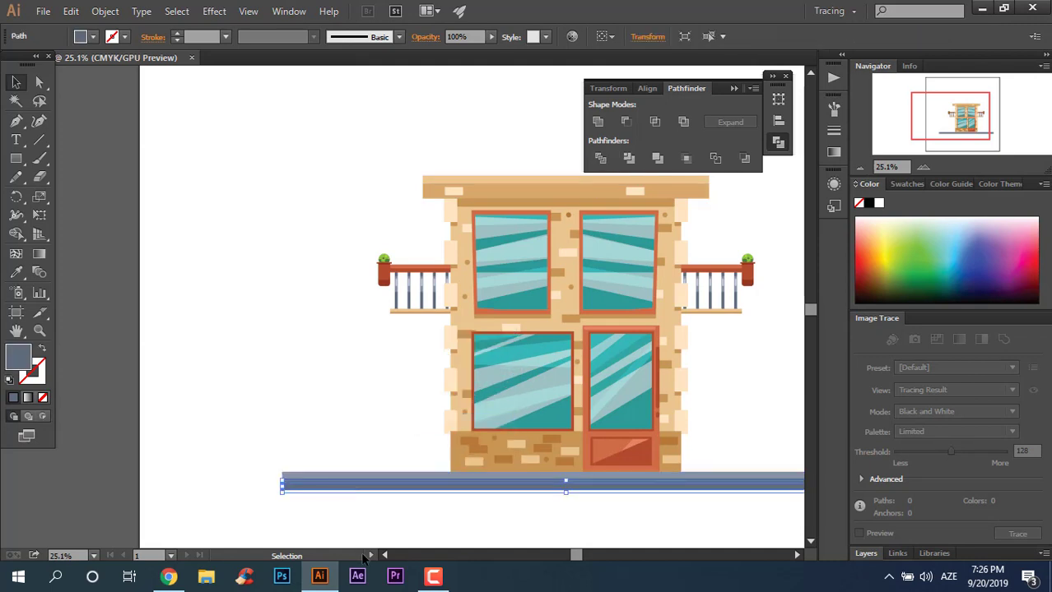
left_click(404, 548)
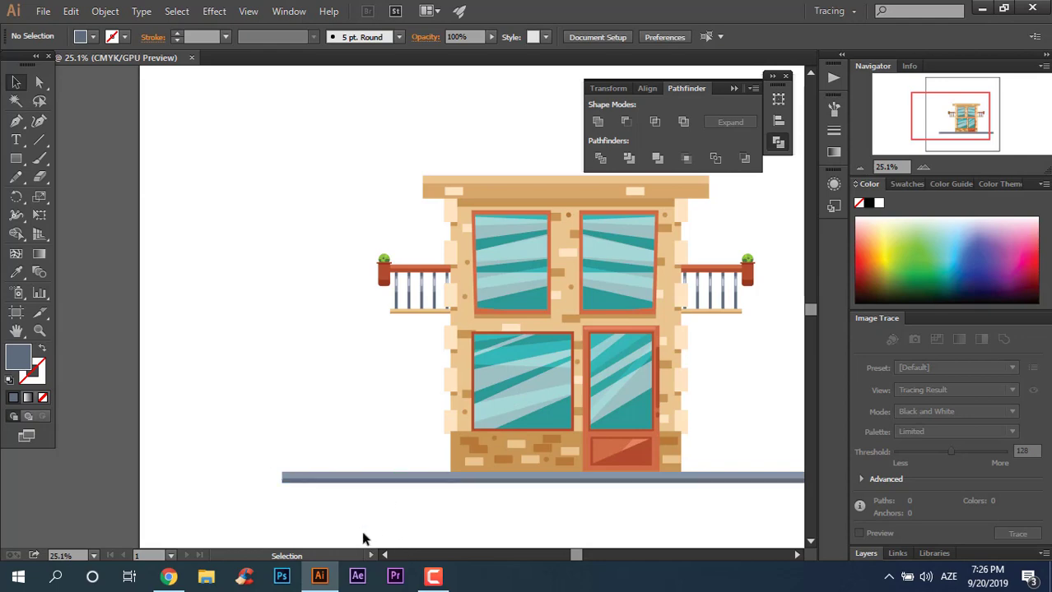
left_click_drag(363, 536, 298, 461)
right_click(312, 487)
left_click(362, 333)
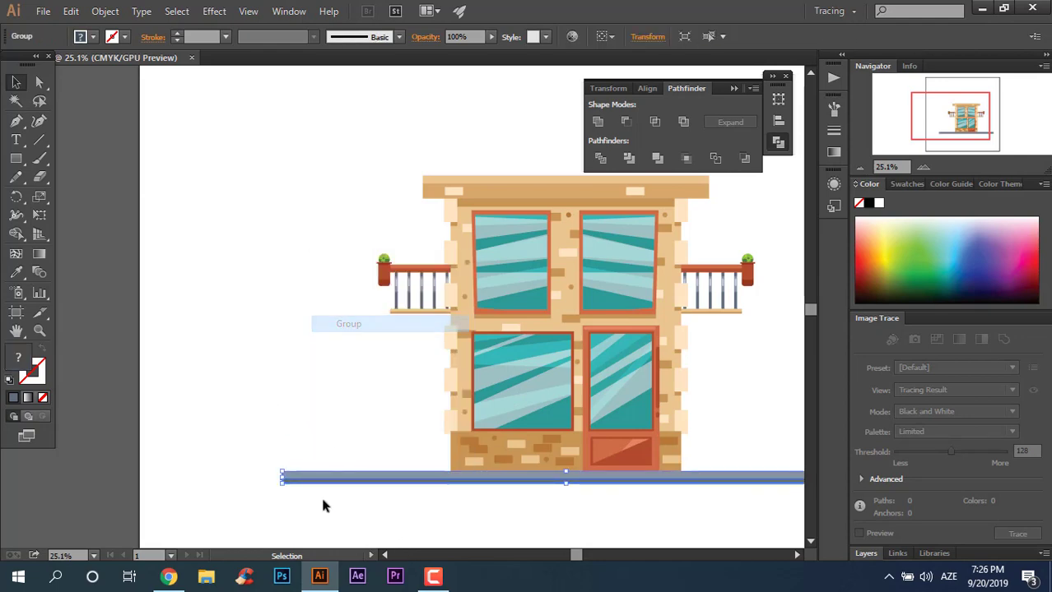
scroll(324, 503, "up", 2, "alt")
Step: Draw a brick-red rectangle left of the building and lift it off the ground
key("m")
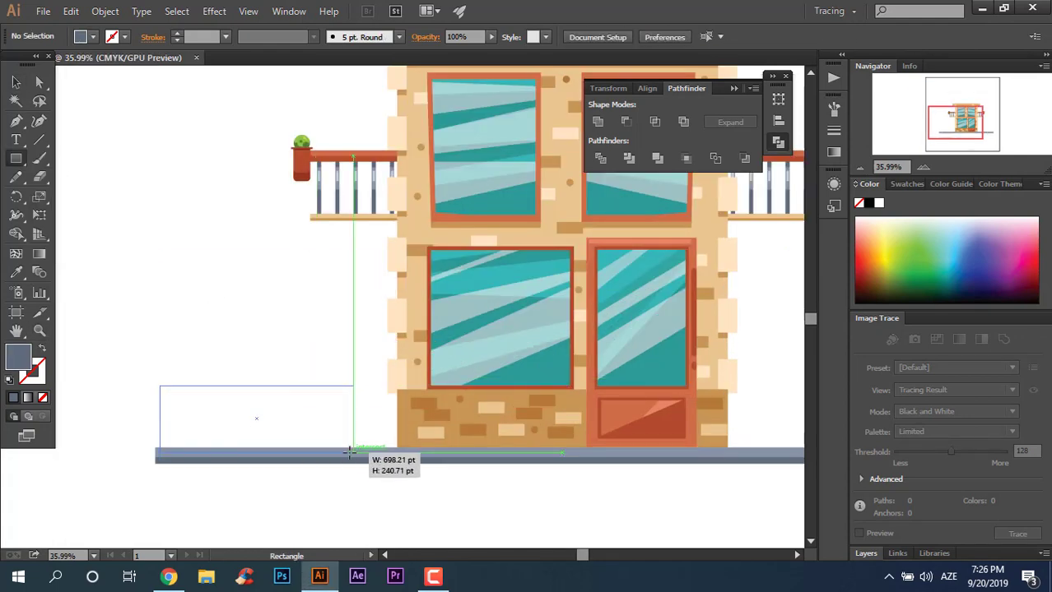
left_click_drag(158, 384, 350, 451)
key("z")
scroll(161, 438, "up", 1, "alt")
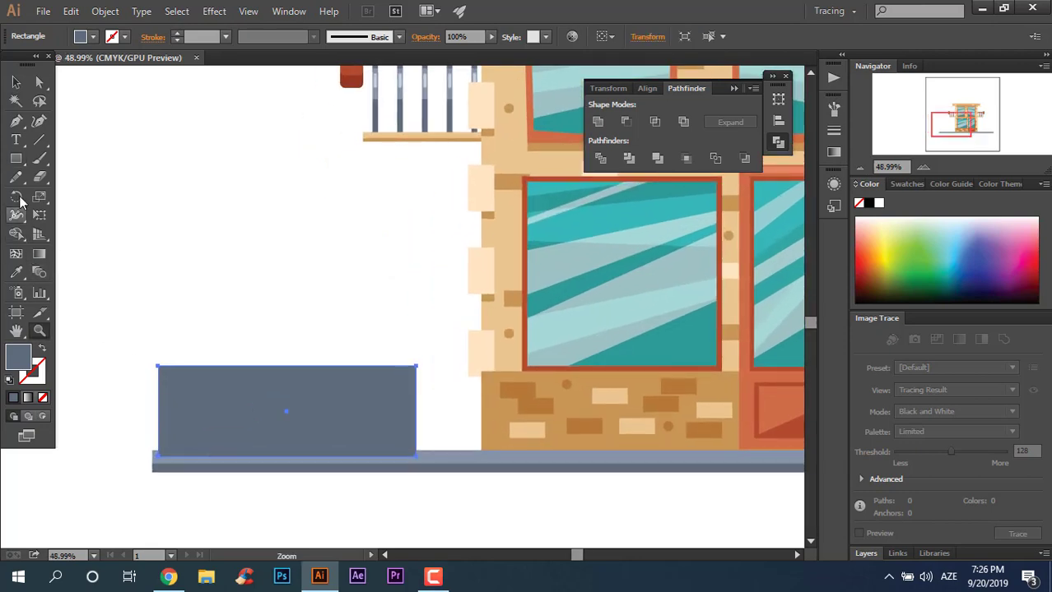
left_click(16, 272)
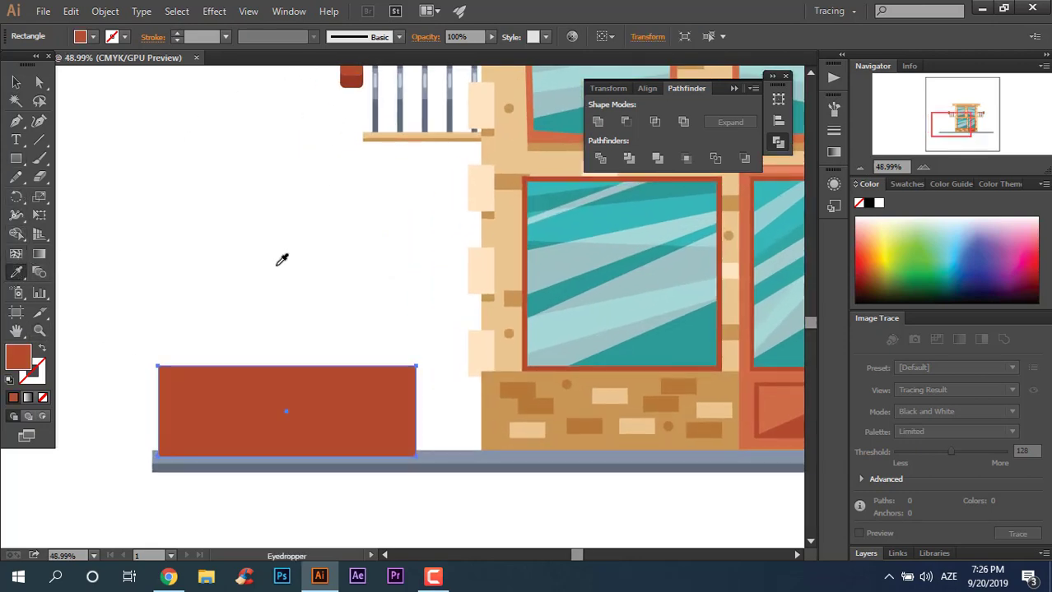
left_click(18, 83)
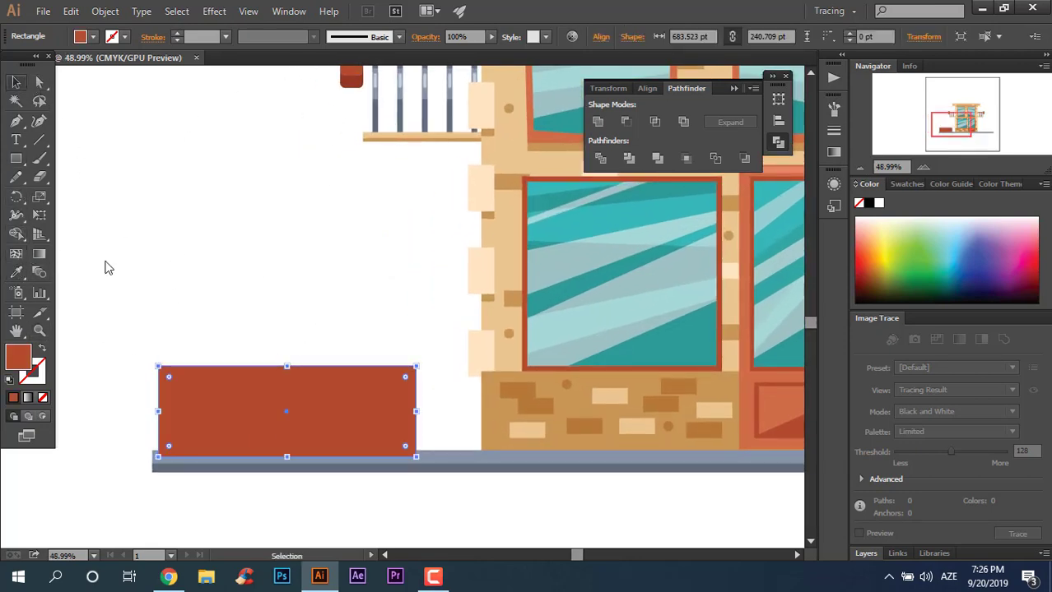
left_click_drag(380, 367, 380, 303)
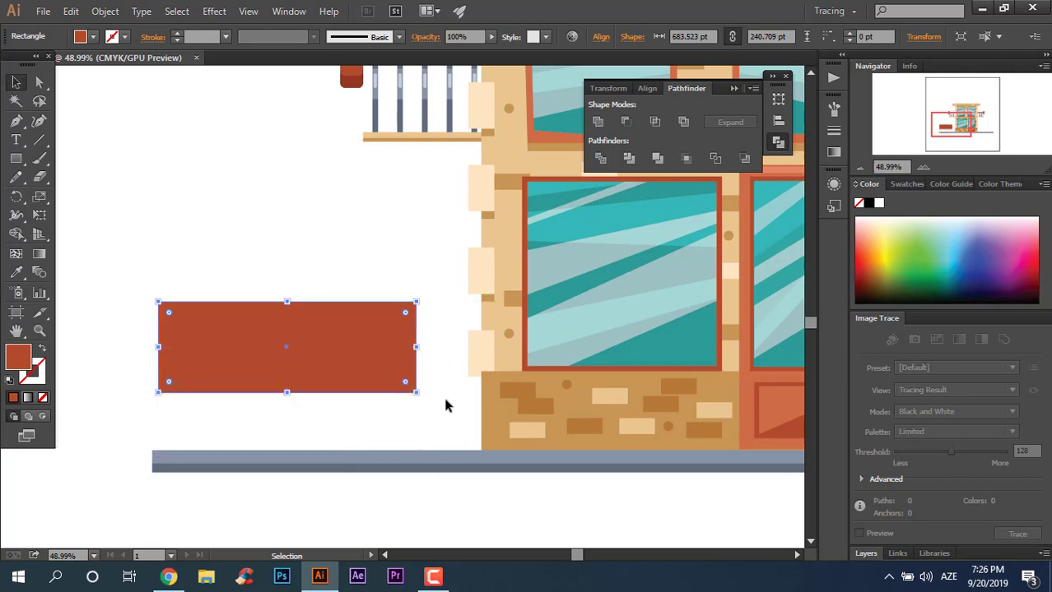
left_click(421, 412)
Step: Round the rectangle's two bottom corners using Direct Selection corner widgets
left_click_drag(114, 342, 115, 342)
left_click(39, 82)
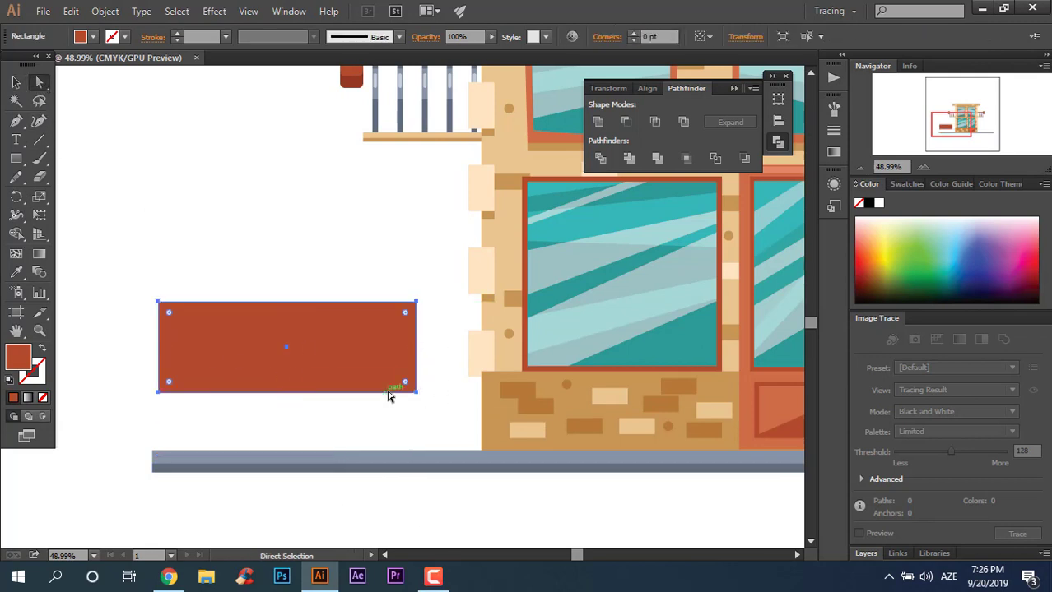
mouse_move(421, 412)
left_mouse_down()
mouse_move(144, 371)
mouse_move(180, 381)
left_mouse_up()
key("v")
left_click(420, 329)
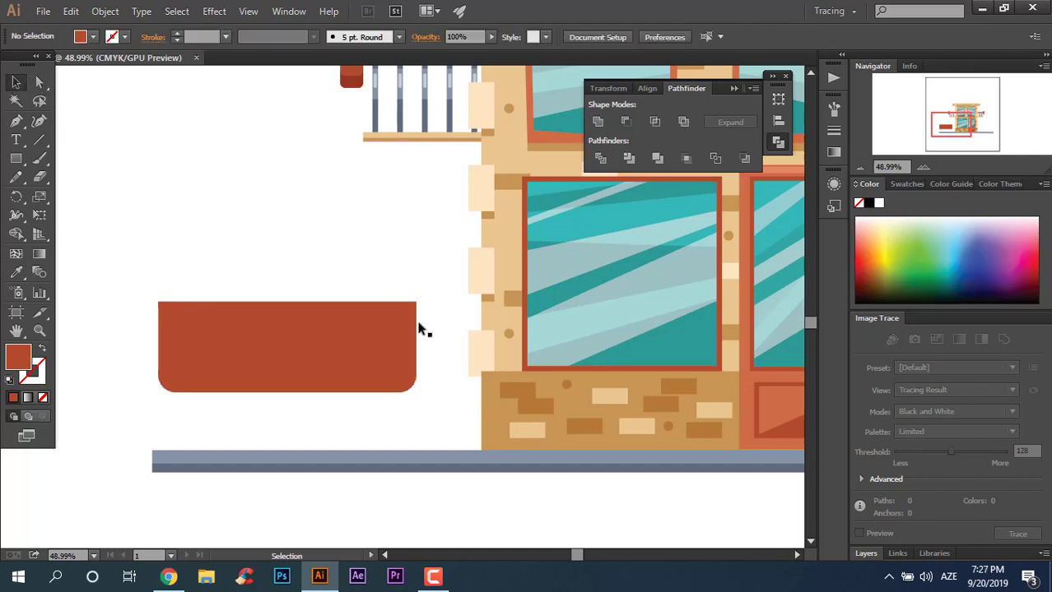
left_click_drag(184, 274, 148, 265)
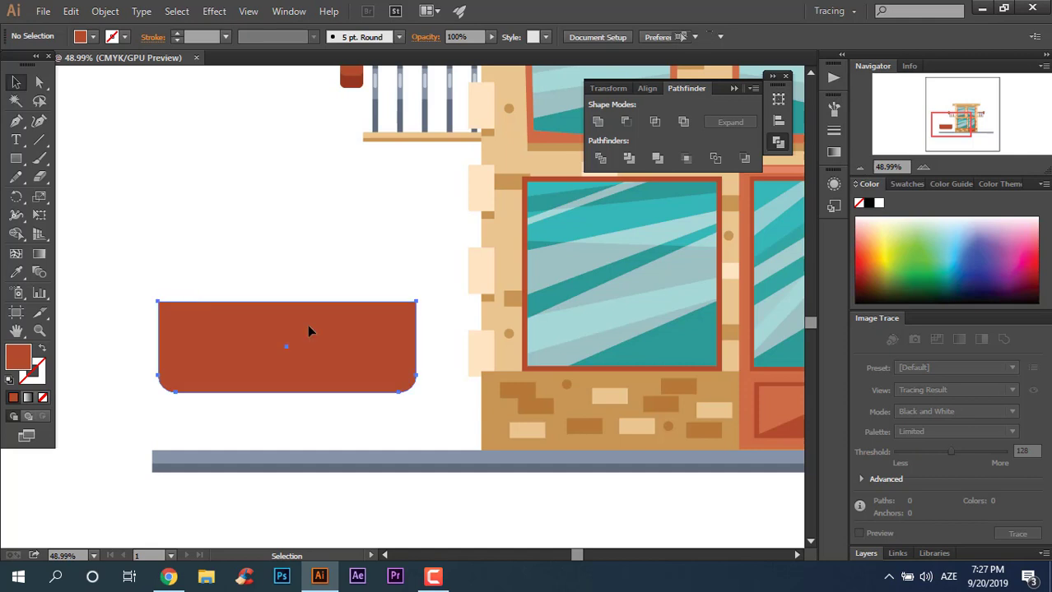
left_click(440, 289)
Step: Pull the top-right and top-left corners outward to taper the pot
left_click(38, 83)
left_click(415, 302)
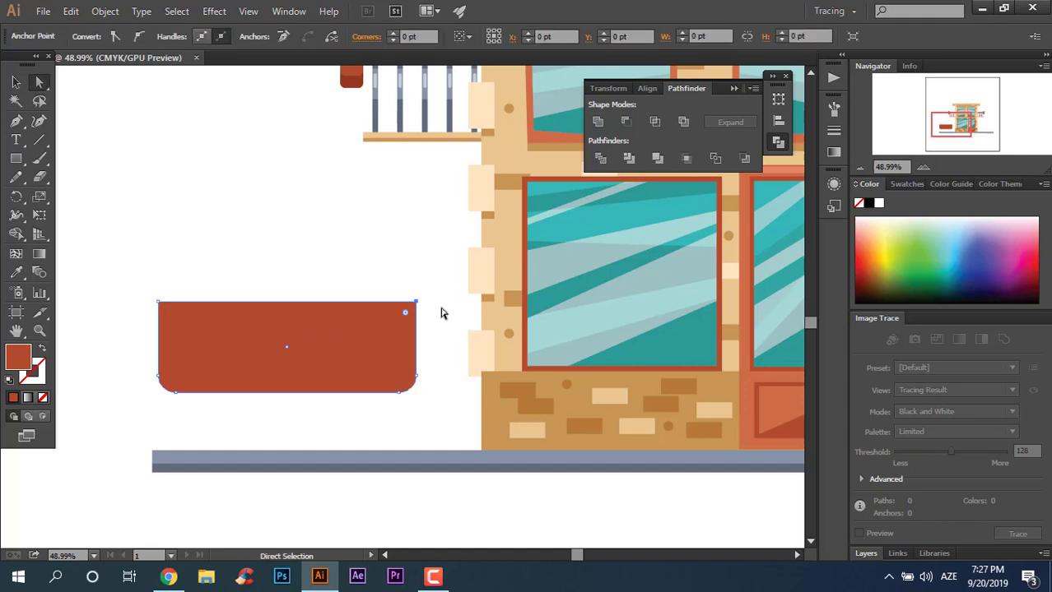
left_click_drag(417, 302, 445, 326)
left_click(455, 357)
left_click_drag(158, 302, 146, 303)
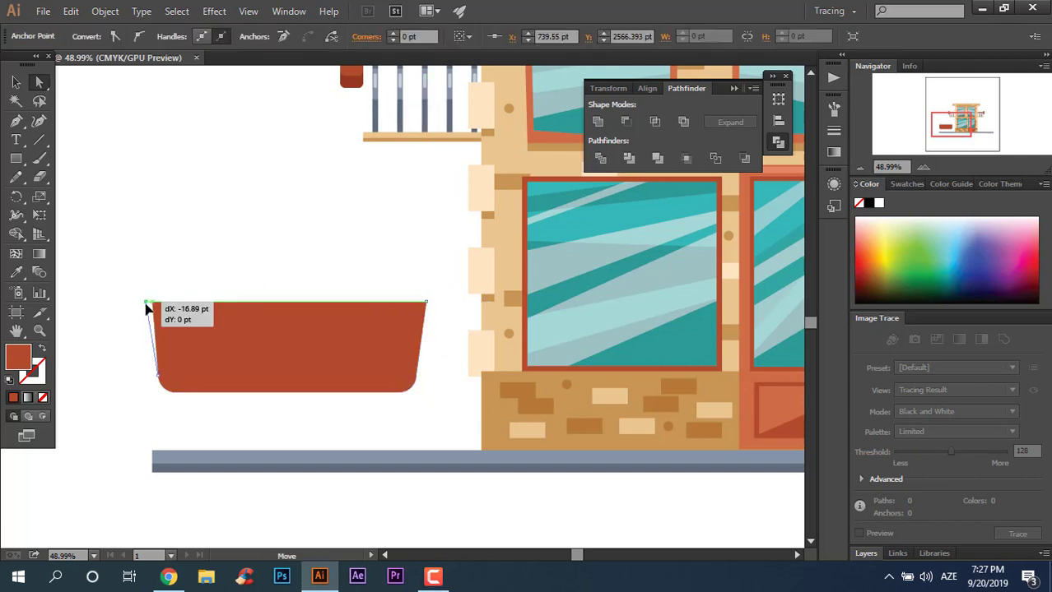
left_click(444, 412)
Step: Draw a wide rim rectangle across the planter's top
key("z")
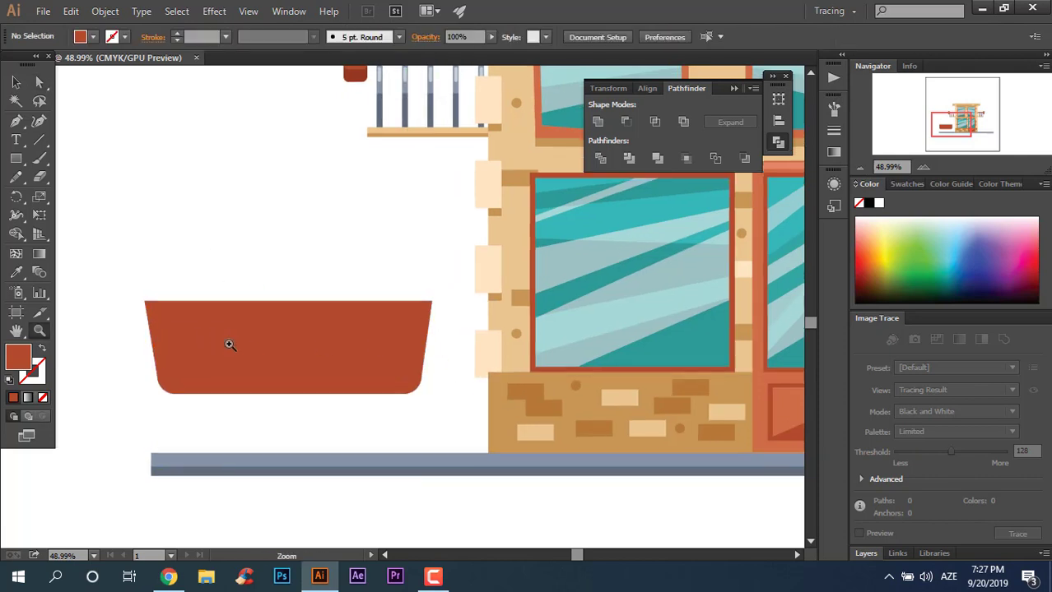
left_click_drag(230, 345, 383, 413)
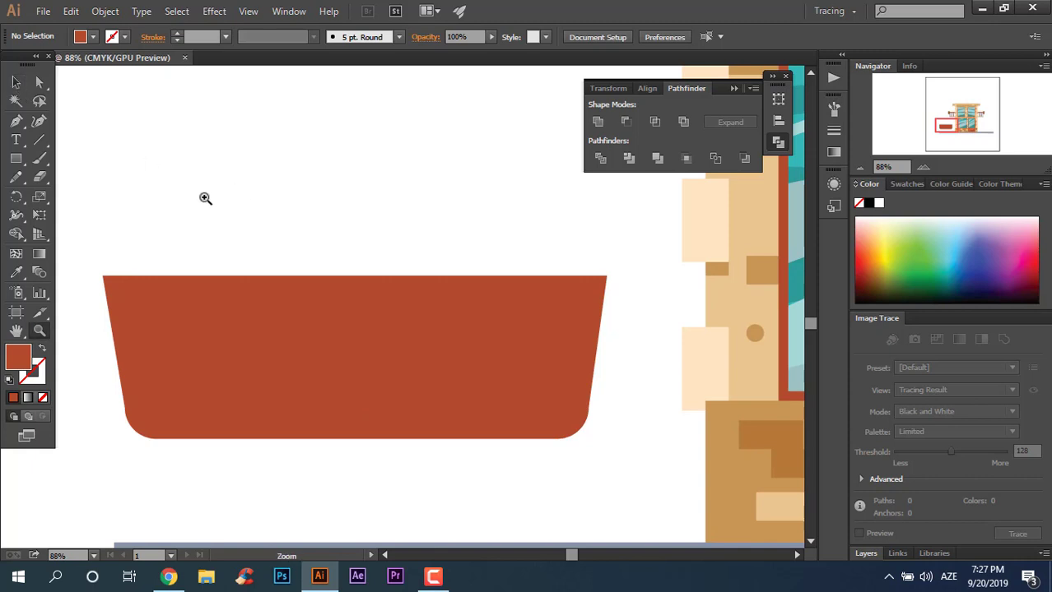
left_click_drag(205, 198, 45, 192)
left_click(13, 162)
mouse_move(90, 245)
left_mouse_down()
mouse_move(542, 263)
mouse_move(521, 261)
left_mouse_up()
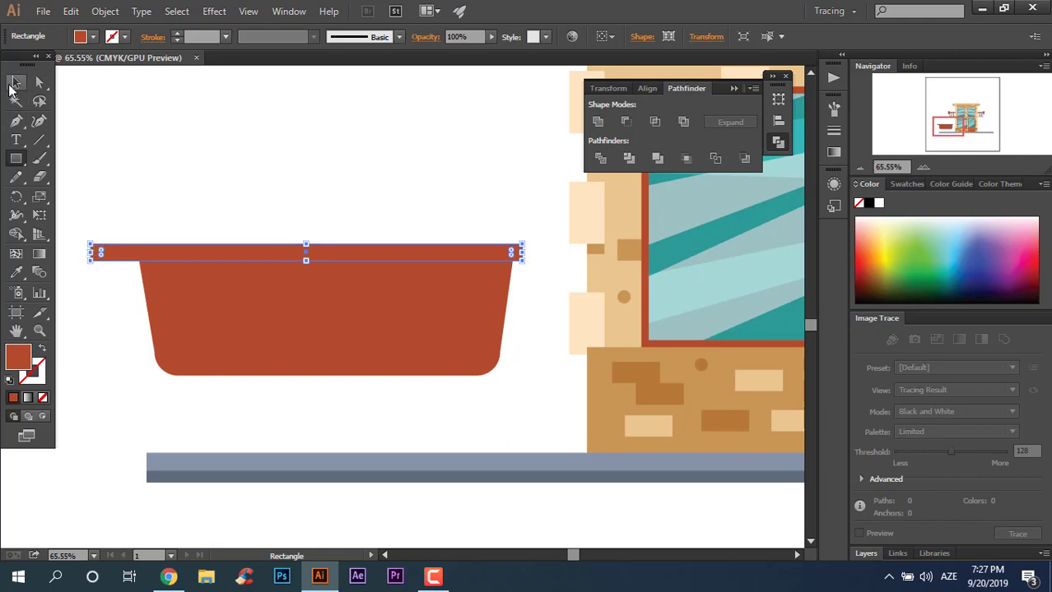
Step: Narrow and flatten the rim into a thin bar and horizontally centre the pot under it
left_click(13, 85)
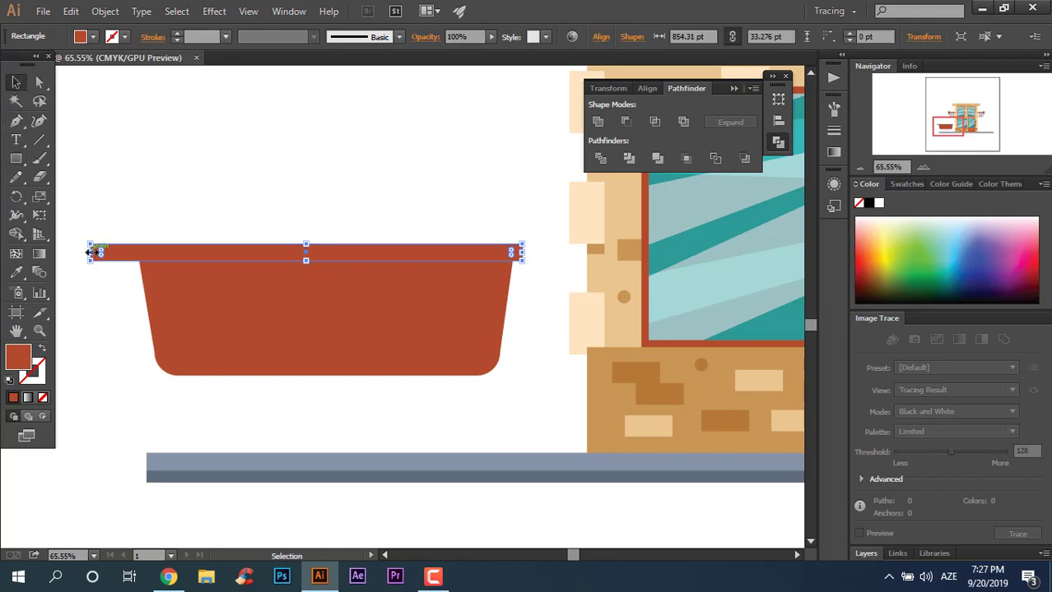
left_click_drag(90, 253, 113, 253)
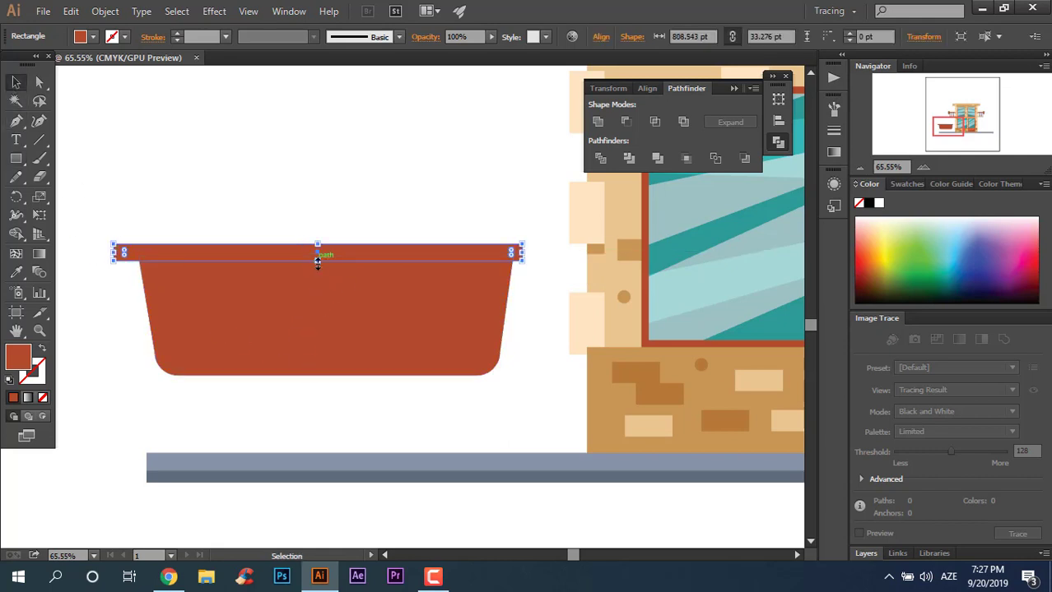
left_click_drag(318, 246, 320, 249)
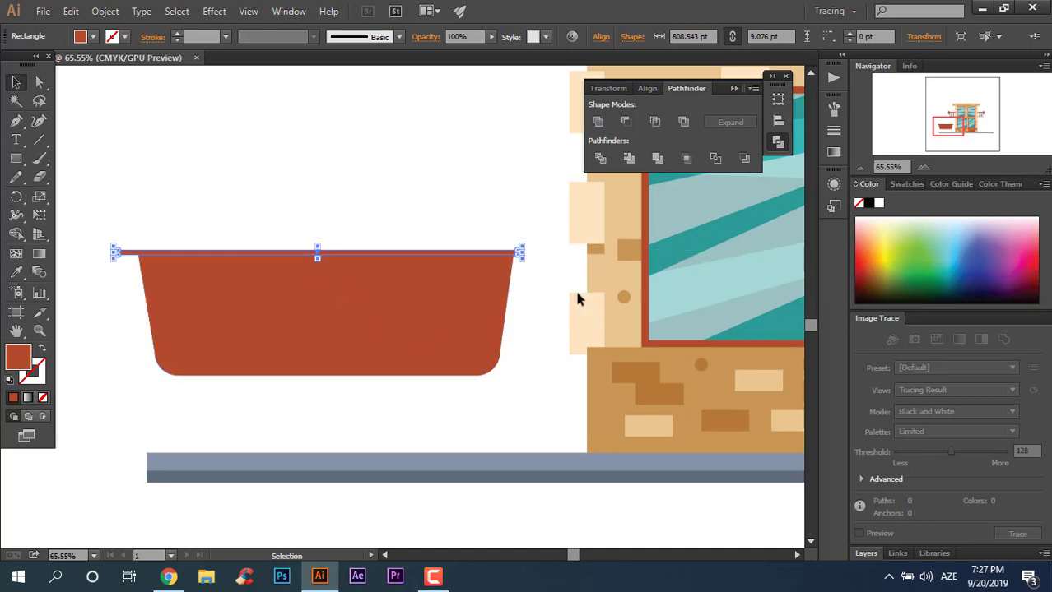
key("z")
left_click_drag(248, 234, 305, 275)
left_click(16, 82)
left_click(346, 330, "shift")
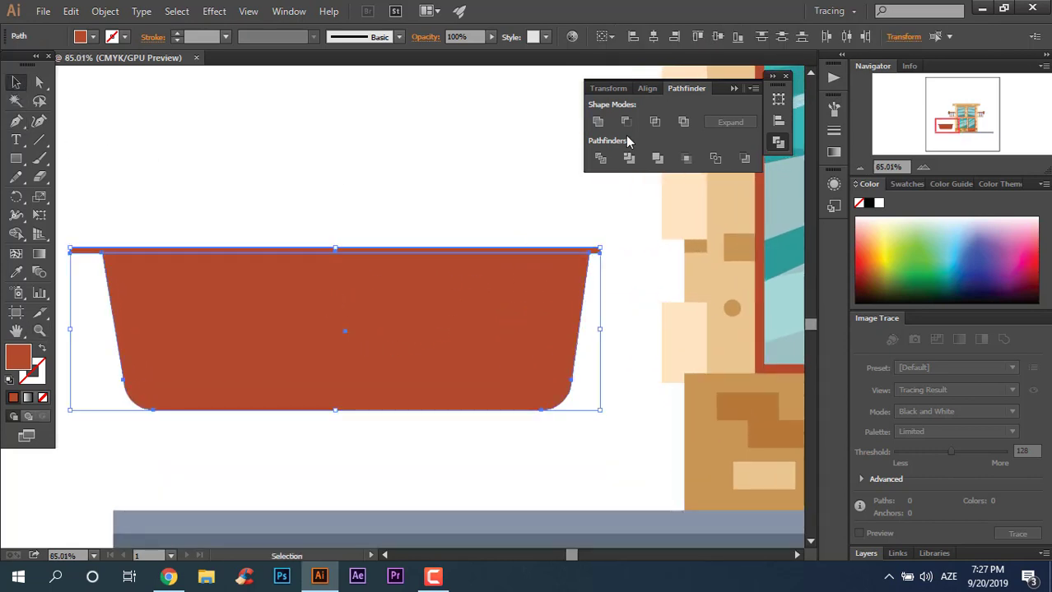
left_click(652, 37)
left_click(636, 319)
Step: Make the rim bar slightly taller and copy it about 8.39 pt straight down
key("z")
left_click(503, 336, "alt")
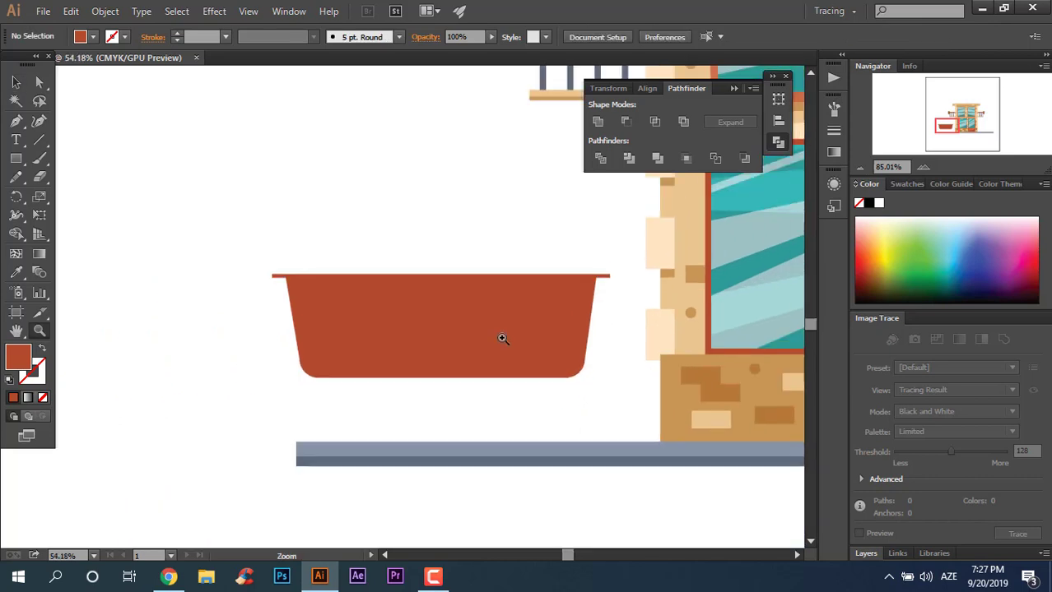
mouse_move(570, 342)
left_mouse_down()
mouse_move(333, 333)
mouse_move(145, 227)
left_mouse_up()
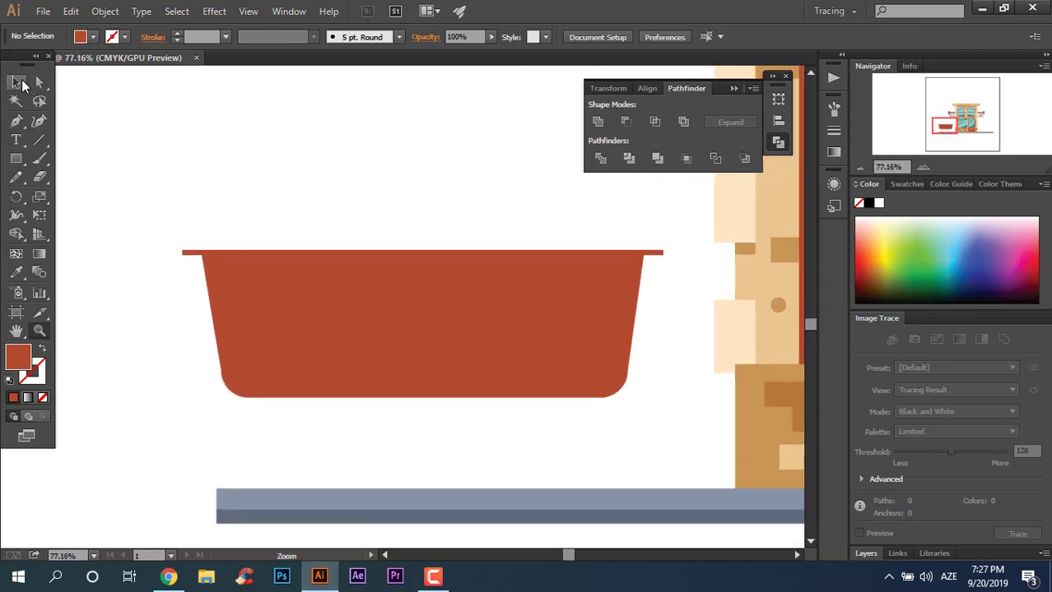
left_click_drag(273, 251, 325, 252)
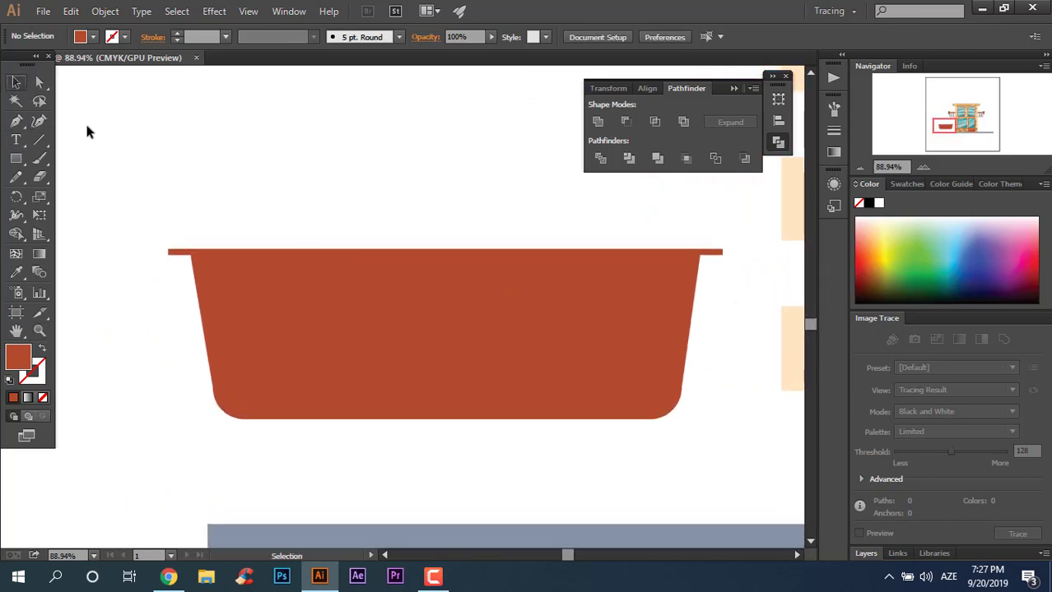
left_click(386, 251)
left_click_drag(445, 248, 446, 241)
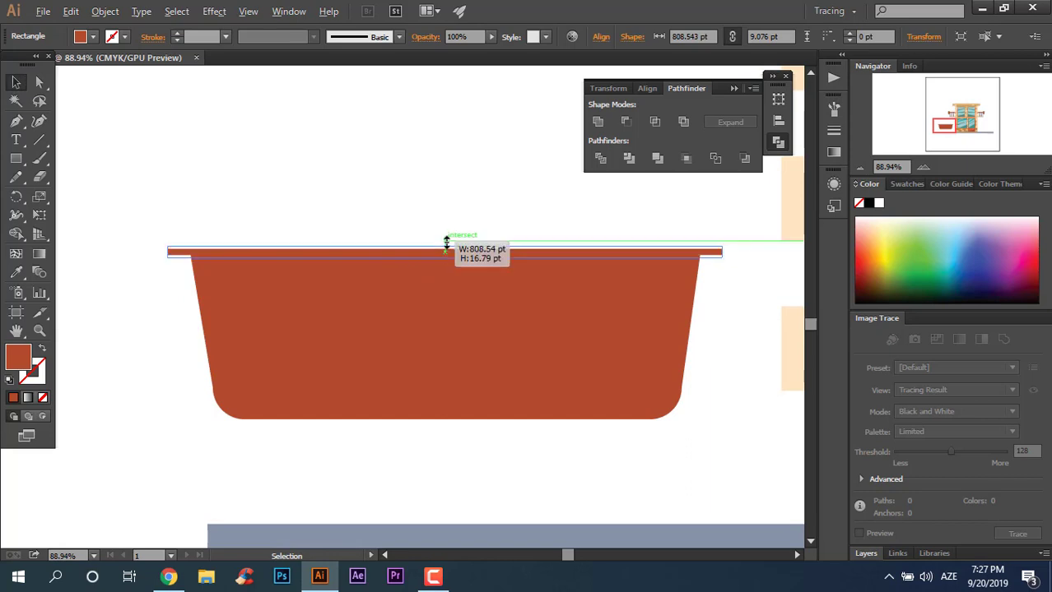
left_click(448, 185)
left_click_drag(516, 257, 470, 308)
scroll(611, 352, "down", 3)
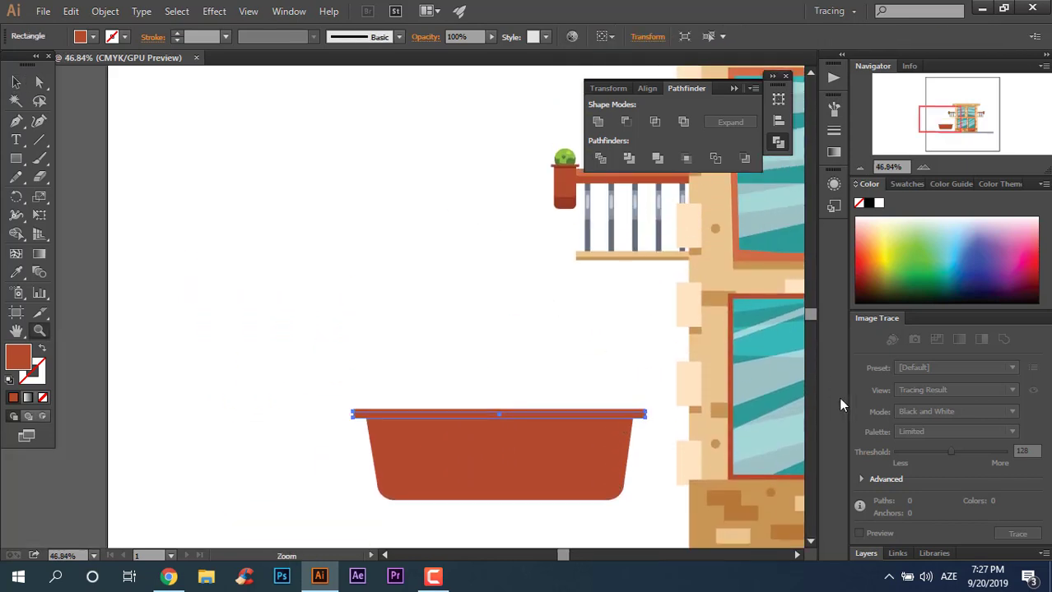
Step: Colour the rim bar with the small balcony pot's darker rim red
scroll(564, 197, "up", 3)
scroll(720, 284, "up", 2)
scroll(721, 284, "up", 2)
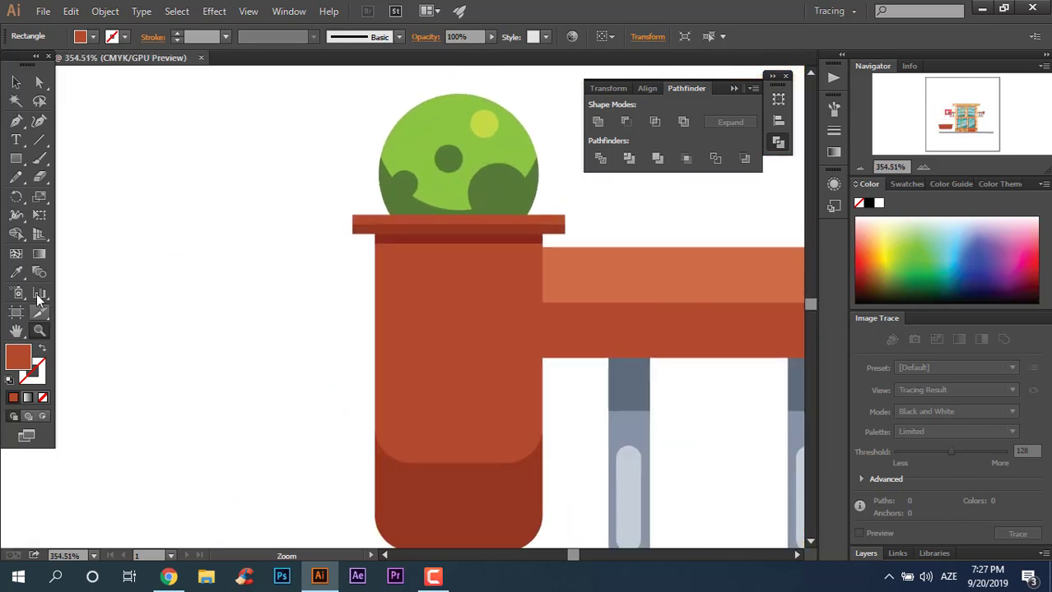
left_click(16, 272)
left_click(391, 216)
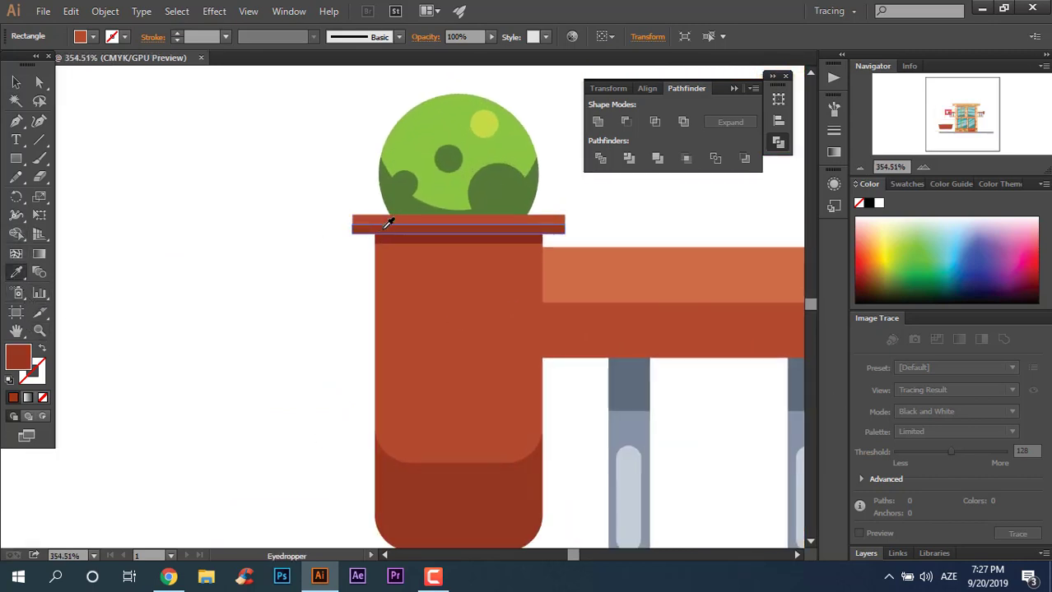
key("z")
scroll(141, 226, "down", 5)
scroll(317, 347, "down", 1)
scroll(355, 502, "down", 1)
scroll(349, 414, "down", 2)
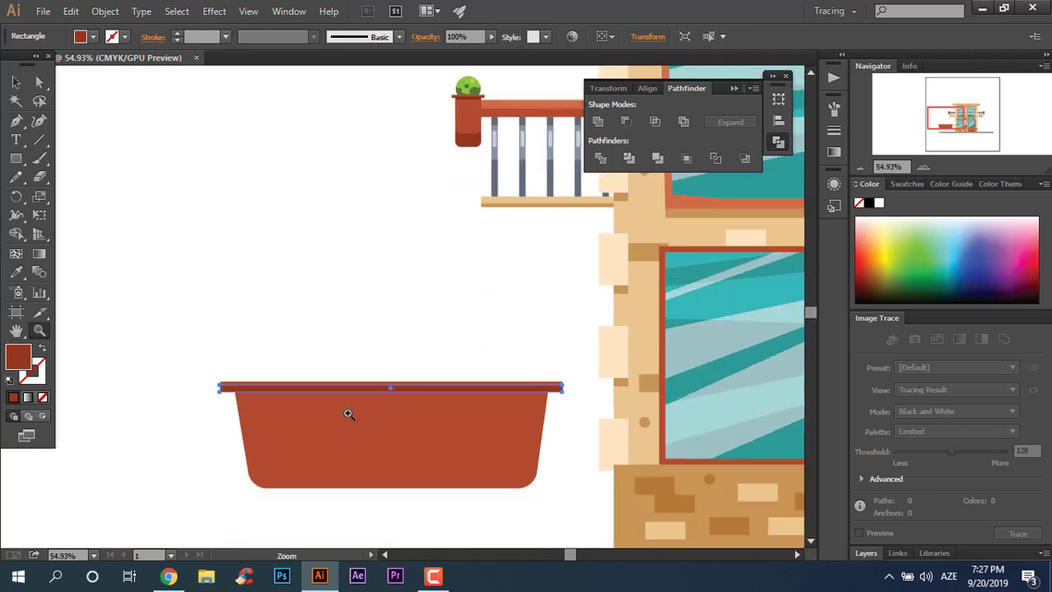
scroll(349, 414, "down", 2)
Step: Divide the overlapping rim bars with Pathfinder, ungroup them, and select the top bar
left_click(17, 83)
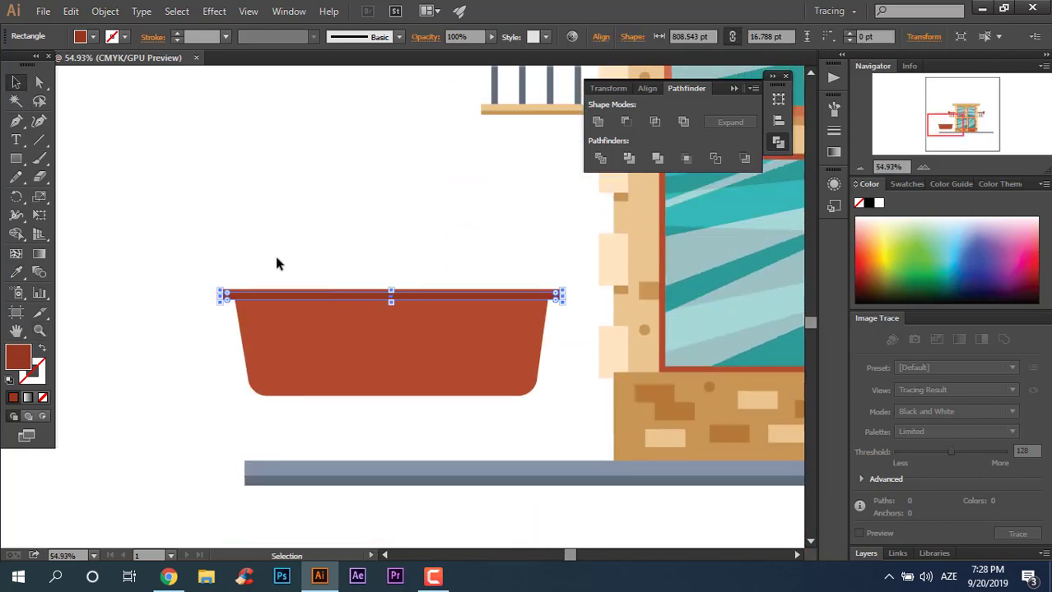
left_click_drag(217, 303, 219, 304)
left_click(600, 158)
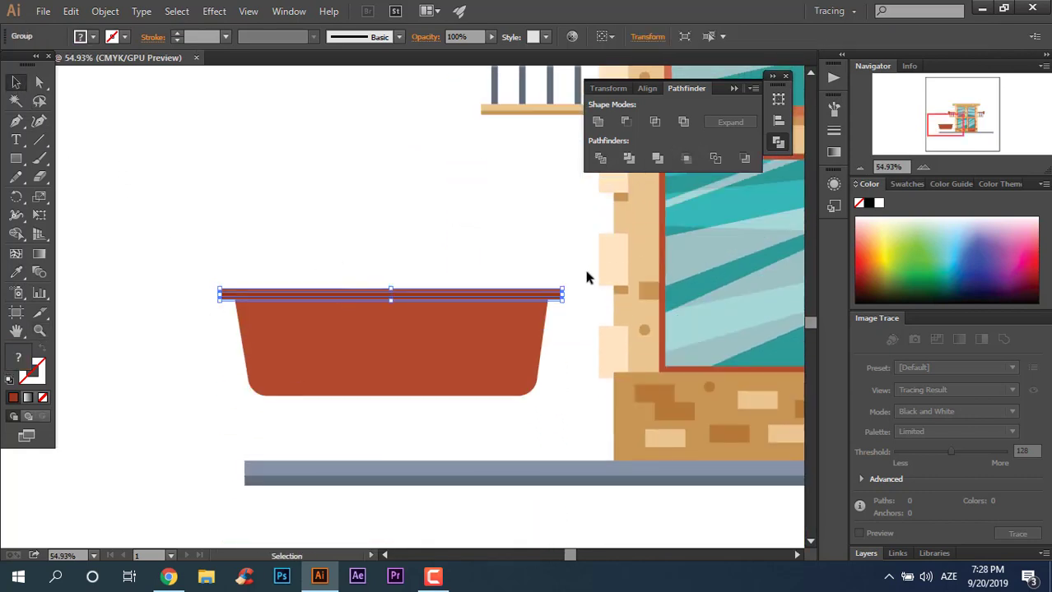
right_click(554, 300)
left_click(593, 372)
left_click(573, 354)
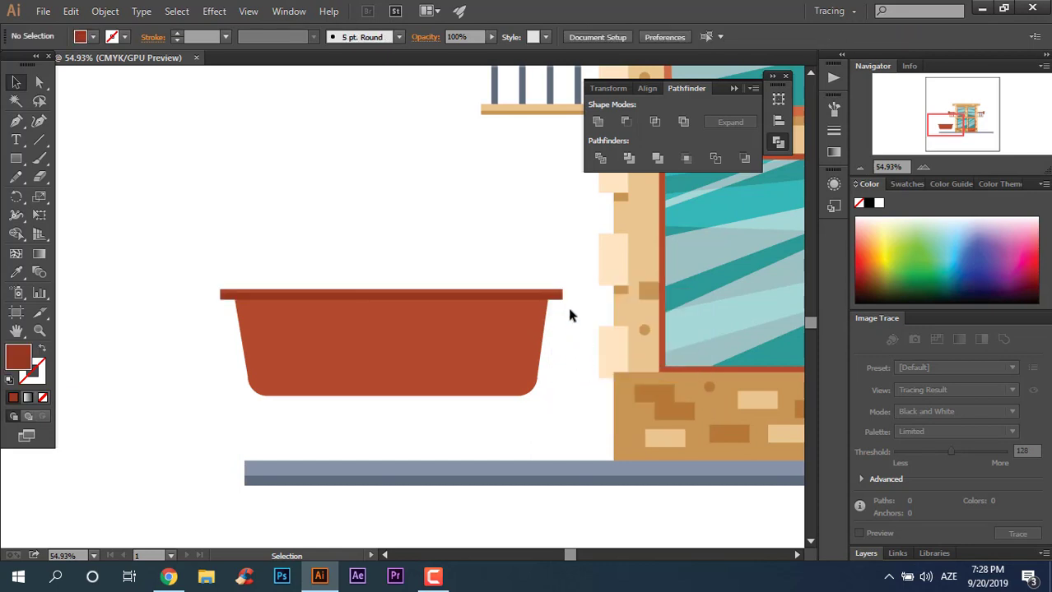
left_click(563, 296)
scroll(565, 322, "up", 5)
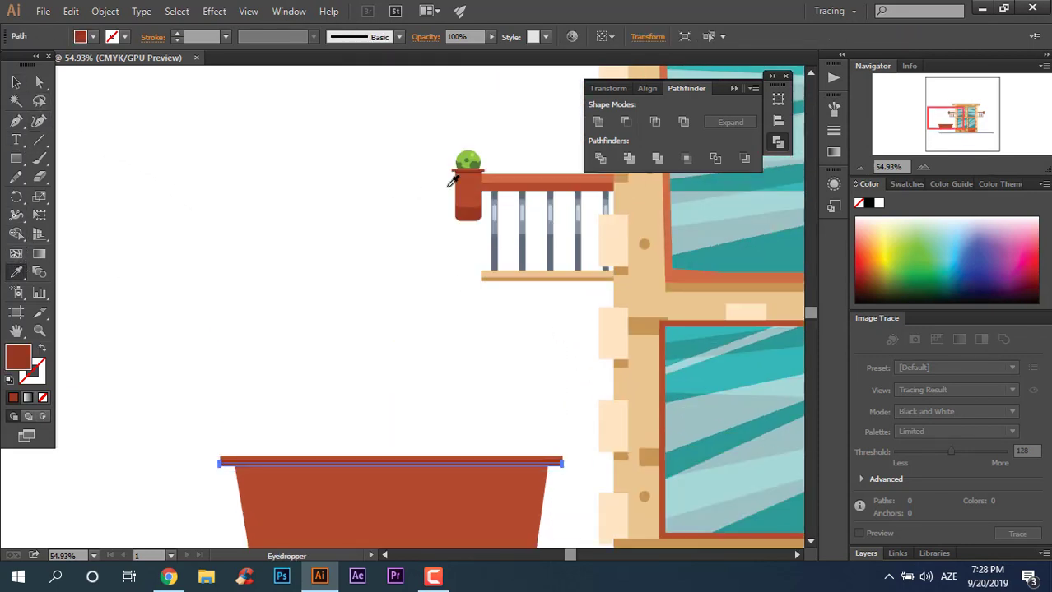
Step: Sample the small balcony pot's colour onto the top rim bar
key("z")
left_click_drag(465, 168, 728, 291)
left_click(12, 275)
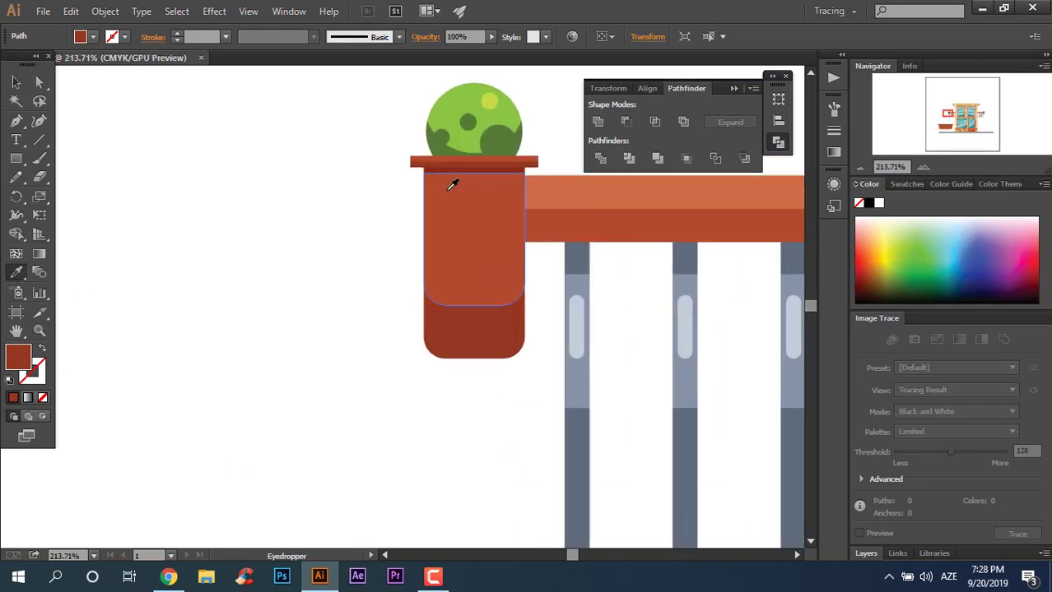
left_click(453, 163)
key("z")
scroll(206, 209, "down", 3)
scroll(429, 248, "down", 2)
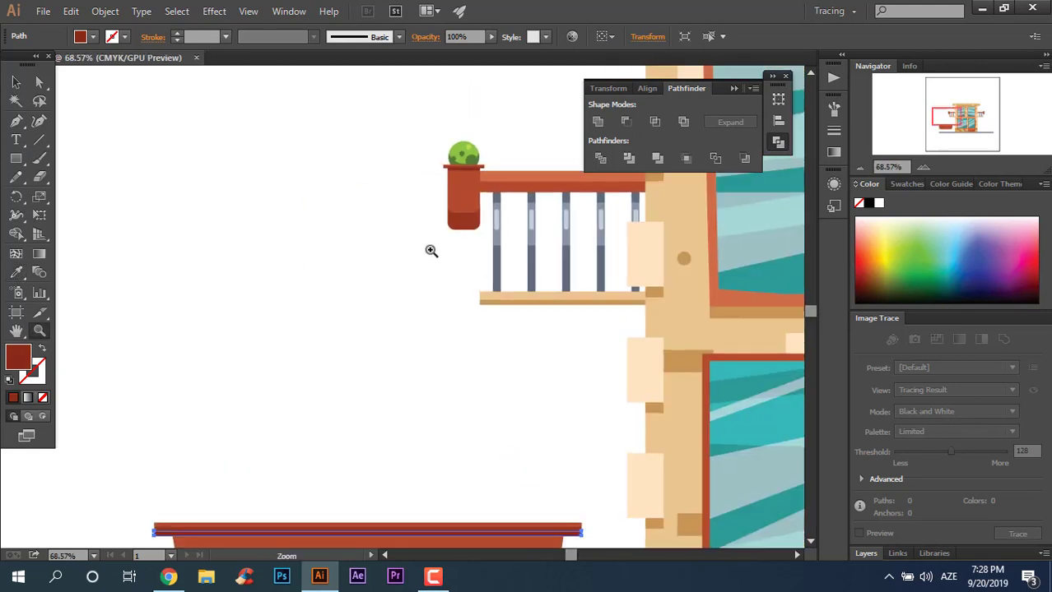
scroll(243, 304, "down", 3)
Step: Ungroup the large planter and regroup its rim pieces together
left_click(17, 82)
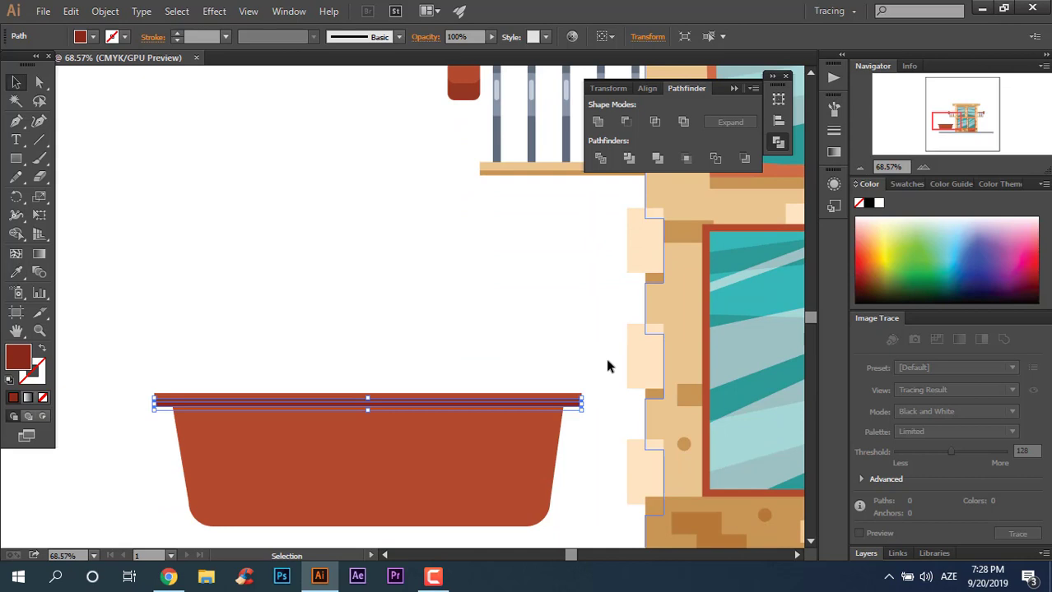
left_click(561, 354)
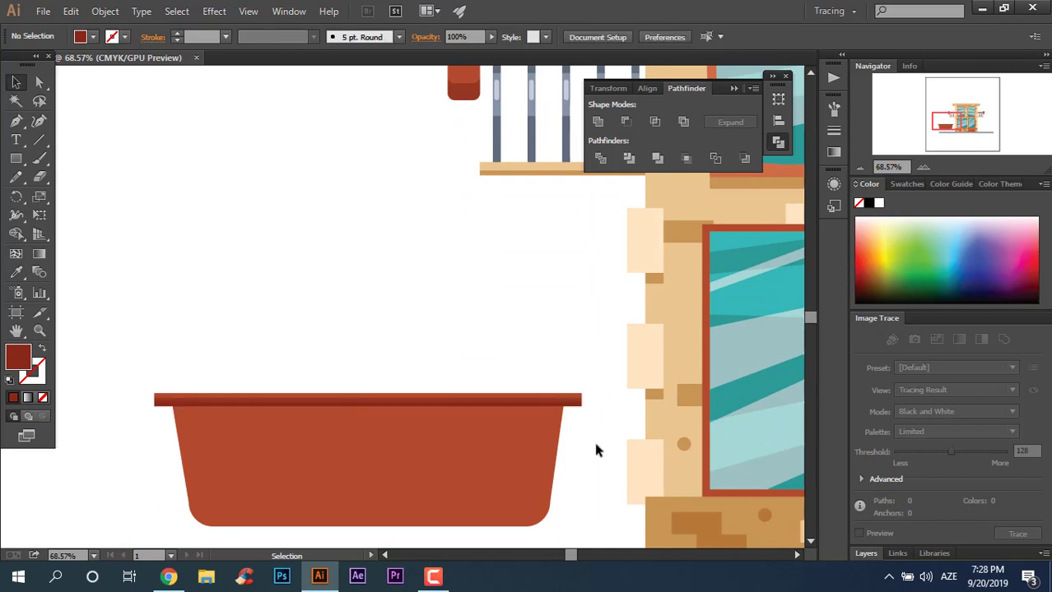
left_click(537, 403)
right_click(511, 302)
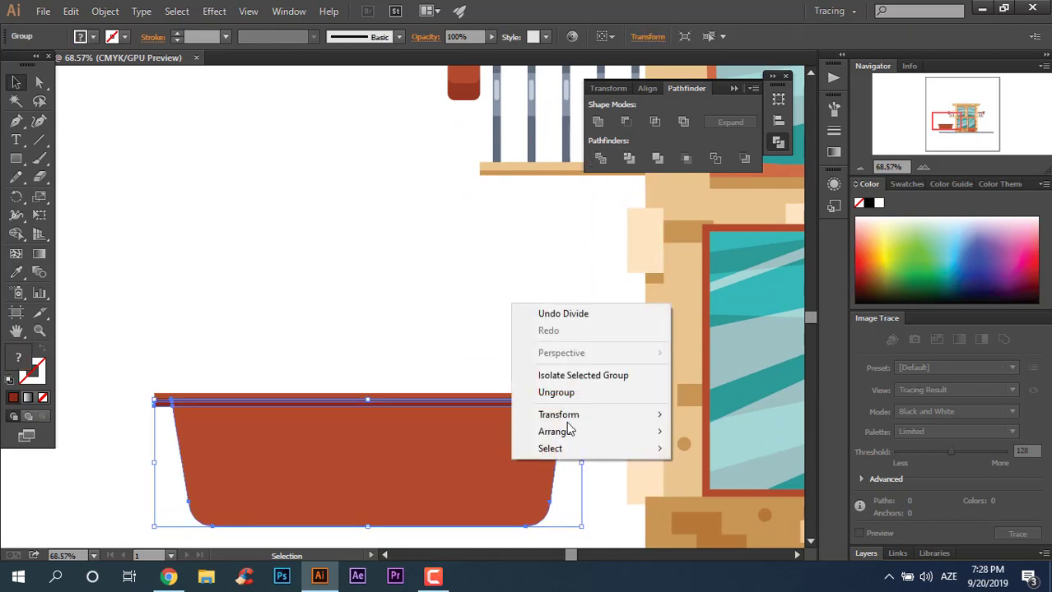
left_click(568, 400)
left_click(580, 424)
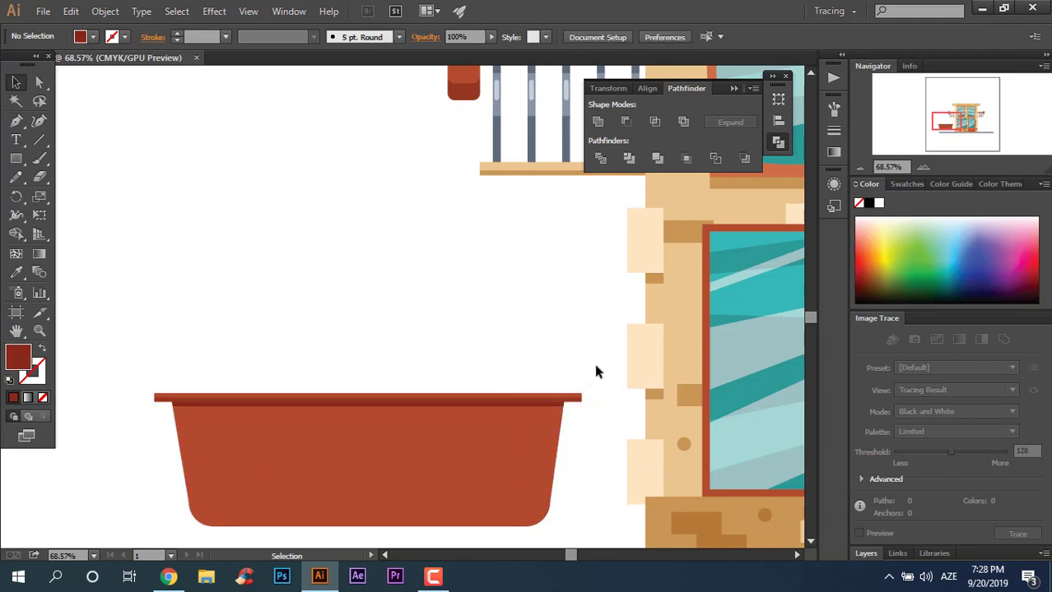
left_click_drag(576, 425, 578, 402)
right_click(578, 402)
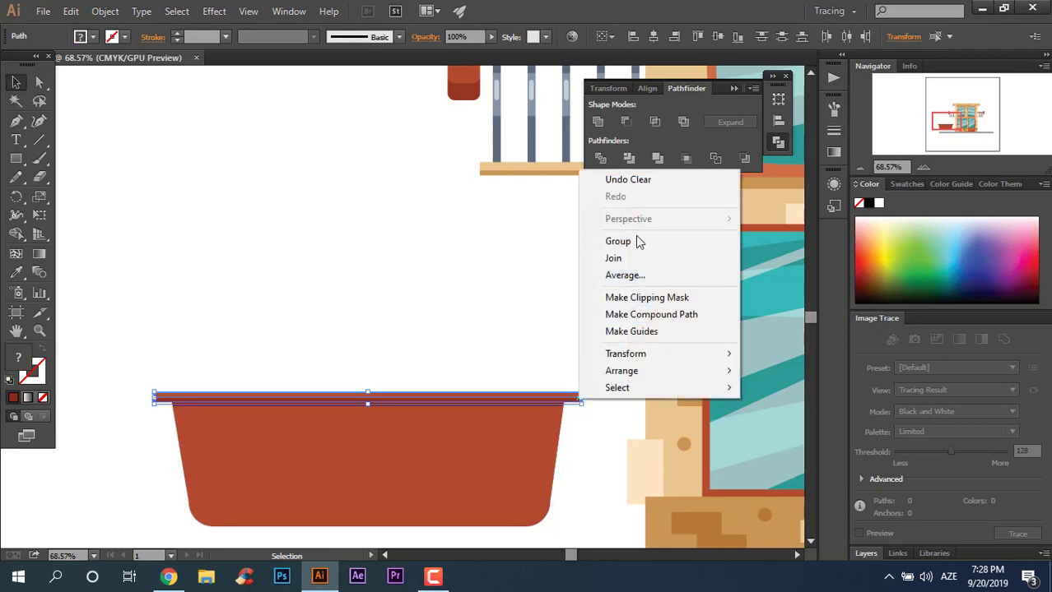
left_click(636, 239)
left_click(616, 404)
Step: Stretch the planter body up to meet the rim
scroll(526, 461, "down", 2)
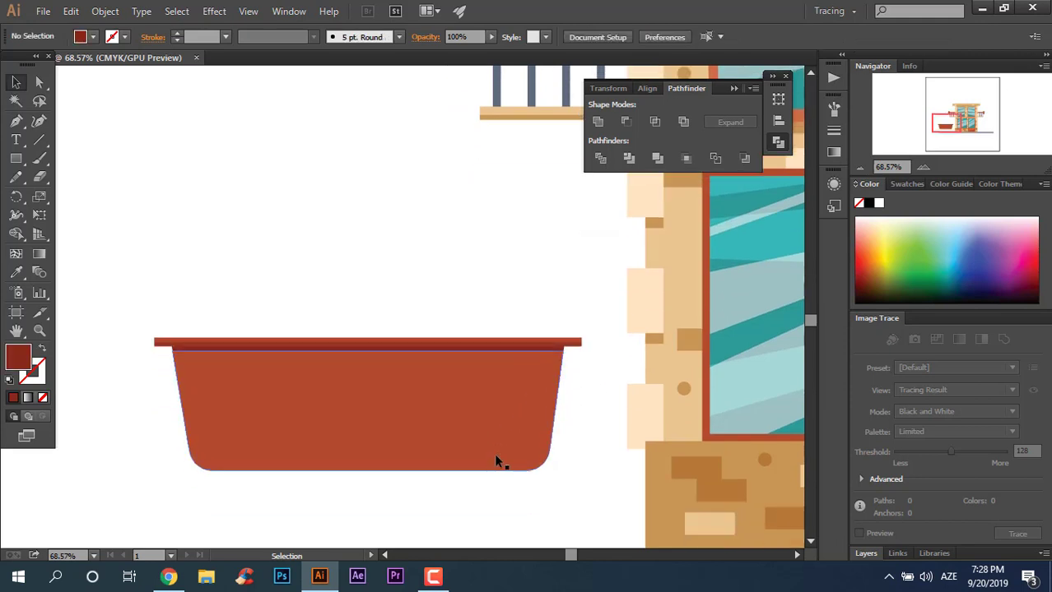
left_click_drag(496, 461, 524, 414)
scroll(602, 457, "down", 3)
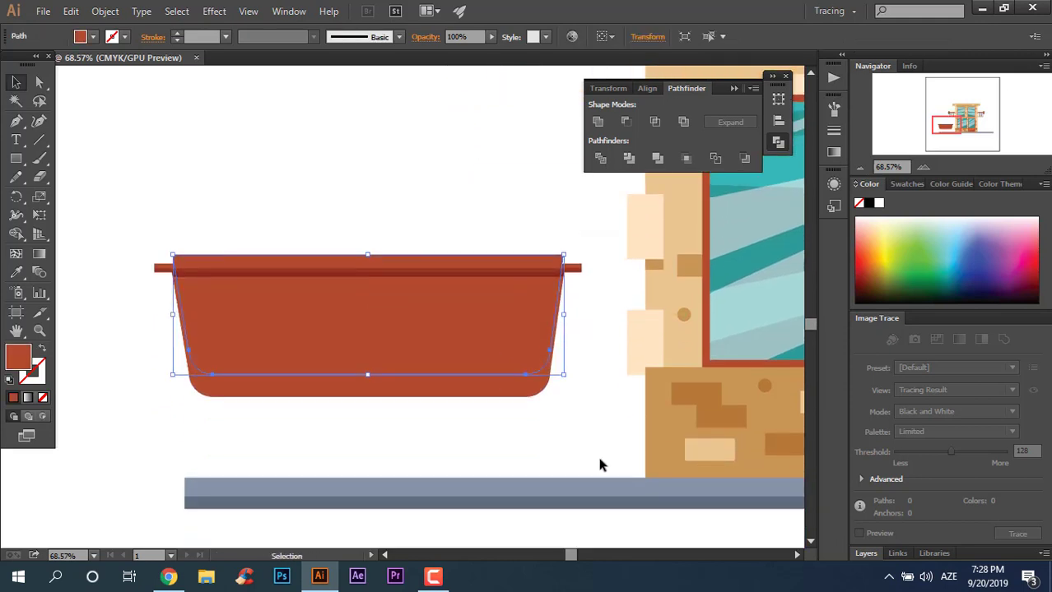
left_click_drag(563, 256, 566, 246)
left_click(567, 331)
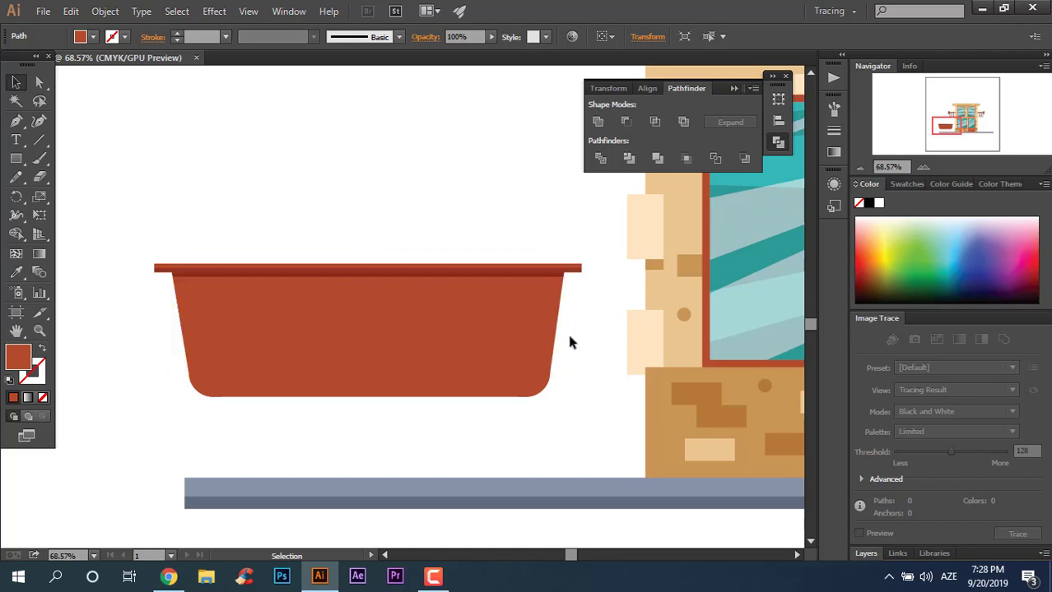
Step: Give the planter's bottom band the darker rim-stripe red and group all its parts
left_click(365, 385)
left_click(15, 272)
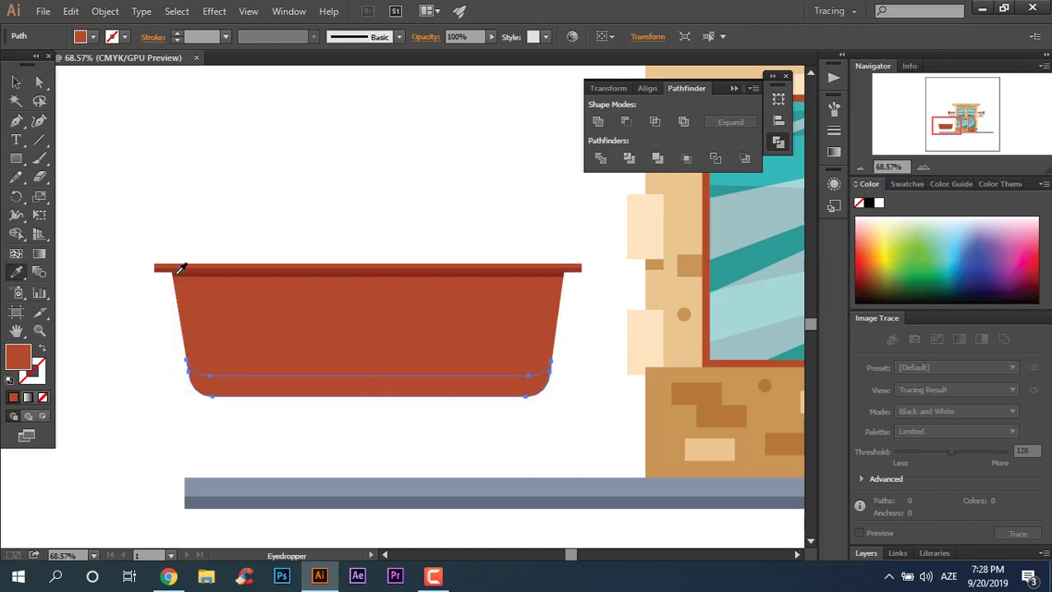
left_click(179, 273)
left_click(15, 82)
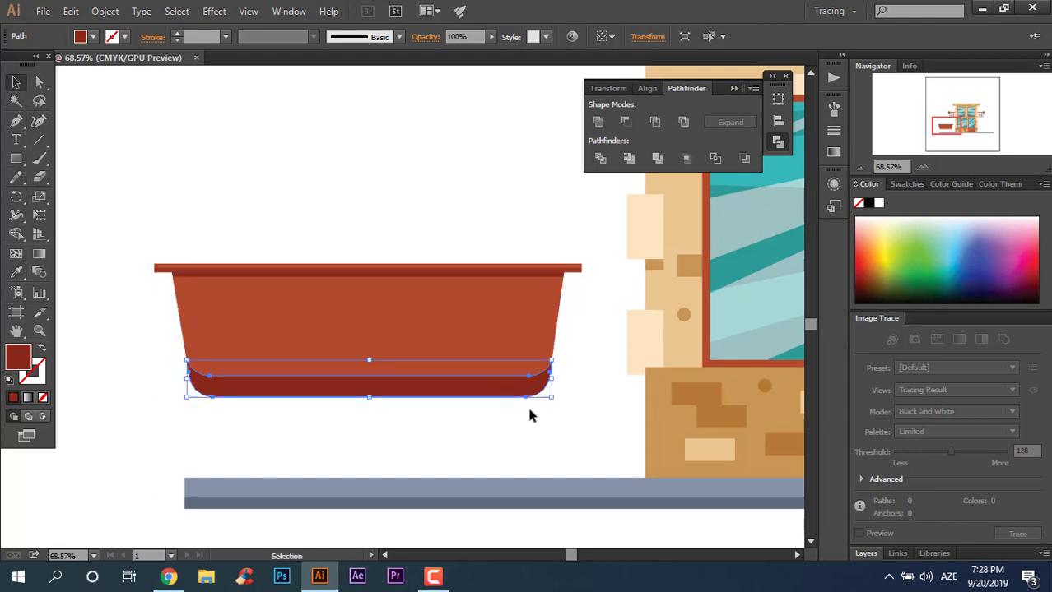
mouse_move(580, 422)
left_mouse_down()
mouse_move(162, 169)
mouse_move(153, 184)
left_mouse_up()
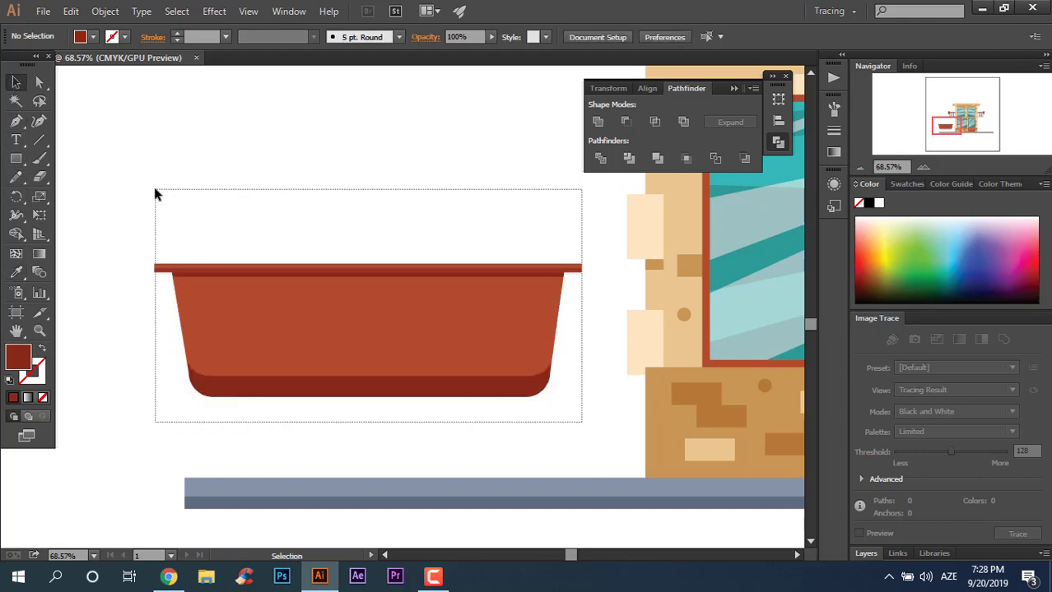
right_click(260, 334)
left_click(320, 407)
left_click(256, 434)
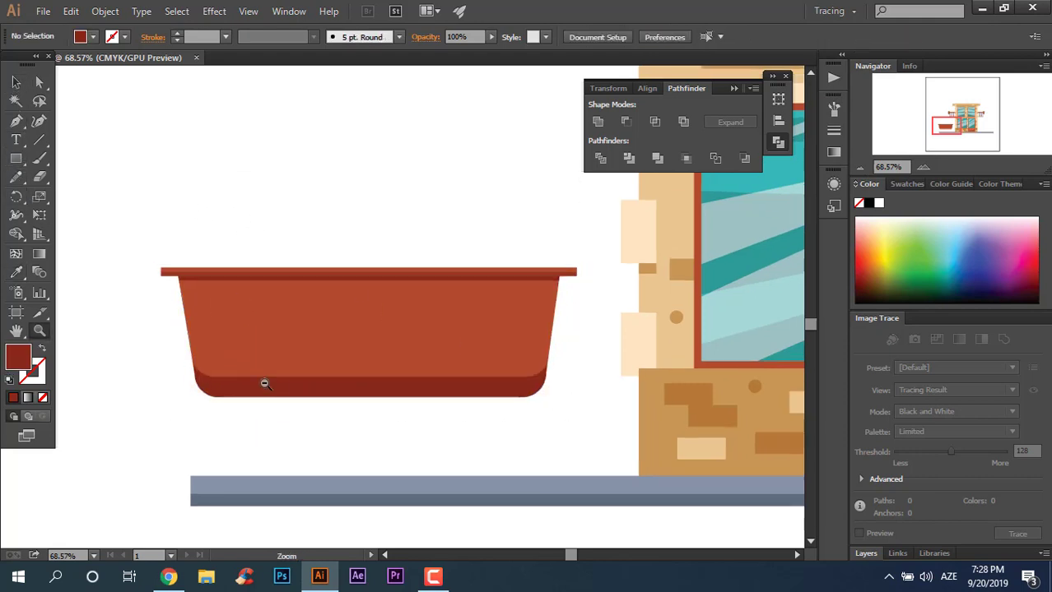
key("z")
scroll(429, 347, "down", 3)
scroll(358, 199, "up", 2)
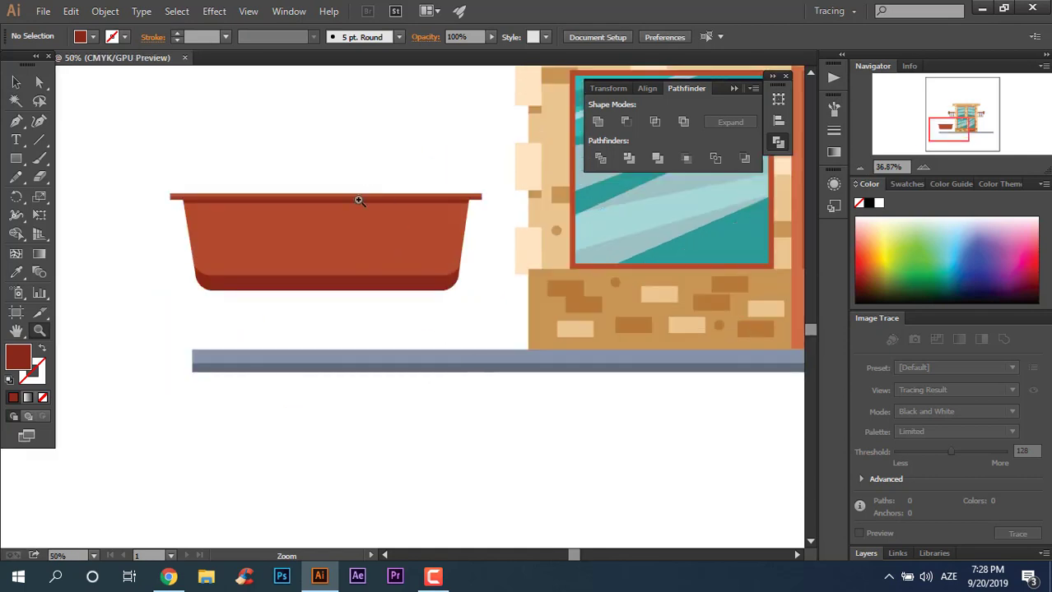
scroll(378, 341, "up", 2)
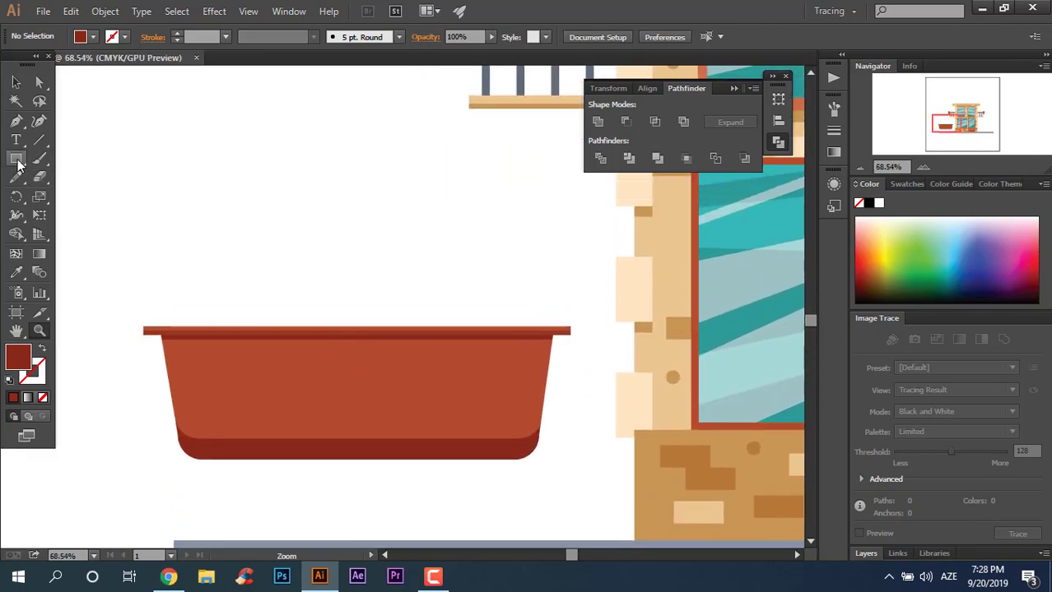
Step: Draw a rectangle across the top of the planter with the Rounded Rectangle tool
left_click_drag(20, 164, 71, 173)
mouse_move(162, 246)
left_mouse_down()
mouse_move(505, 359)
mouse_move(539, 355)
left_mouse_up()
scroll(366, 435, "up", 1)
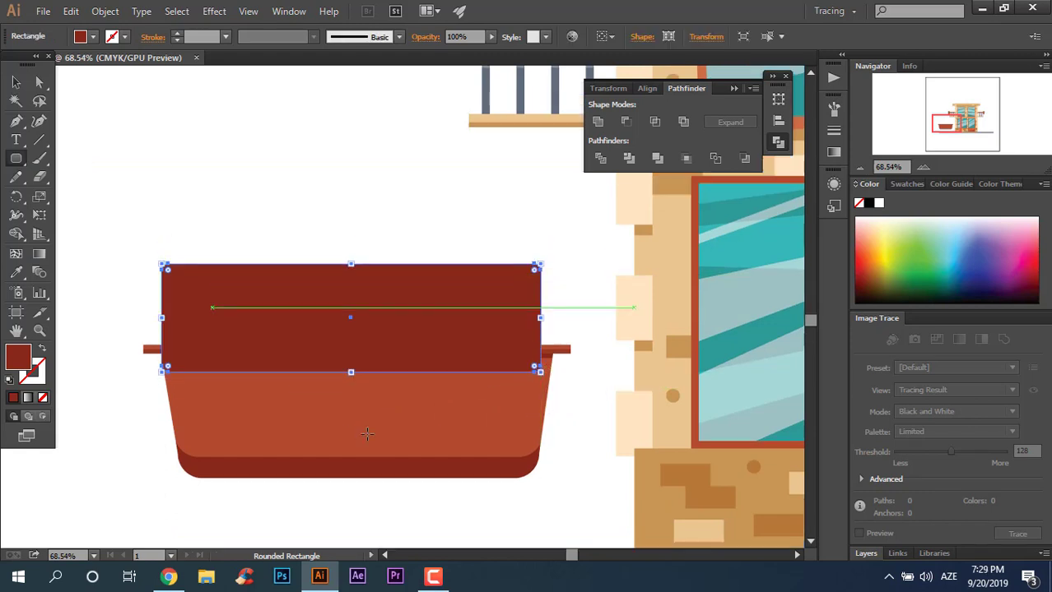
scroll(366, 434, "up", 5)
Step: Eyedropper the bush's lighter green onto the new rectangle
left_click(16, 277)
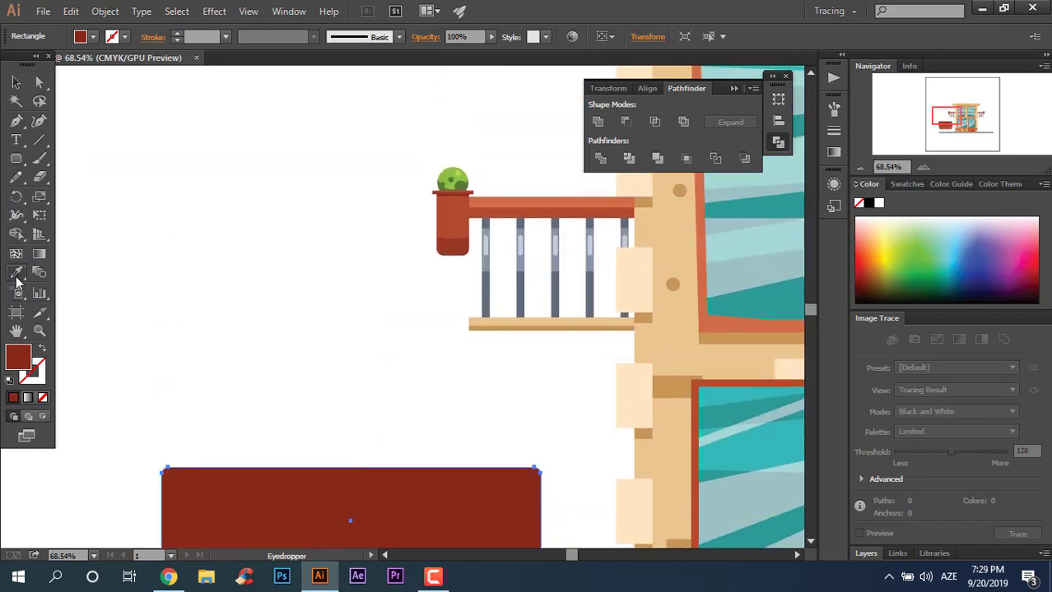
left_click(455, 179)
scroll(472, 204, "down", 6)
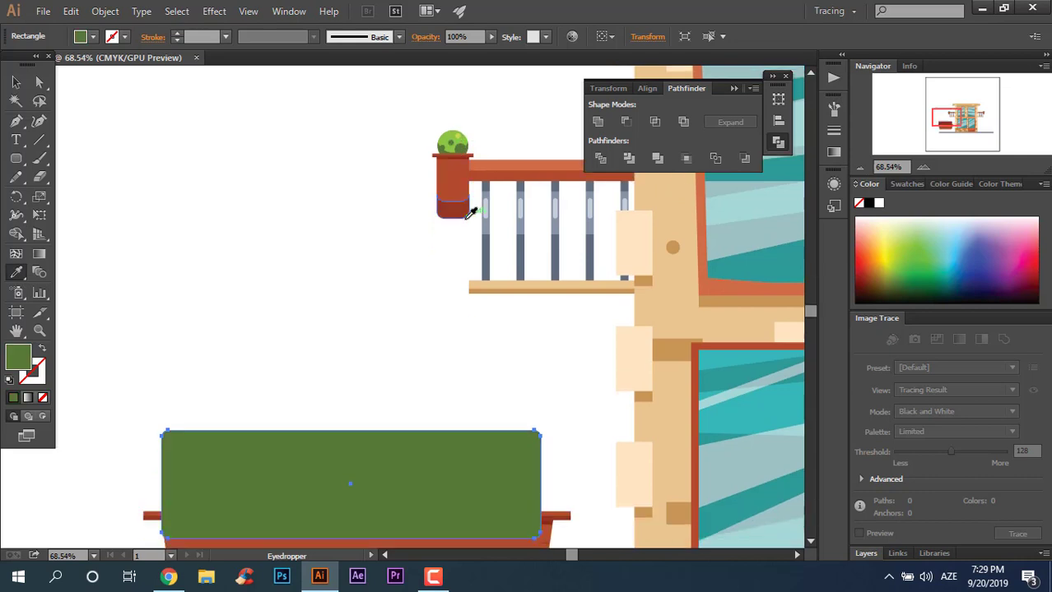
scroll(724, 293, "up", 4)
scroll(587, 234, "up", 3)
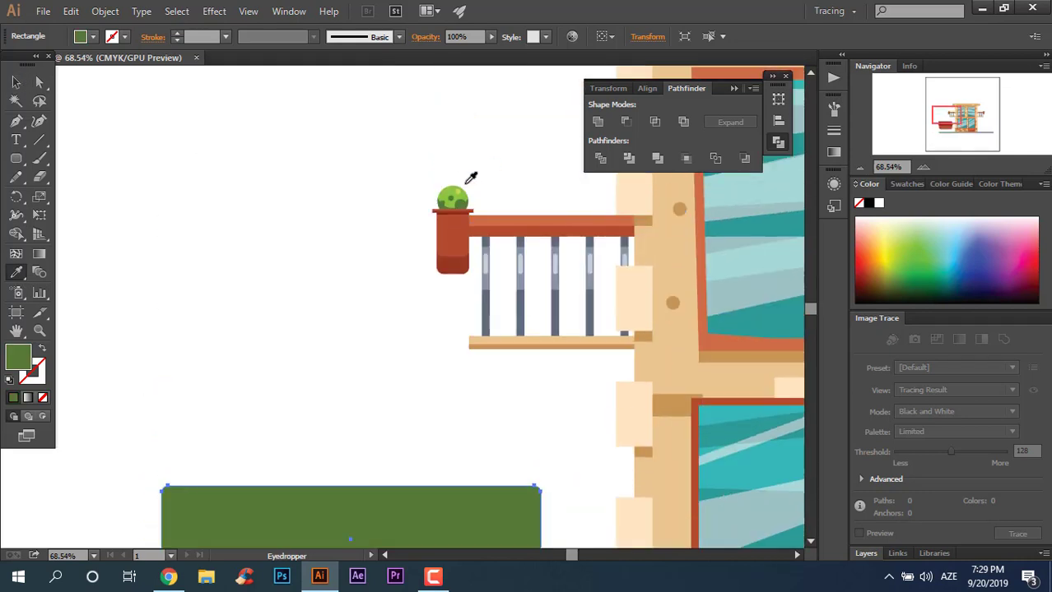
left_click(452, 187)
scroll(445, 214, "down", 3)
scroll(247, 189, "down", 3)
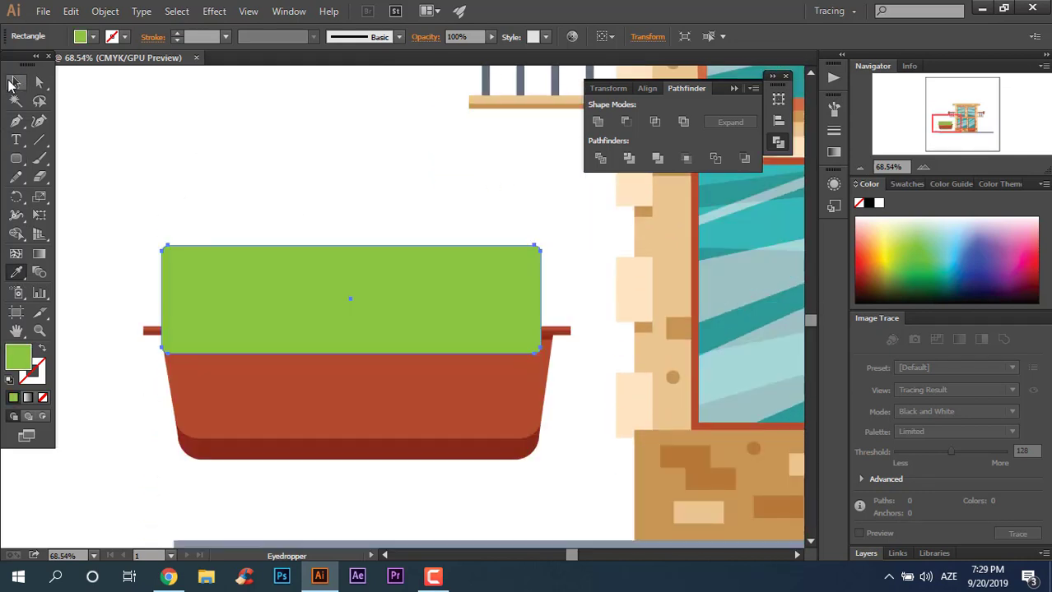
Step: Round the green rectangle's top corners and centre it horizontally on the planter
left_click(41, 82)
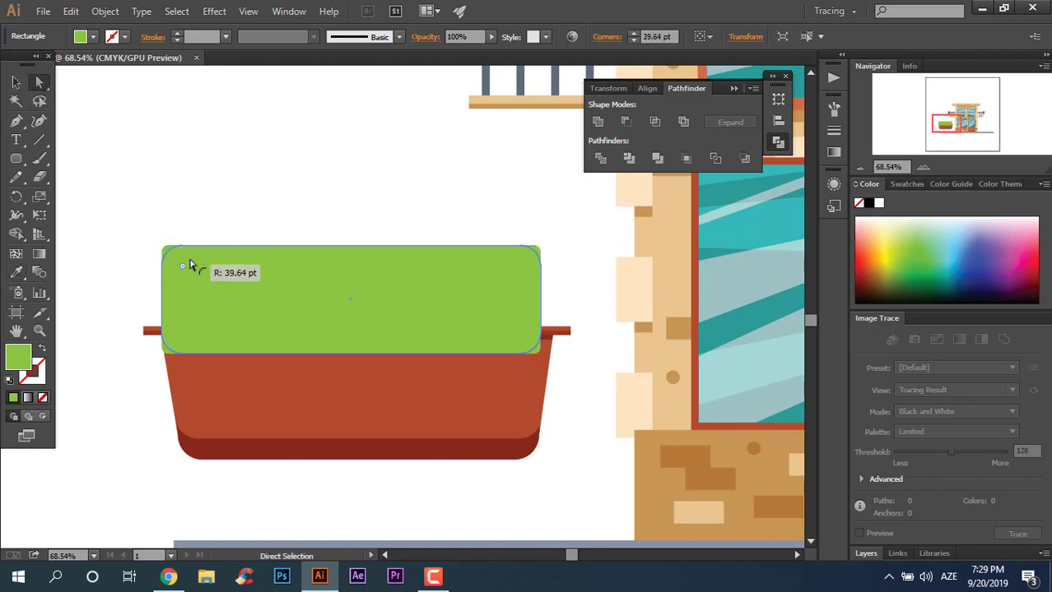
left_click_drag(171, 259, 193, 266)
left_click(16, 82)
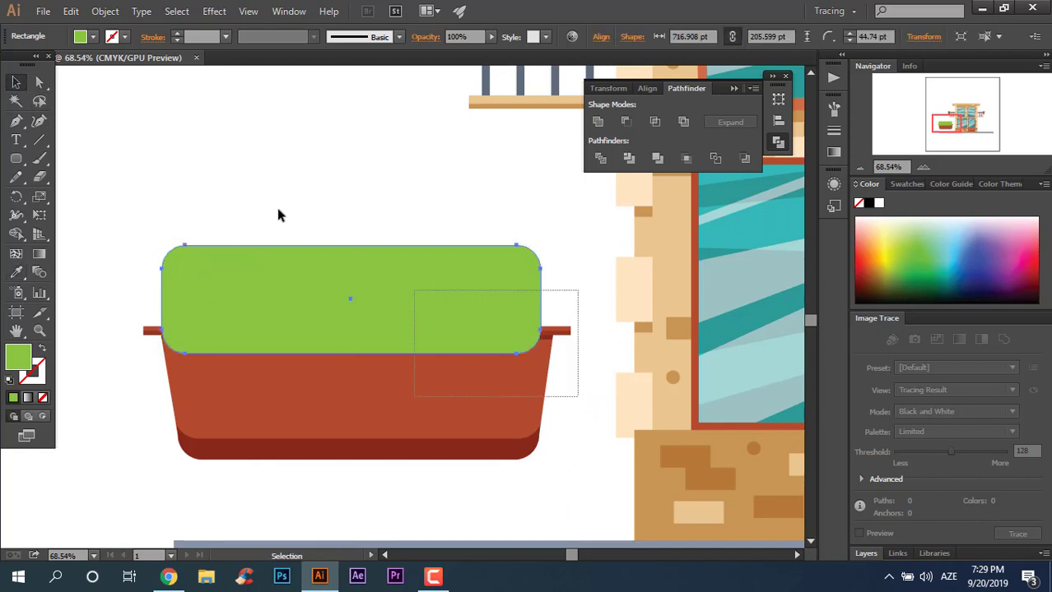
left_click_drag(580, 397, 279, 214)
left_click(653, 36)
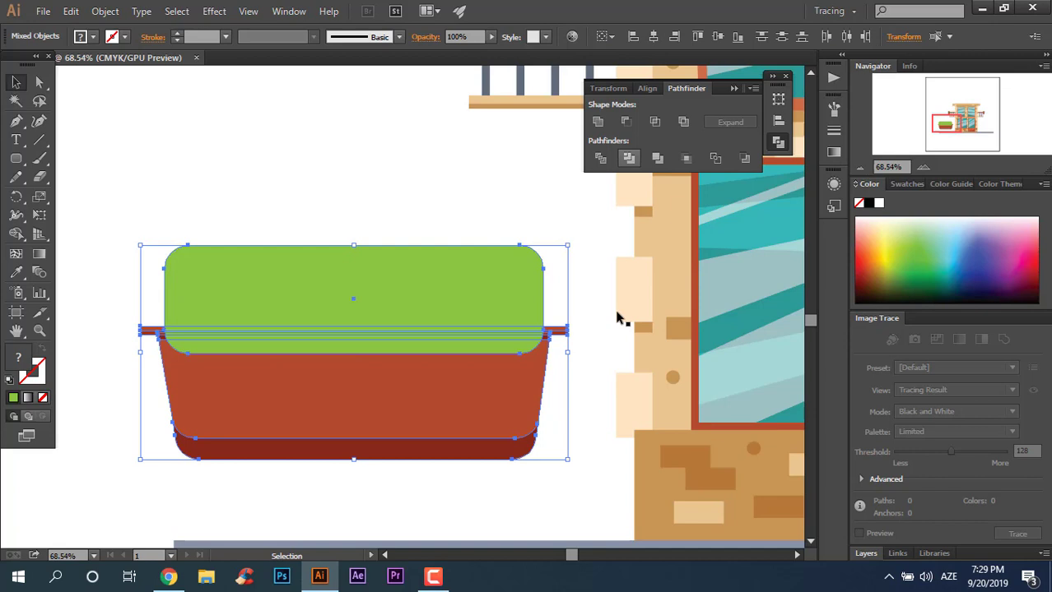
Step: Send the green rounded rectangle backward (Ctrl+[) behind the pot
left_click(392, 216)
left_click(414, 268)
key("ctrl+bracketleft")
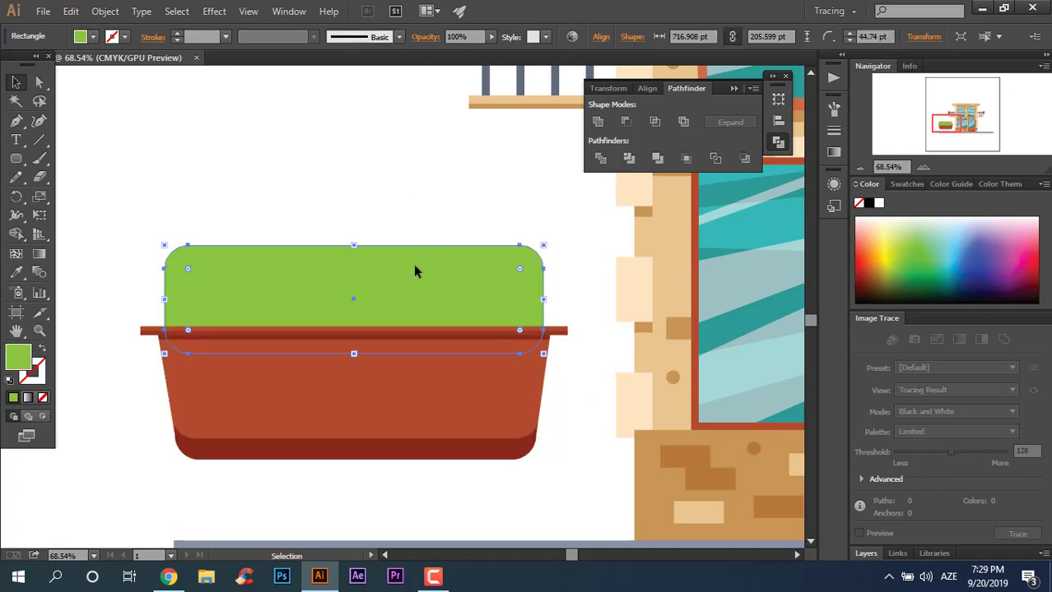
left_click(432, 215)
scroll(416, 352, "down", 3)
scroll(385, 344, "up", 2)
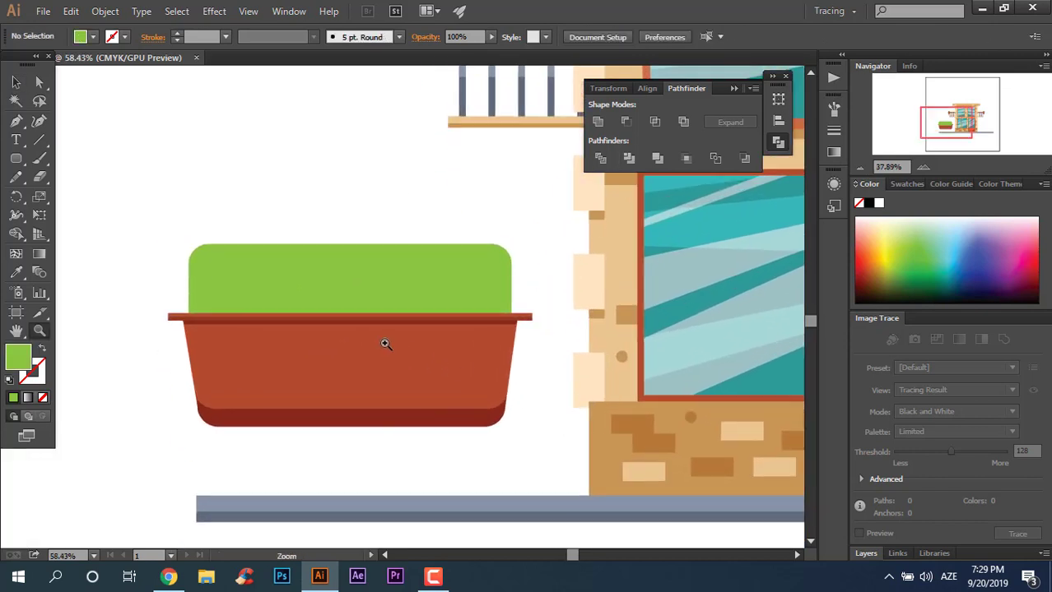
scroll(385, 344, "up", 1)
Step: Drag the green rounded rectangle straight down into the pot beneath the red rim
left_click(15, 82)
left_click_drag(366, 283, 498, 429)
key("z")
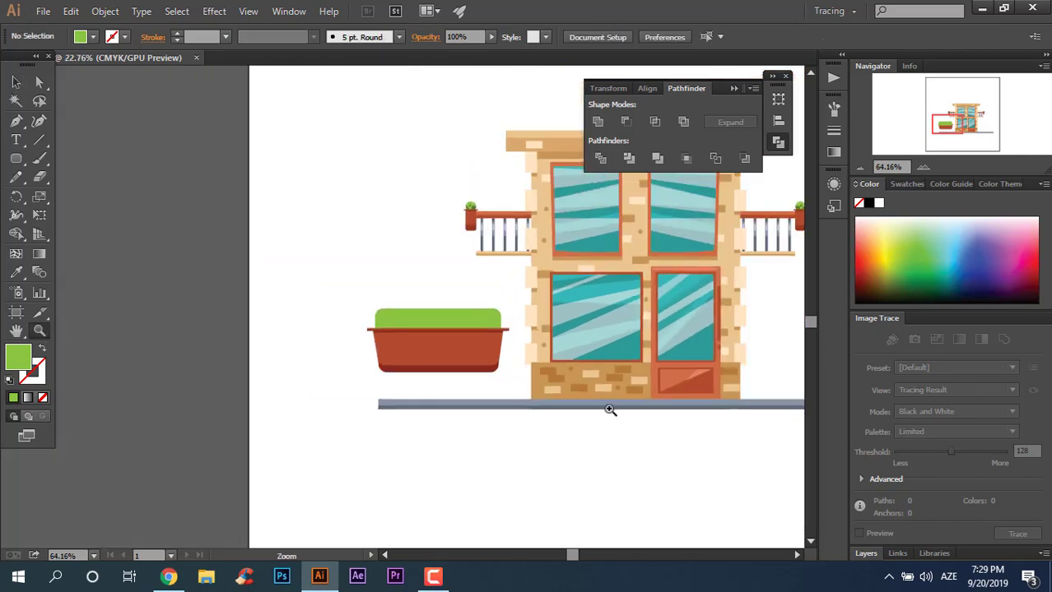
scroll(605, 406, "down", 3)
scroll(511, 390, "up", 1)
scroll(432, 297, "up", 4)
Step: Draw a circle at the pot's left end with the Ellipse tool
scroll(411, 292, "up", 3)
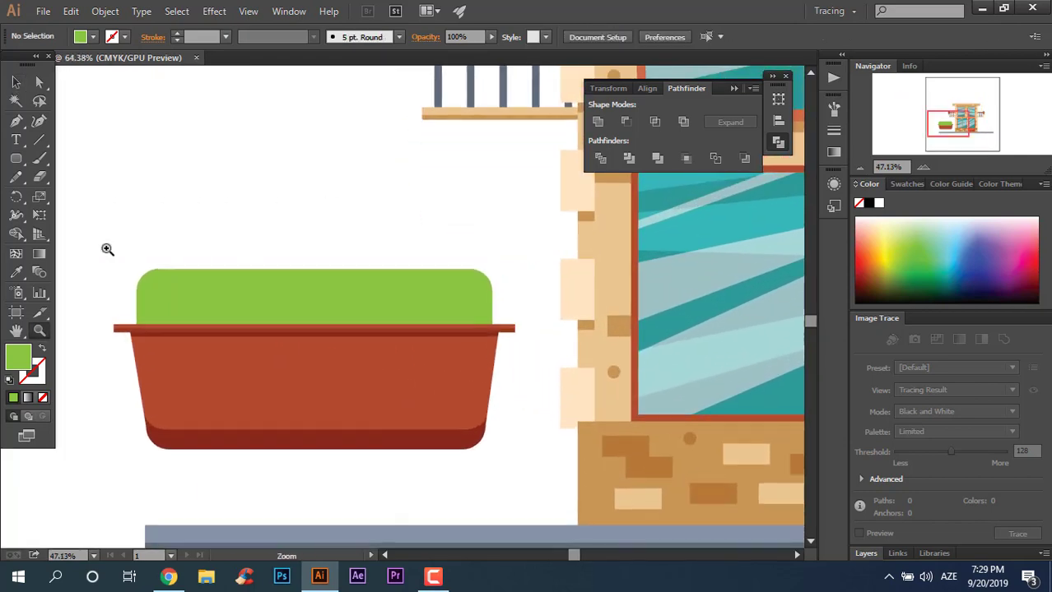
left_click_drag(15, 162, 96, 193)
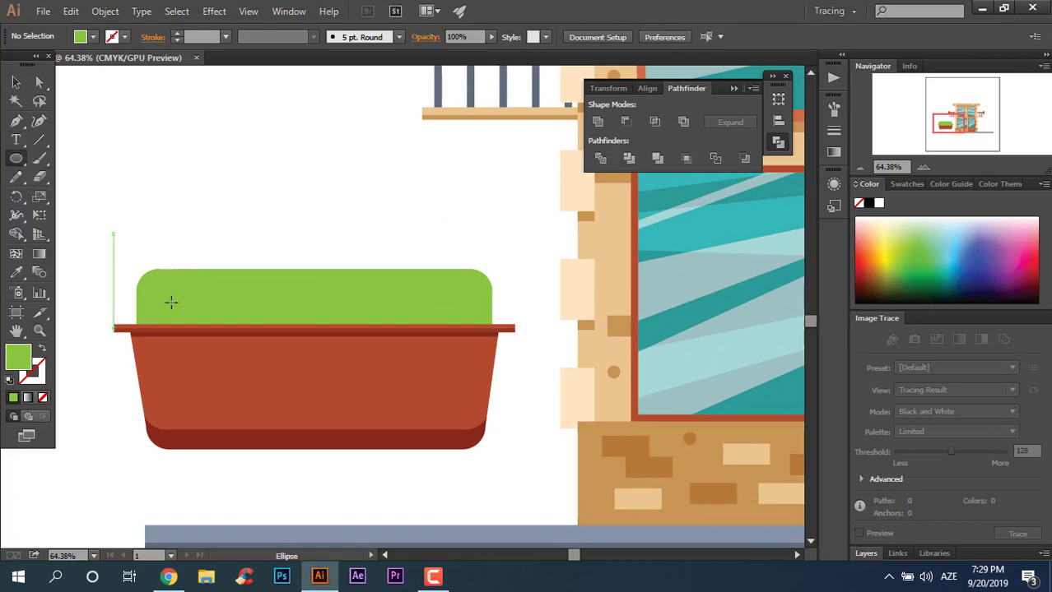
mouse_move(115, 291)
left_mouse_down()
mouse_move(198, 342)
mouse_move(180, 359)
left_mouse_up()
key("v")
scroll(418, 354, "up", 5)
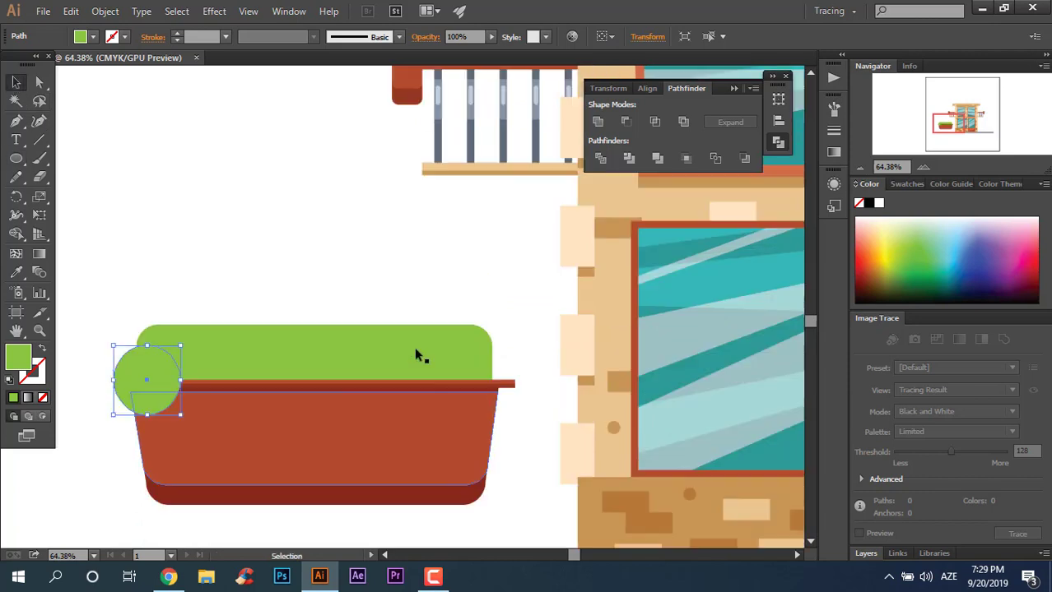
Step: Eyedropper the balcony plant's dark green onto the circle and move it onto the pot's rim
left_click(18, 275)
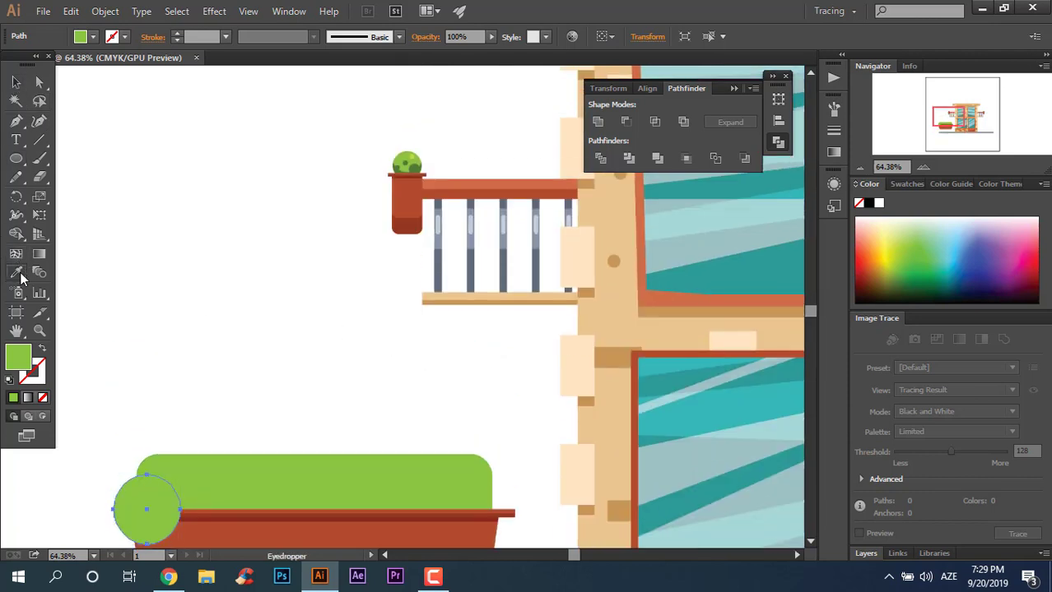
left_click(421, 160)
scroll(420, 161, "down", 2)
scroll(246, 173, "down", 3)
key("v")
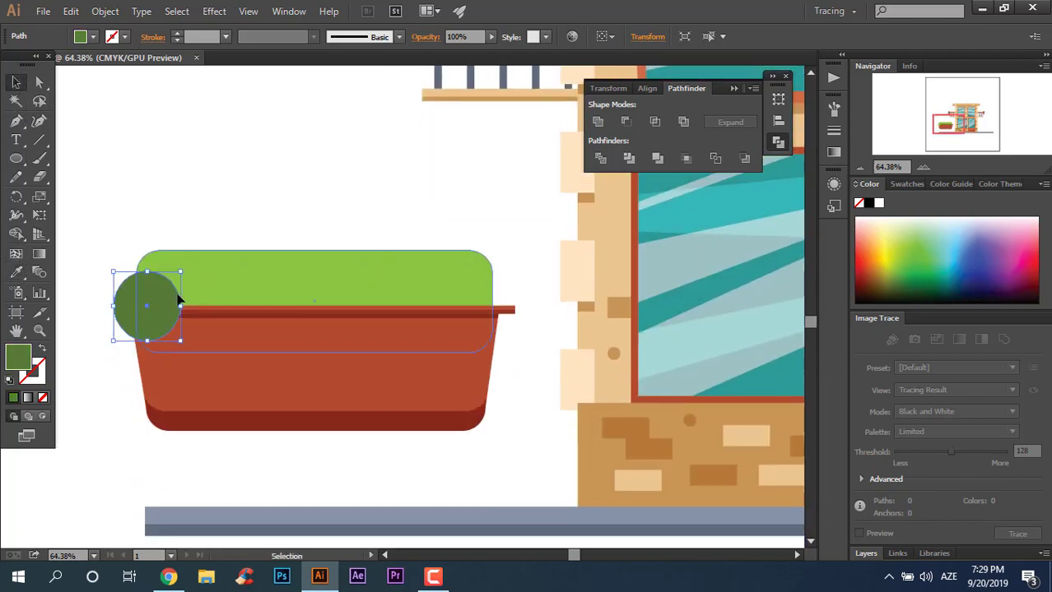
left_click_drag(177, 301, 156, 314)
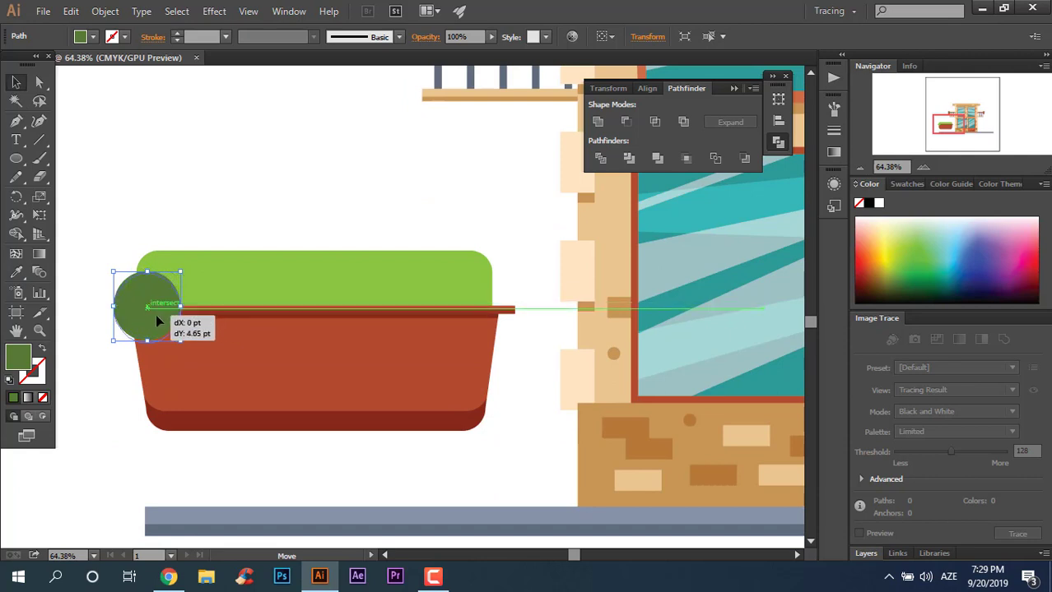
Step: Alt-drag an overlapping copy to the right and repeat it with Ctrl+D to extend the row
left_click(70, 415)
left_click_drag(158, 306, 205, 318)
key("ctrl+d")
key("ctrl+d")
key("ctrl+d")
key("ctrl+d")
key("ctrl+d")
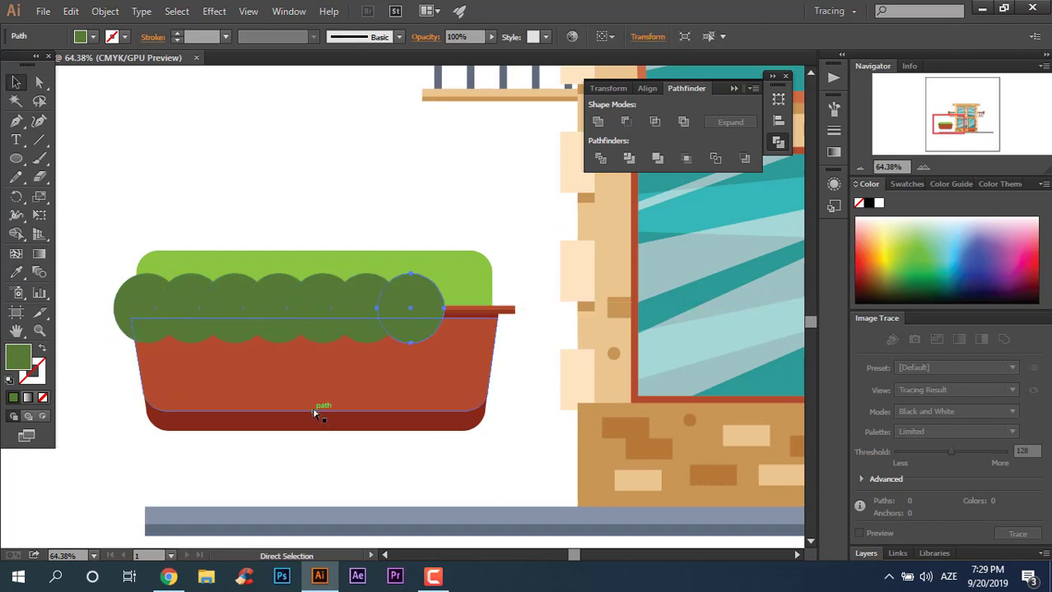
key("ctrl+d")
key("ctrl+d")
Step: Shift-select all the circles and merge them into one bush with Pathfinder Unite
left_click(509, 315, "shift")
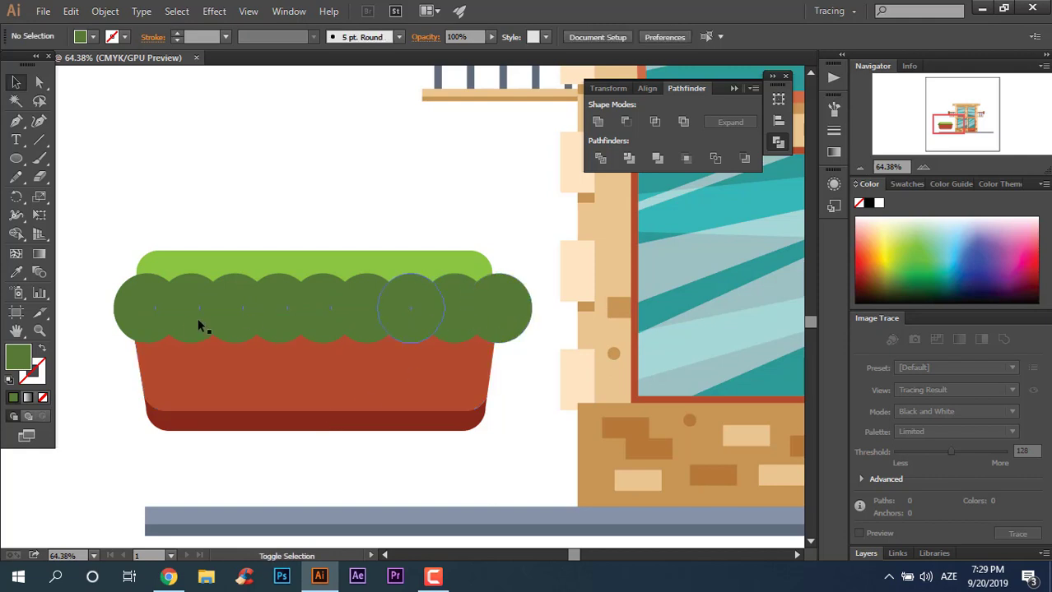
left_click(142, 312)
left_click(191, 310, "shift")
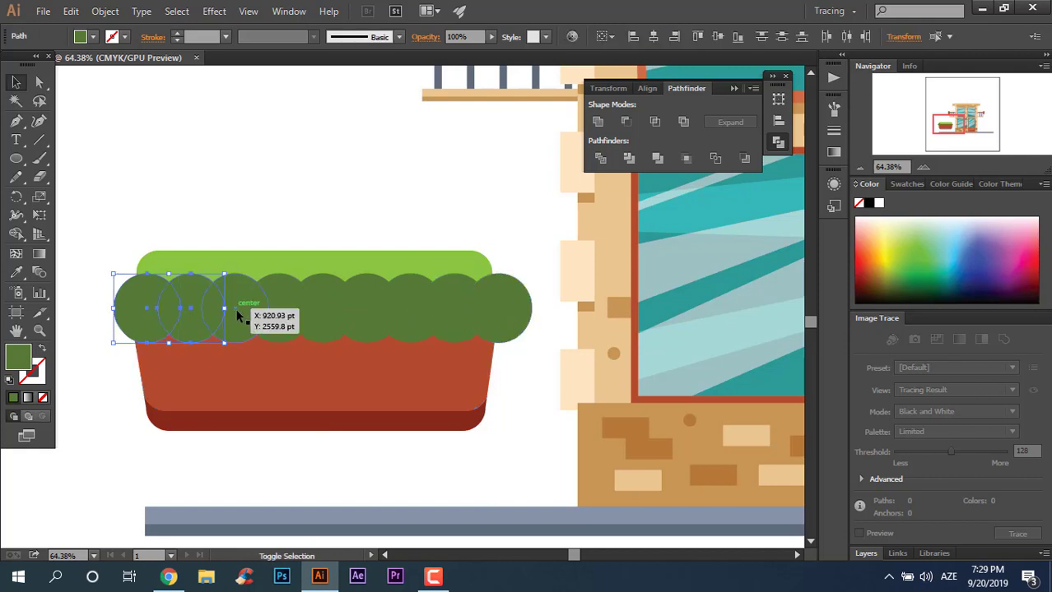
left_click(333, 314, "shift")
left_click(386, 317, "shift")
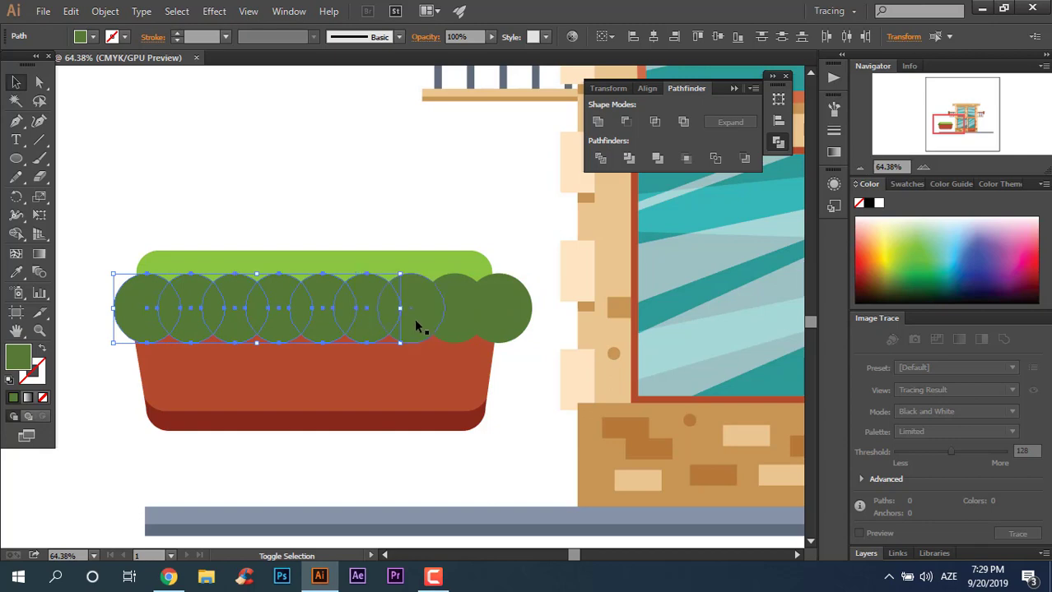
left_click(436, 317, "shift")
left_click(477, 316, "shift")
left_click(597, 122)
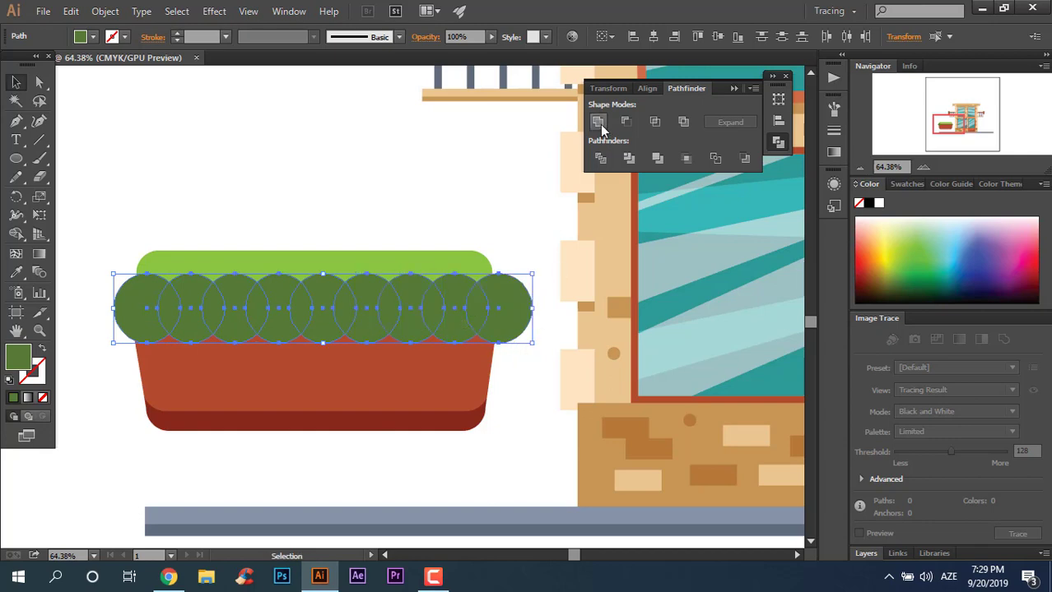
key("ctrl+shift+a")
left_click(417, 355, "ctrl+alt")
Step: Send the light-green rectangle to the very back (Shift+Ctrl+[)
left_click(481, 387)
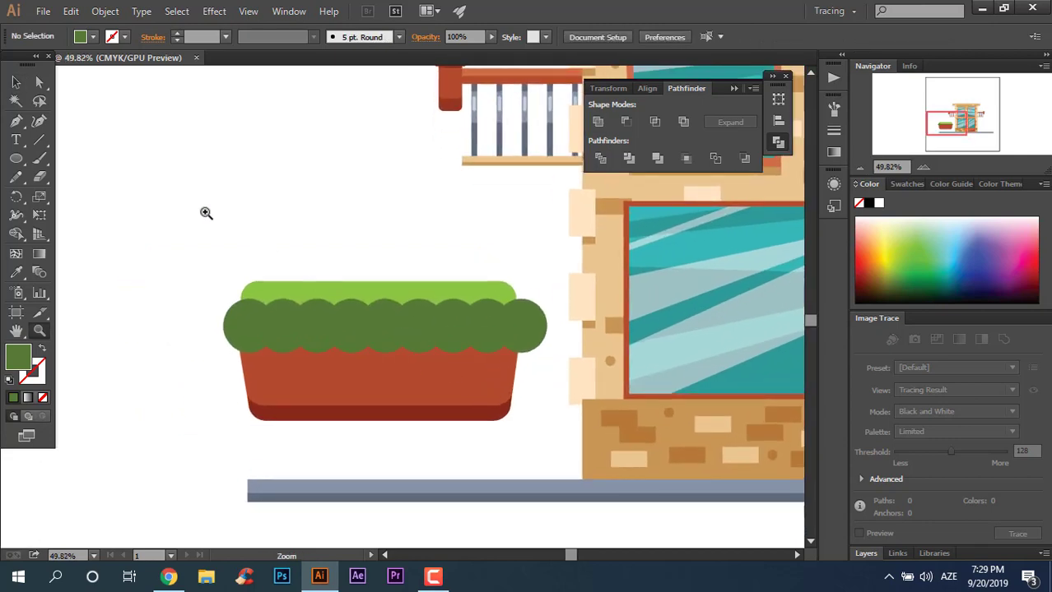
scroll(332, 331, "up", 1)
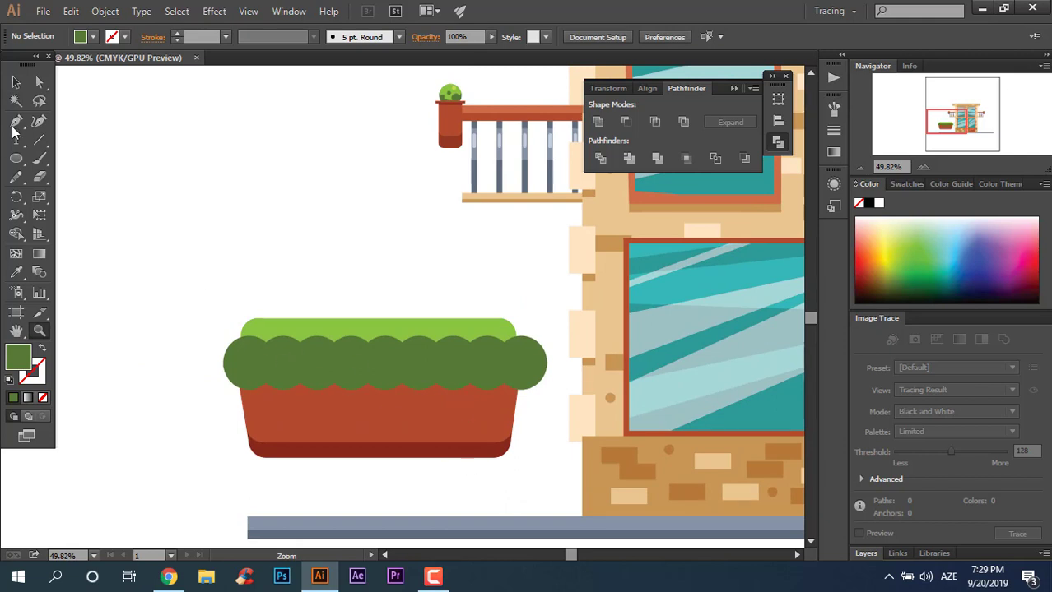
left_click(16, 83)
left_click(476, 326)
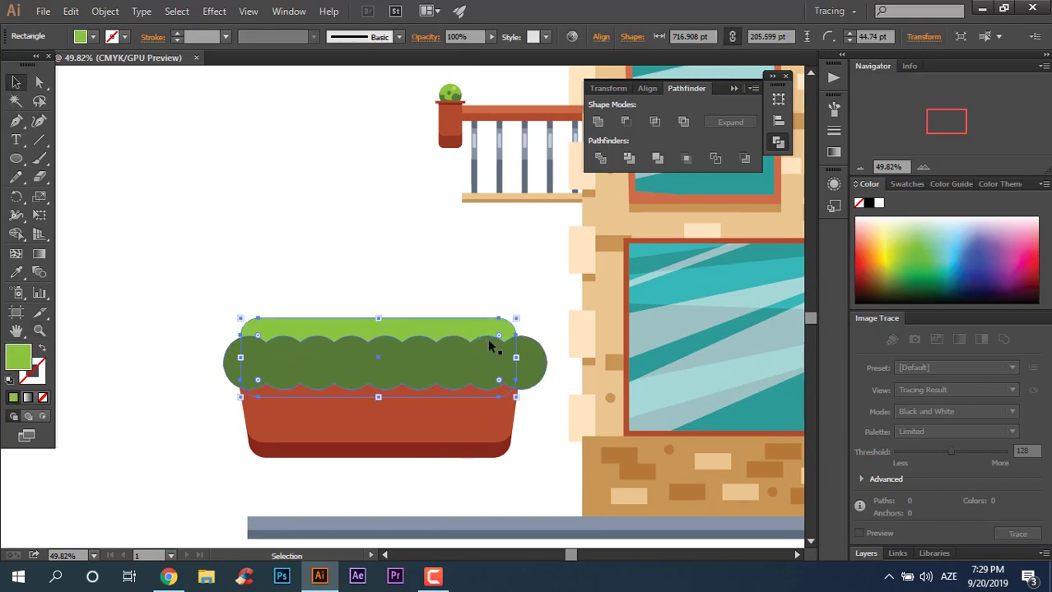
key("ctrl+shift+bracketleft")
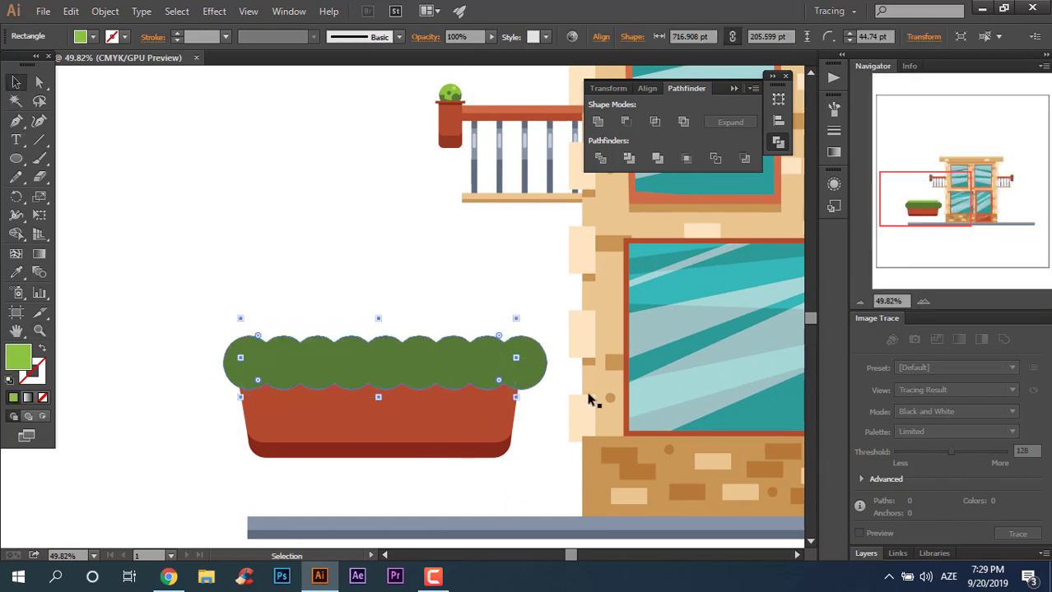
key("ctrl+shift+a")
Step: Nudge the bush left and centre it horizontally over the planter
left_click_drag(535, 355, 548, 376)
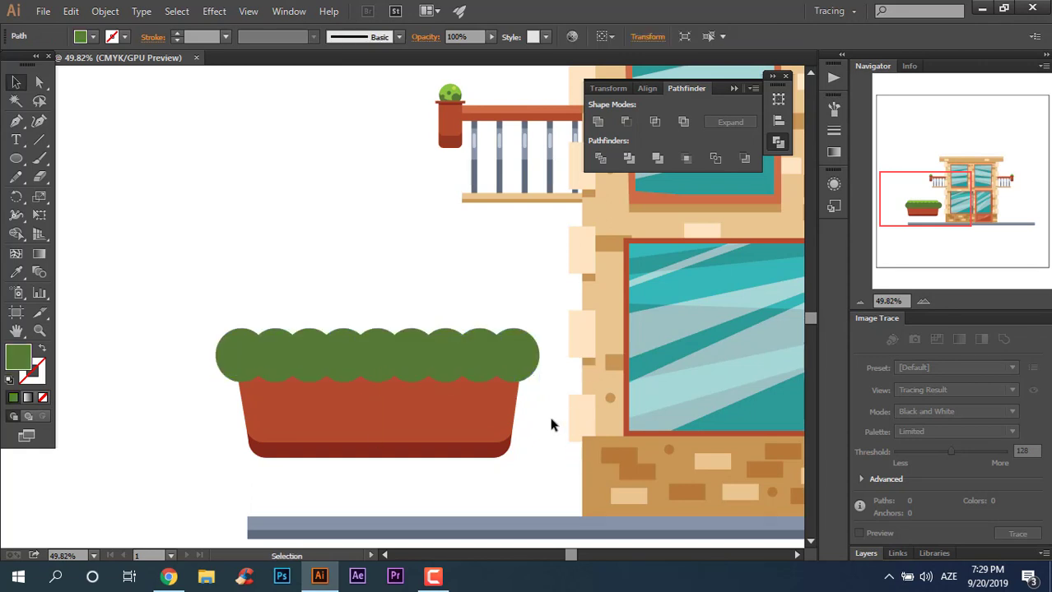
left_click_drag(548, 413, 417, 330)
left_click(650, 38)
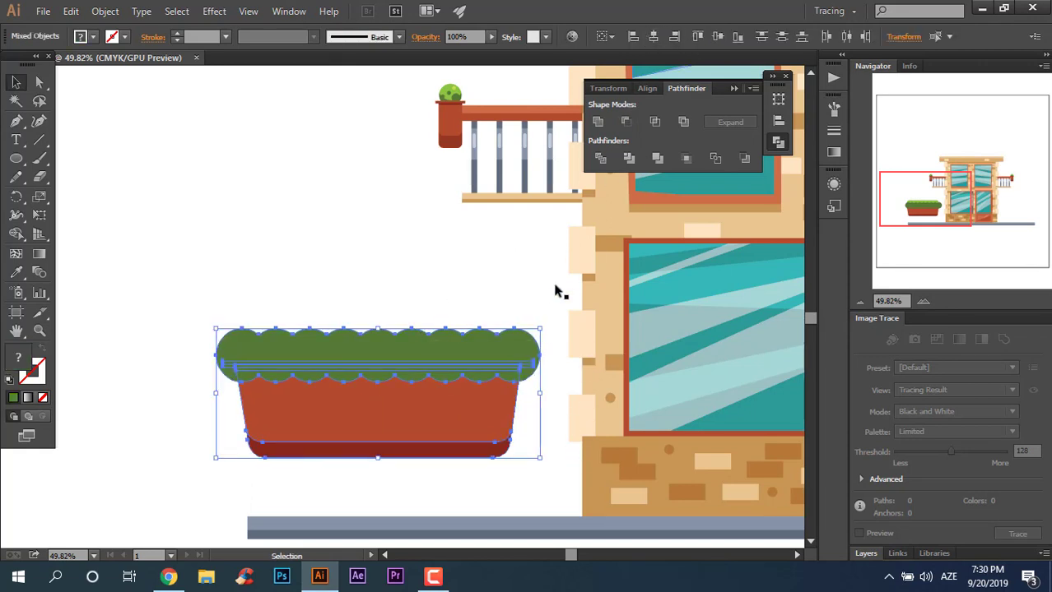
scroll(530, 319, "up", 1)
key("ctrl+shift+a")
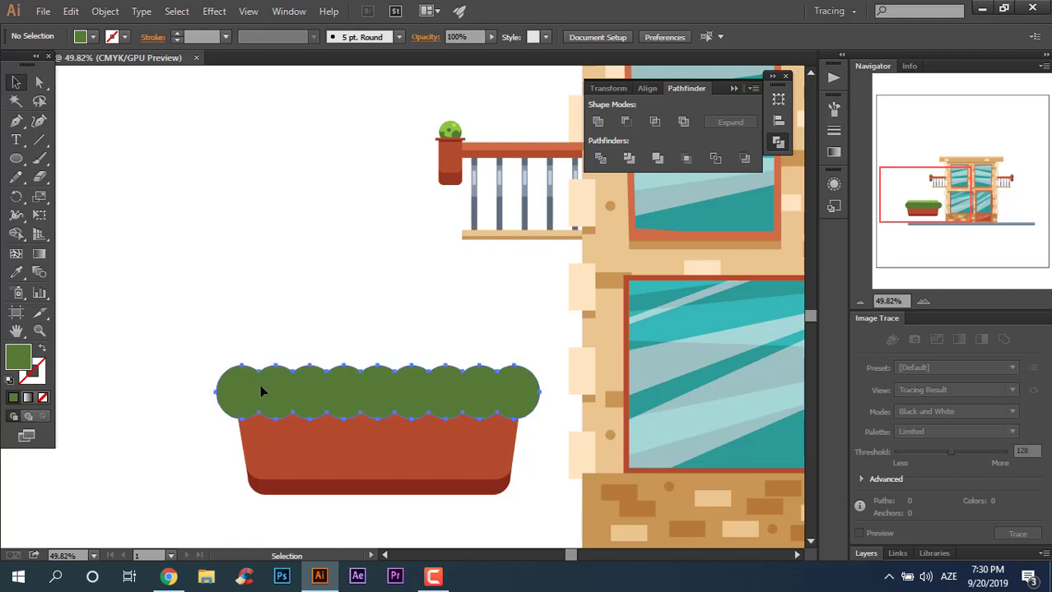
Step: Eyedropper the small plant's light green onto the merged bush
left_click(260, 392)
key("i")
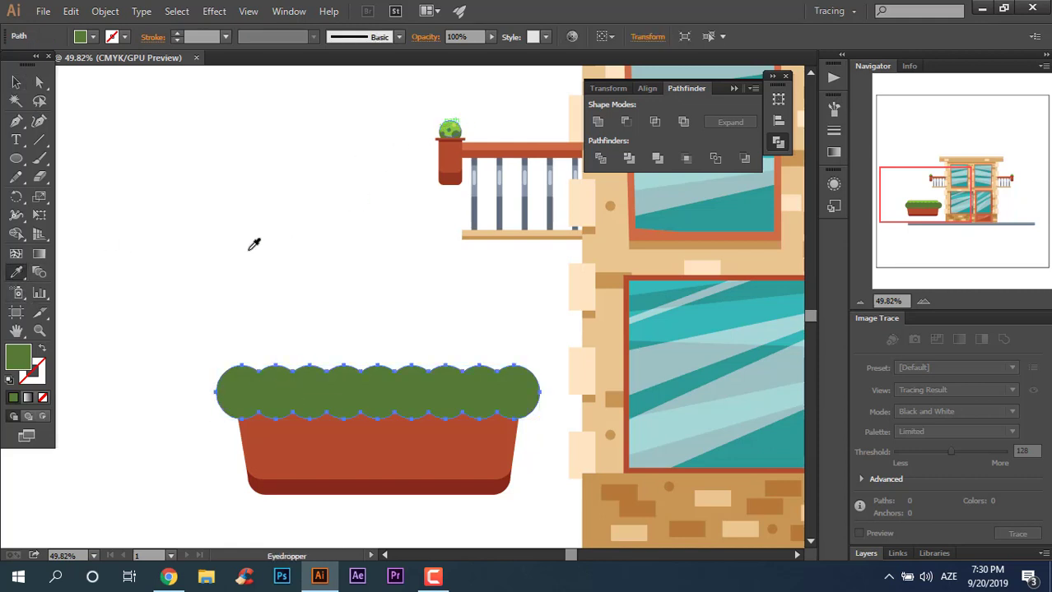
left_click(449, 123)
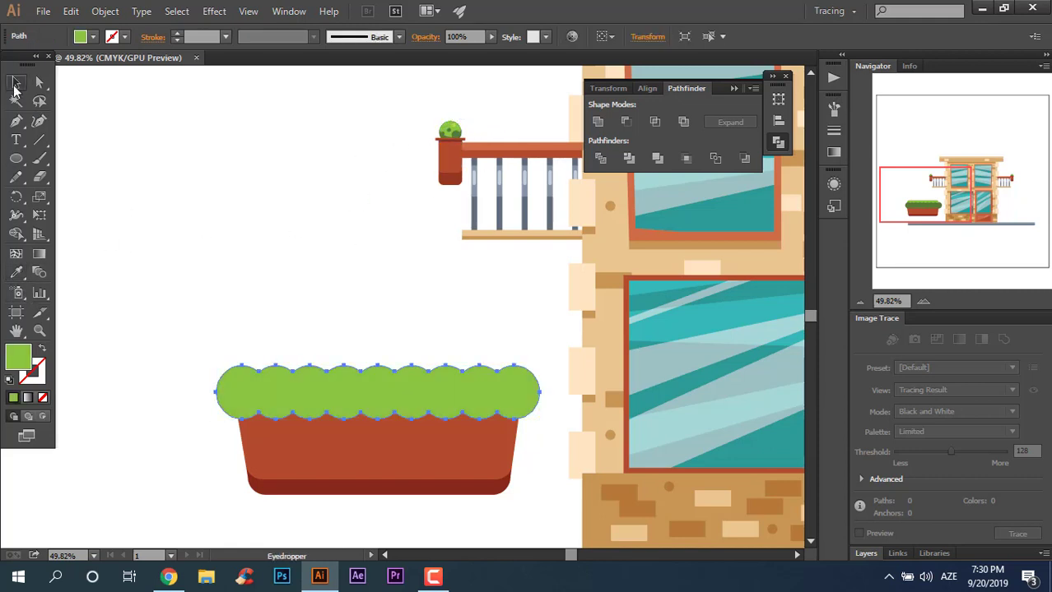
key("ctrl+shift+a")
scroll(355, 179, "down", 2)
scroll(376, 368, "up", 3)
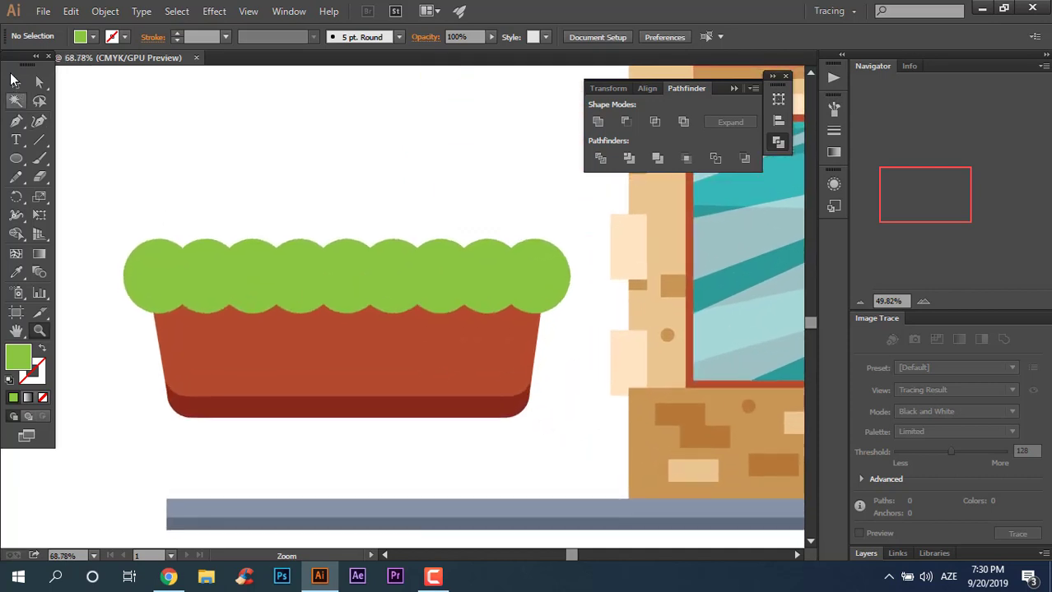
Step: Send the bush behind the pot, narrow it to fit, and position it on the rim
left_click(30, 100)
left_click(368, 259)
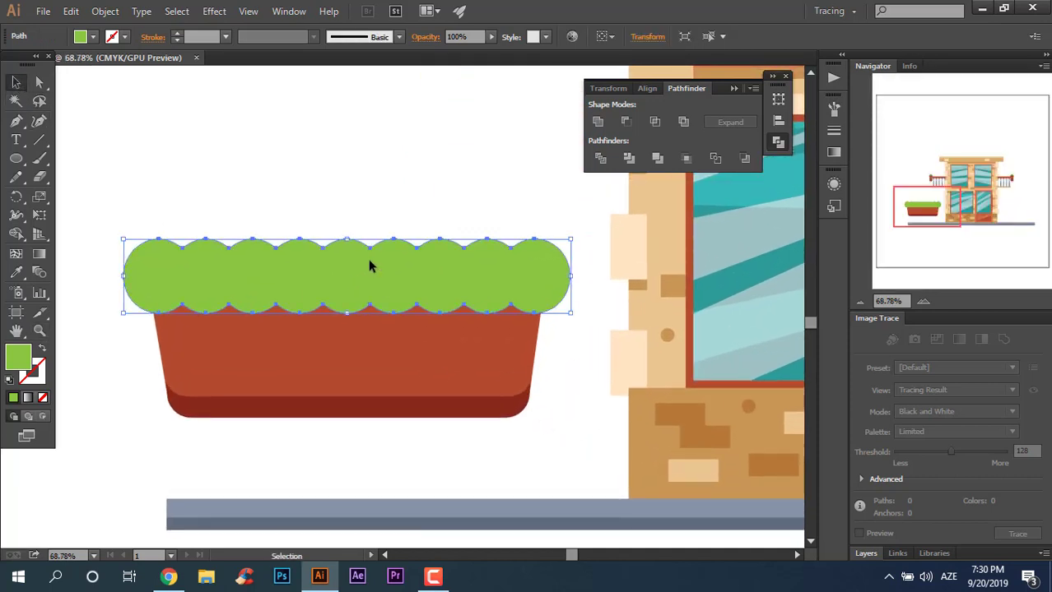
key("ctrl+bracketleft")
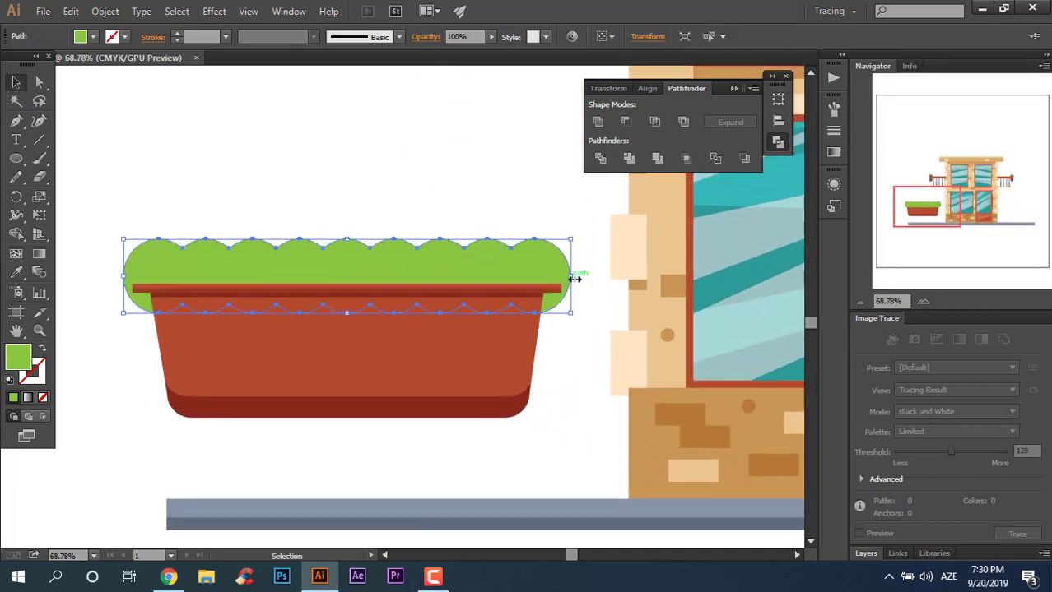
left_click_drag(575, 280, 543, 280)
left_click_drag(362, 261, 356, 250)
mouse_move(493, 287)
left_mouse_down()
mouse_move(492, 267)
mouse_move(505, 285)
left_mouse_up()
Step: Make a lower copy of the bush and colour it the balcony plant's dark green
left_click(521, 302)
scroll(576, 346, "up", 2)
scroll(625, 403, "up", 3)
scroll(497, 351, "up", 3)
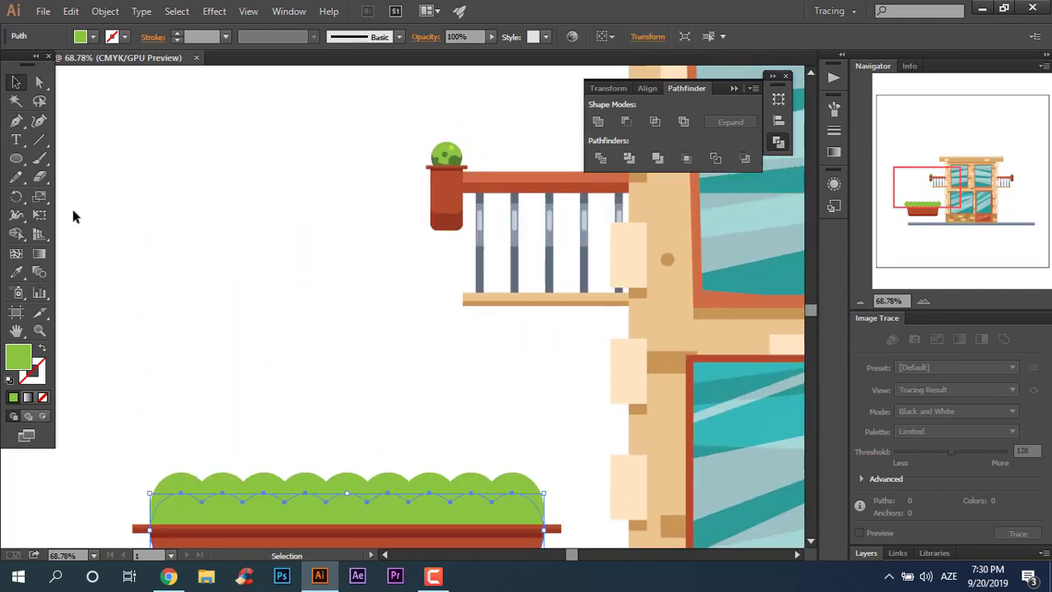
left_click(16, 272)
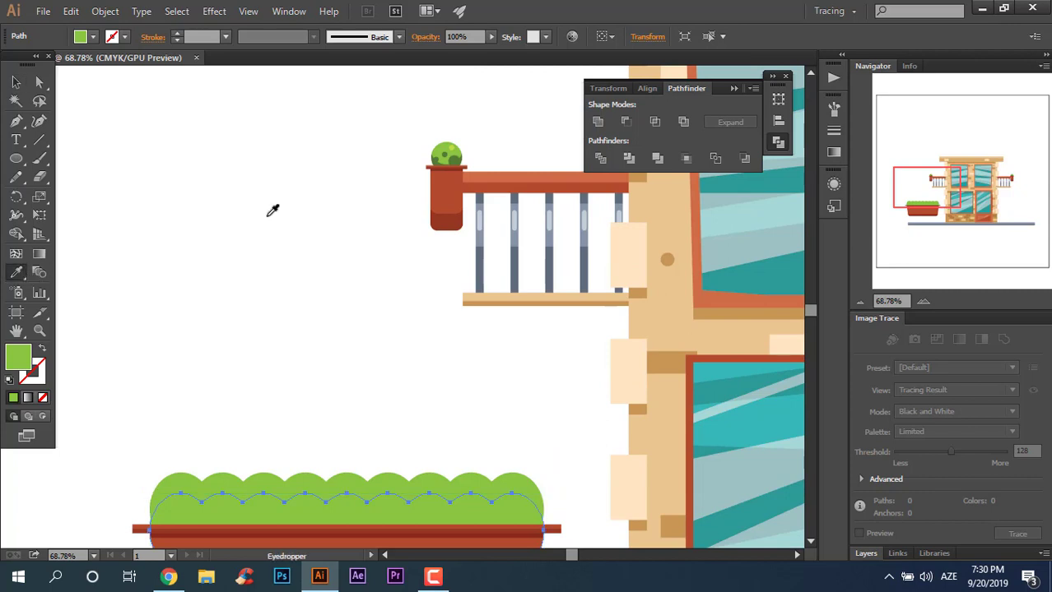
left_click(452, 158)
scroll(453, 199, "down", 3)
key("z")
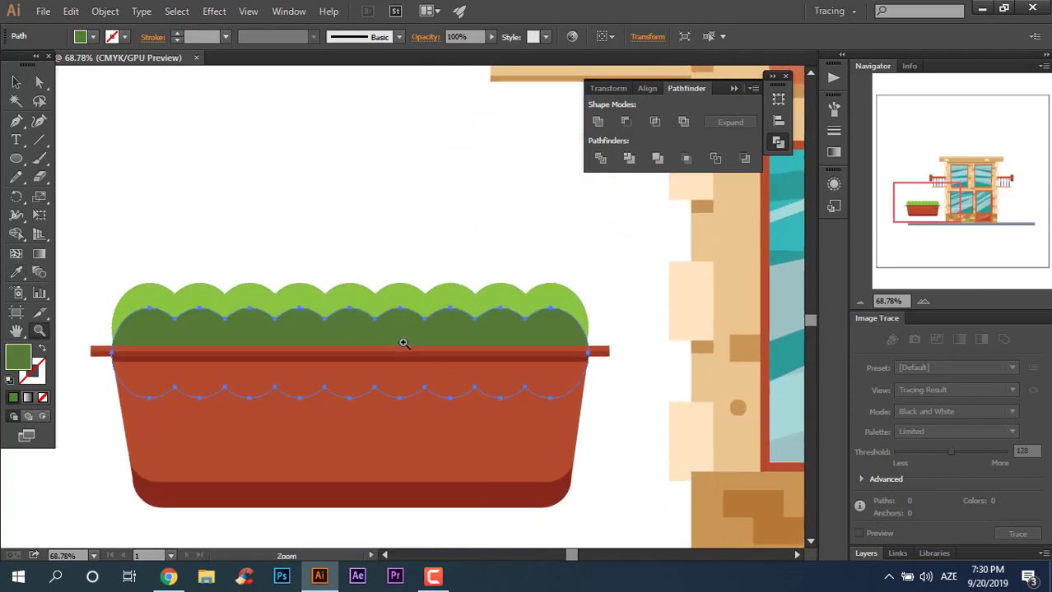
left_click_drag(369, 357, 404, 347)
Step: Match the dark-green bush's width to the pot, then zoom in on the planter
left_click(15, 83)
left_click(399, 256)
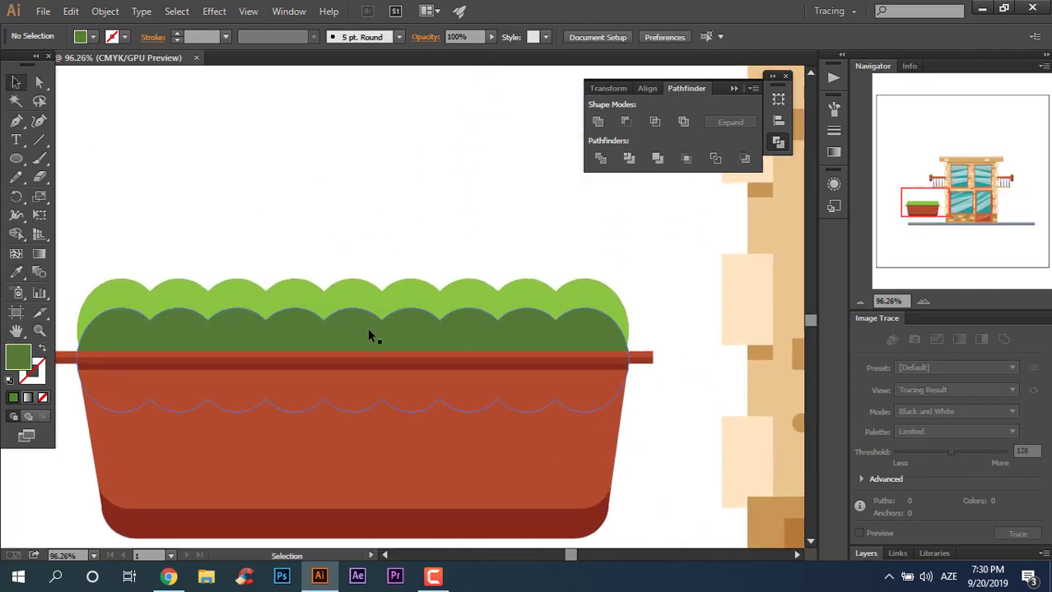
left_click(444, 322)
left_click(446, 302, "shift")
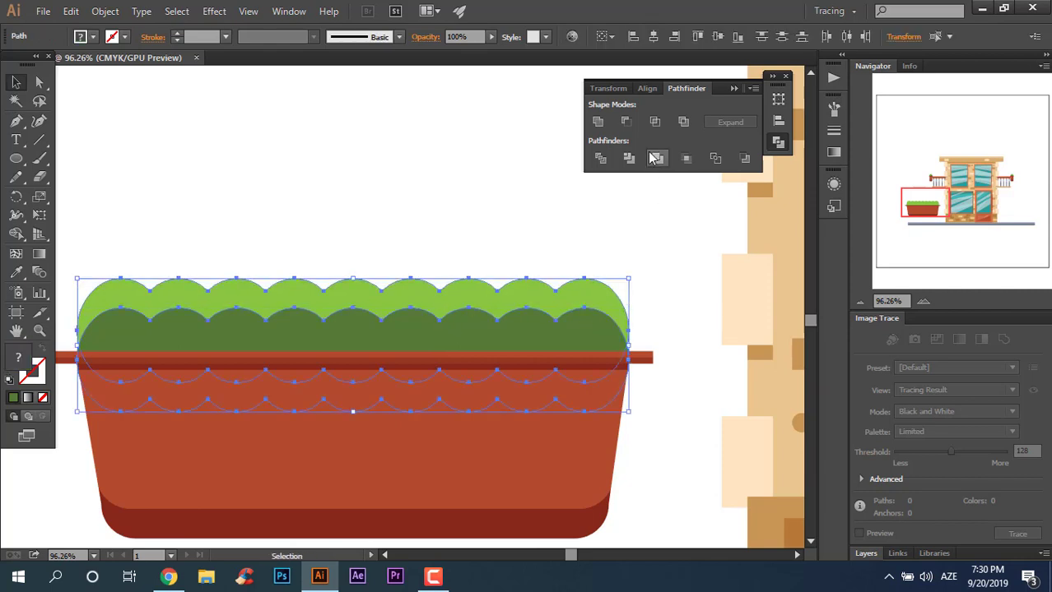
left_click(680, 364)
left_click(617, 346)
left_click_drag(627, 361, 628, 362)
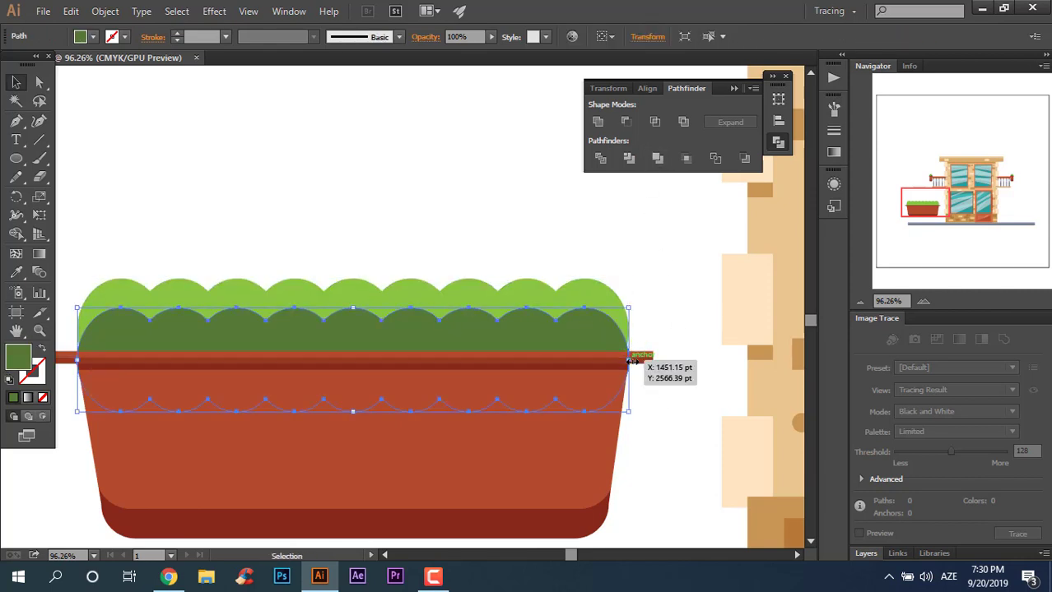
key("ctrl+shift+a")
key("z")
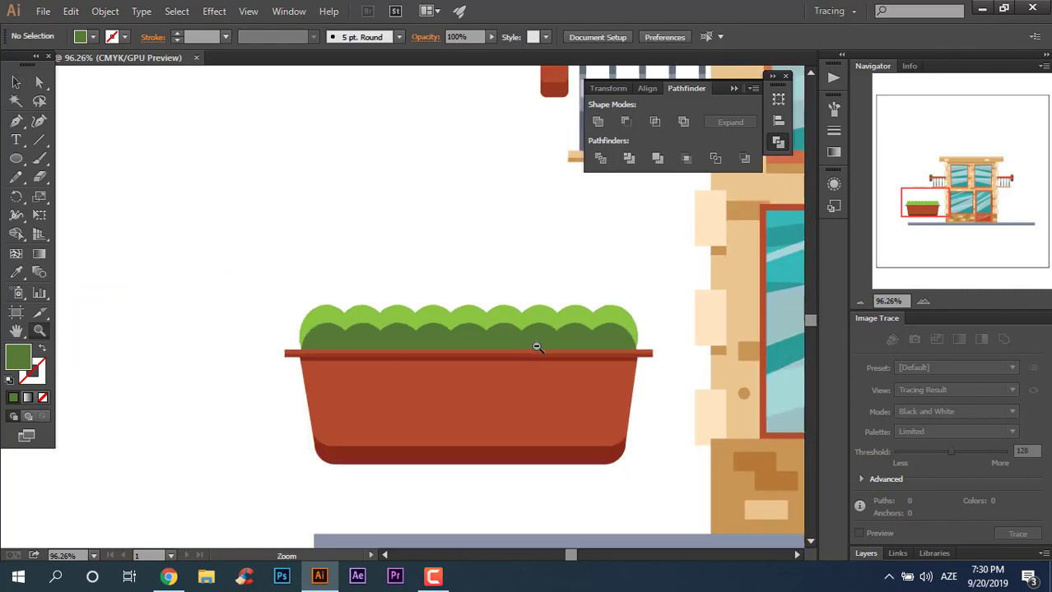
left_click_drag(535, 345, 652, 368)
left_click(442, 397)
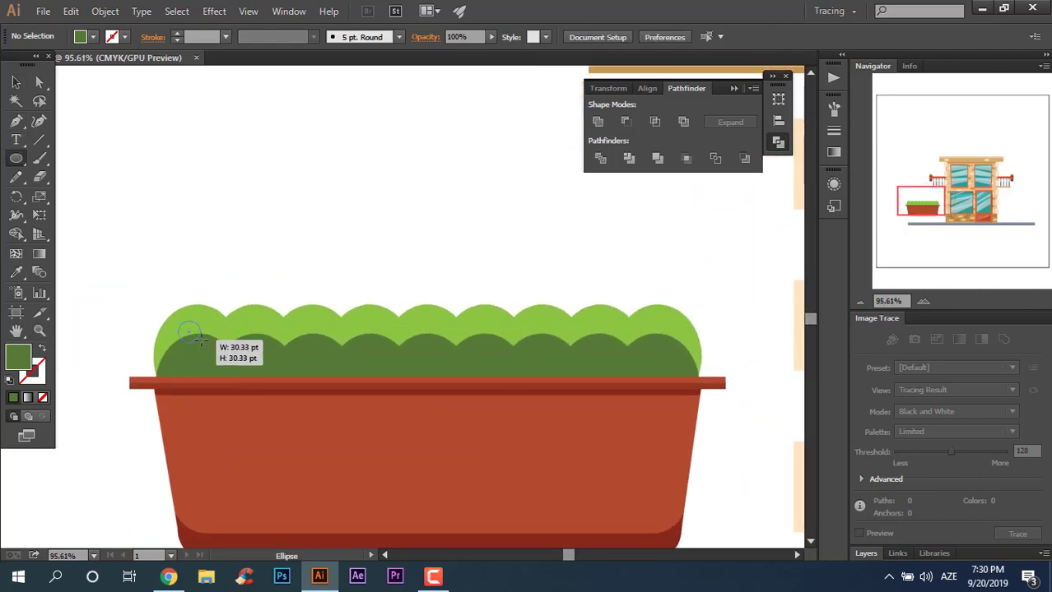
Step: Scatter copies of the small circle along the top of the left bush
mouse_move(190, 327)
left_mouse_down()
mouse_move(200, 341)
mouse_move(356, 334)
left_mouse_up()
key("ctrl+shift+a")
mouse_move(359, 338)
left_mouse_down()
mouse_move(405, 347)
mouse_move(491, 326)
left_mouse_up()
left_click_drag(491, 327, 649, 333)
left_click_drag(648, 334, 690, 344)
Step: Add more small circle copies across the bush foliage
scroll(690, 344, "down", 5)
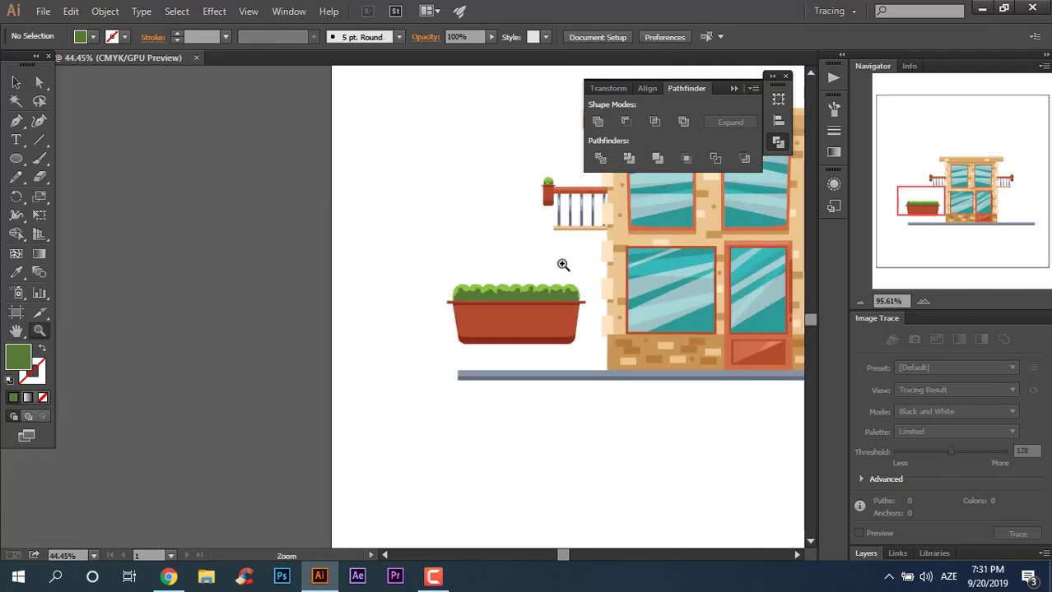
scroll(371, 346, "up", 3)
key("z")
key("v")
mouse_move(282, 297)
left_mouse_down()
mouse_move(285, 312)
mouse_move(206, 297)
left_mouse_up()
left_click_drag(385, 299, 695, 300)
key("z")
scroll(562, 334, "down", 4)
scroll(562, 335, "up", 2)
key("v")
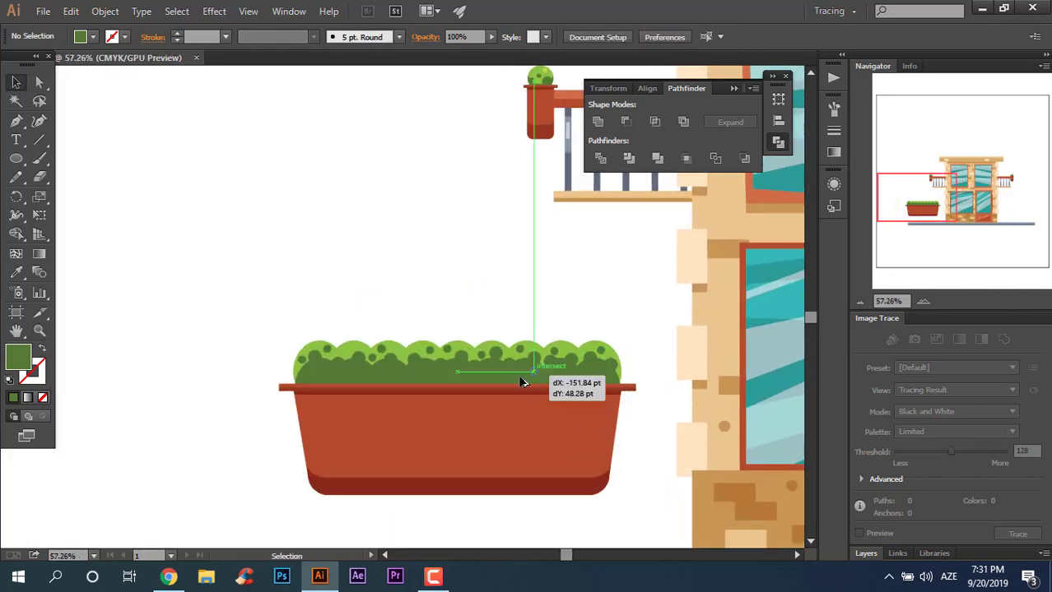
left_click_drag(521, 375, 499, 375)
Step: Recolour a circle dark green and copy it along the bush base
double_click(18, 355)
left_click(839, 233)
scroll(579, 399, "up", 3)
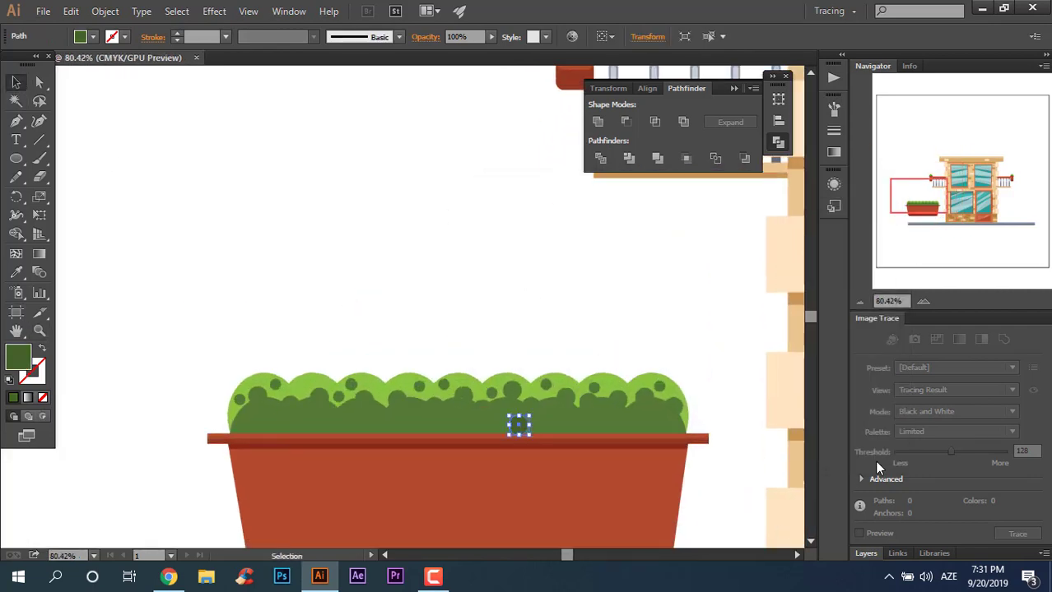
mouse_move(517, 425)
left_mouse_down()
mouse_move(459, 417)
mouse_move(418, 430)
mouse_move(347, 413)
mouse_move(284, 430)
mouse_move(669, 411)
mouse_move(284, 301)
left_mouse_up()
key("a")
key("v")
left_click(216, 259)
Step: Reposition the dark-green circles on the bush and add another further right
scroll(568, 425, "down", 1)
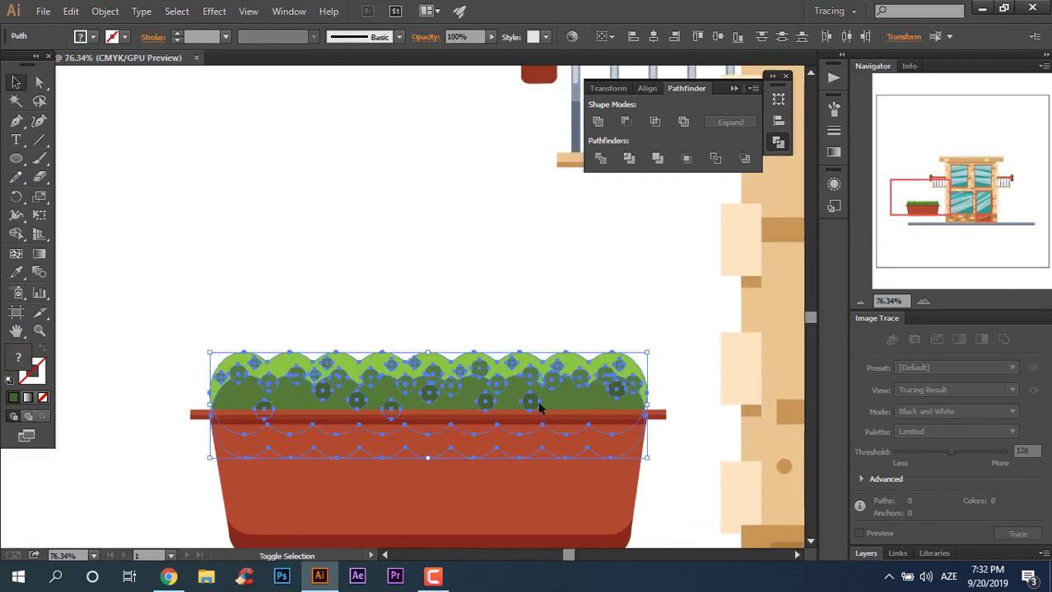
scroll(539, 407, "up", 3)
mouse_move(568, 416)
left_mouse_down()
mouse_move(610, 346)
mouse_move(288, 371)
left_mouse_up()
key("z")
left_click_drag(573, 441, 446, 443)
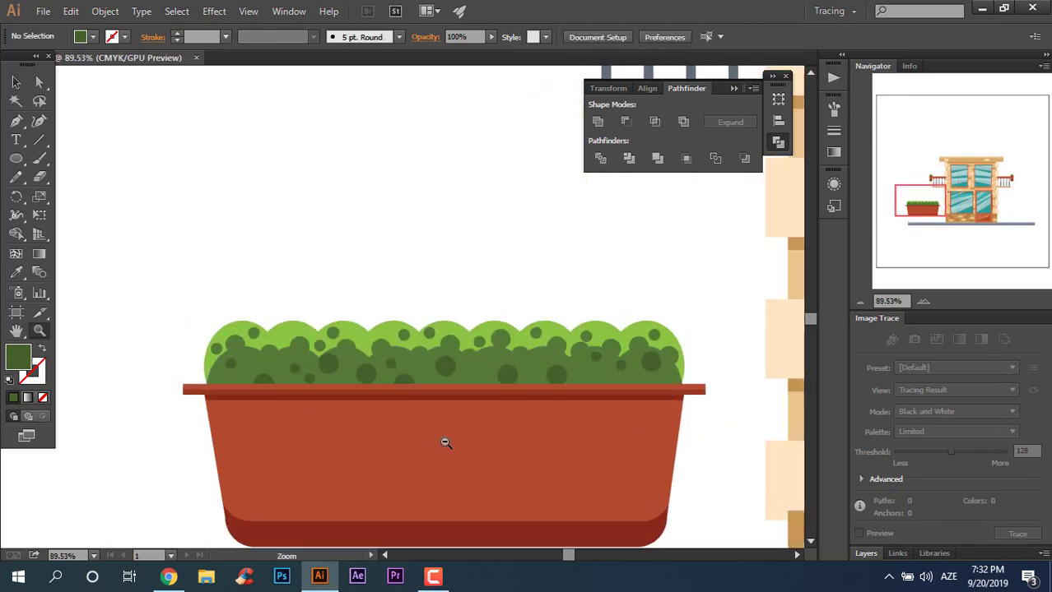
left_click(445, 443, "alt")
key("v")
left_click_drag(634, 428, 718, 444)
Step: Sample a light green with the Eyedropper and place a light-green circle on the bush top
key("z")
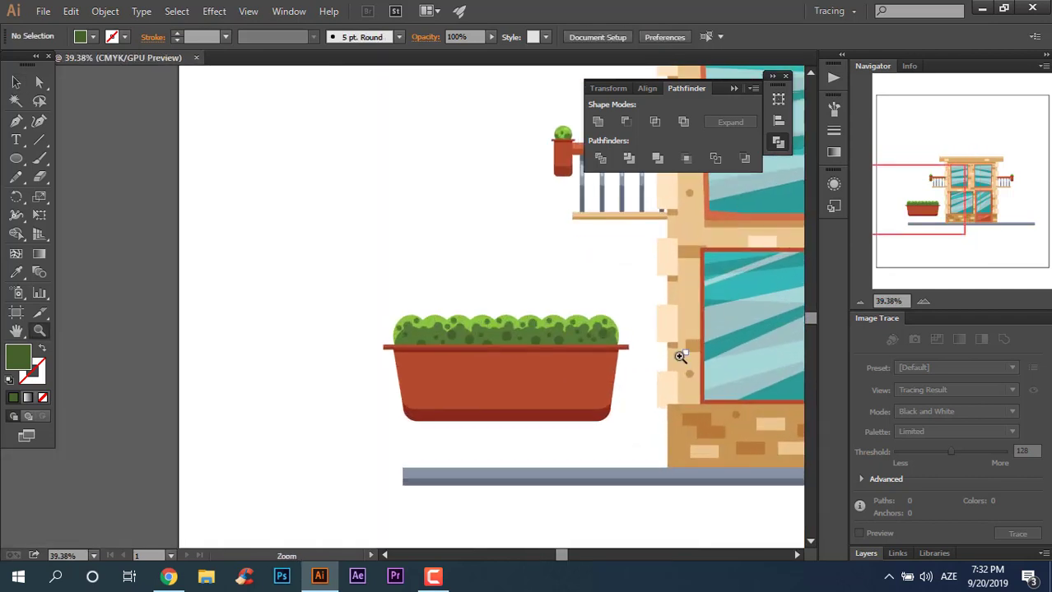
mouse_move(679, 356)
left_mouse_down()
mouse_move(735, 360)
mouse_move(441, 371)
left_mouse_up()
key("v")
left_click(341, 333)
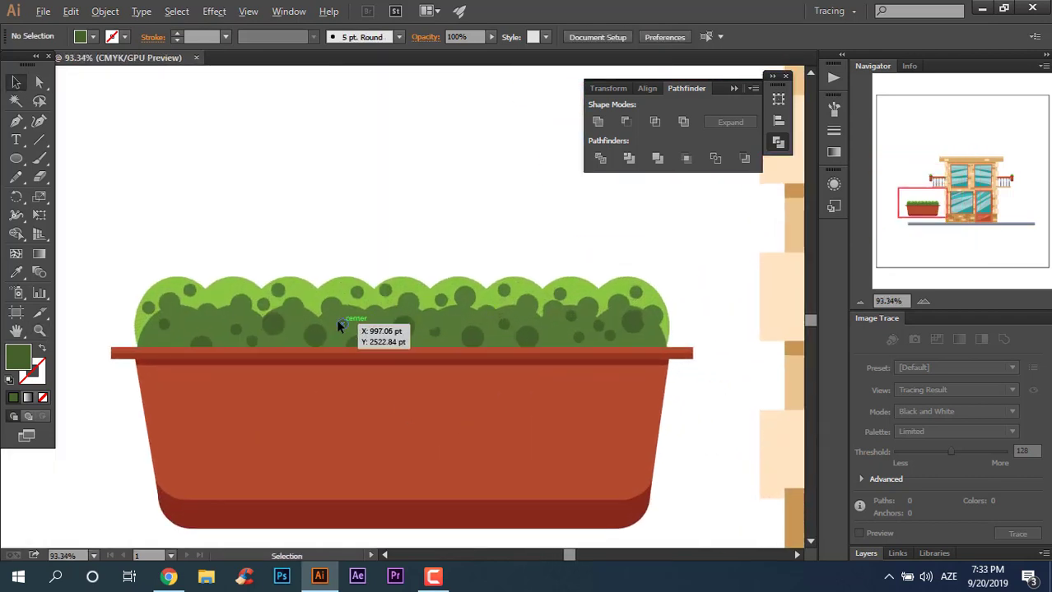
key("i")
scroll(544, 219, "down", 3)
key("v")
mouse_move(315, 353)
left_mouse_down()
mouse_move(486, 366)
mouse_move(607, 347)
left_mouse_up()
left_click_drag(362, 366, 231, 352)
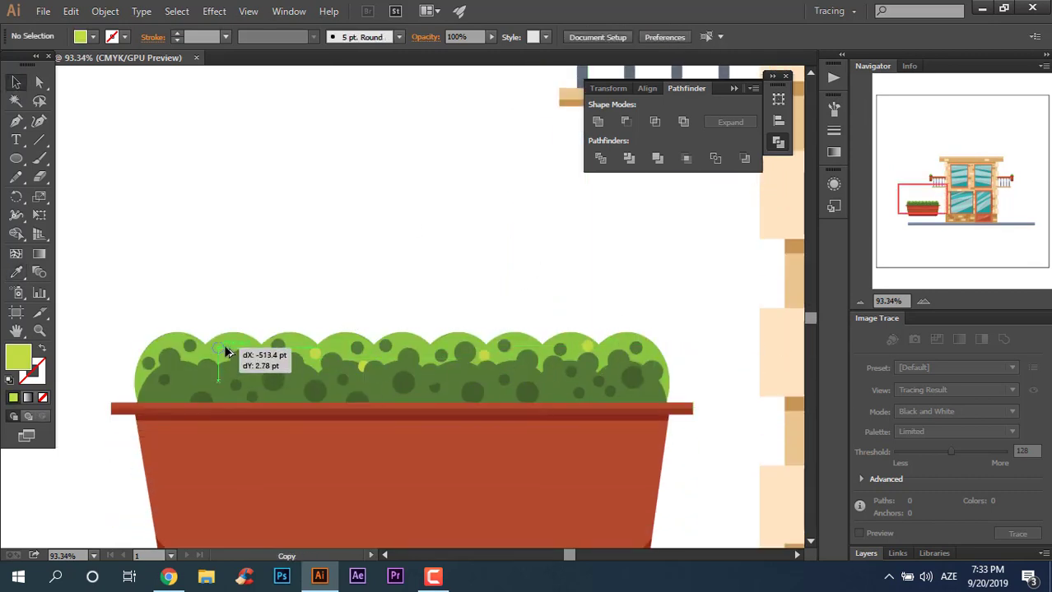
Step: Marquee-select all the bush foliage shapes
scroll(621, 340, "down", 3)
key("y")
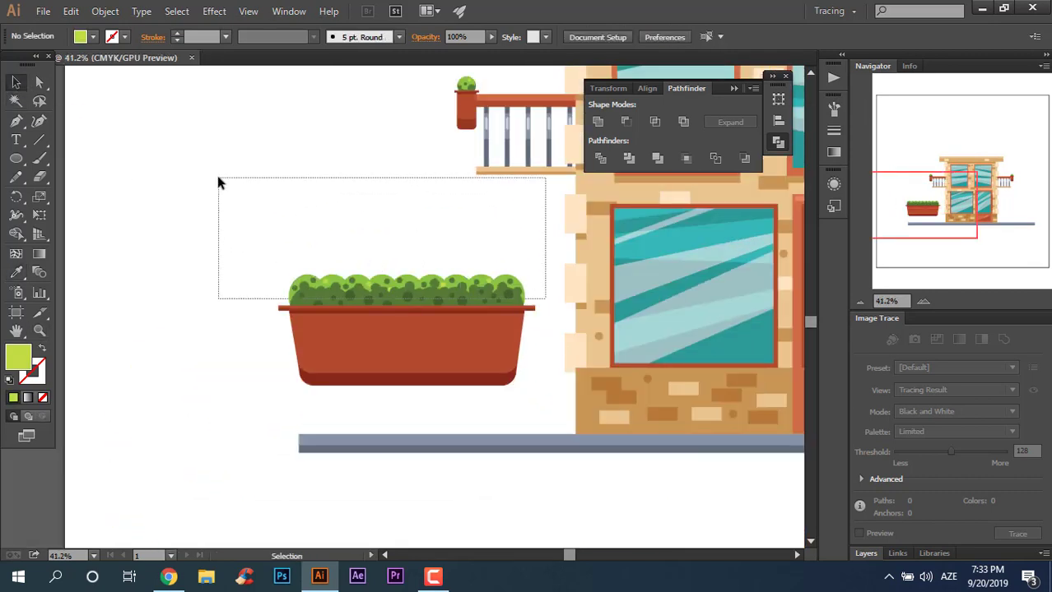
left_click_drag(459, 282, 217, 175)
left_click_drag(254, 301, 551, 250)
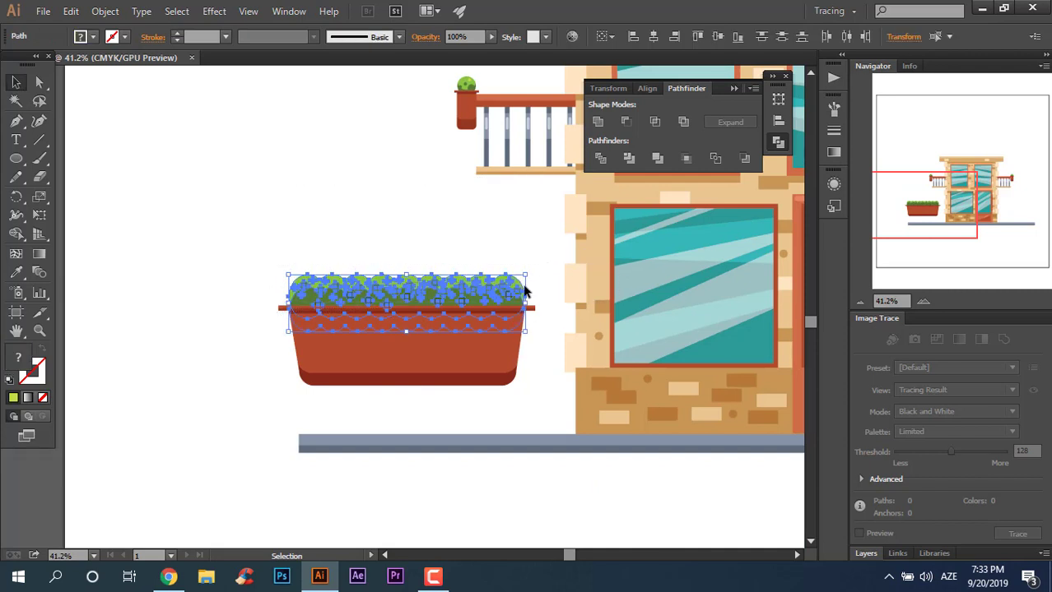
Step: Group the foliage shapes, then group them with the pot into one planter
right_click(480, 287)
left_click(536, 359)
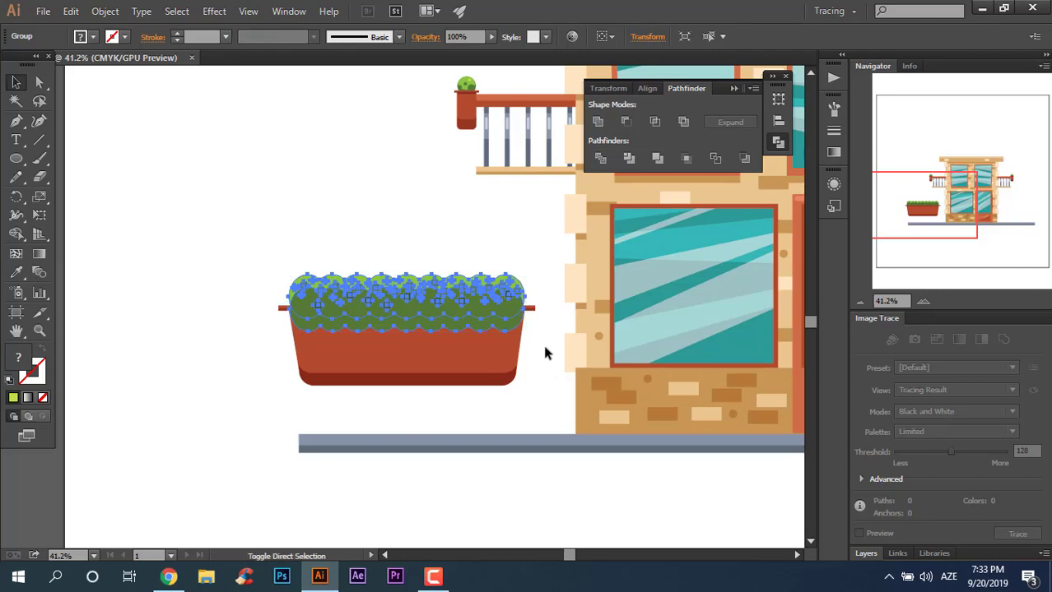
left_click_drag(545, 356, 377, 266)
right_click(425, 331)
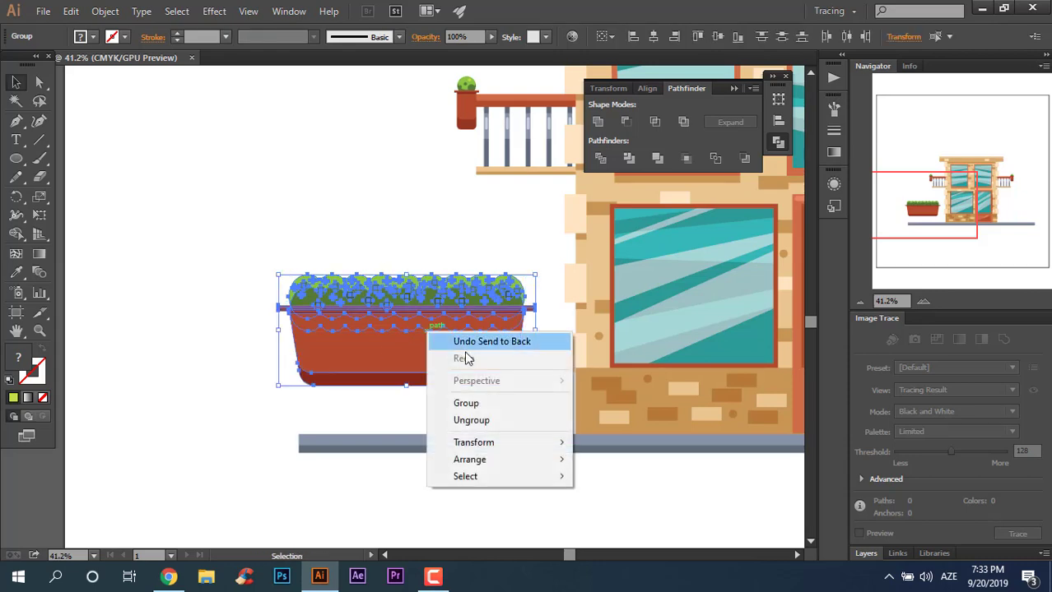
left_click(481, 403)
Step: Place a copy of the planter on the ground at the building's right corner
scroll(296, 380, "down", 3)
scroll(692, 423, "up", 1)
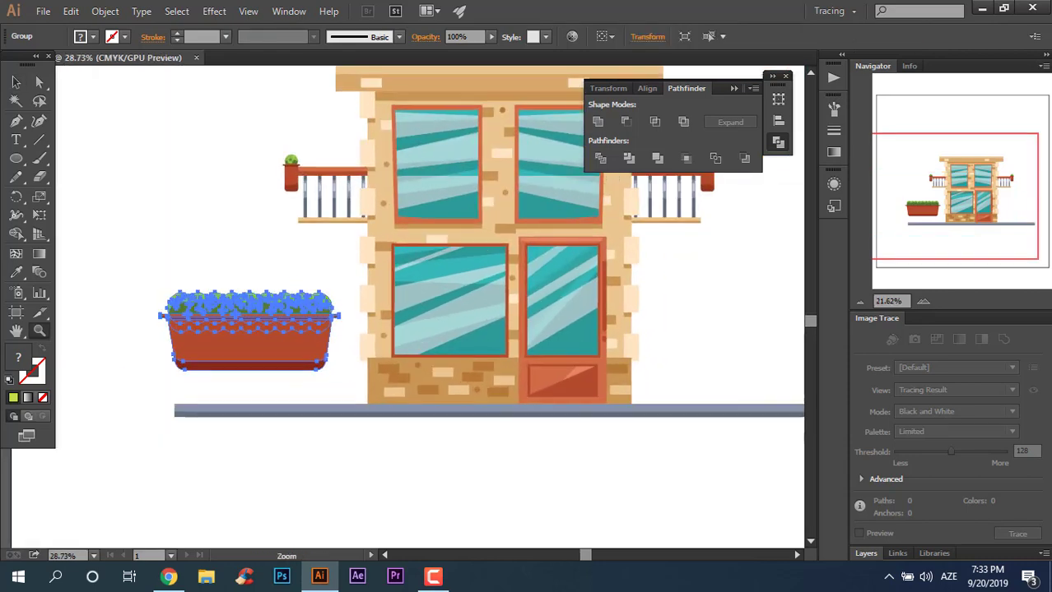
left_click(200, 122)
mouse_move(284, 335)
left_mouse_down()
mouse_move(295, 398)
mouse_move(316, 425)
mouse_move(312, 399)
mouse_move(802, 391)
left_mouse_up()
left_click(368, 472)
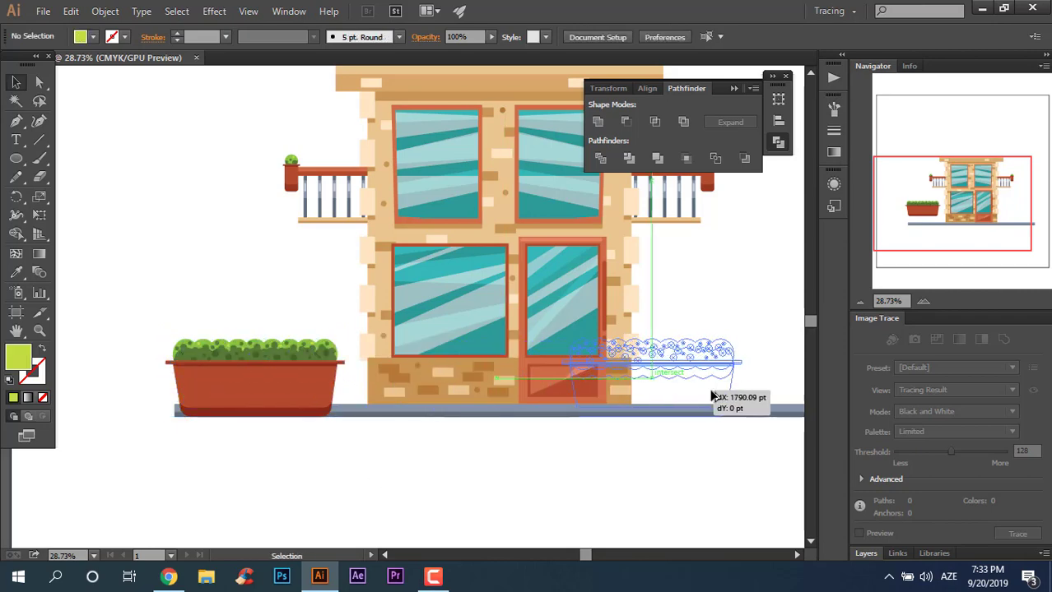
Step: Nudge the right planter slightly to the right
scroll(605, 403, "down", 3)
scroll(629, 446, "up", 2)
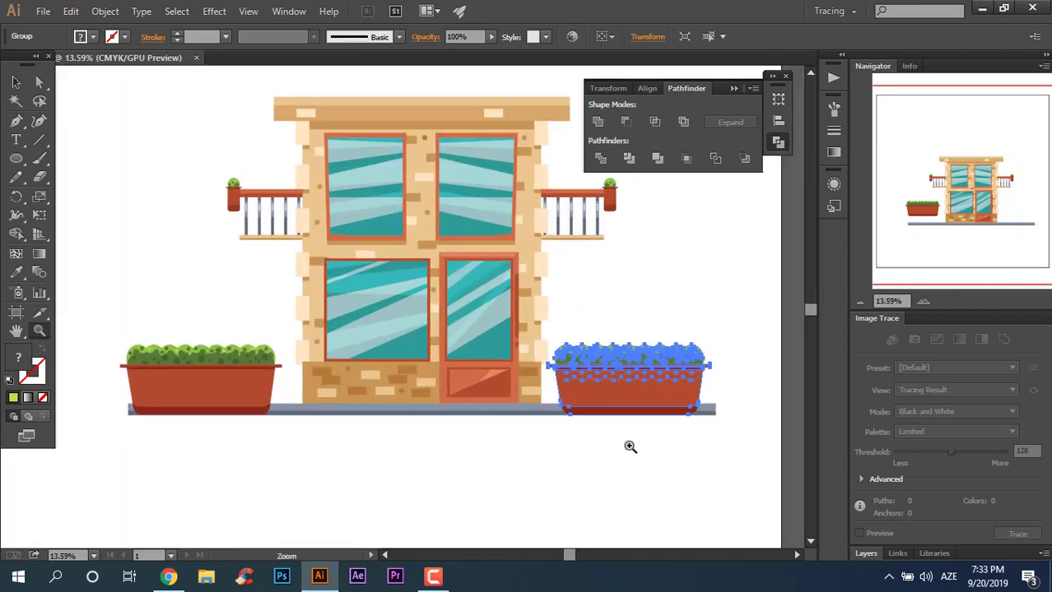
left_click(498, 476)
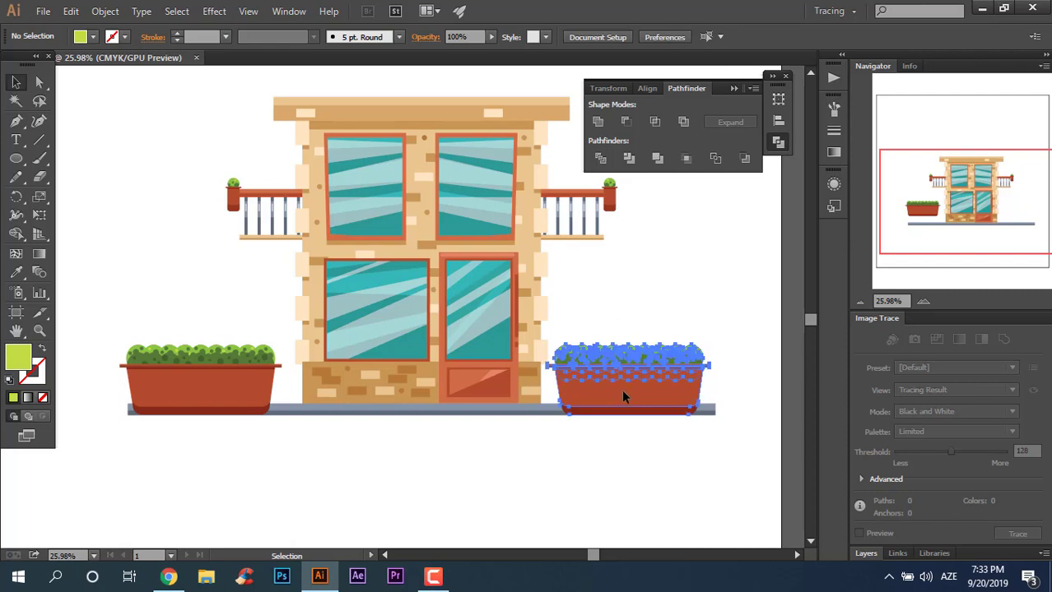
left_click_drag(622, 389, 635, 389)
left_click(654, 530)
Step: Group the left and right planters together, then select all the artwork
scroll(649, 412, "down", 2)
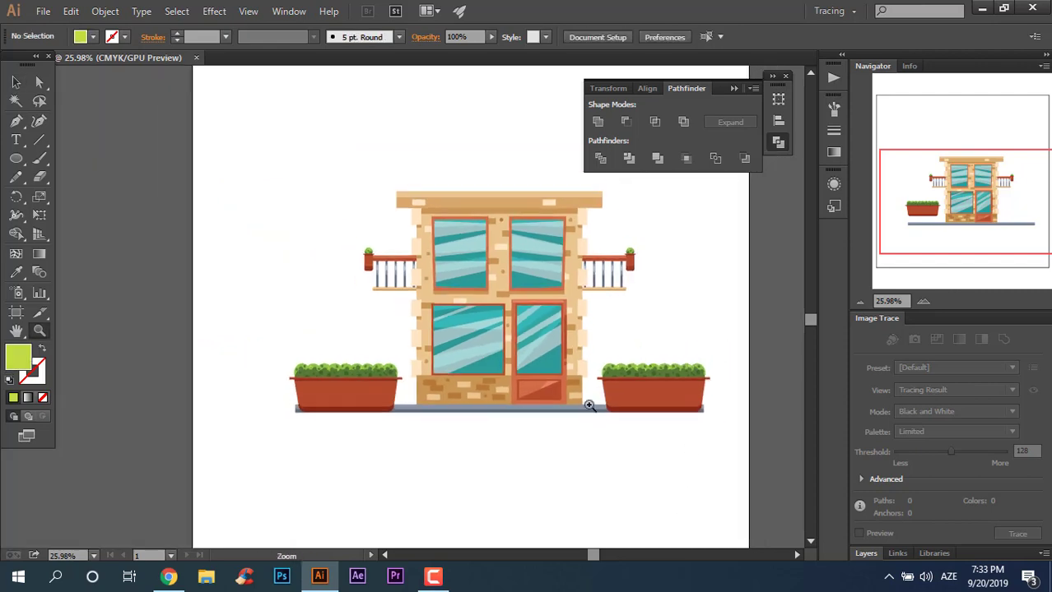
scroll(554, 379, "up", 2)
left_click(302, 414)
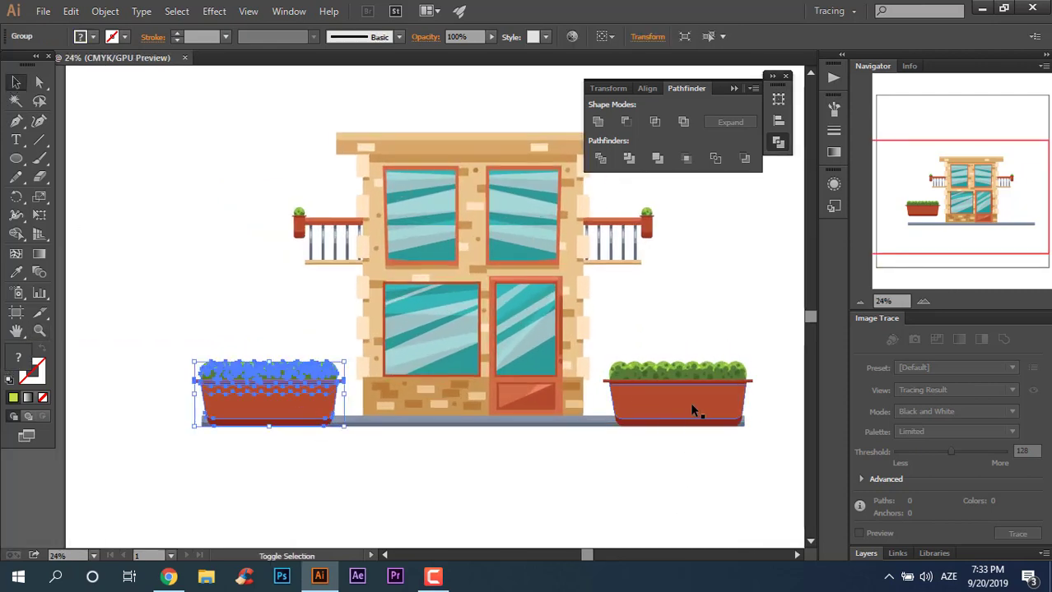
left_click(690, 403, "shift")
right_click(704, 391)
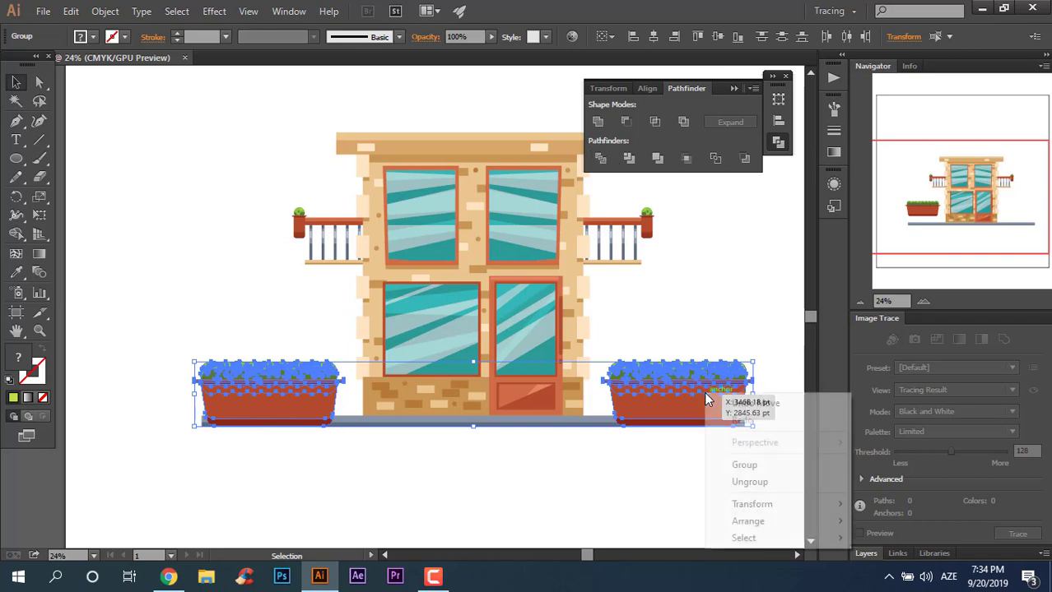
left_click(728, 464)
key("ctrl+a")
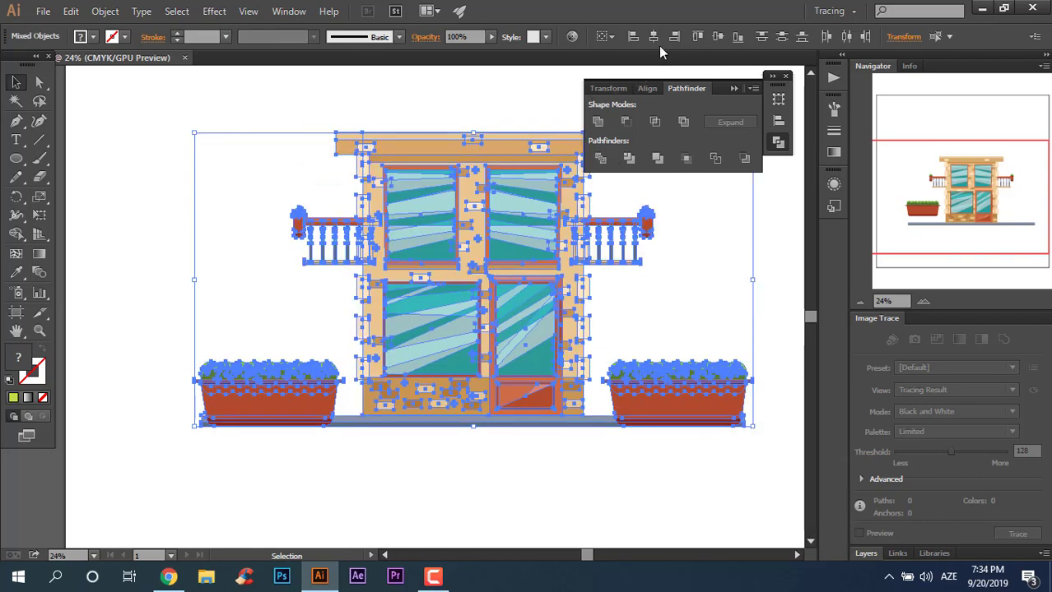
left_click(719, 211)
key("z")
left_click(661, 341, "alt")
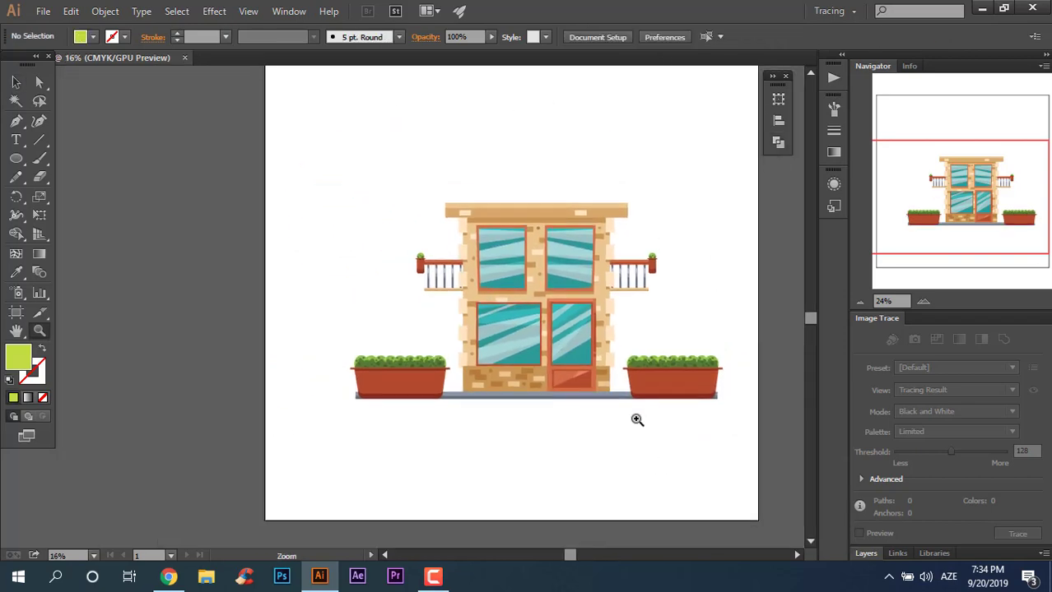
scroll(741, 460, "down", 3)
scroll(682, 260, "up", 3)
left_click(704, 347)
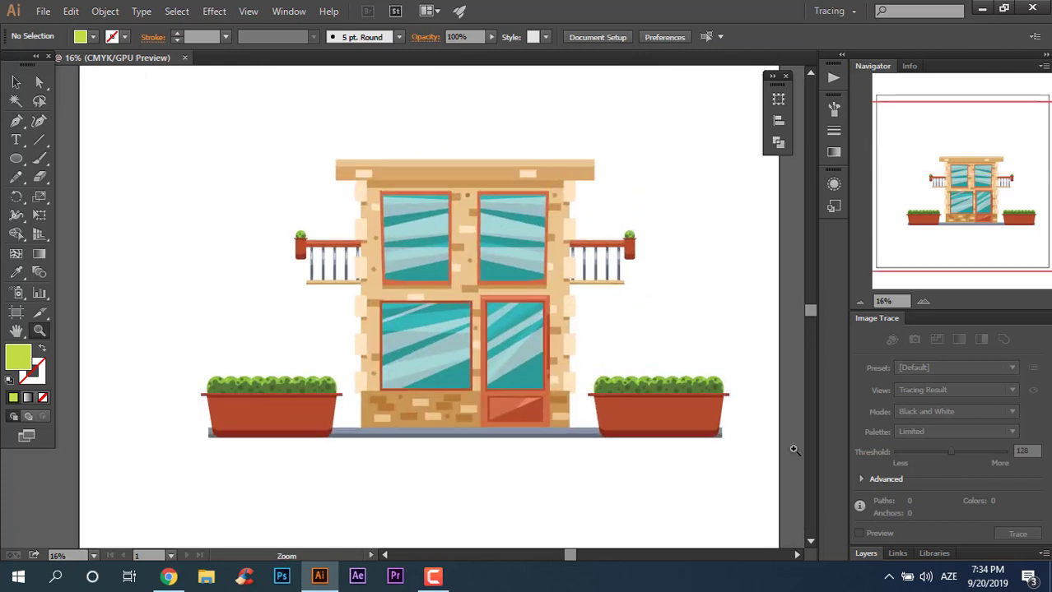
left_click(648, 458)
scroll(606, 336, "up", 2)
left_click(692, 359, "alt")
left_click(634, 378)
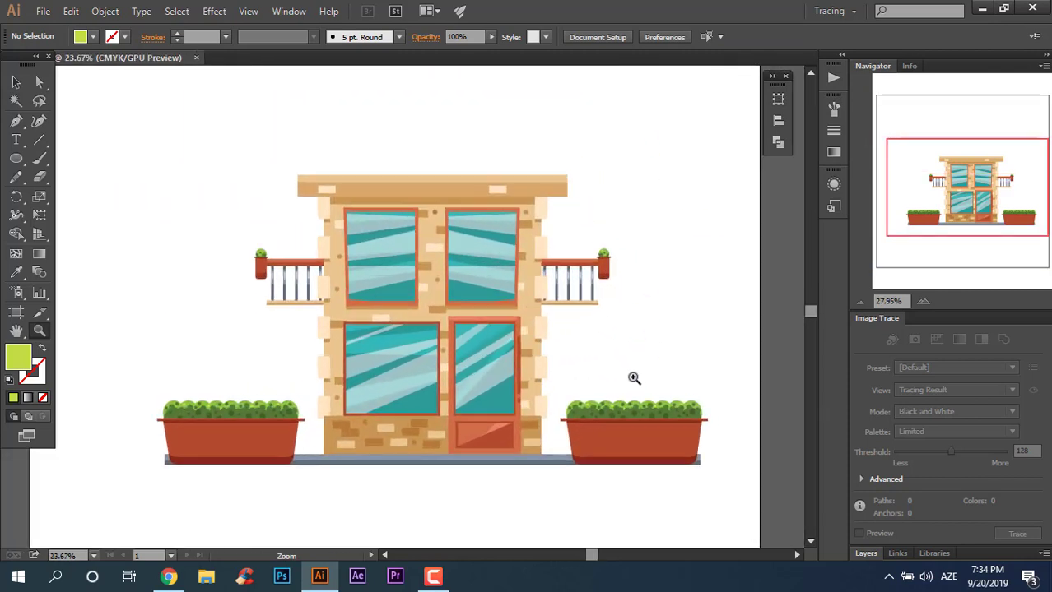
scroll(606, 355, "down", 2)
scroll(625, 329, "up", 2)
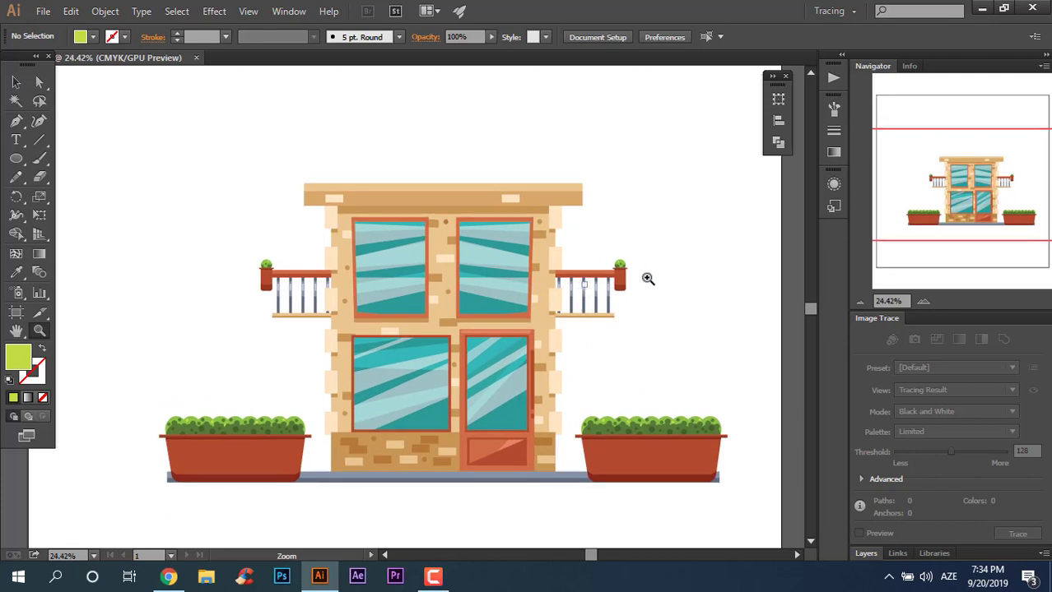
scroll(644, 279, "down", 1)
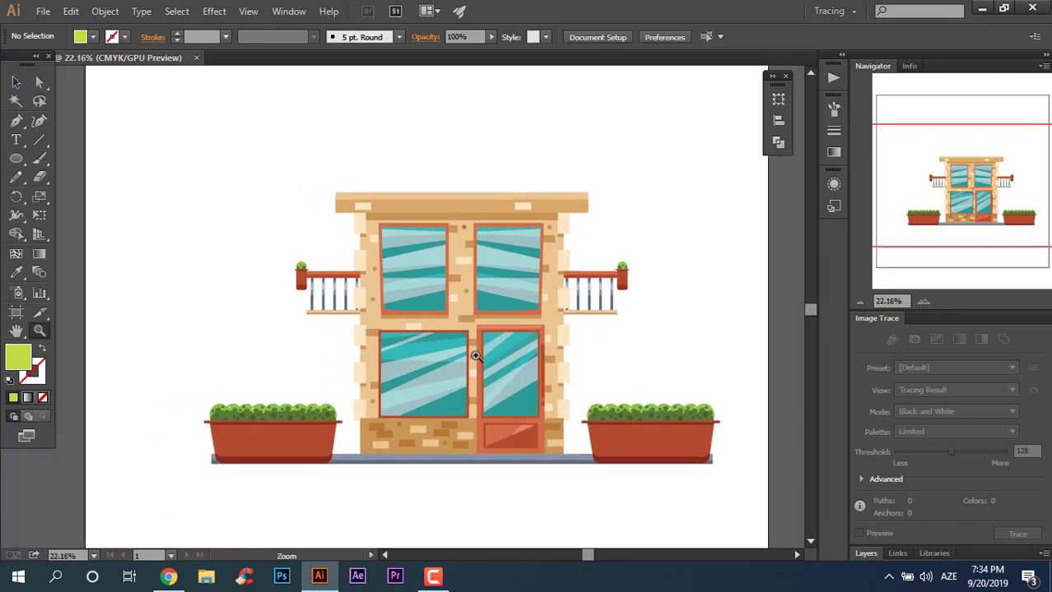
scroll(476, 356, "up", 2)
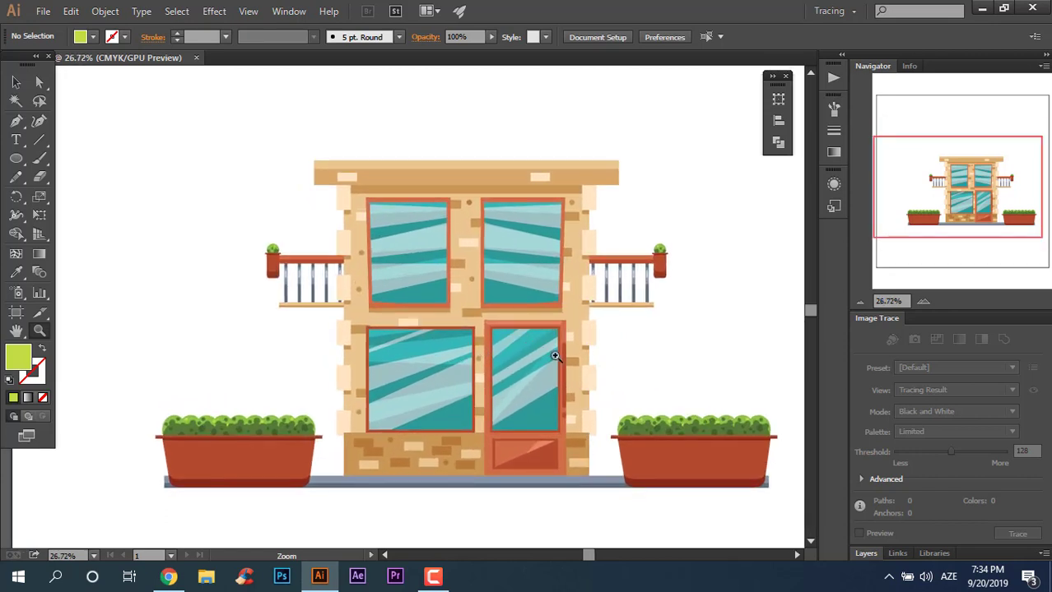
scroll(555, 355, "down", 1)
scroll(606, 394, "up", 1)
scroll(619, 388, "down", 2)
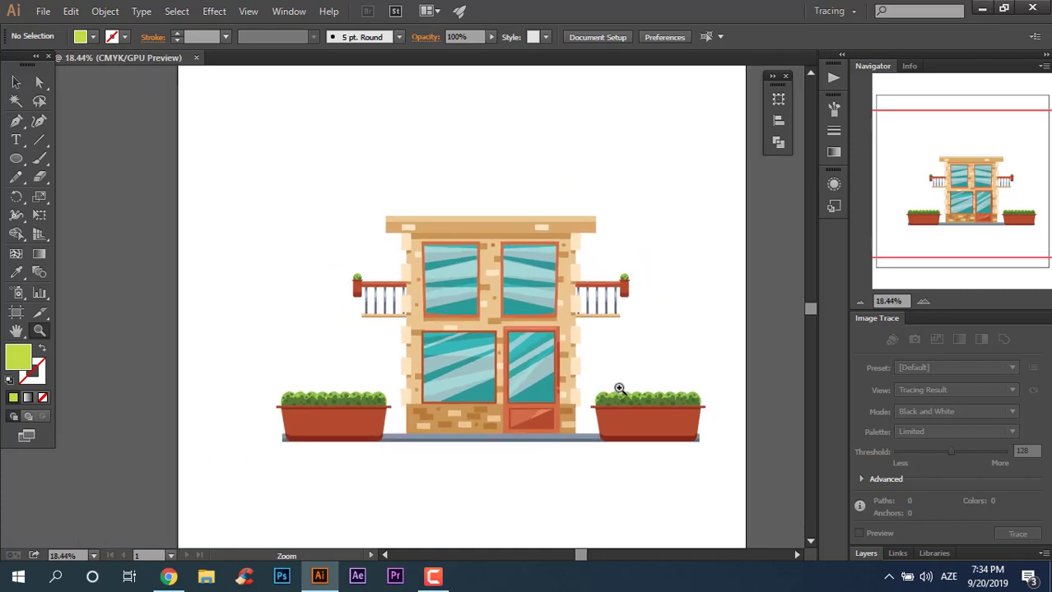
scroll(619, 389, "up", 1)
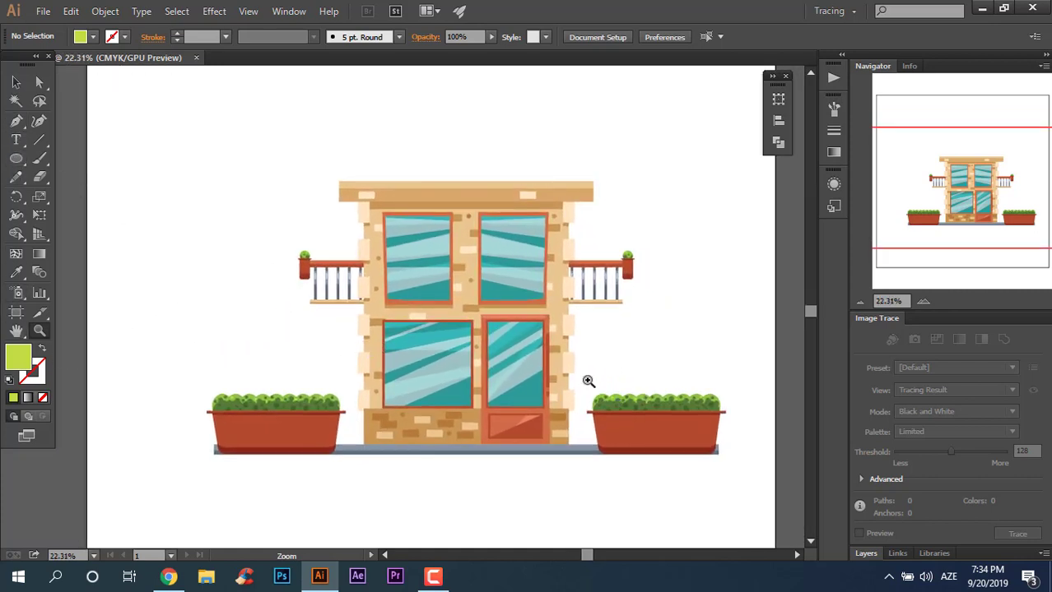
scroll(588, 381, "down", 1)
scroll(642, 330, "up", 1)
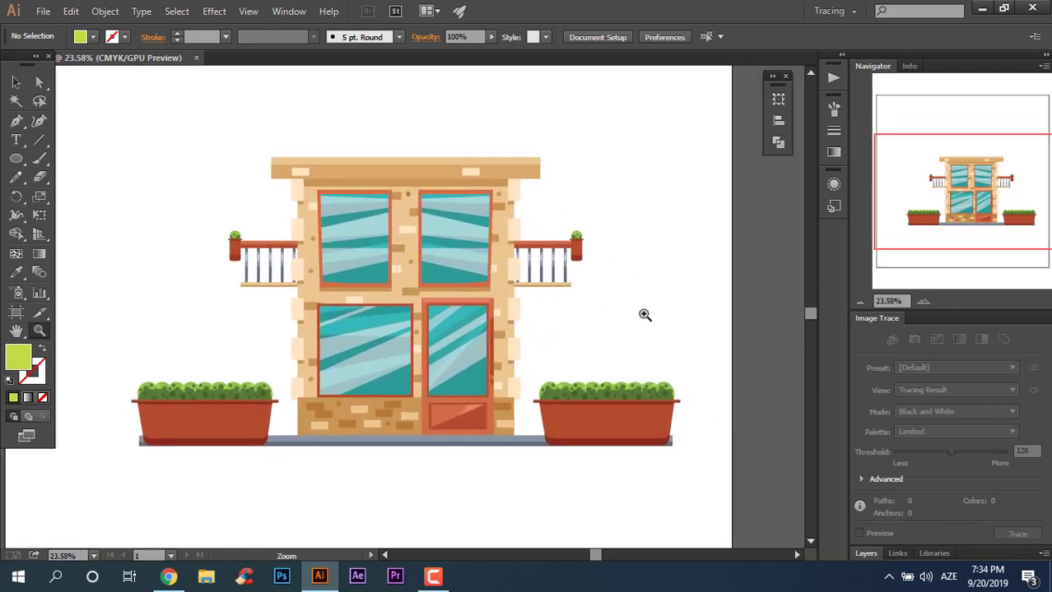
scroll(644, 314, "down", 1)
scroll(557, 329, "up", 1)
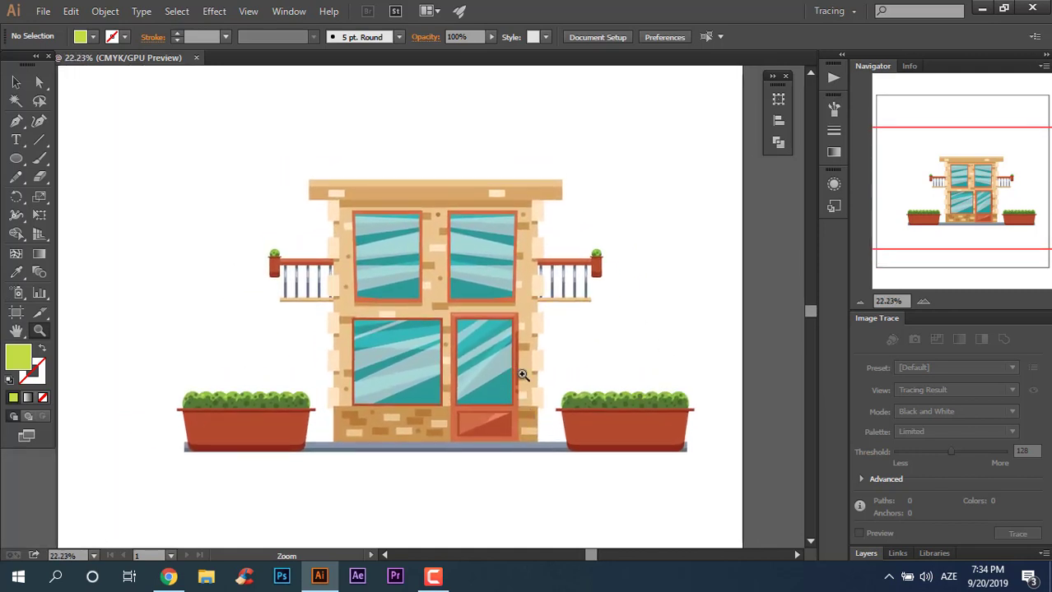